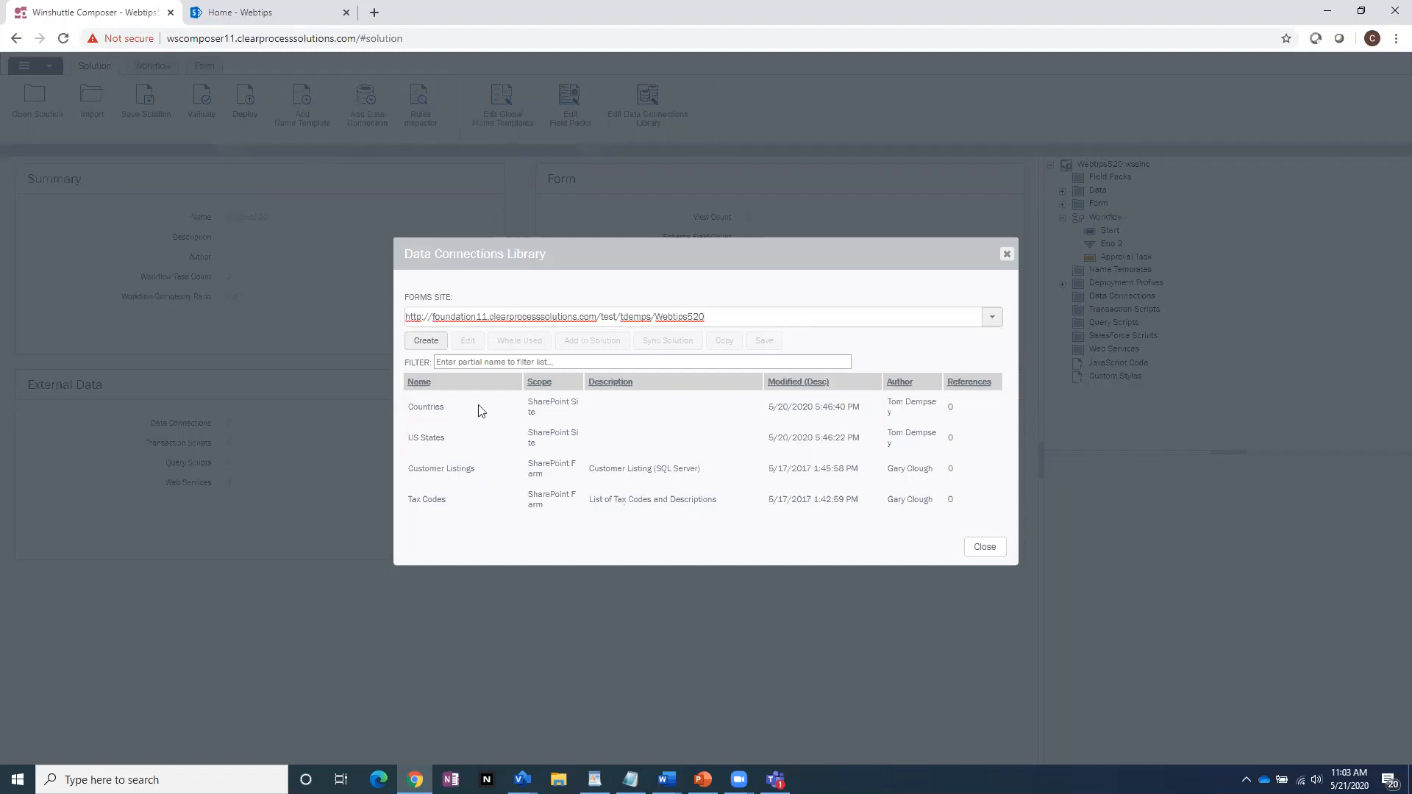
Check the available lists on the Webtips520 SharePoint site and return to the data connections library in Winshuttle Composer
{"action": "left_click", "coordinate": [236, 21]}
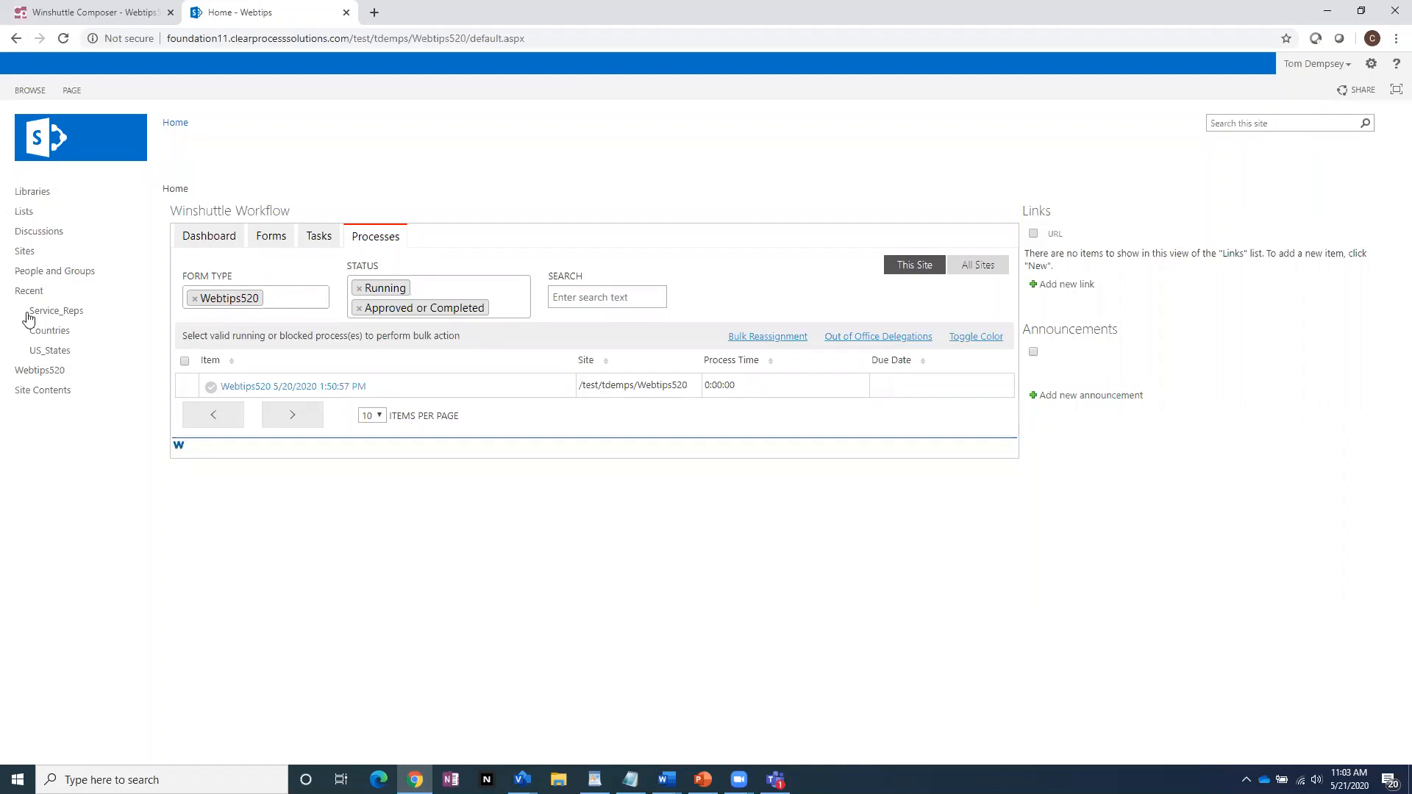
{"action": "left_click", "coordinate": [29, 212]}
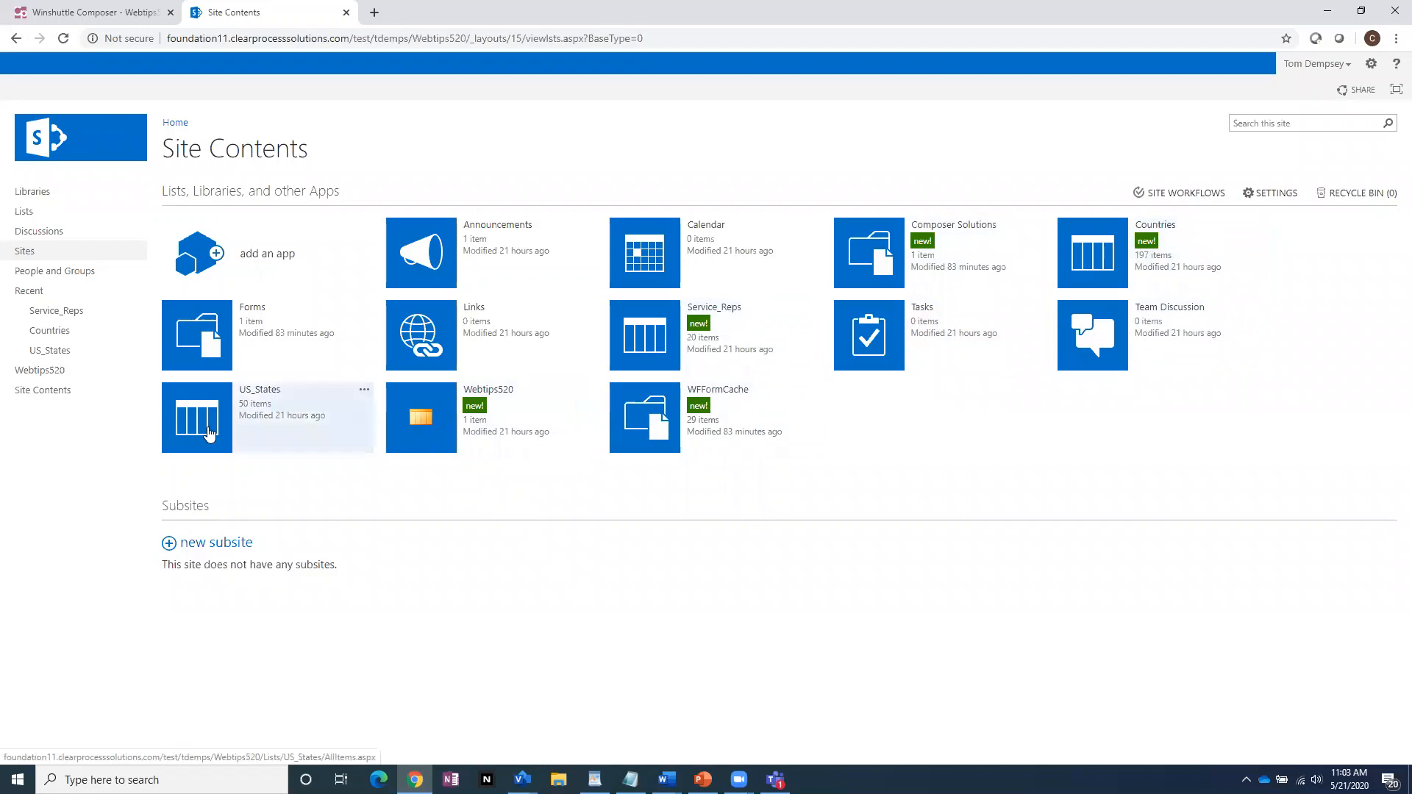
{"action": "left_click", "coordinate": [136, 13]}
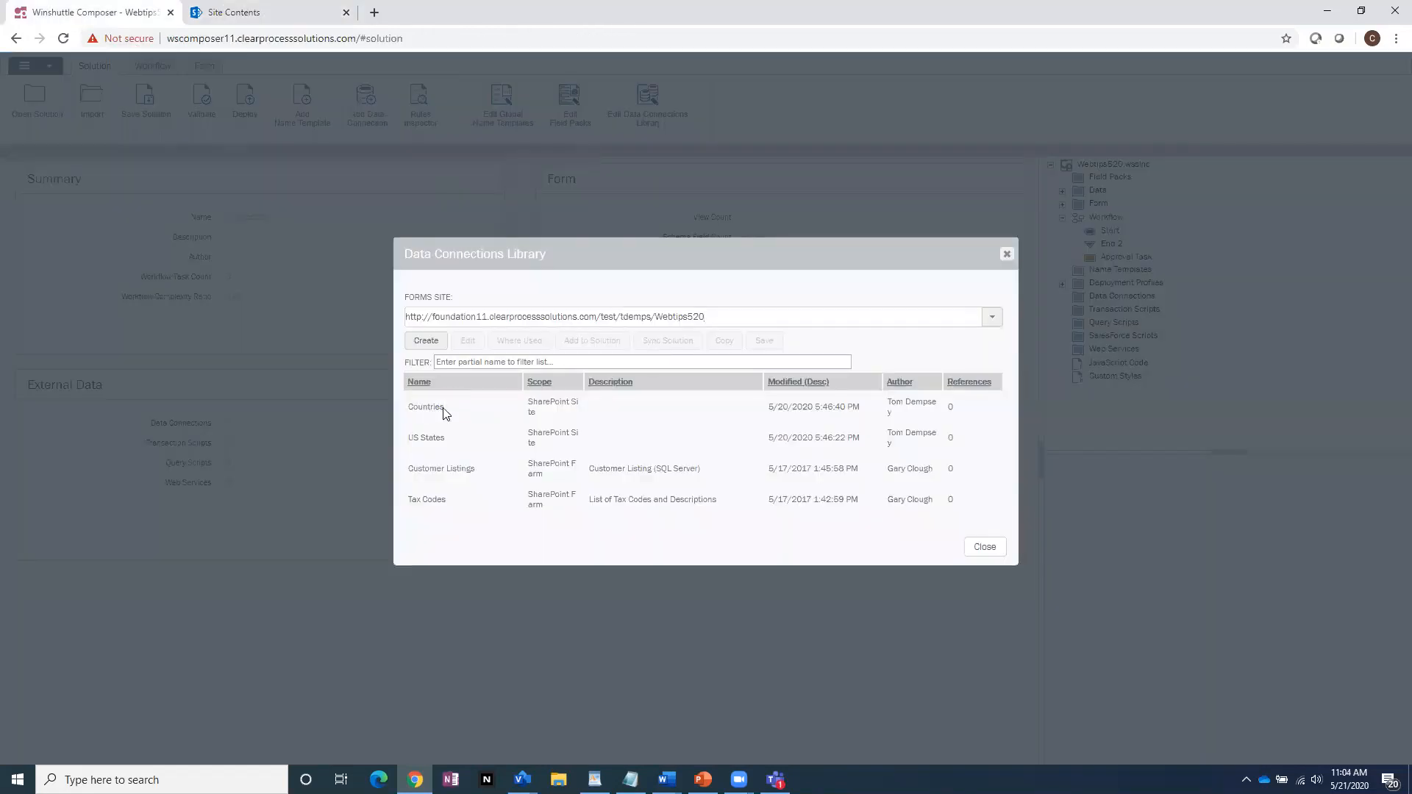
Create a library data connection named Service Reps with SharePoint Site scope and type SharePoint Library or List
{"action": "left_click", "coordinate": [427, 342]}
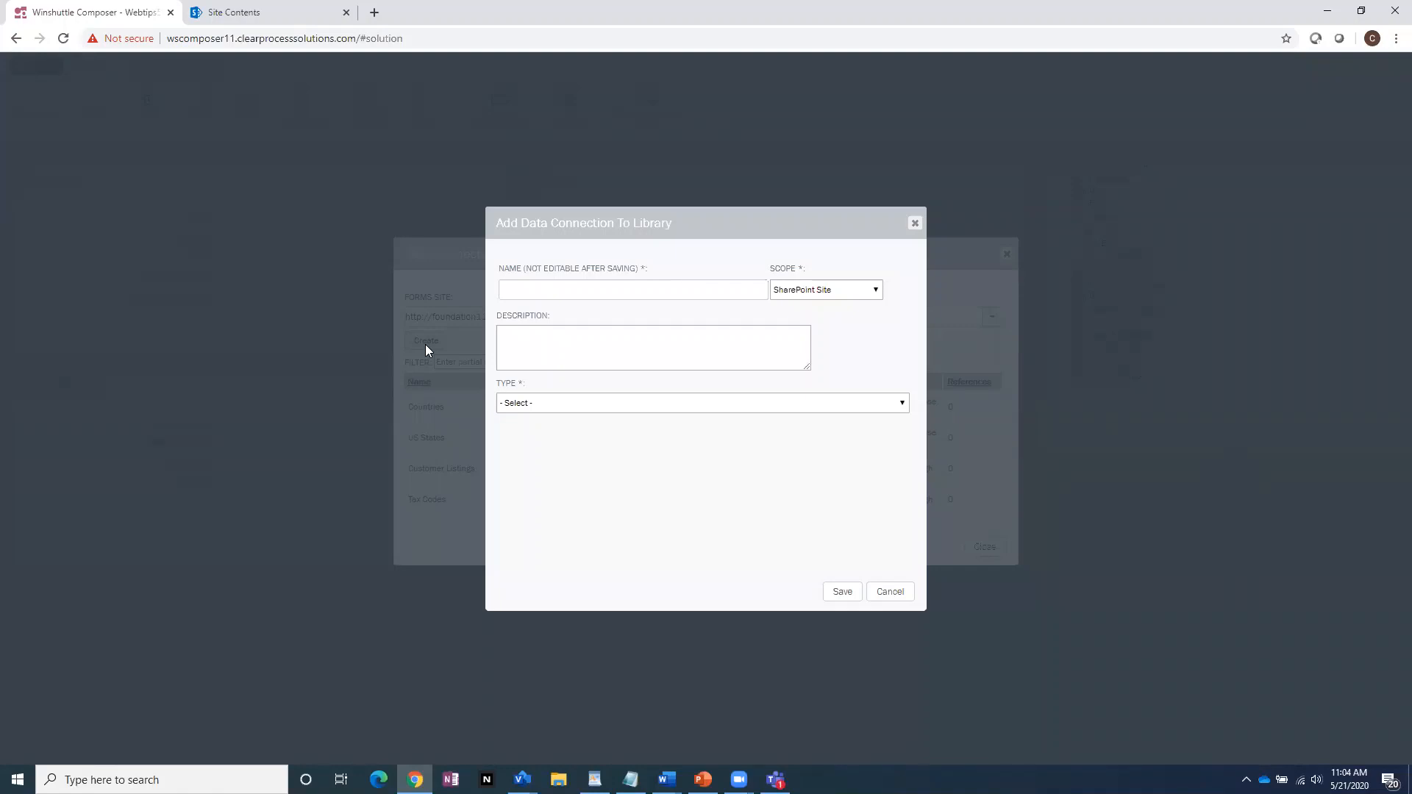
{"action": "type", "text": "Service Reps"}
{"action": "left_click", "coordinate": [876, 289]}
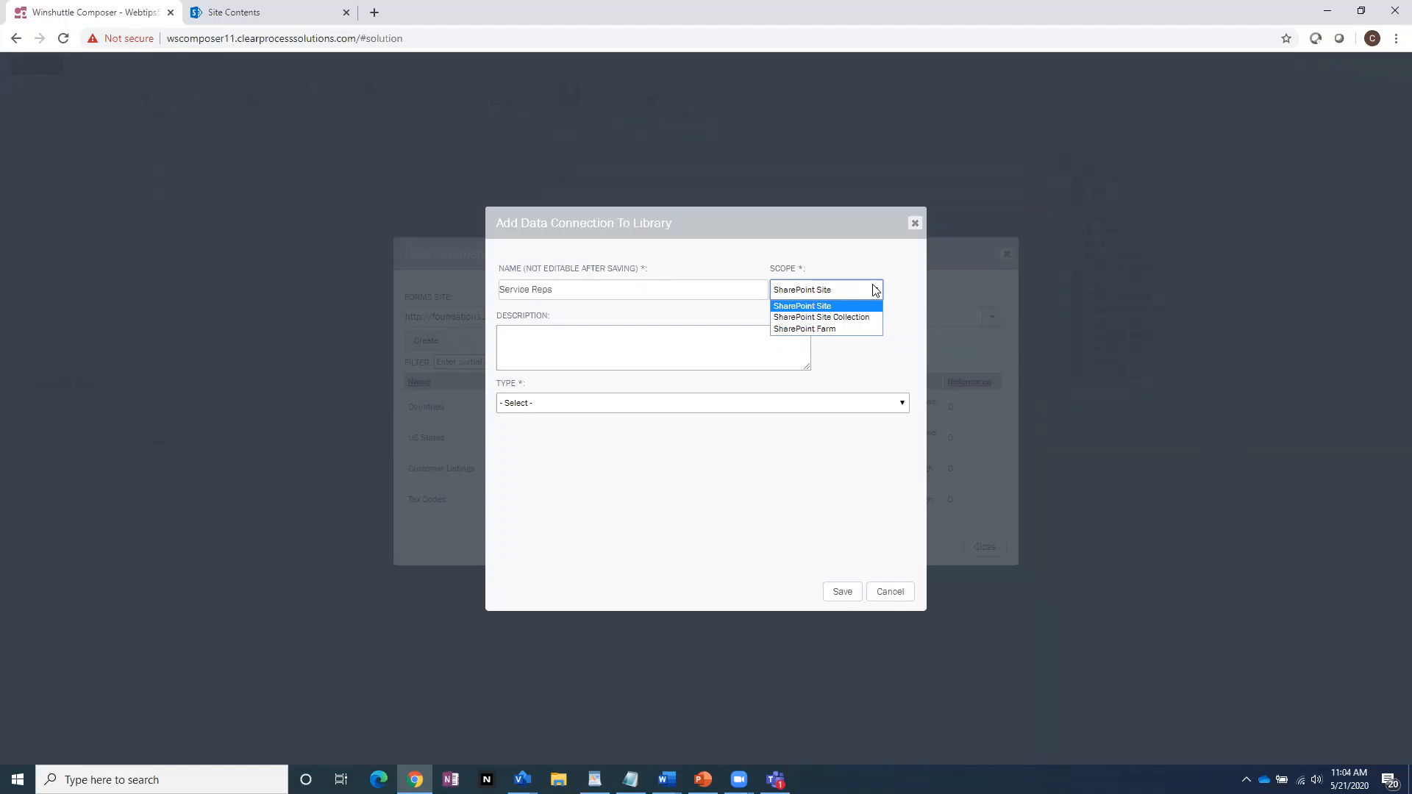
{"action": "left_click", "coordinate": [808, 307]}
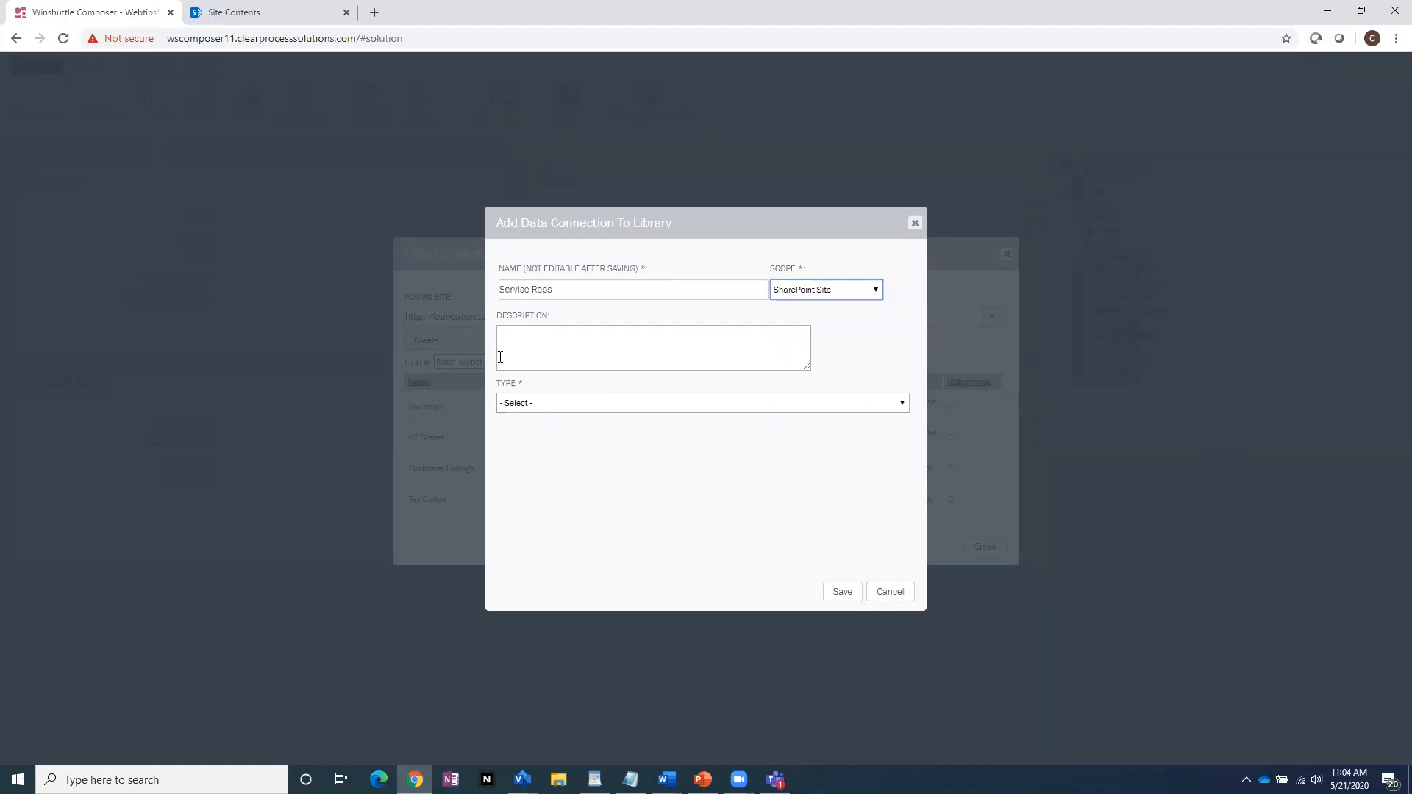
{"action": "left_click", "coordinate": [632, 401]}
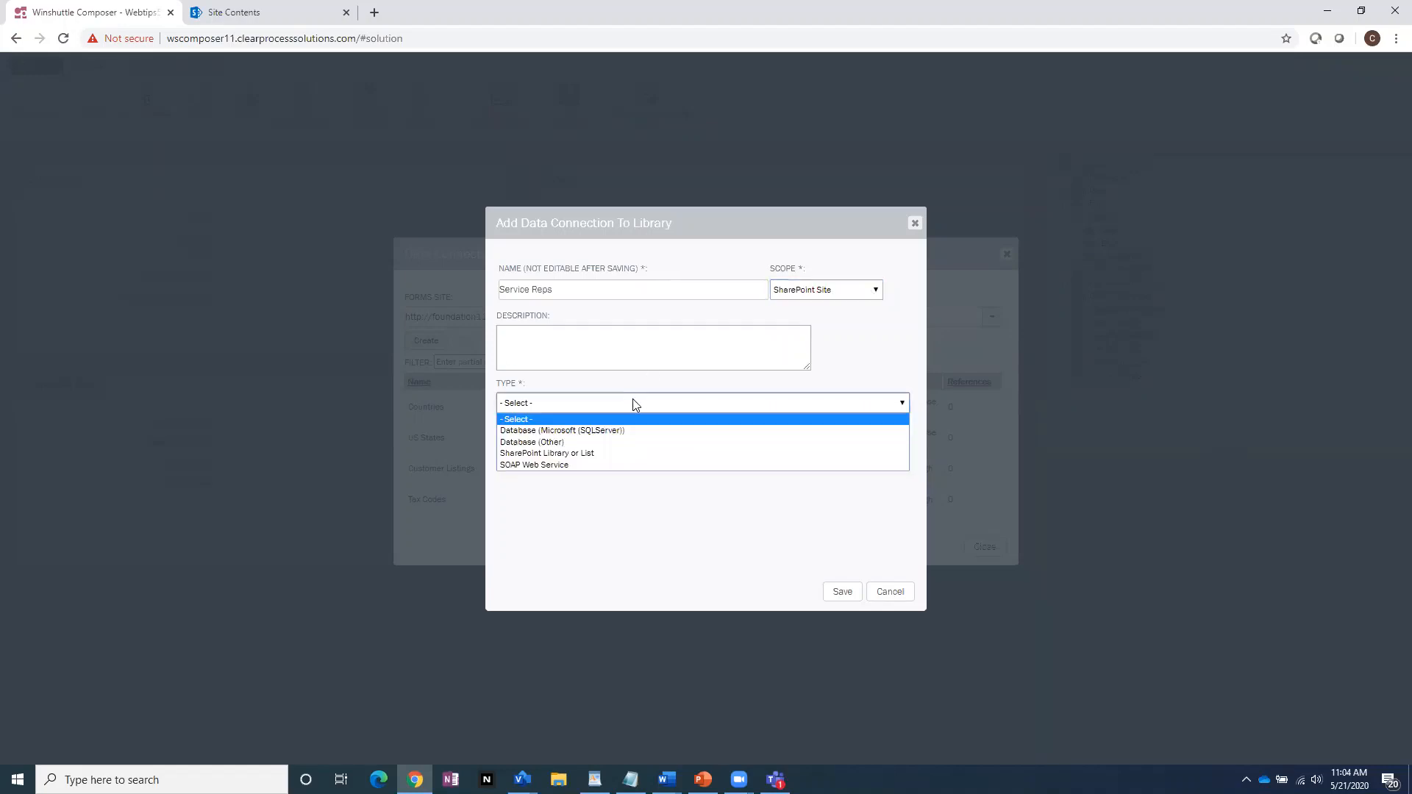
{"action": "left_click", "coordinate": [608, 452]}
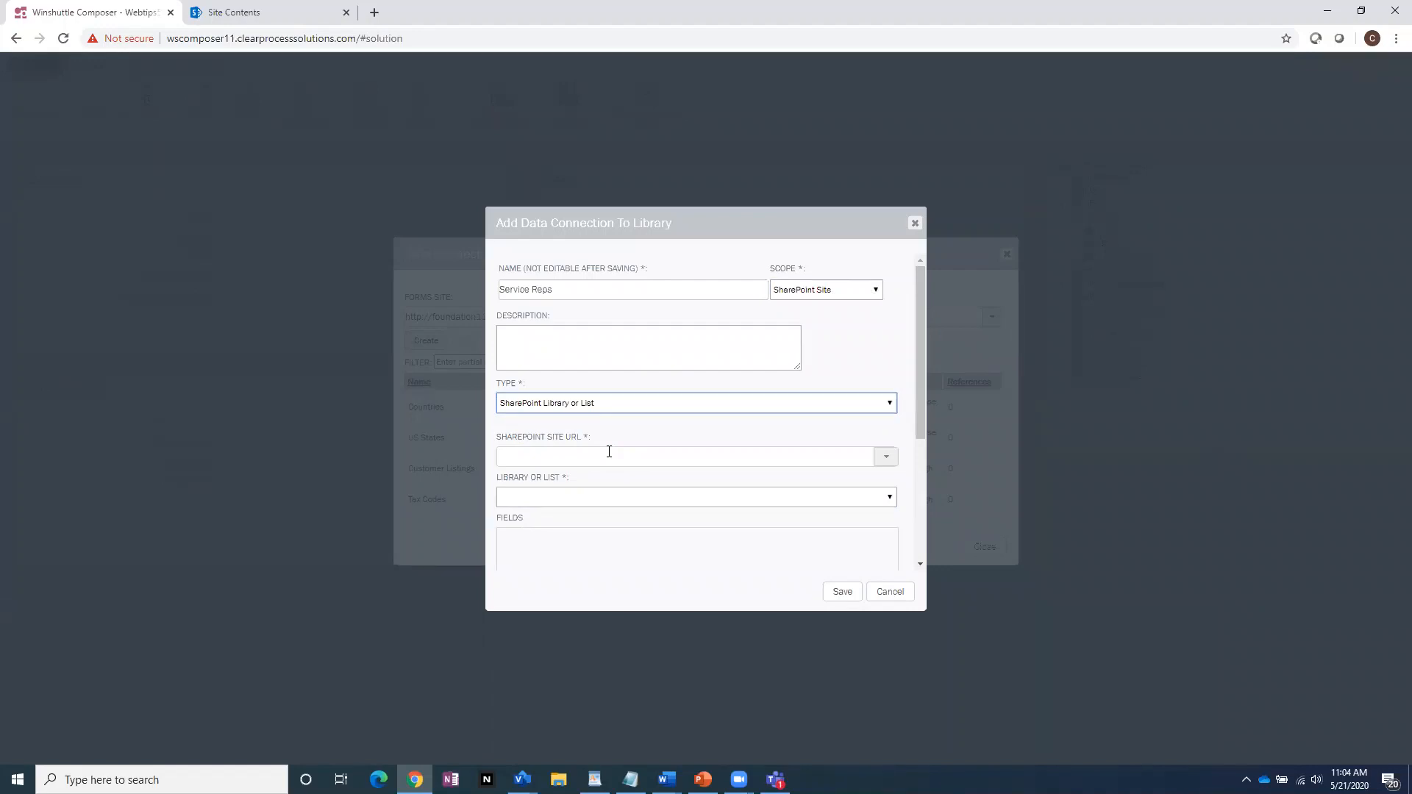
{"action": "left_click", "coordinate": [886, 457]}
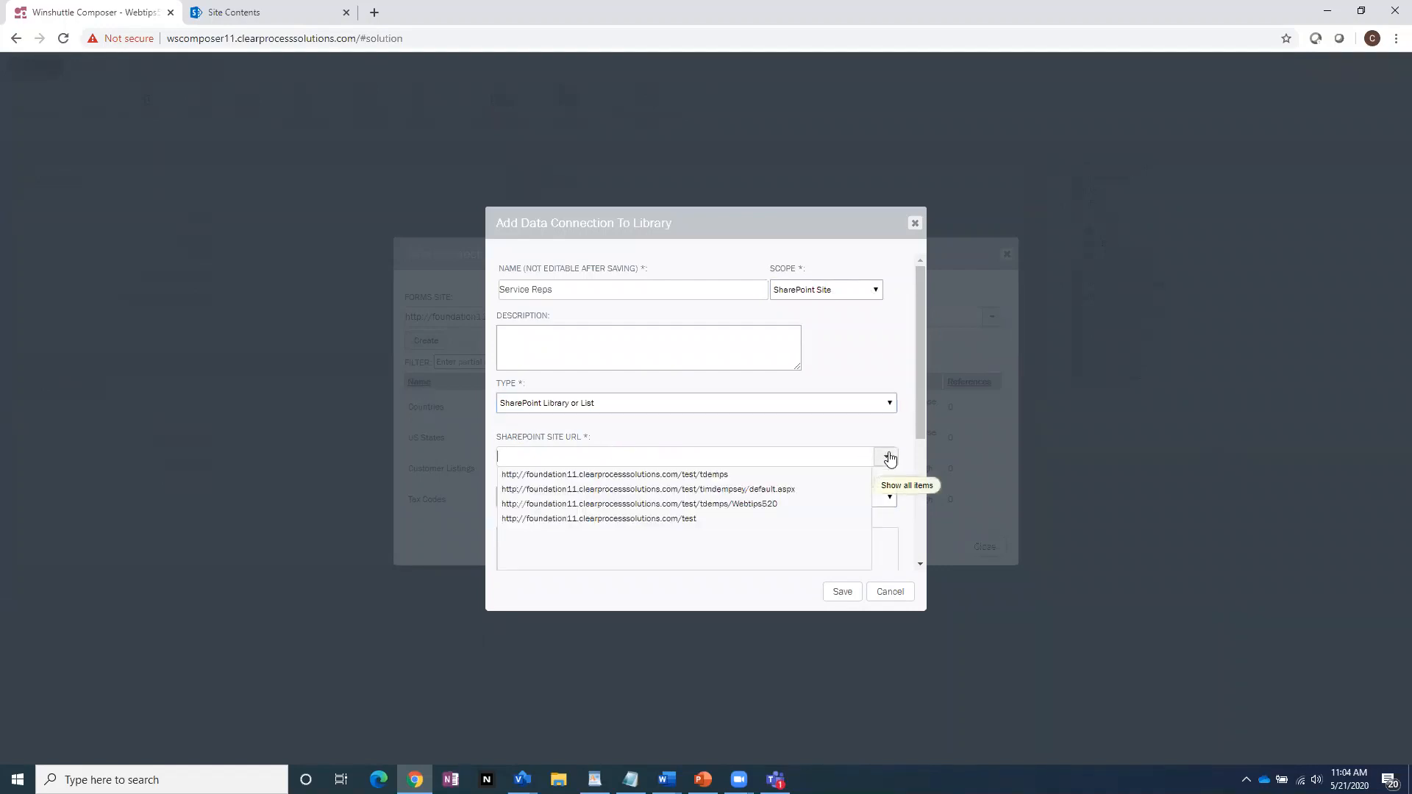
{"action": "left_click", "coordinate": [732, 504]}
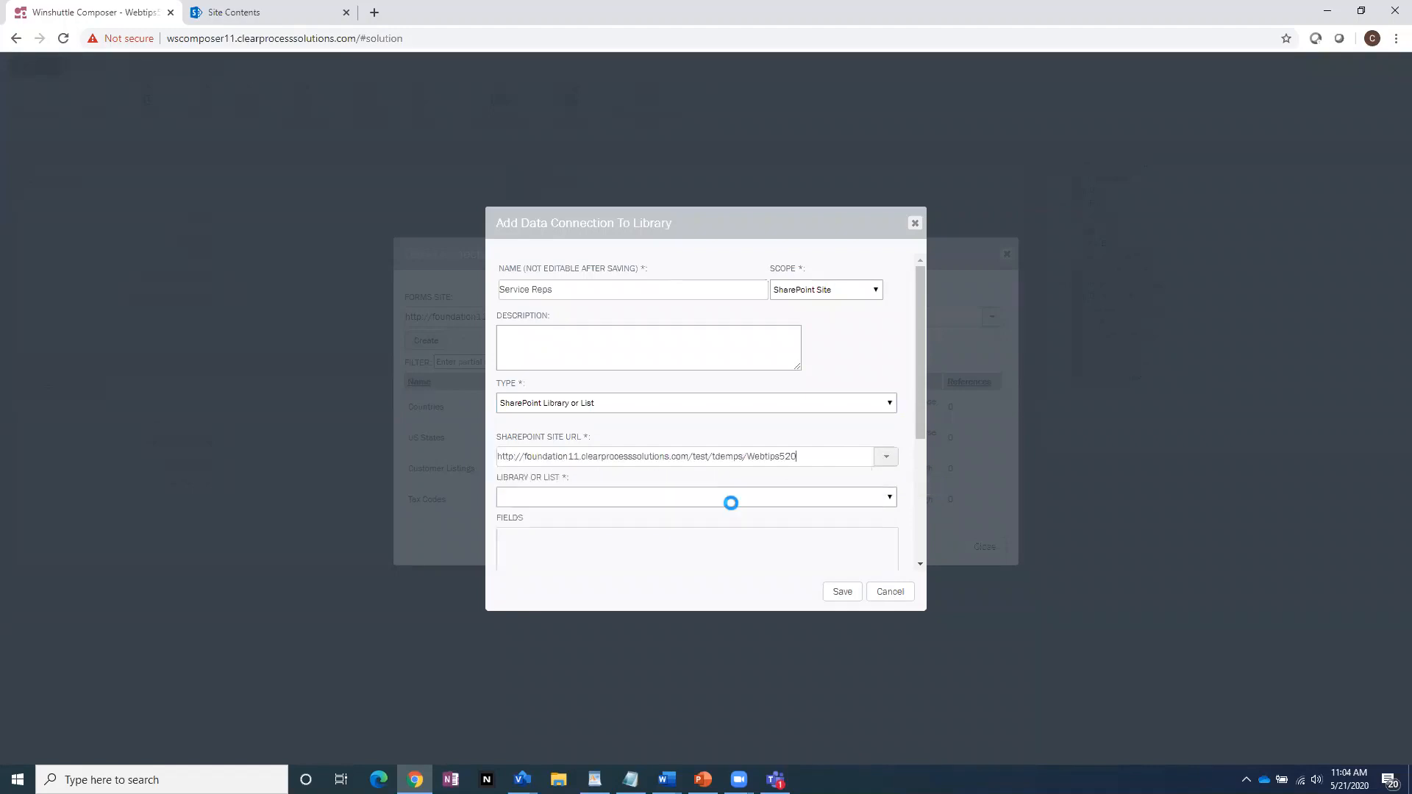
{"action": "scroll", "coordinate": [642, 513], "scroll_direction": "down", "scroll_amount": 2}
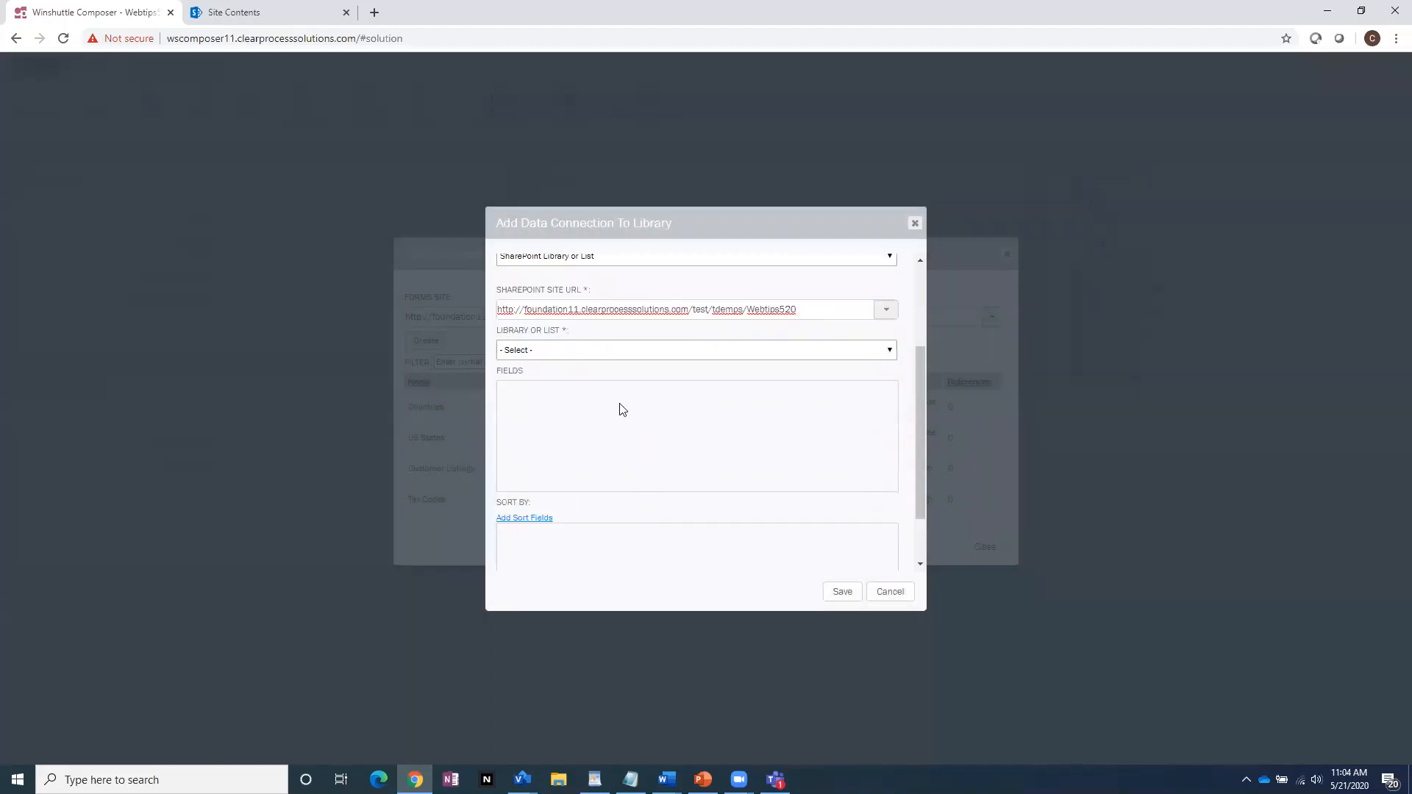
{"action": "left_click", "coordinate": [614, 351]}
{"action": "left_click", "coordinate": [551, 444]}
{"action": "scroll", "coordinate": [748, 444], "scroll_direction": "down", "scroll_amount": 1}
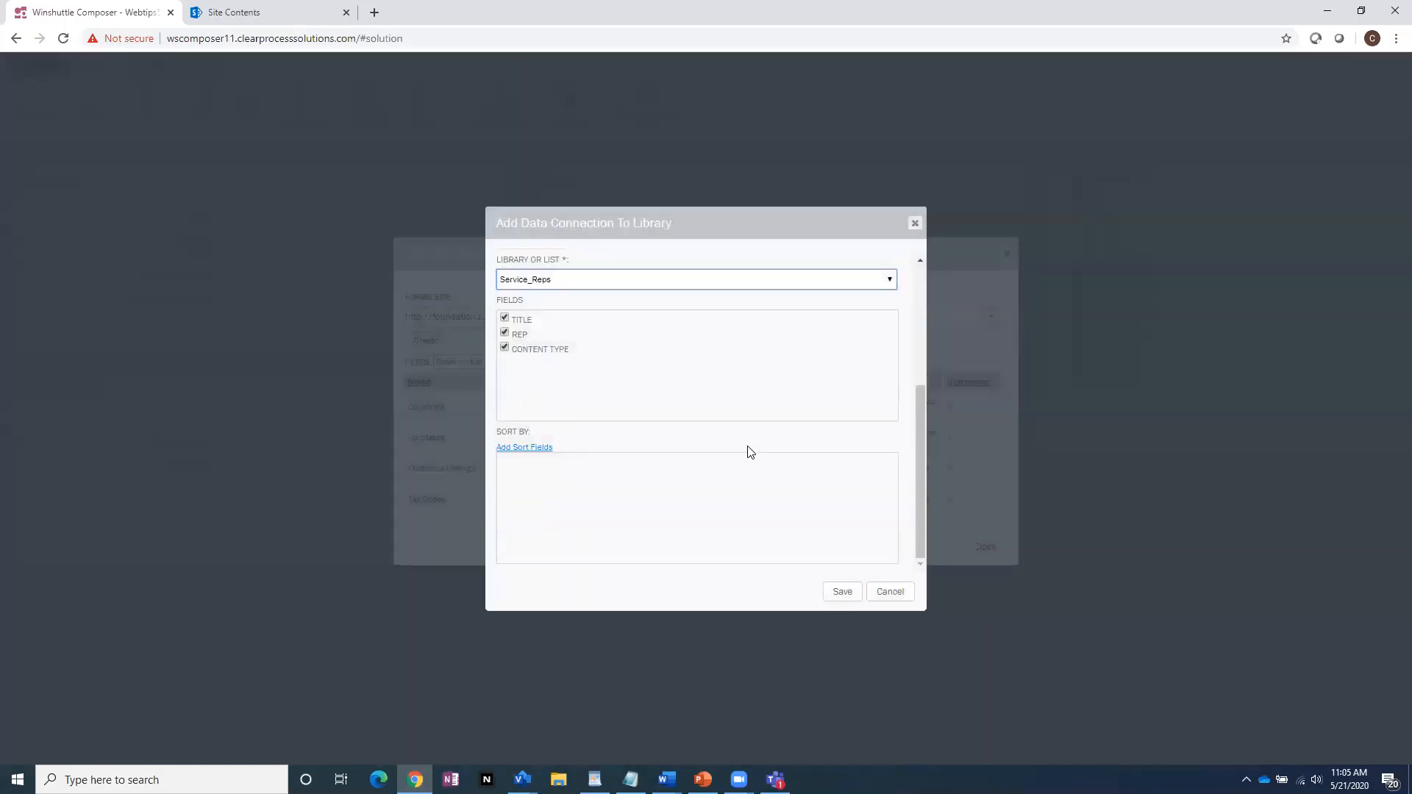
Review the Service Reps connection's settings and save it to the library
{"action": "scroll", "coordinate": [614, 459], "scroll_direction": "up", "scroll_amount": 3}
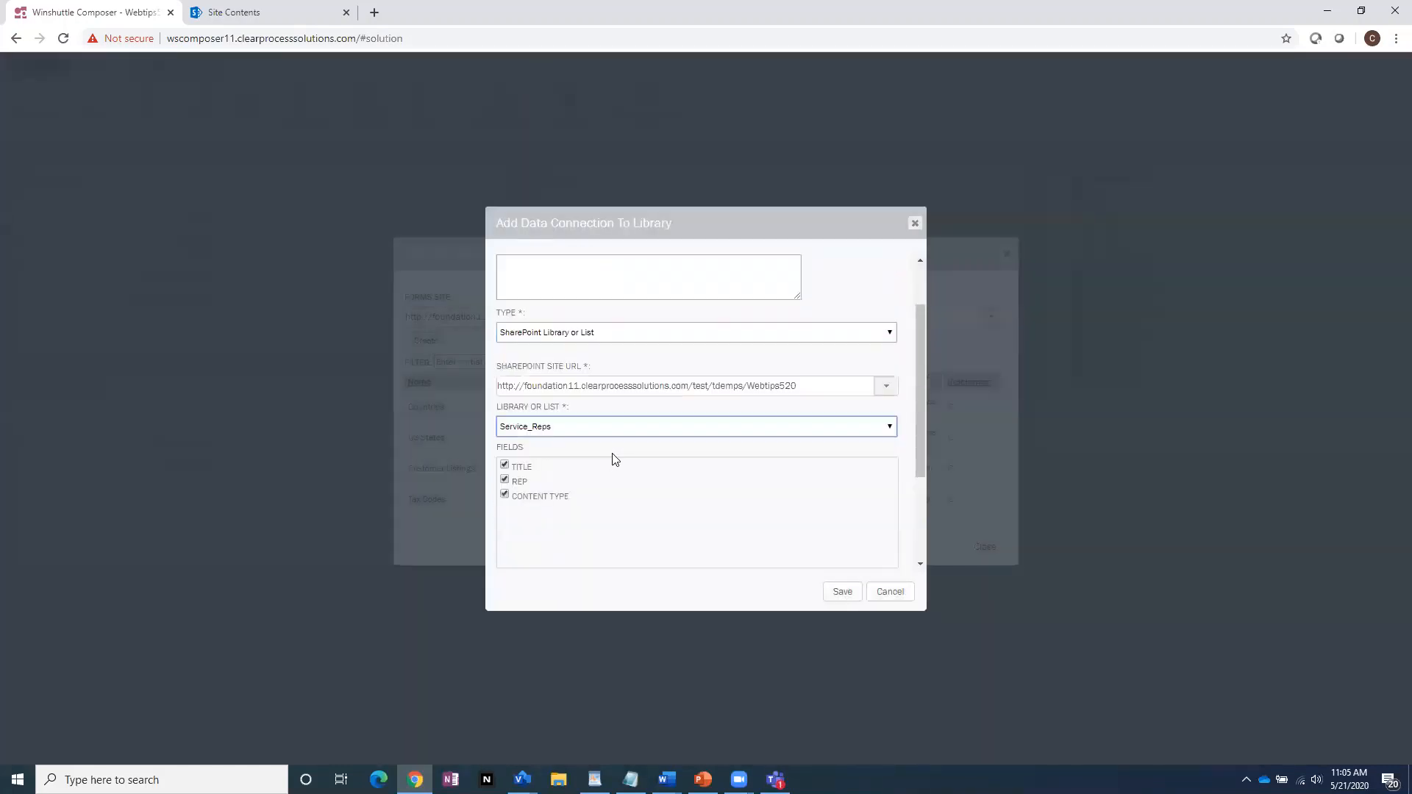
{"action": "left_click", "coordinate": [625, 297]}
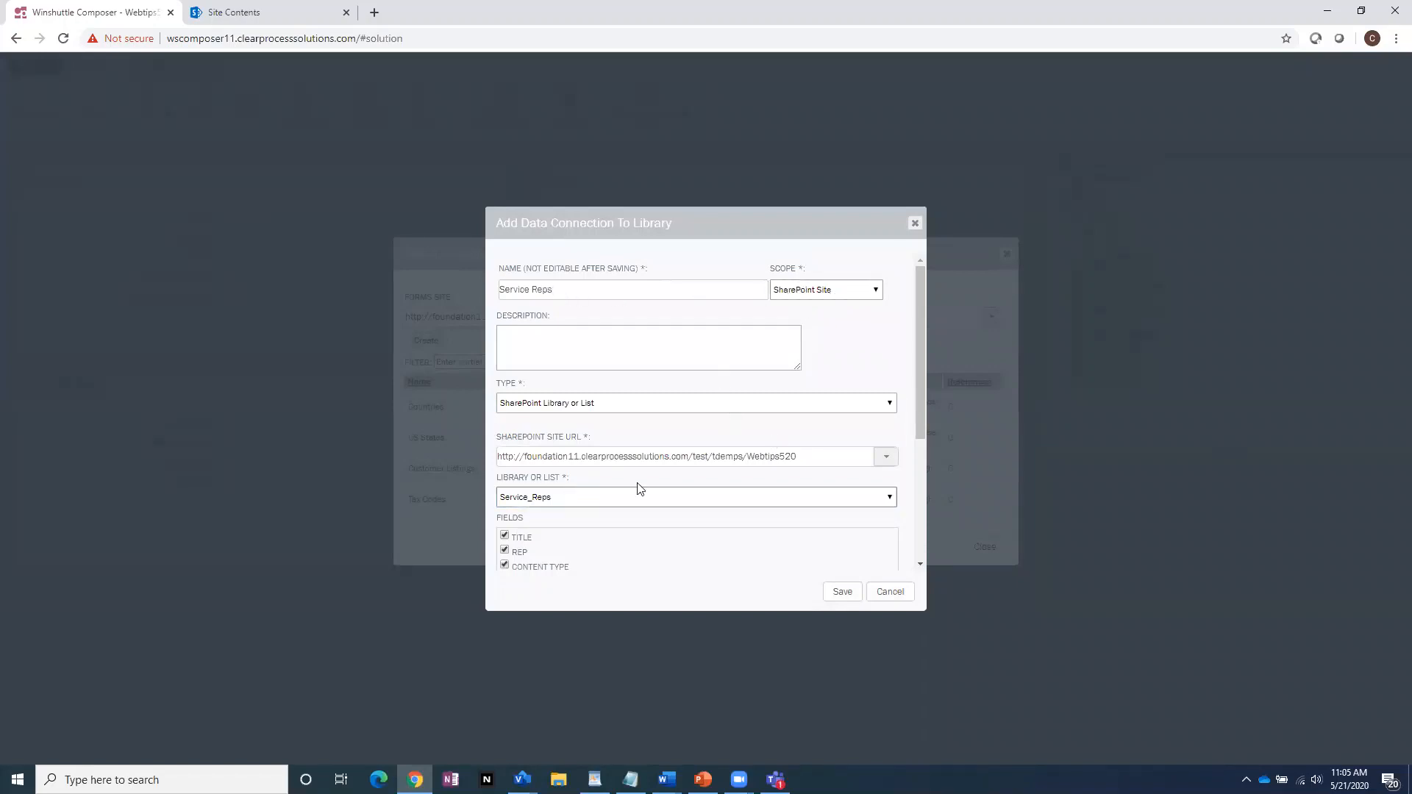
{"action": "scroll", "coordinate": [637, 488], "scroll_direction": "down", "scroll_amount": 1}
{"action": "scroll", "coordinate": [633, 394], "scroll_direction": "down", "scroll_amount": 1}
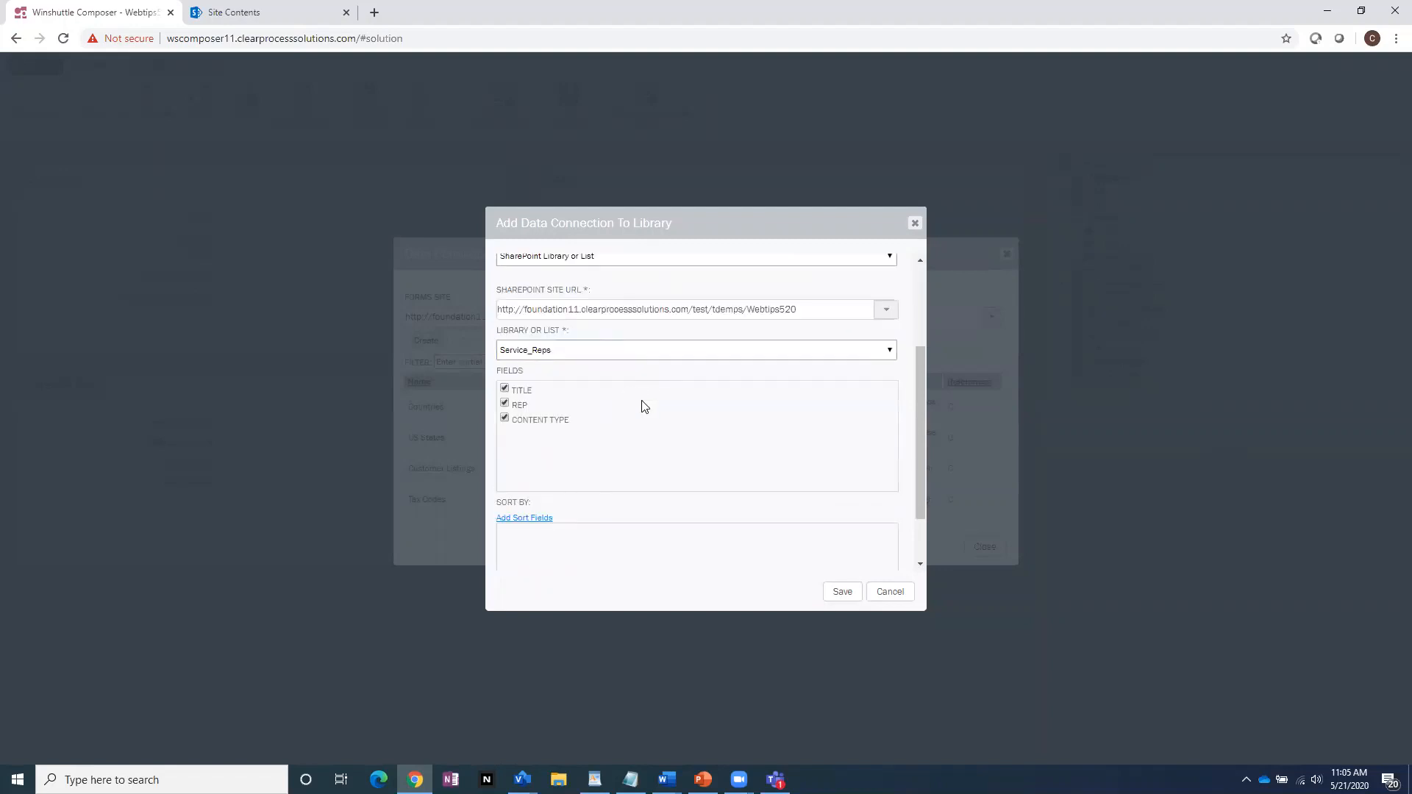
{"action": "left_click", "coordinate": [843, 592]}
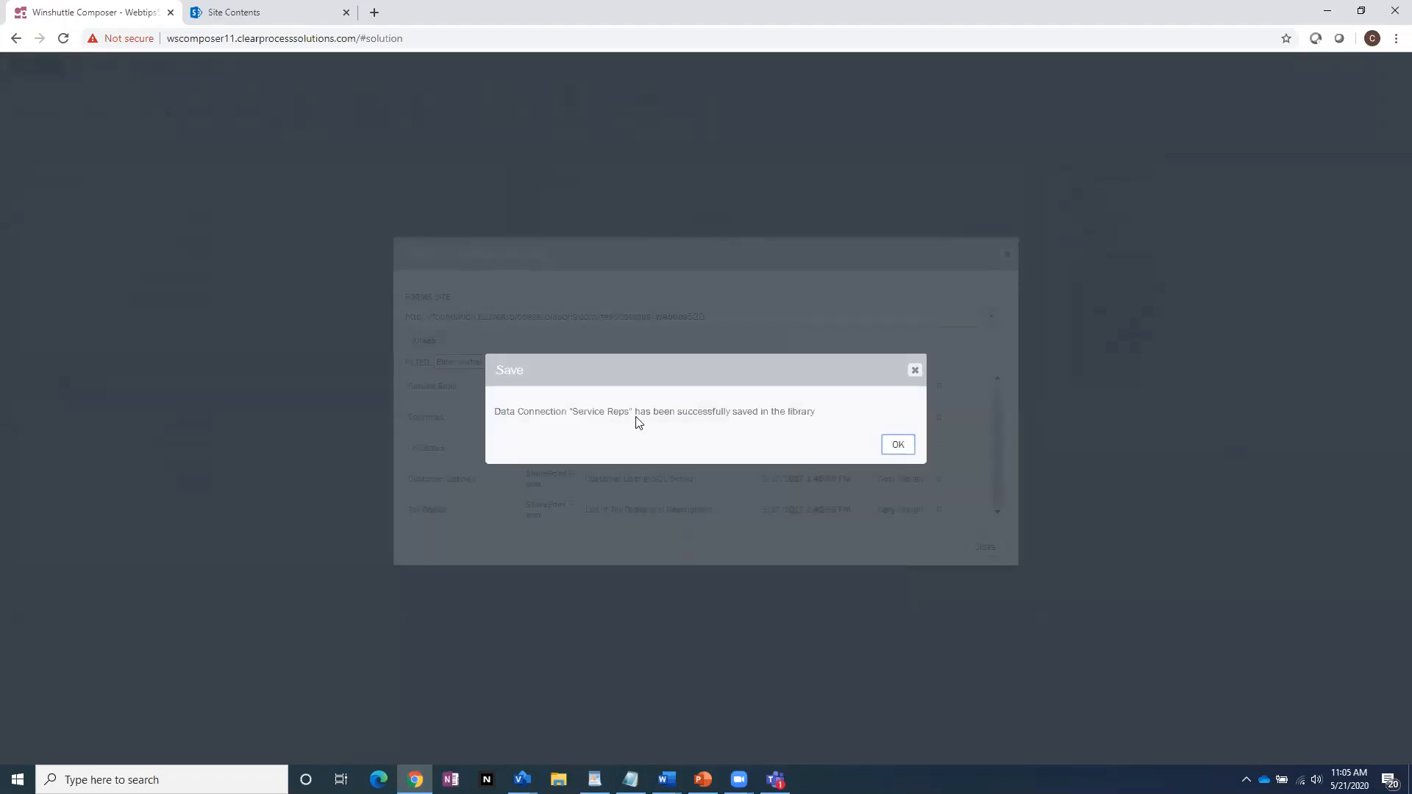
{"action": "left_click", "coordinate": [899, 447]}
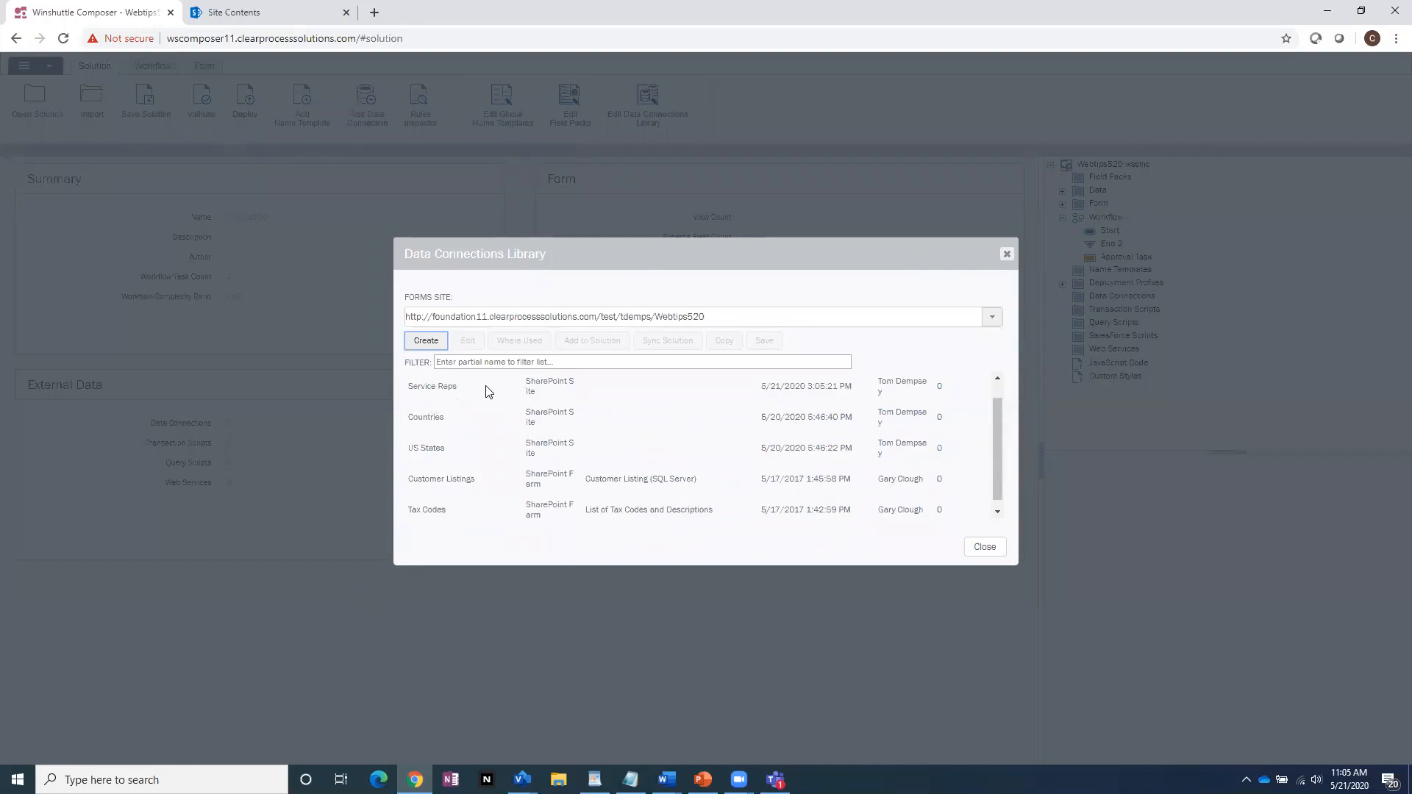
Open the saved Service Reps connection to view its editable settings, cancel without changes, and close the library
{"action": "left_click", "coordinate": [430, 392]}
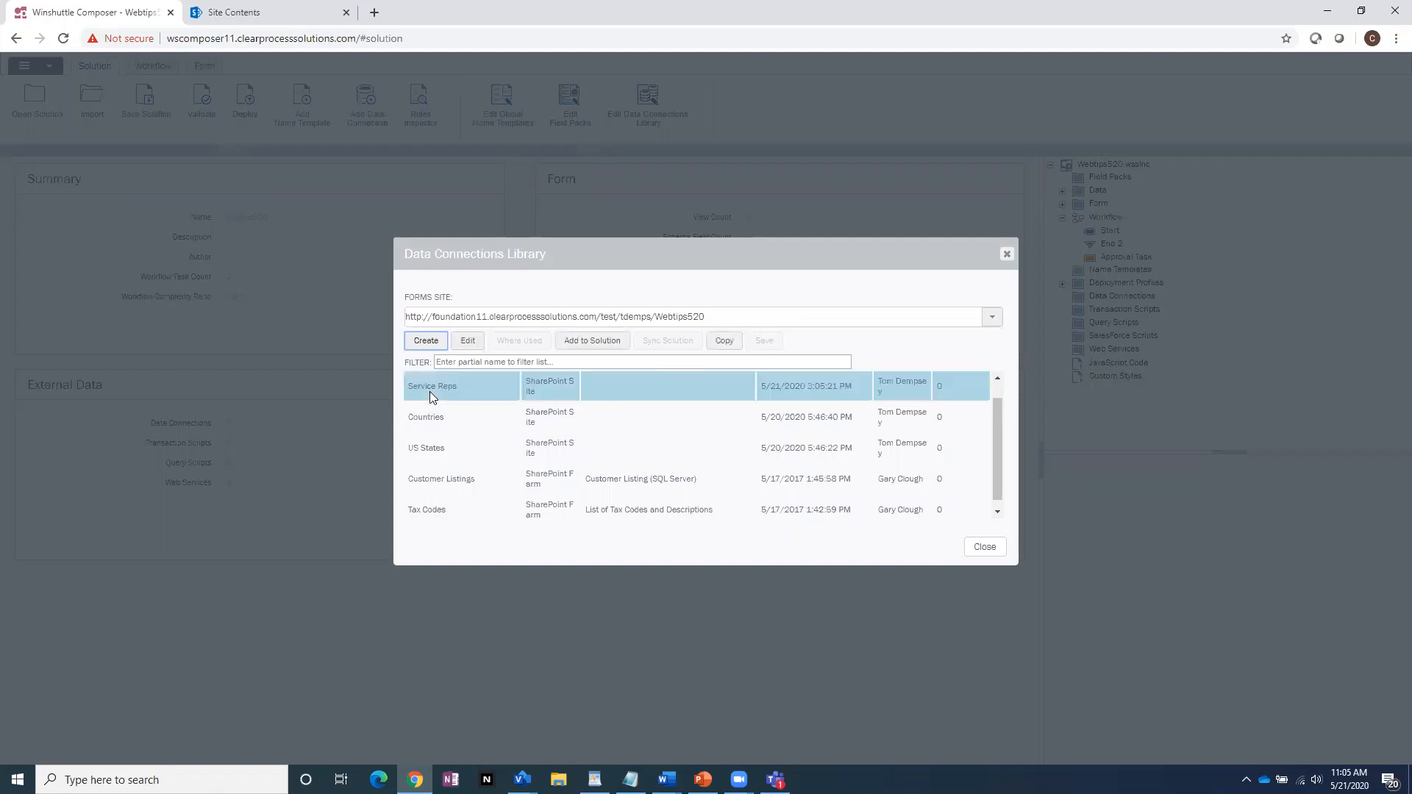
{"action": "left_click", "coordinate": [467, 342]}
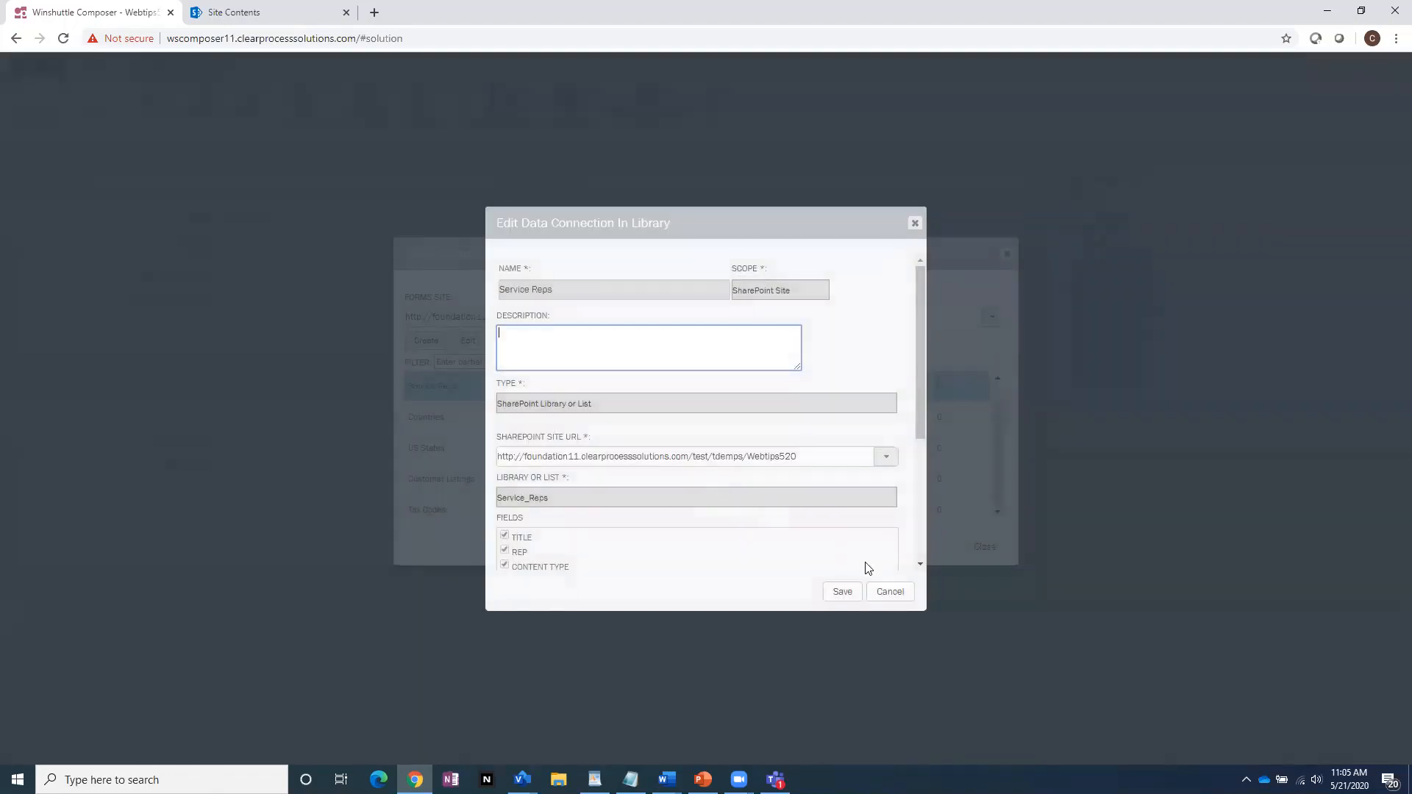
{"action": "left_click", "coordinate": [891, 592]}
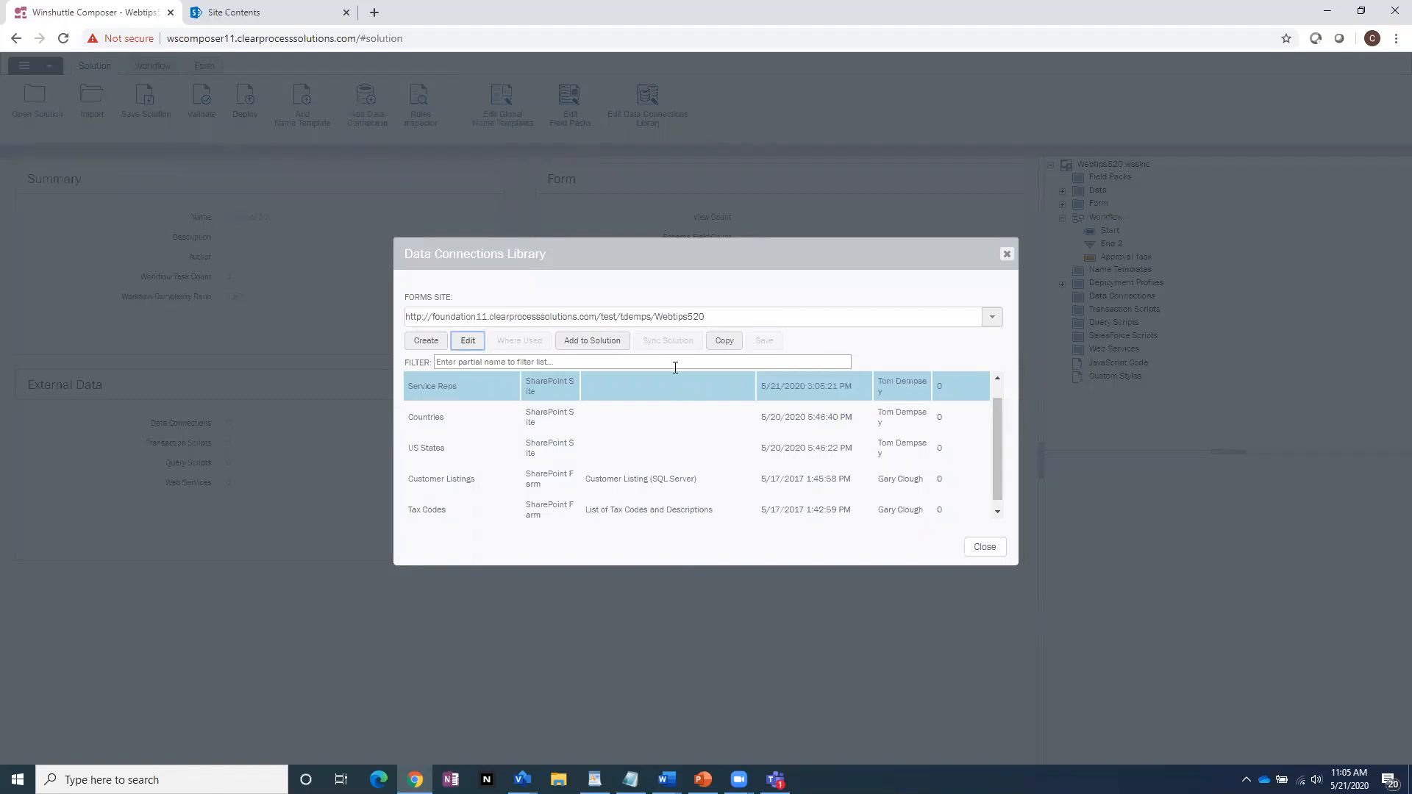
{"action": "scroll", "coordinate": [704, 458], "scroll_direction": "down", "scroll_amount": 1}
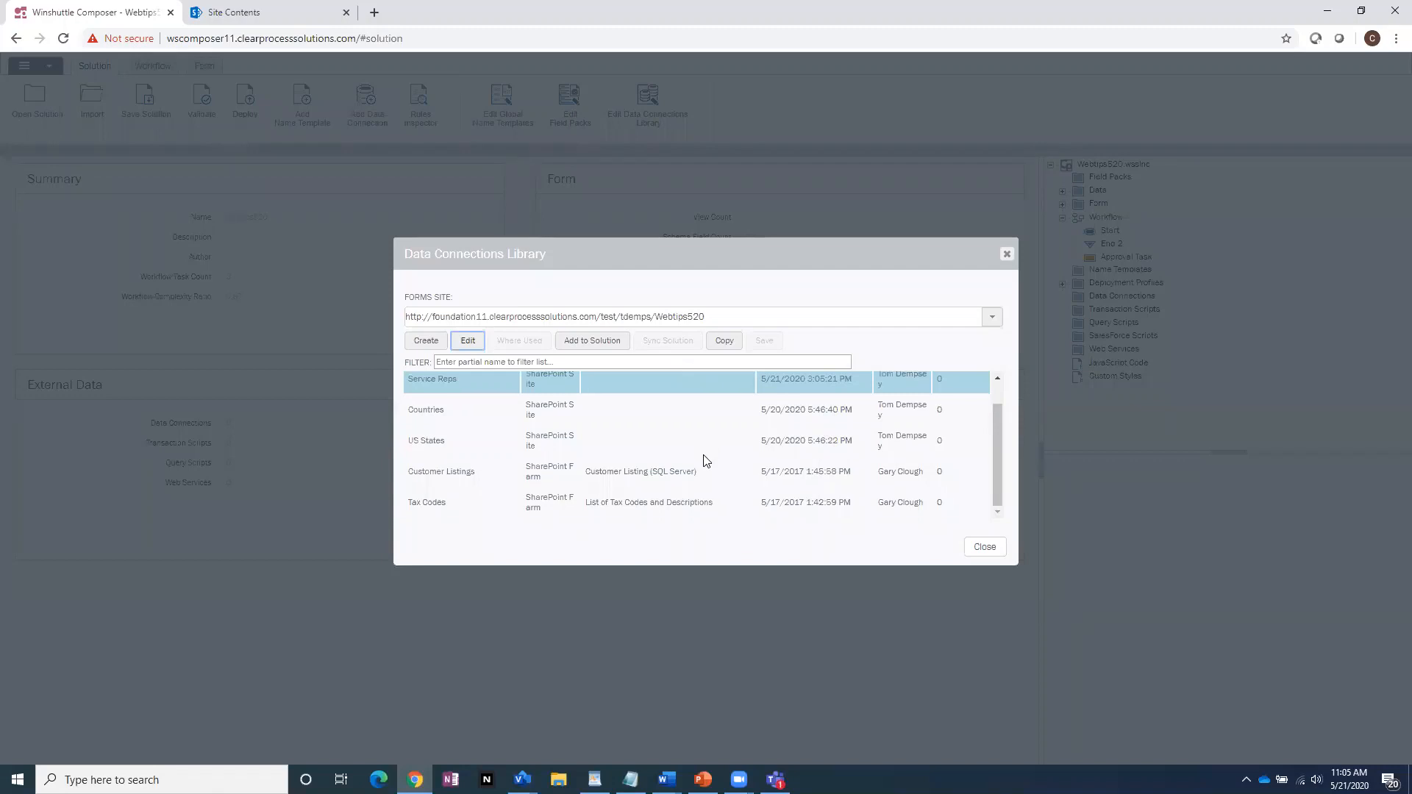
{"action": "left_click", "coordinate": [984, 548]}
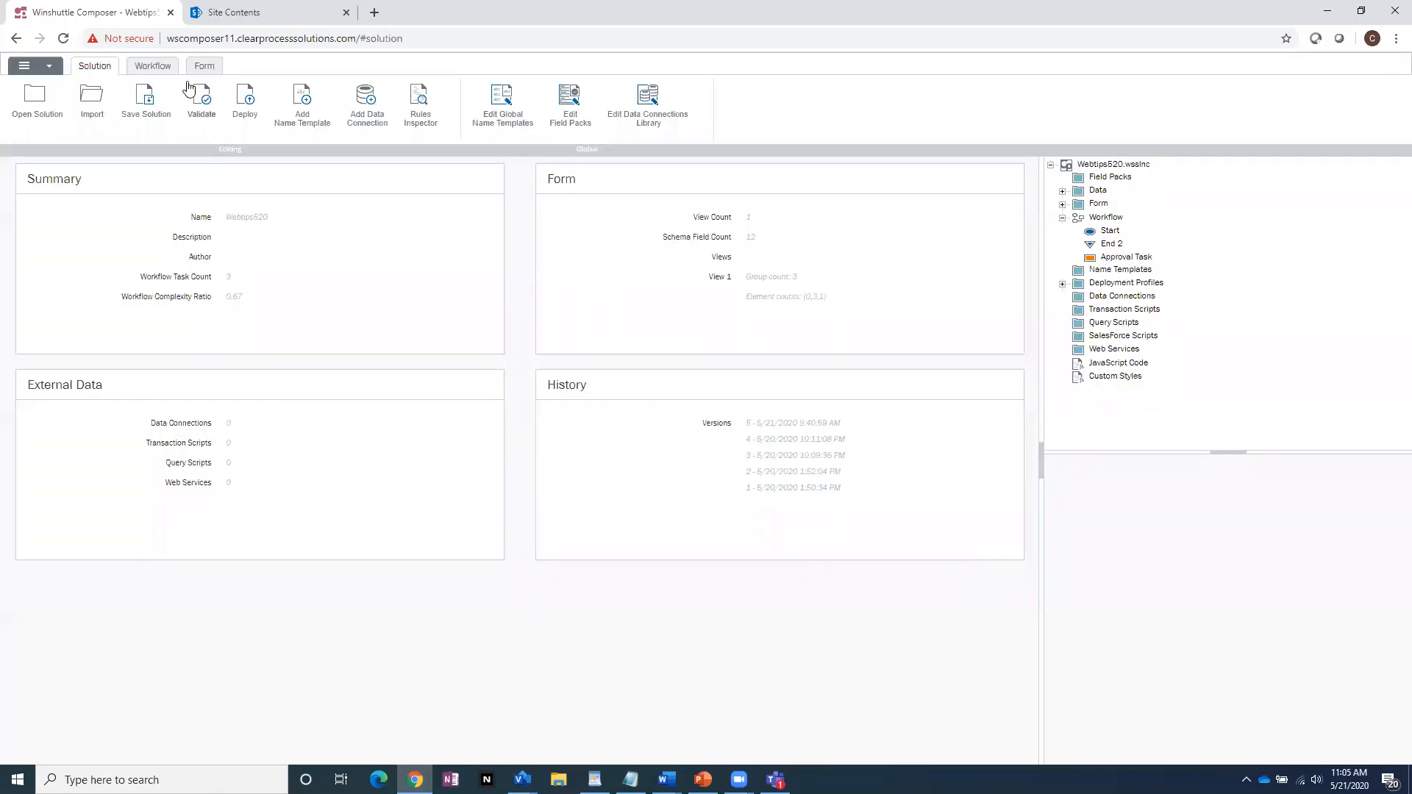
Show the form design and inspect the Countries, States and Service Rep dropdowns in turn
{"action": "left_click", "coordinate": [211, 71]}
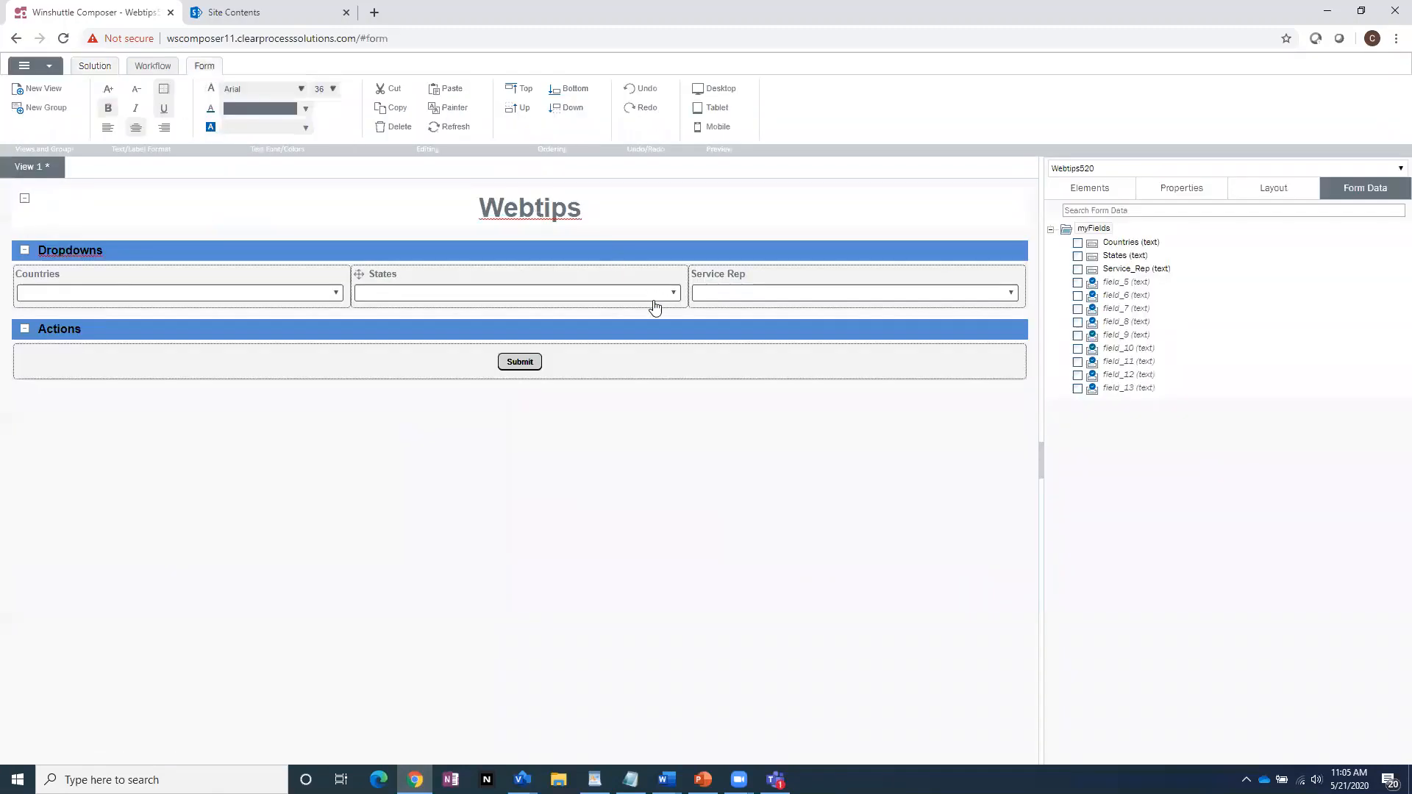
{"action": "left_click", "coordinate": [202, 301]}
{"action": "left_click", "coordinate": [497, 302]}
{"action": "left_click", "coordinate": [743, 306]}
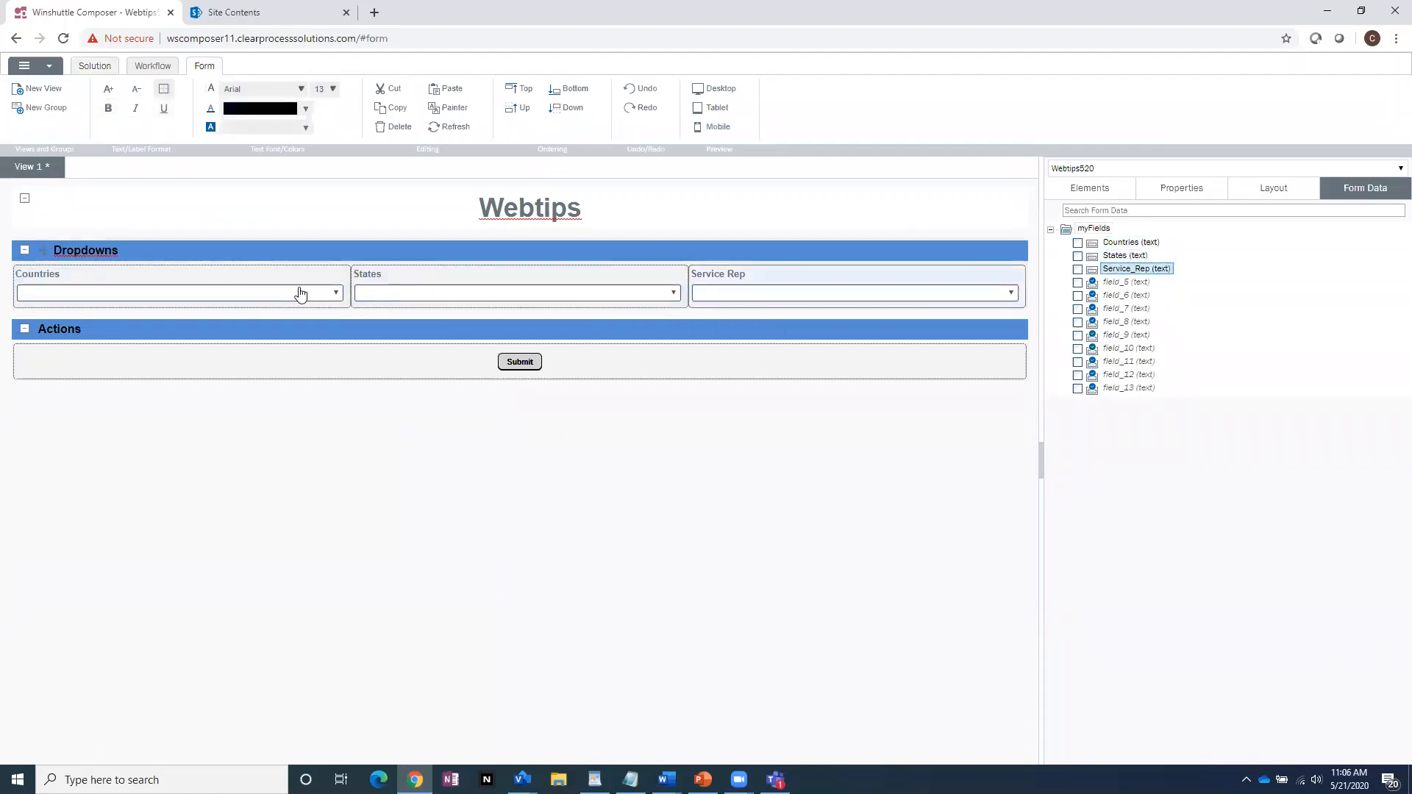
Inspect the option source in the Countries dropdown's Range property, cancel without changes, and return to the solution overview
{"action": "left_click", "coordinate": [294, 293]}
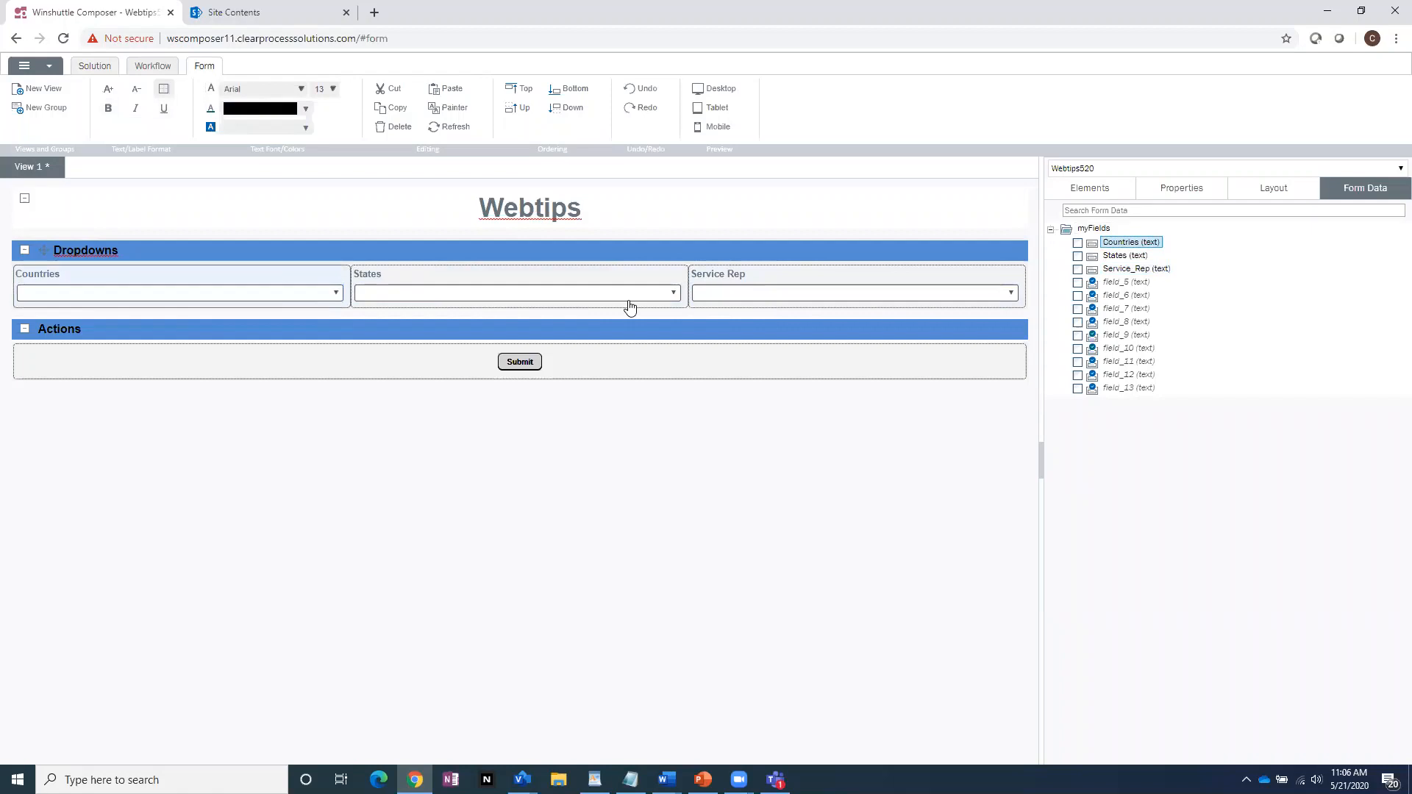
{"action": "left_click", "coordinate": [1110, 190]}
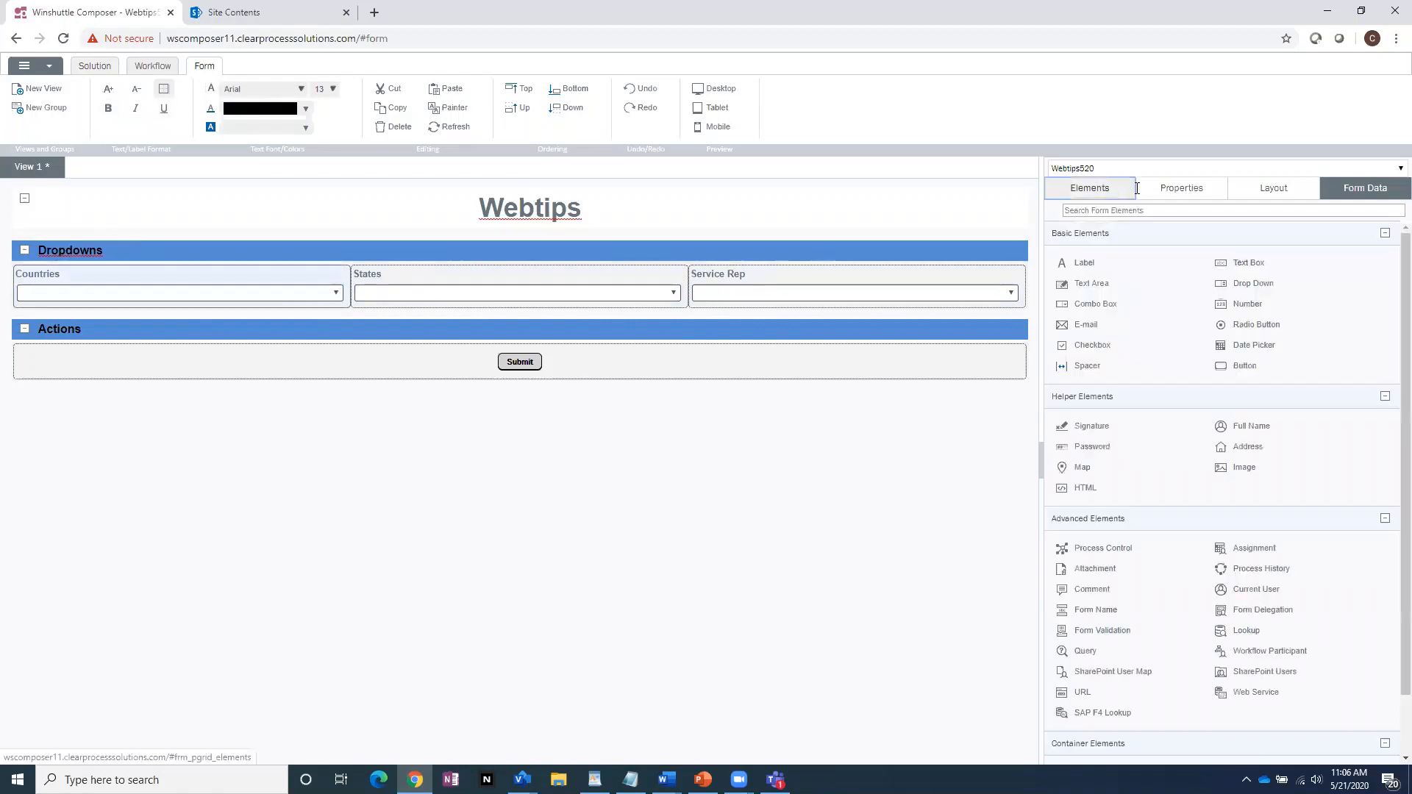
{"action": "left_click", "coordinate": [1198, 189]}
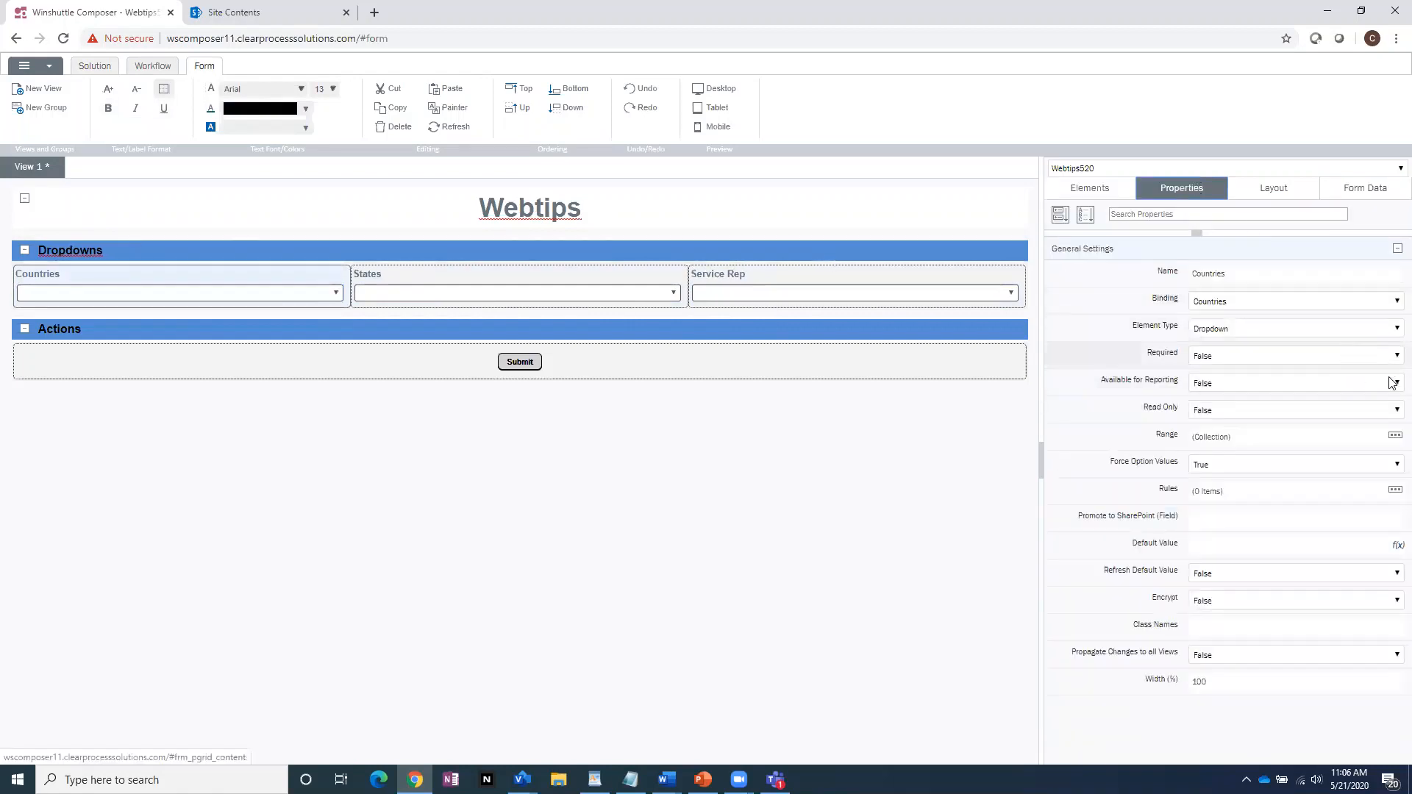
{"action": "left_click", "coordinate": [1395, 434]}
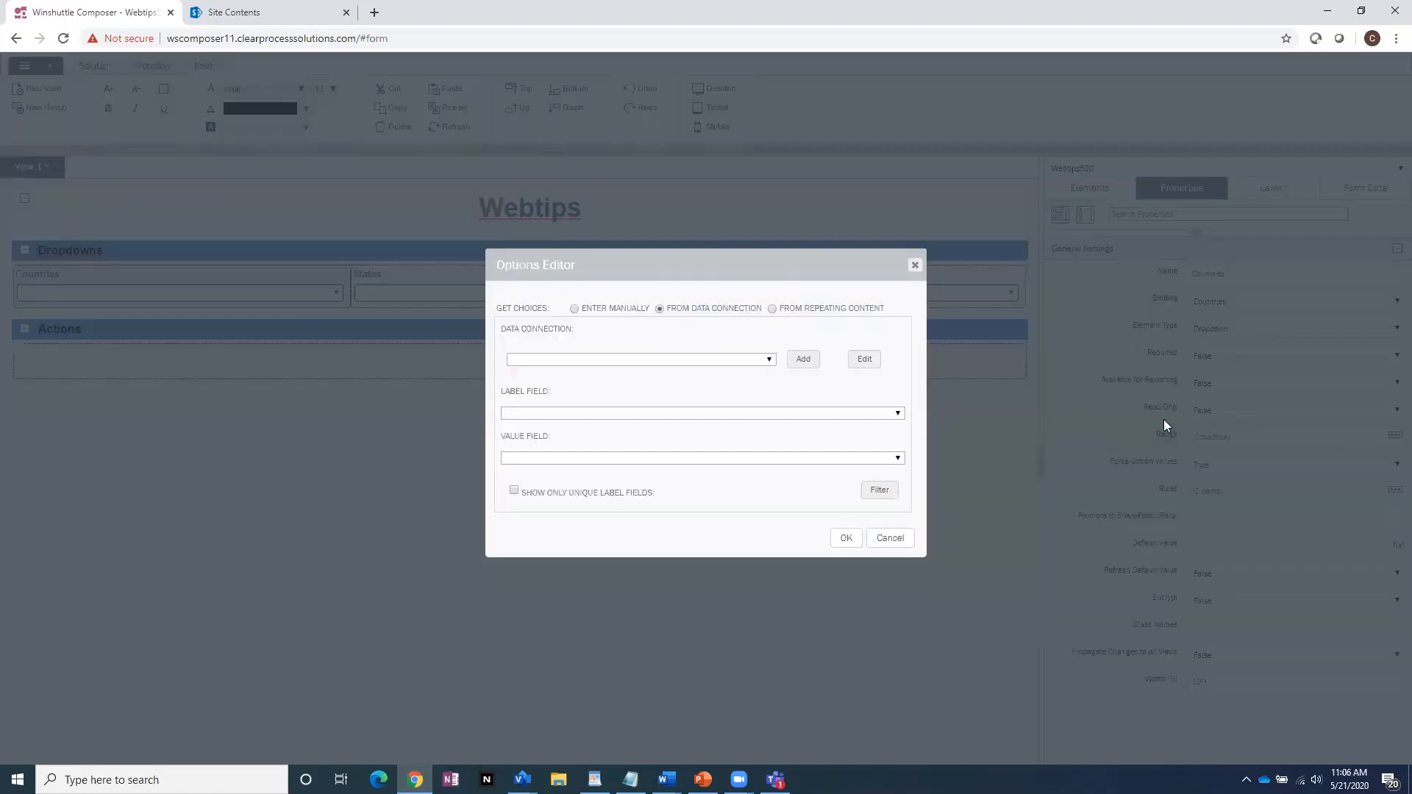
{"action": "left_click", "coordinate": [908, 545]}
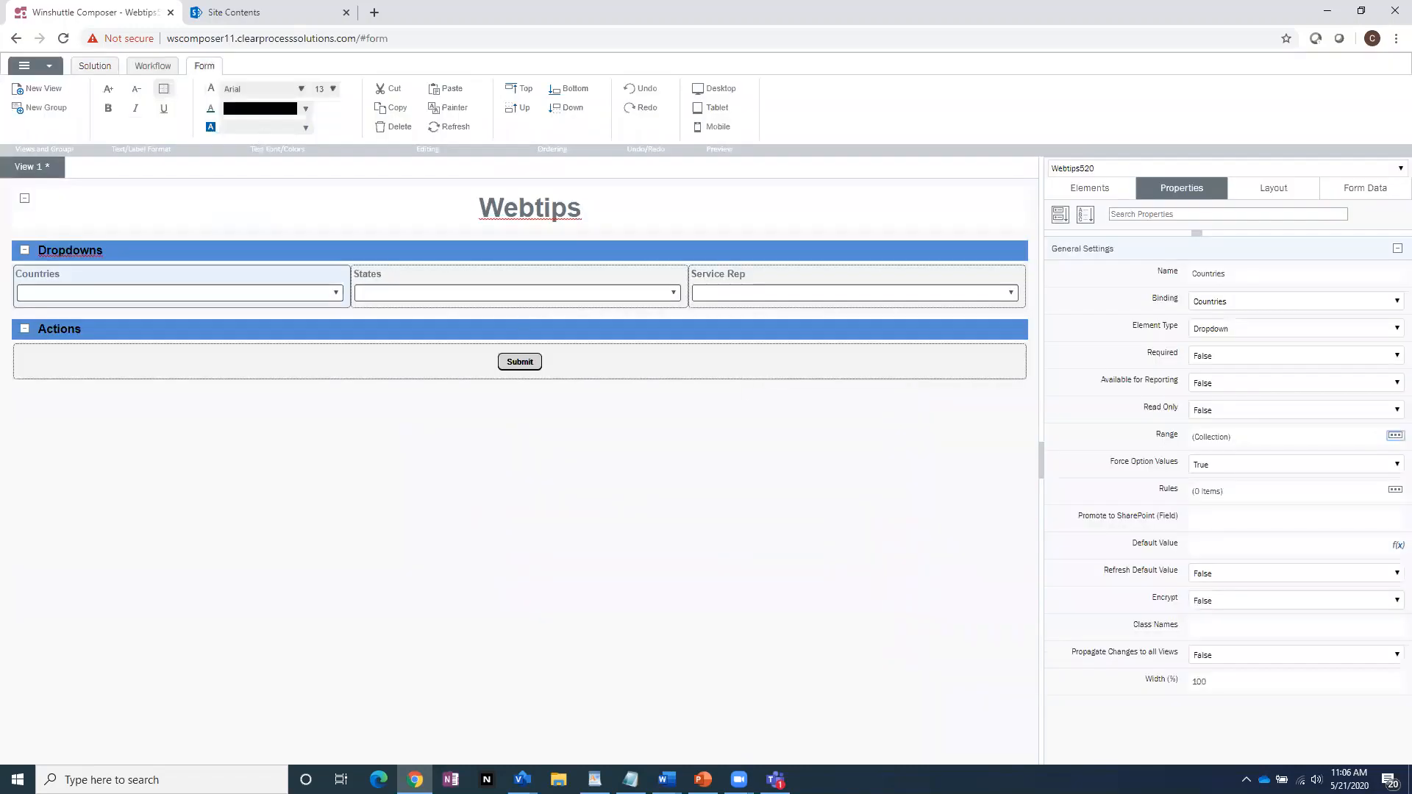
{"action": "left_click", "coordinate": [94, 70]}
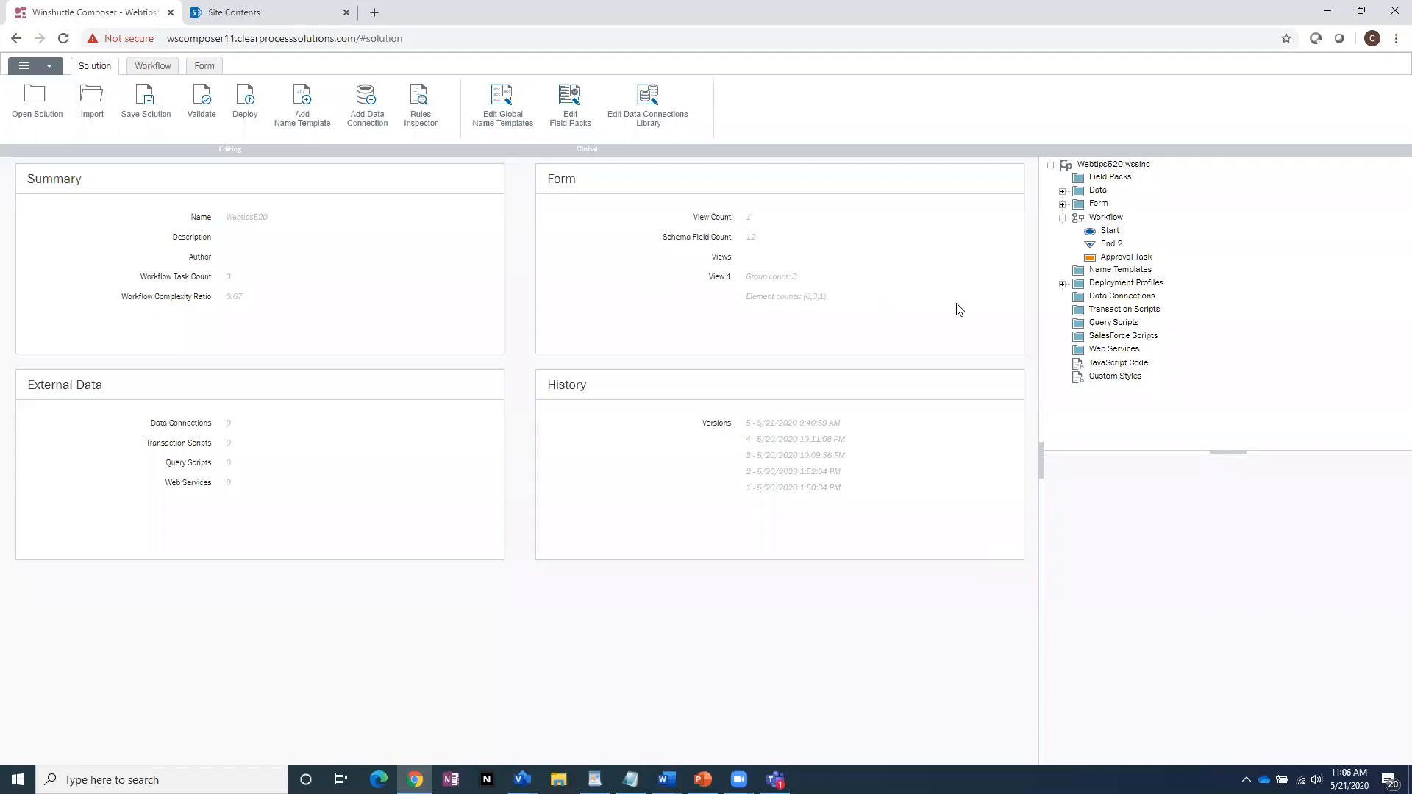
{"action": "left_click", "coordinate": [1103, 295]}
{"action": "right_click", "coordinate": [1103, 297]}
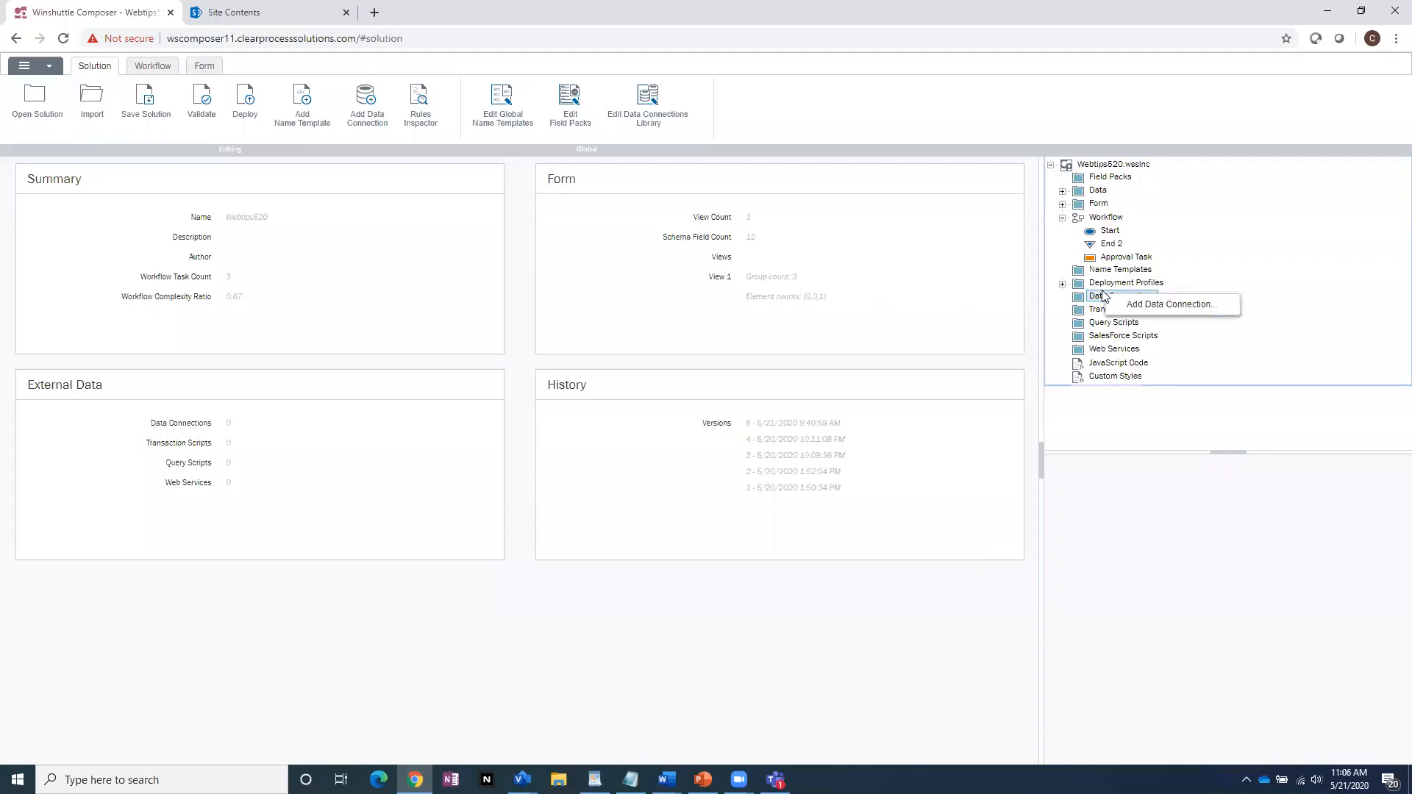
{"action": "left_click", "coordinate": [1160, 309]}
{"action": "left_click", "coordinate": [893, 591]}
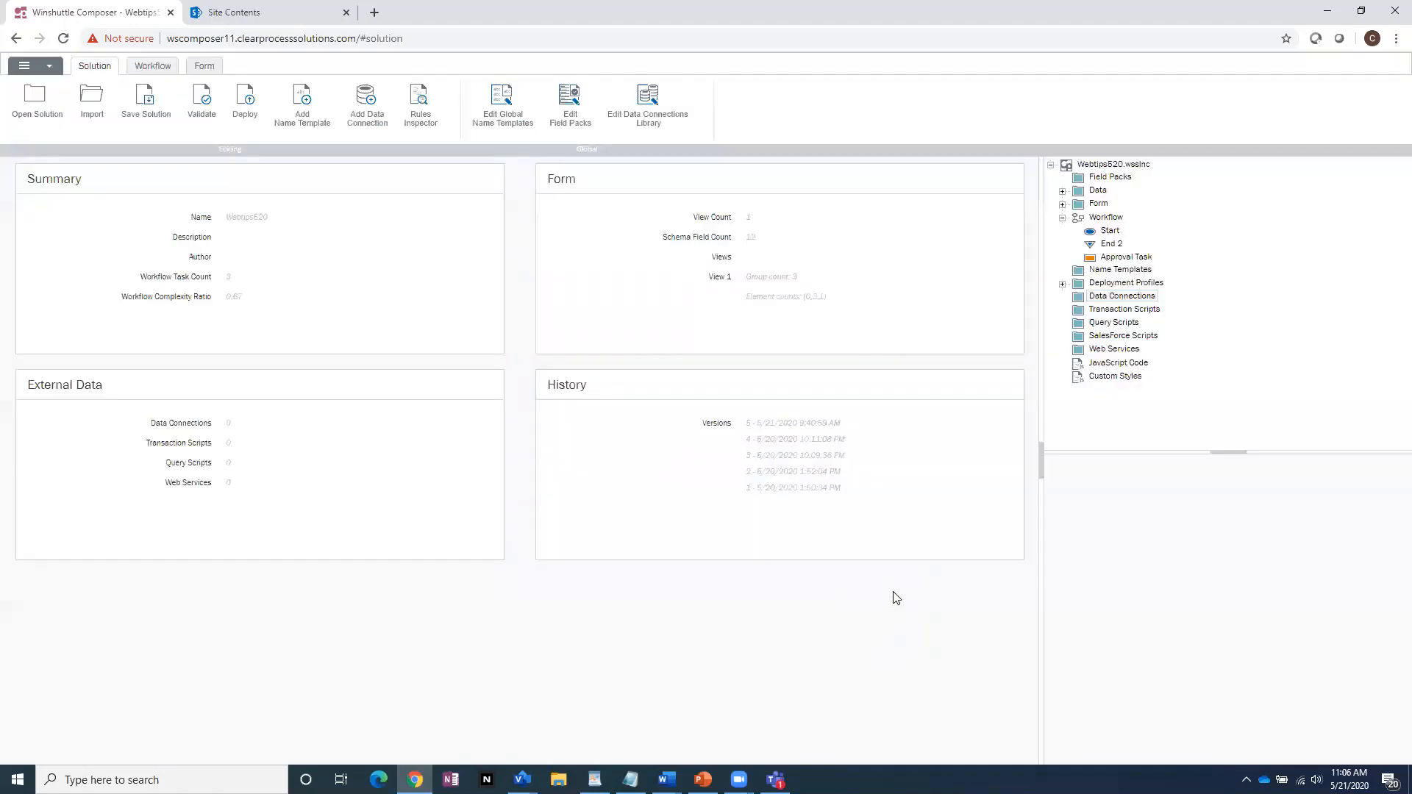
Add the US States connection from the data connections library to the solution
{"action": "left_click", "coordinate": [661, 116]}
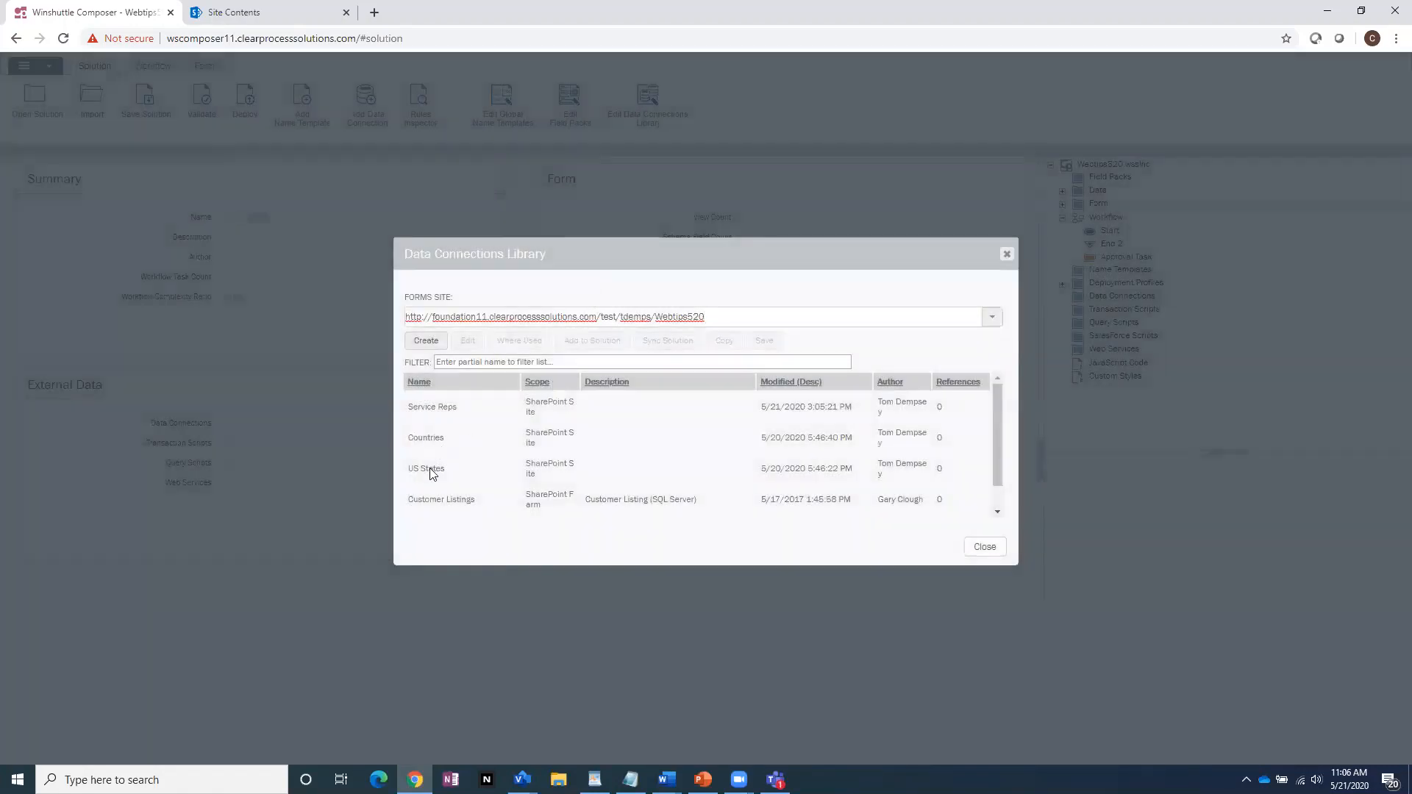
{"action": "left_click", "coordinate": [430, 467]}
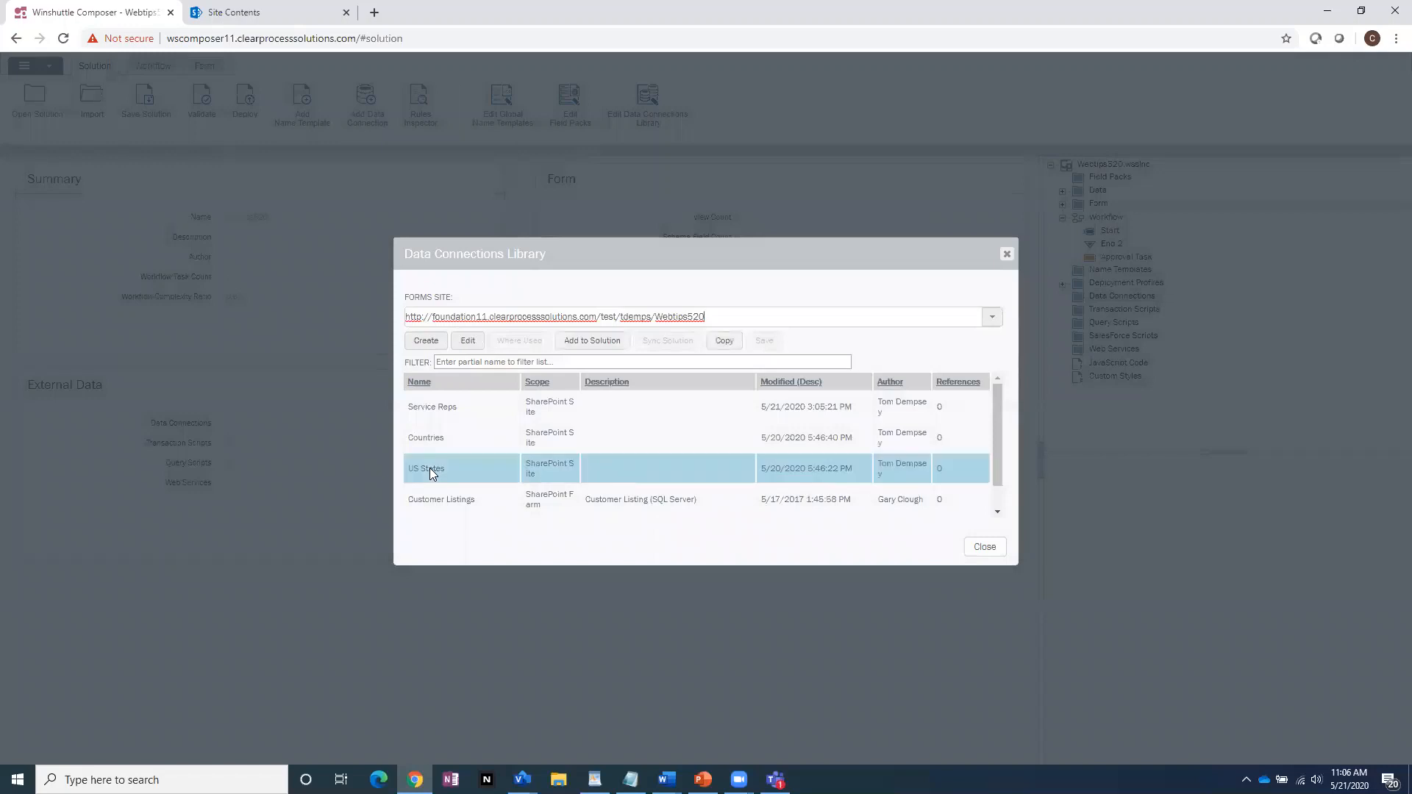
{"action": "left_click", "coordinate": [574, 342]}
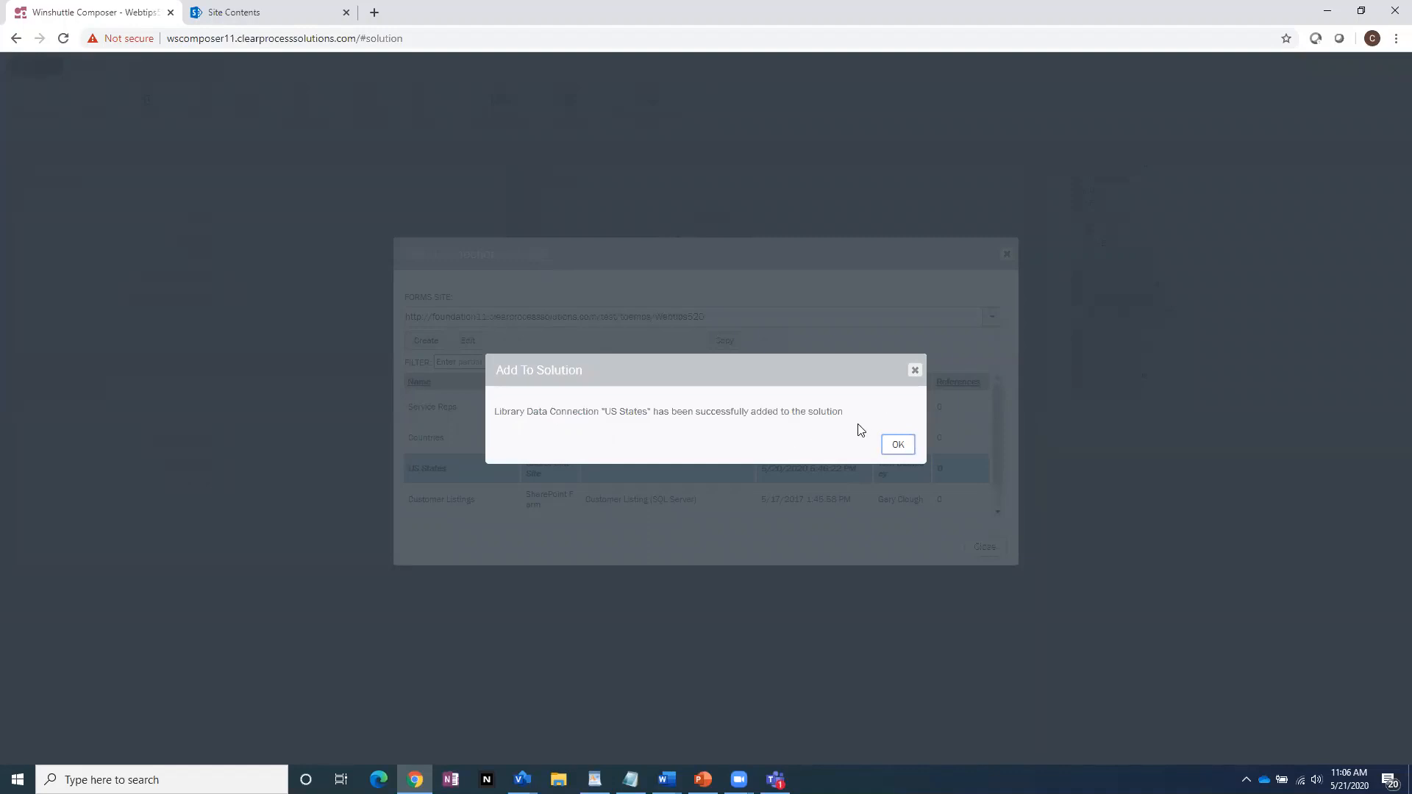
Close the data connections library and set the States dropdown on the form to get its choices from the US_States data connection
{"action": "left_click", "coordinate": [895, 446]}
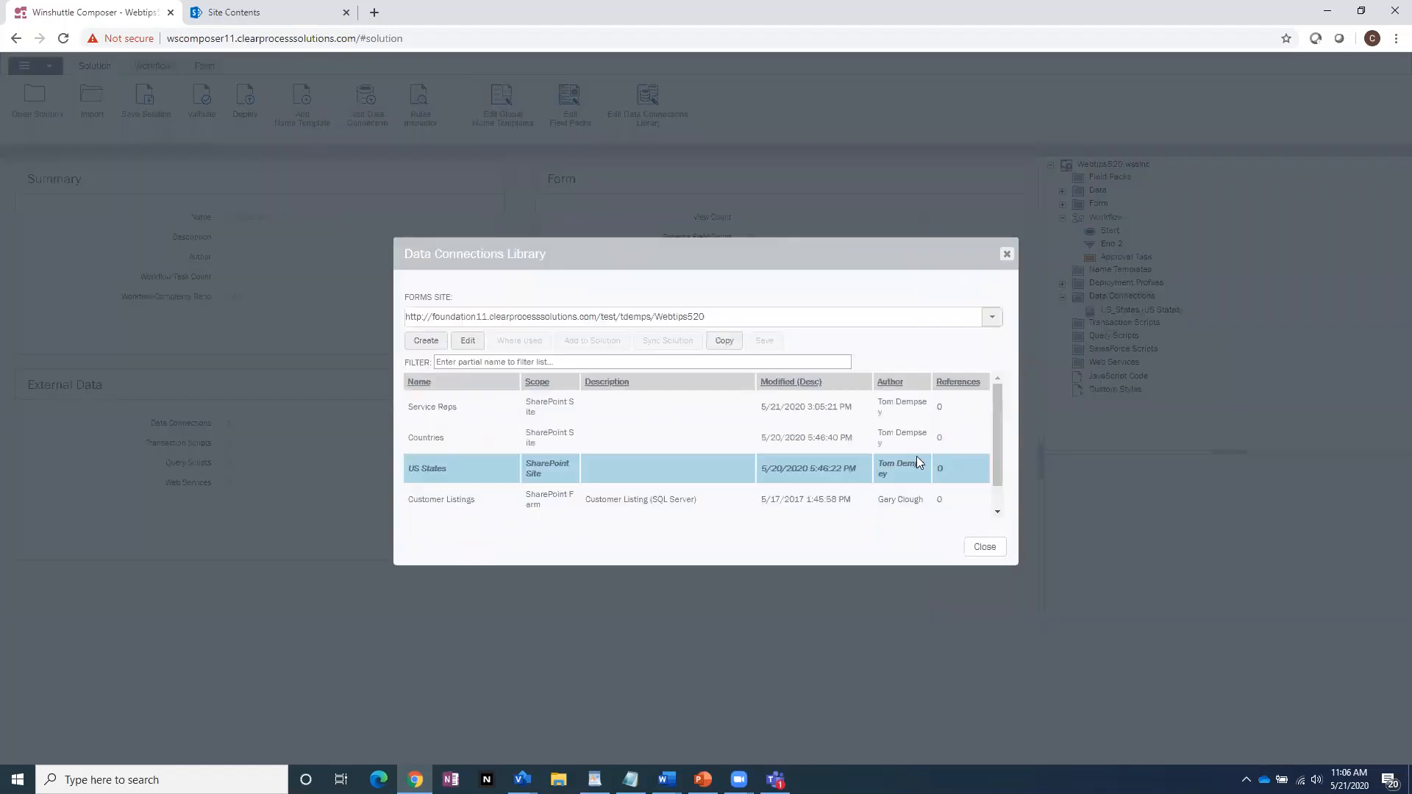
{"action": "left_click", "coordinate": [984, 547]}
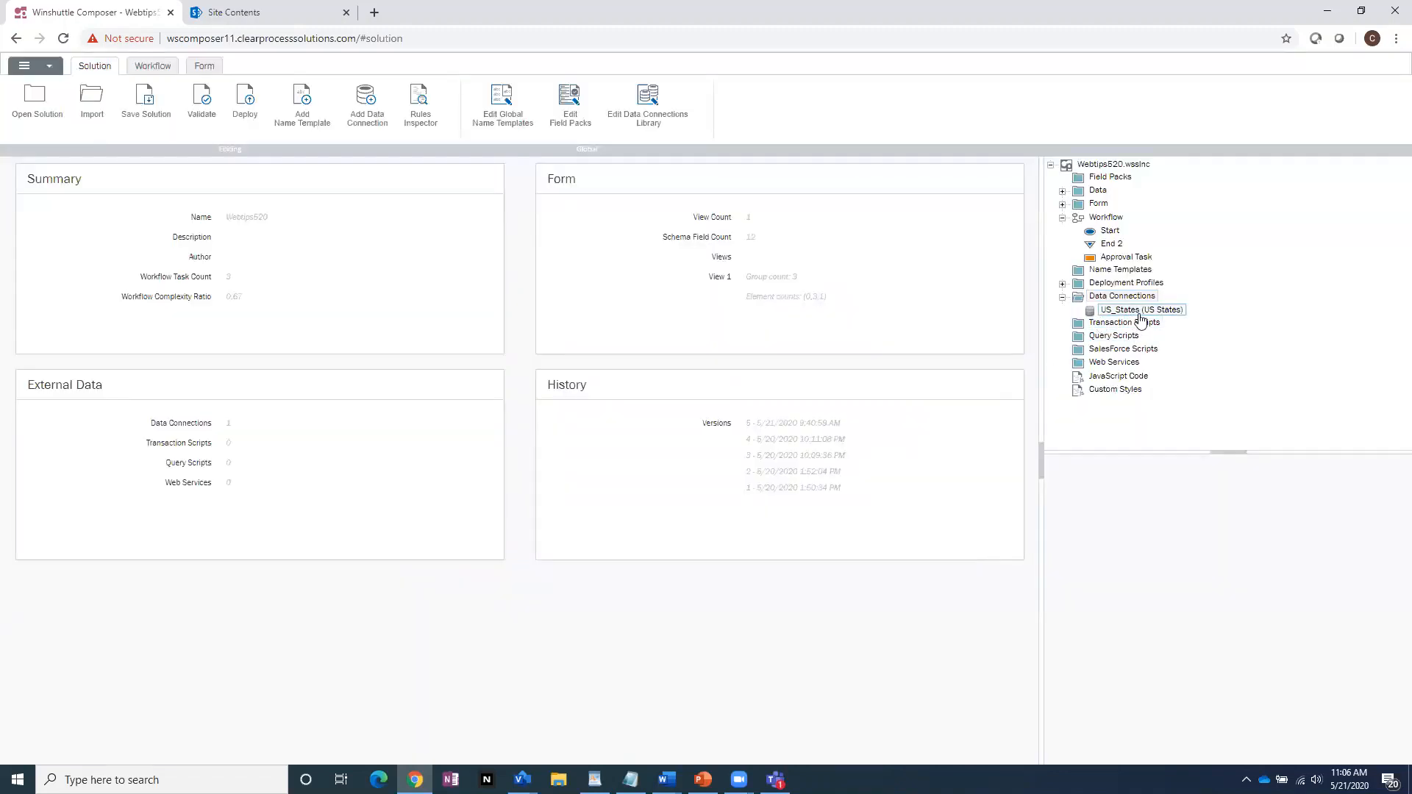
{"action": "left_click", "coordinate": [206, 71]}
{"action": "left_click", "coordinate": [461, 297]}
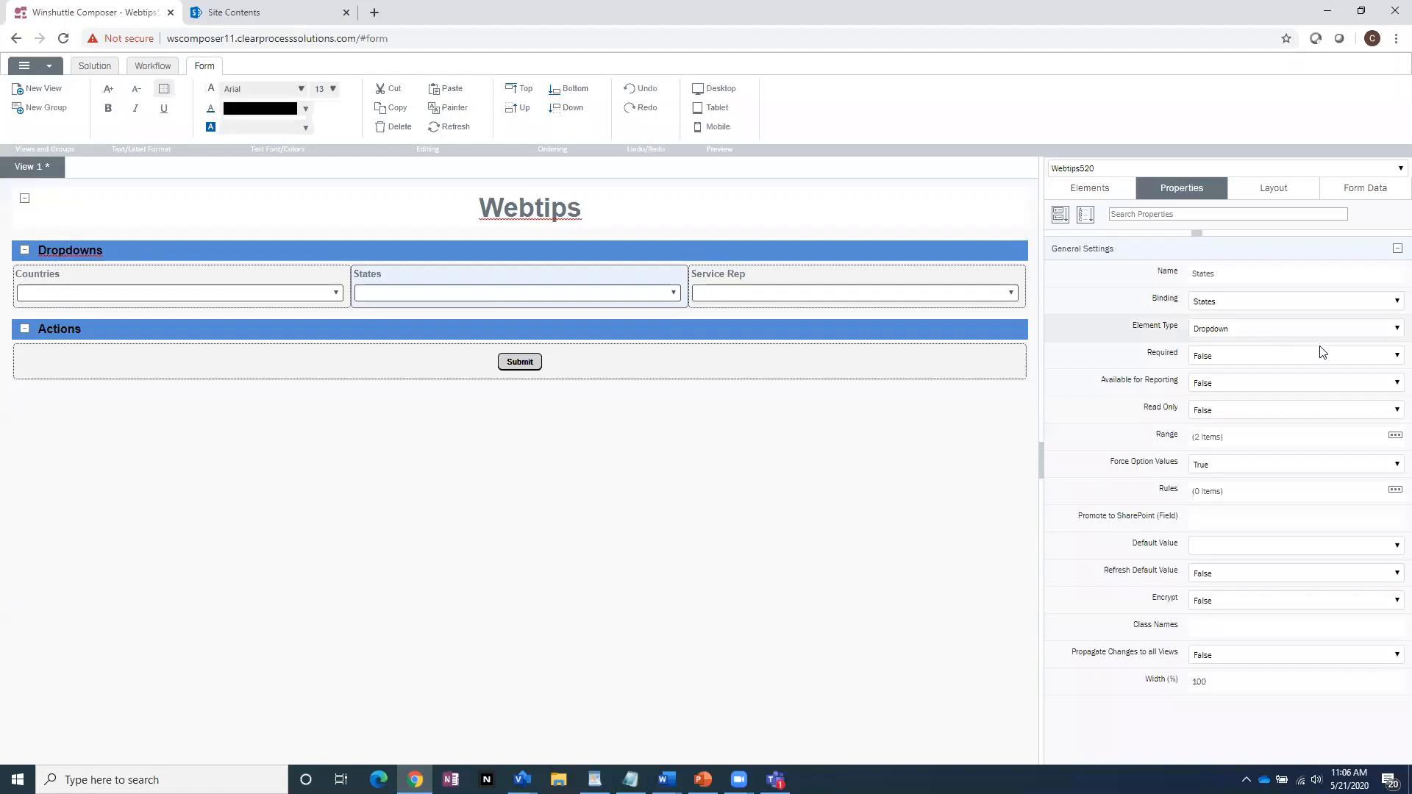
{"action": "left_click", "coordinate": [1395, 436]}
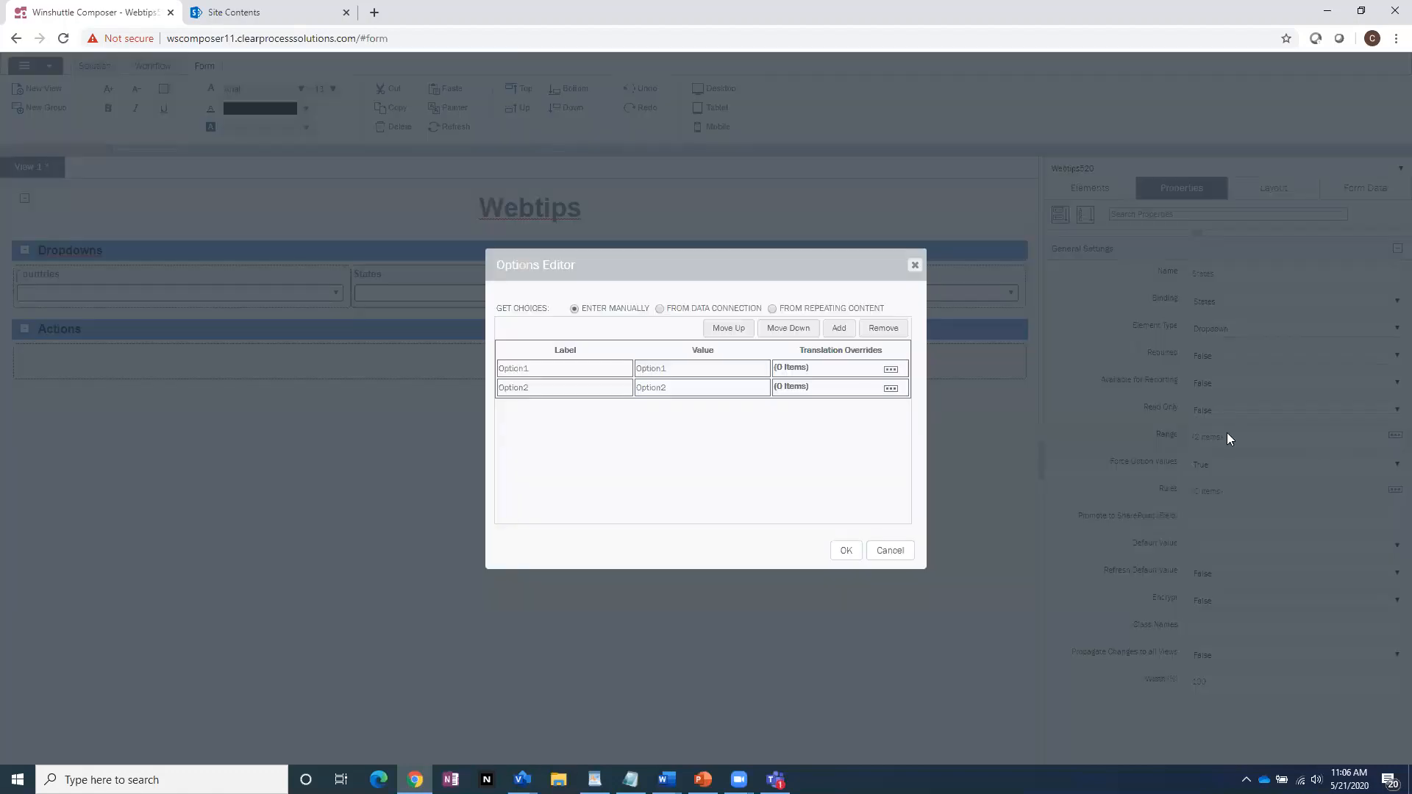
{"action": "left_click", "coordinate": [660, 310]}
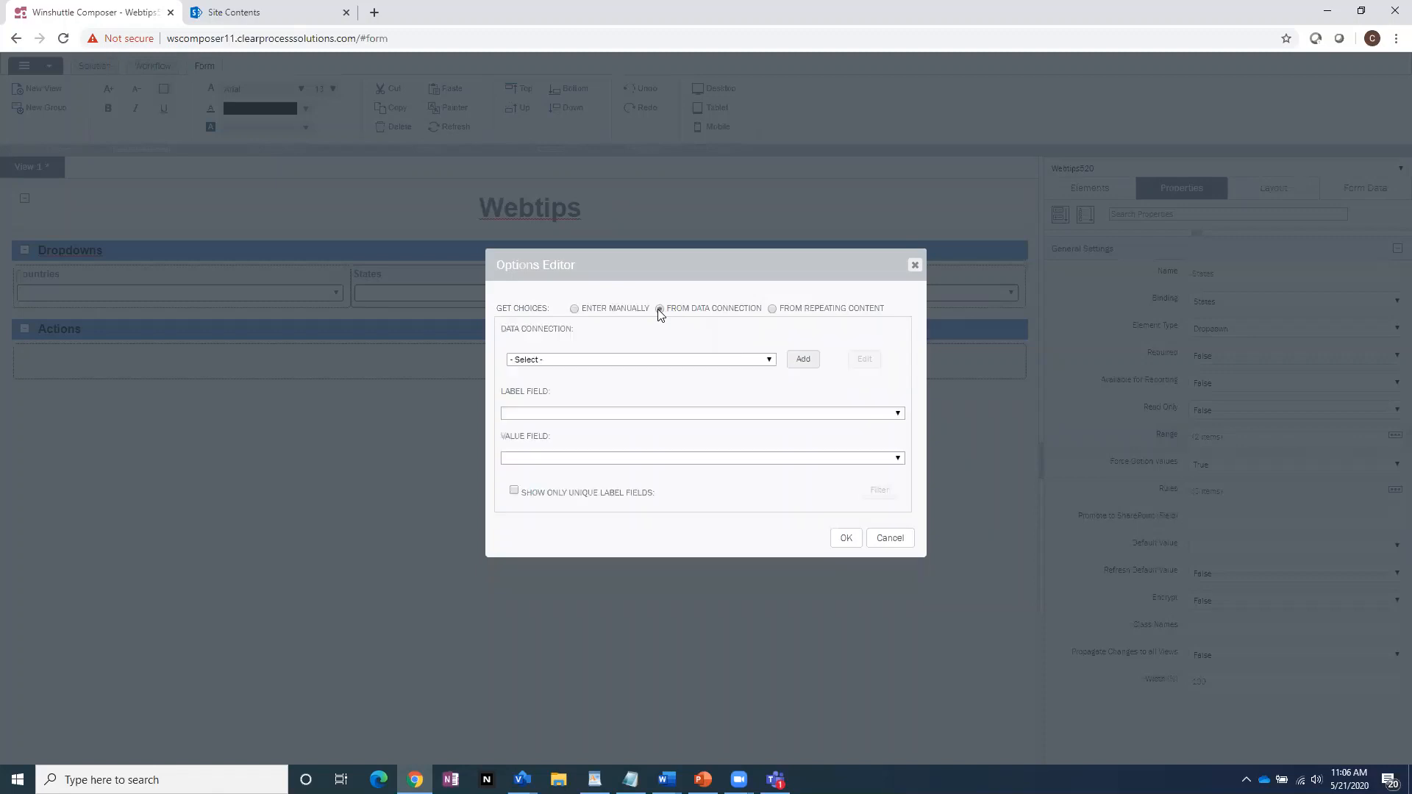
{"action": "left_click", "coordinate": [701, 357]}
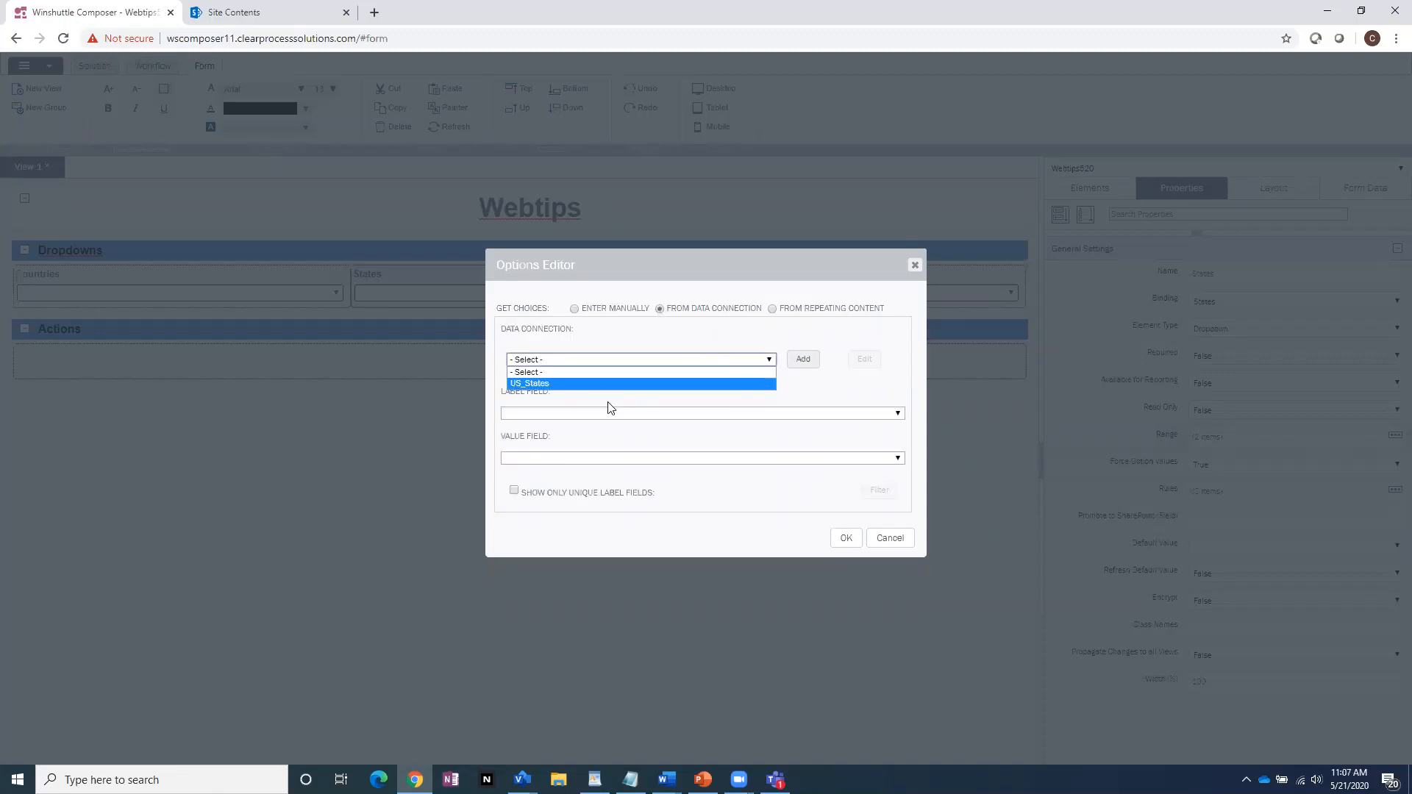
{"action": "left_click", "coordinate": [581, 383]}
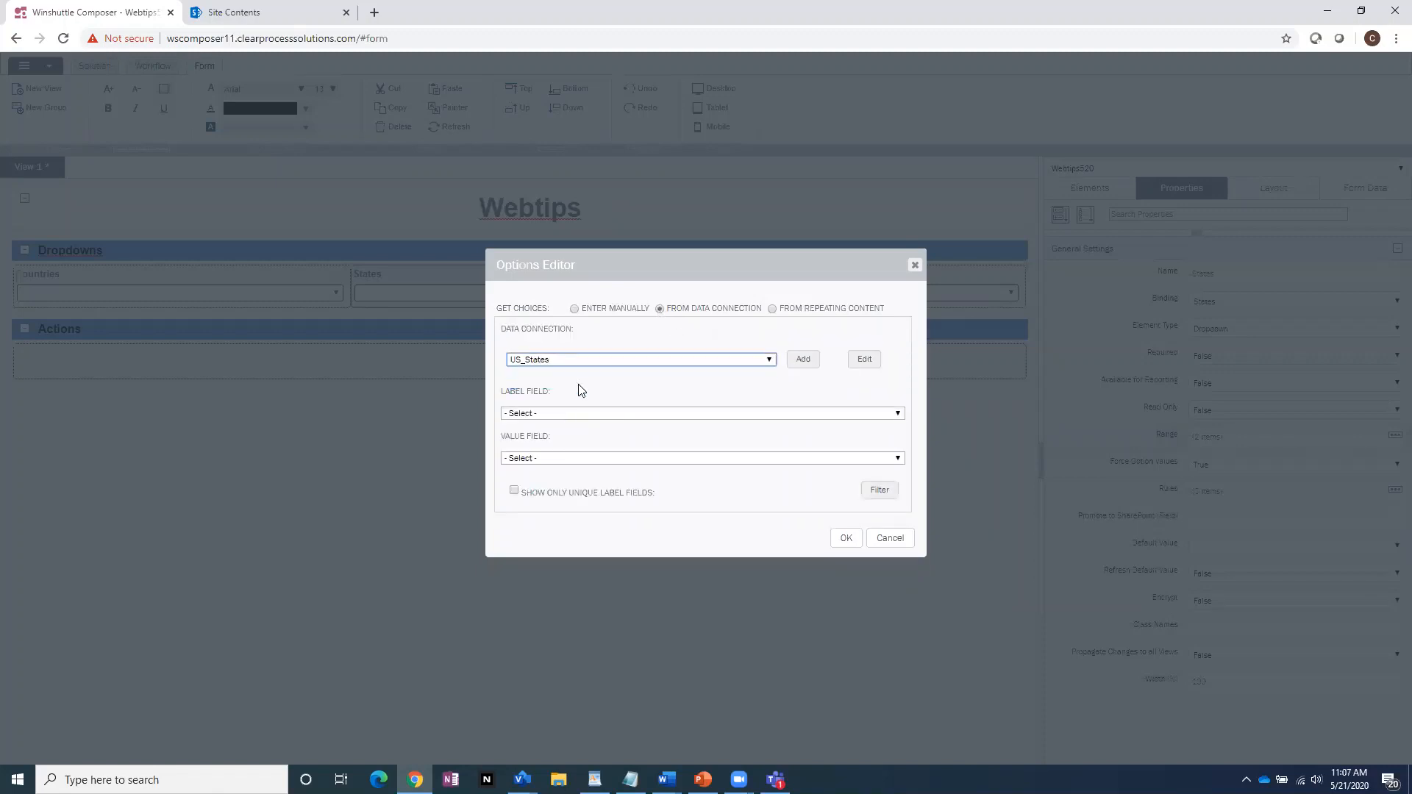
Use State as both the label field and the value field for the States dropdown's choices, and apply
{"action": "left_click", "coordinate": [553, 414]}
{"action": "left_click", "coordinate": [543, 436]}
{"action": "left_click", "coordinate": [536, 412]}
{"action": "left_click", "coordinate": [532, 450]}
{"action": "left_click", "coordinate": [536, 460]}
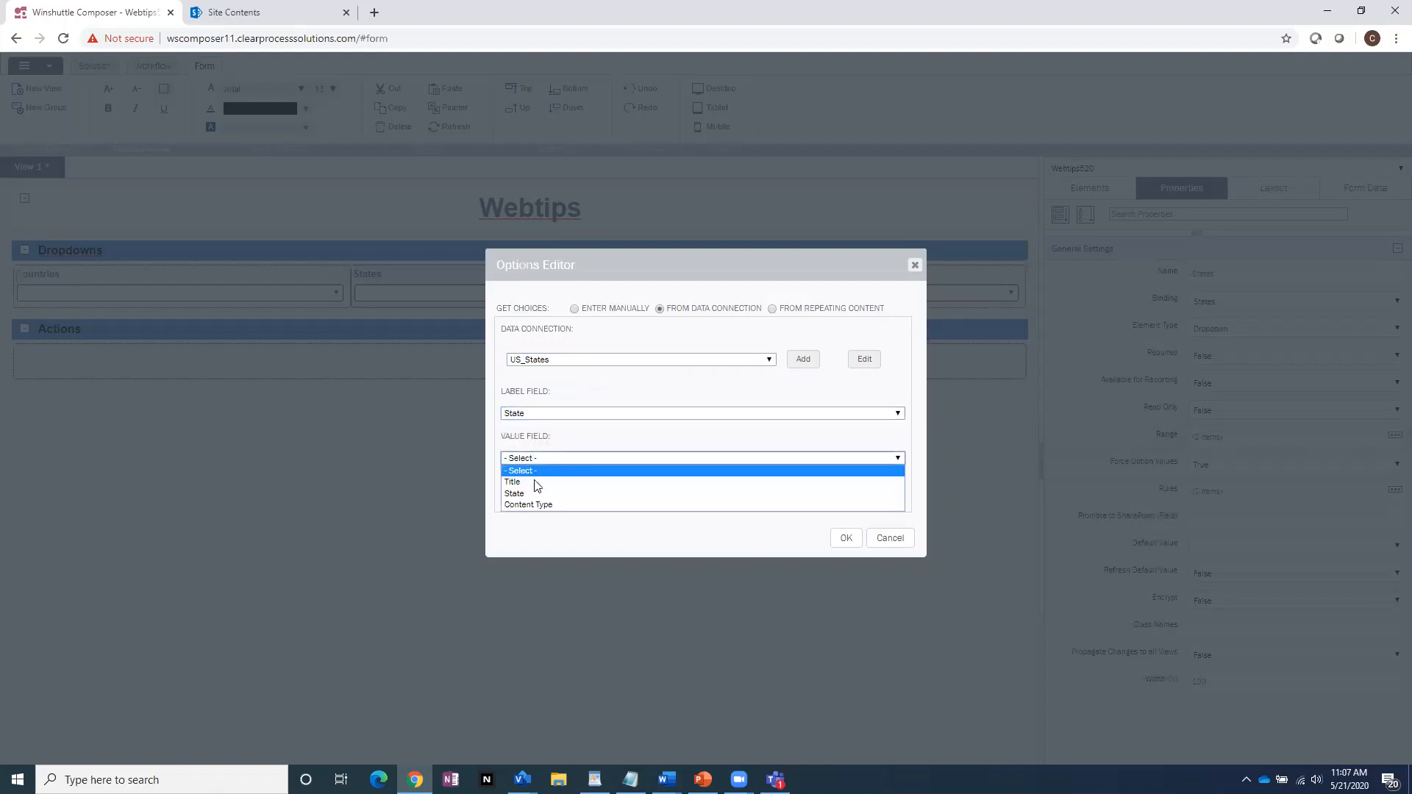
{"action": "left_click", "coordinate": [536, 494]}
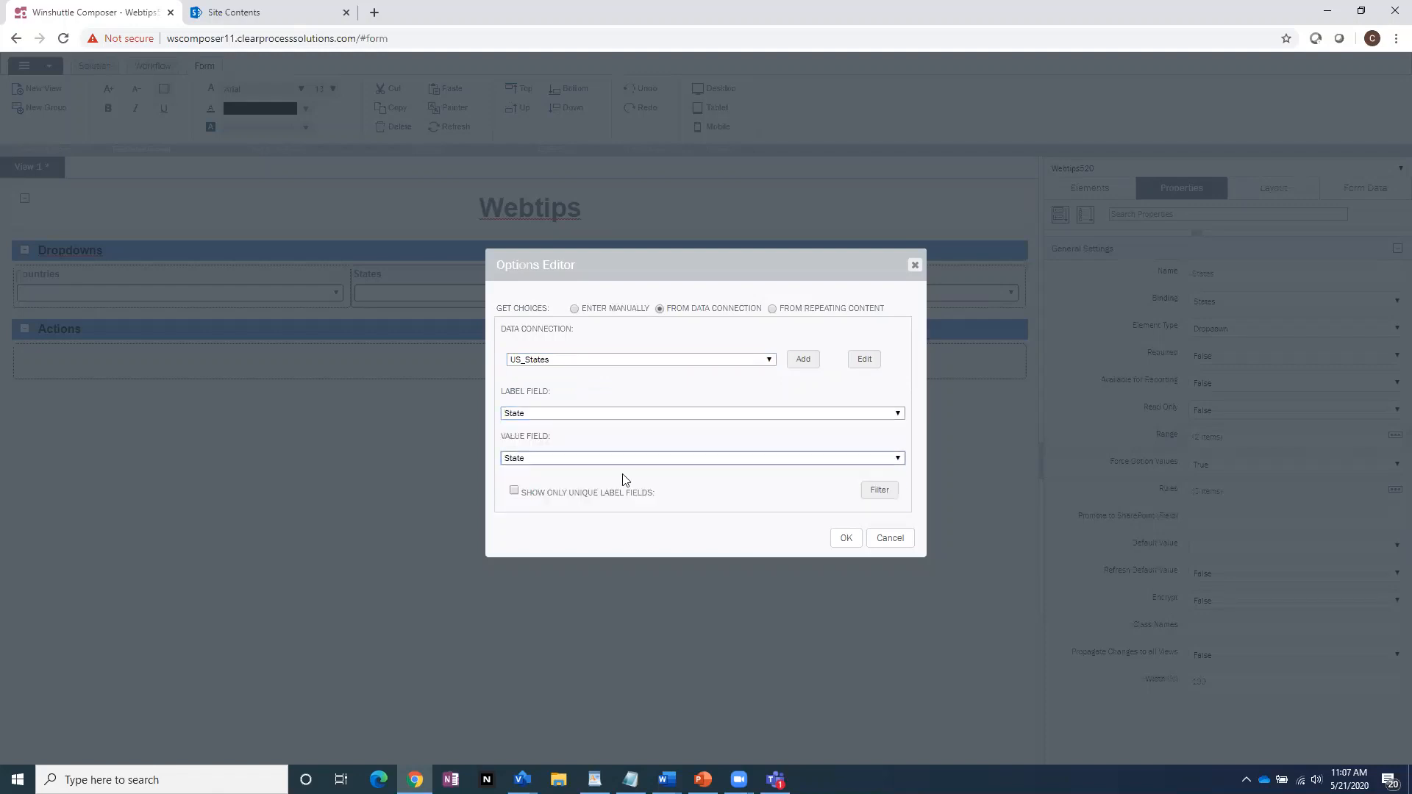
{"action": "left_click", "coordinate": [846, 537]}
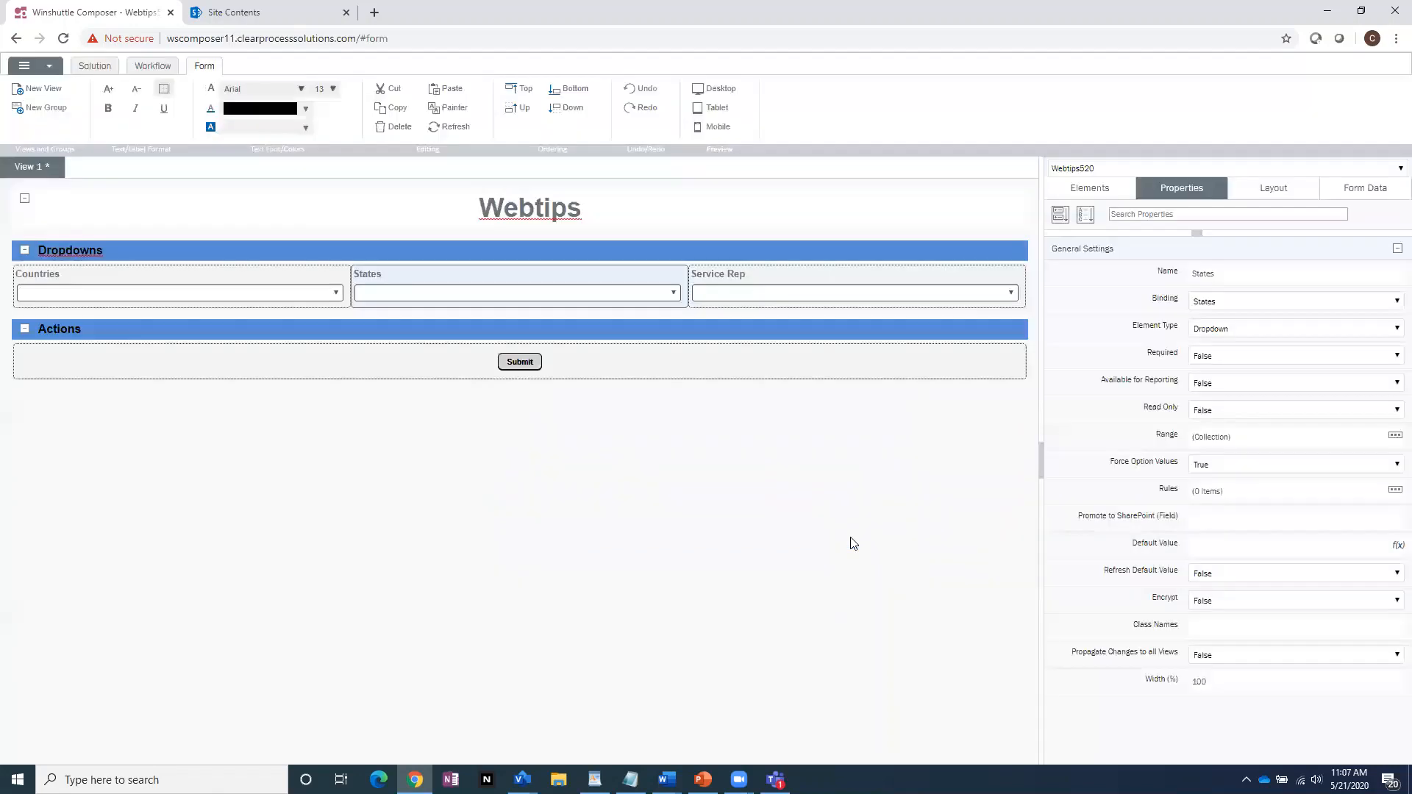
Add the Countries connection from the data connections library to the solution
{"action": "left_click", "coordinate": [103, 67]}
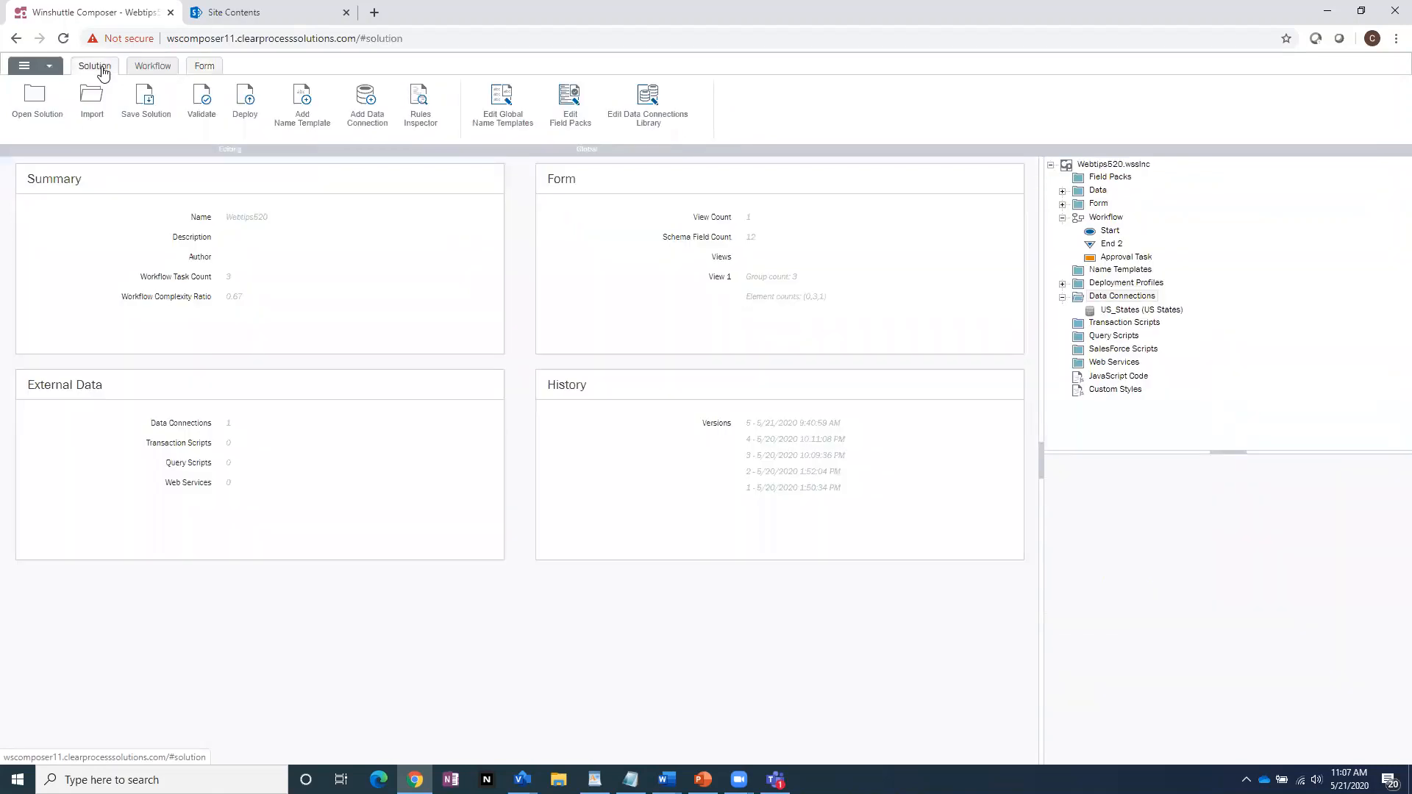
{"action": "left_click", "coordinate": [657, 122]}
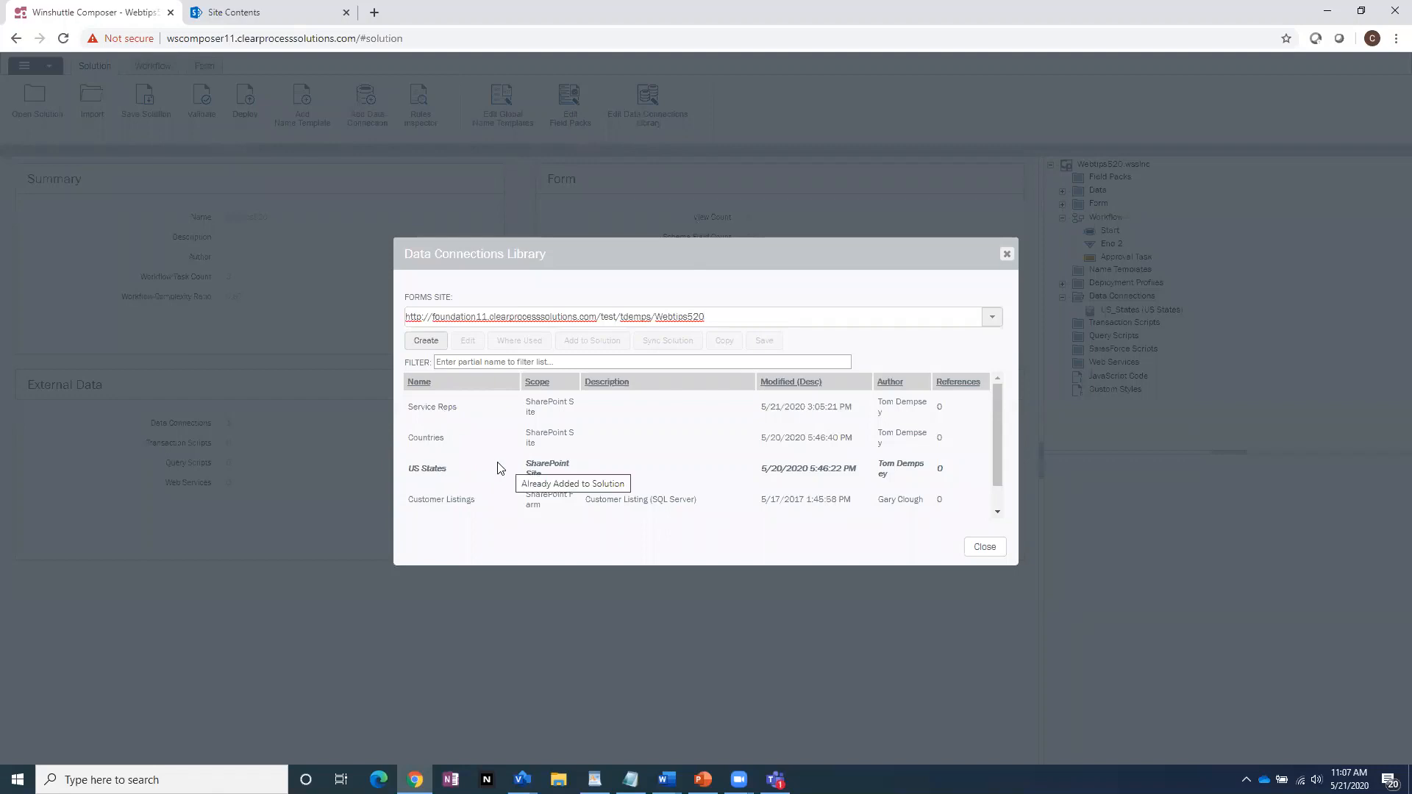
{"action": "left_click", "coordinate": [416, 437]}
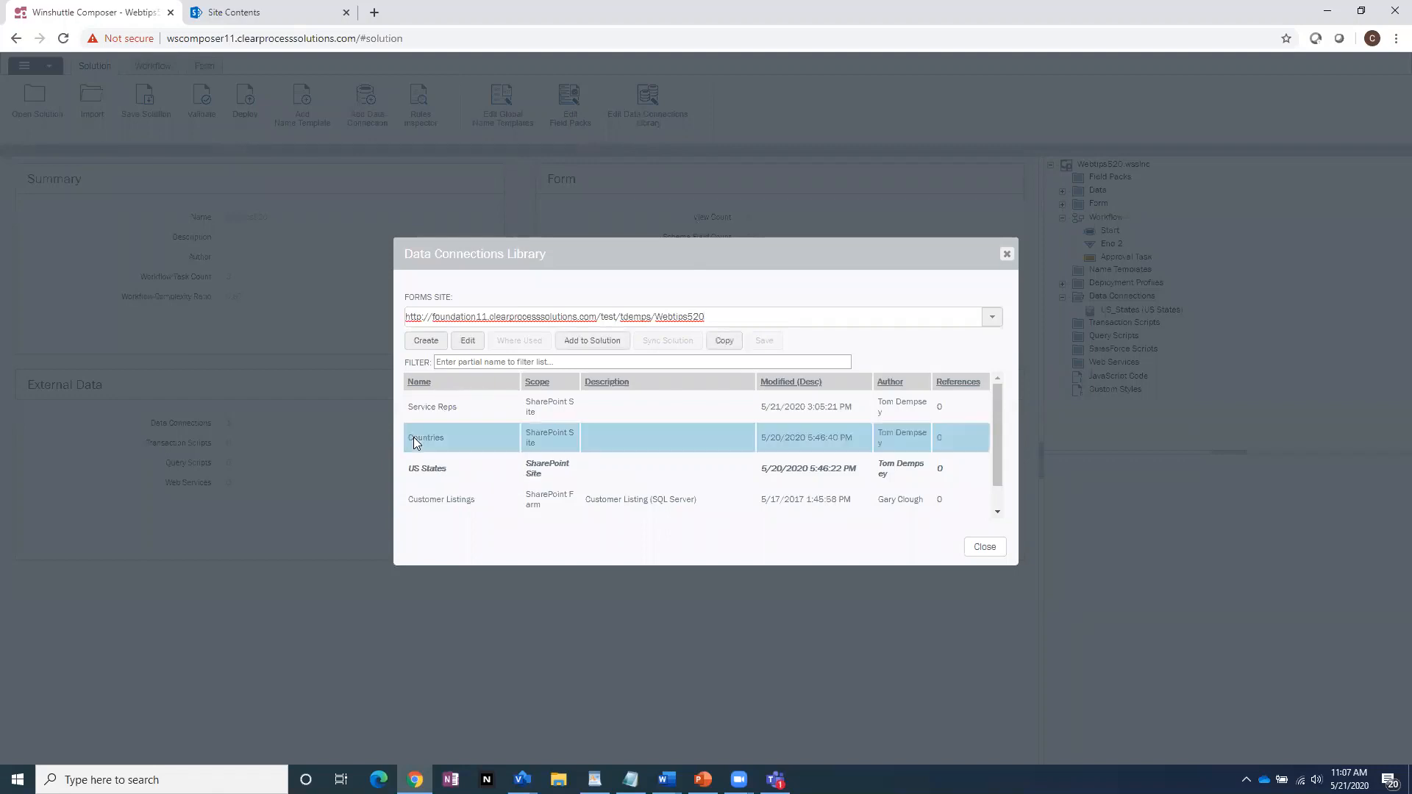
{"action": "left_click", "coordinate": [583, 347]}
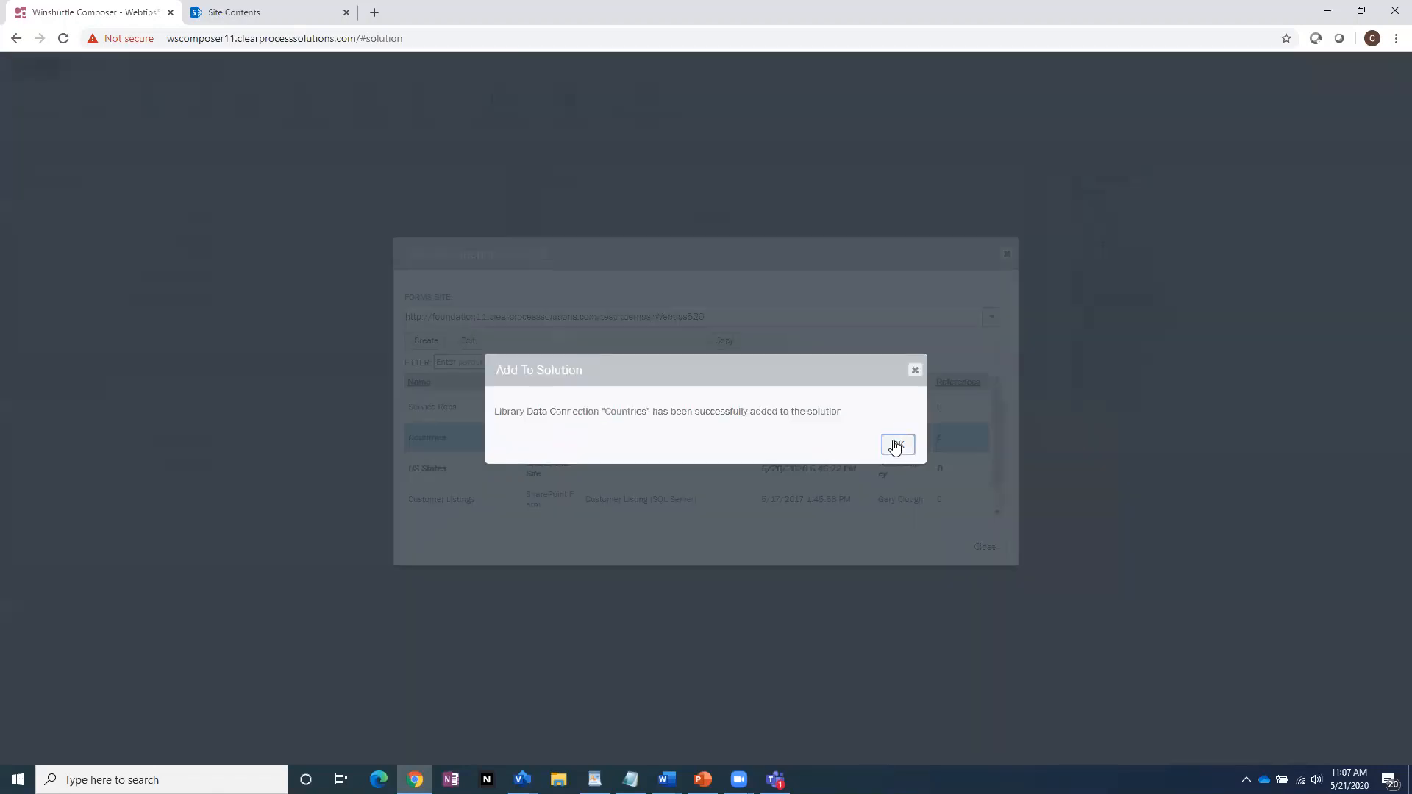
{"action": "left_click", "coordinate": [895, 444]}
Add the Service Reps connection to the solution as well and close the data connections library
{"action": "left_click", "coordinate": [456, 413]}
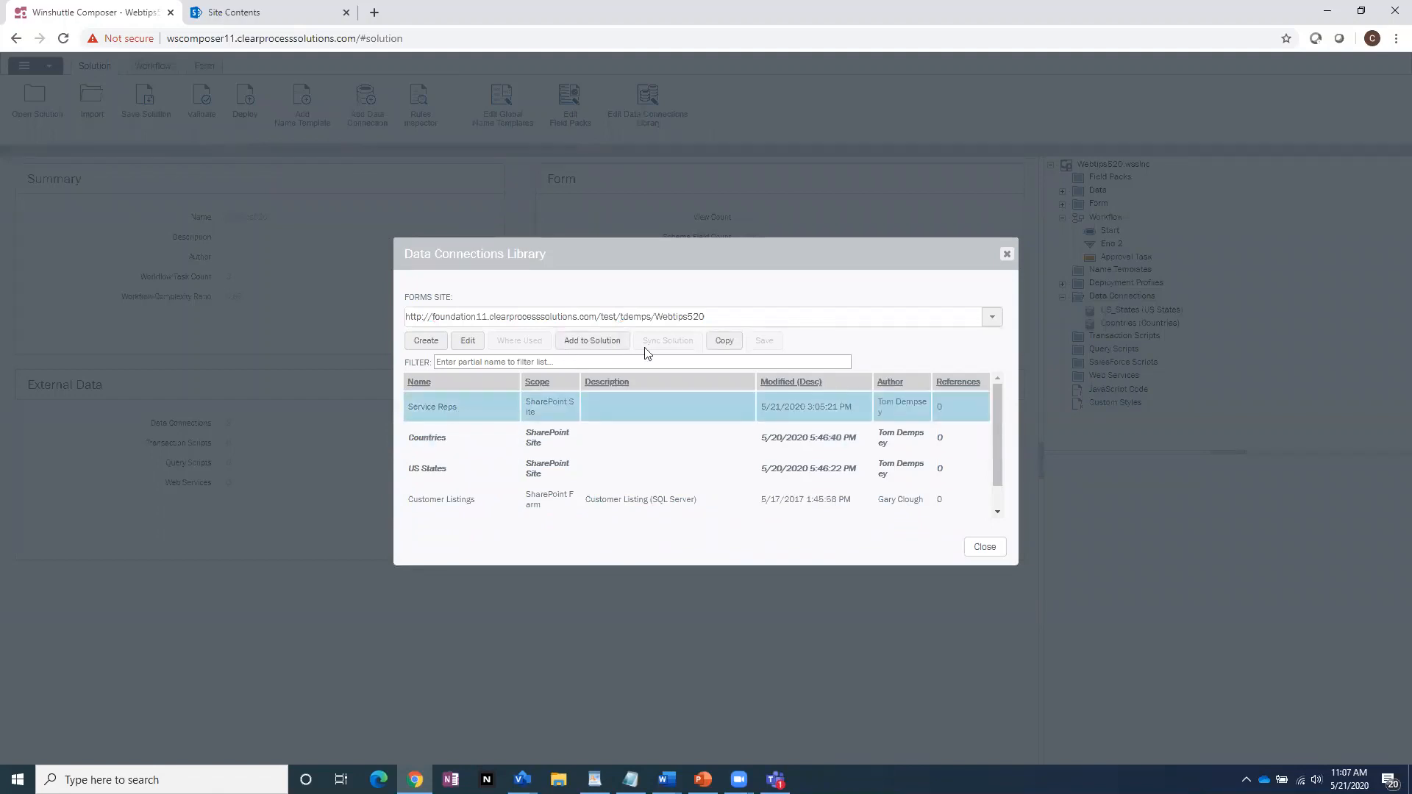
{"action": "left_click", "coordinate": [605, 348]}
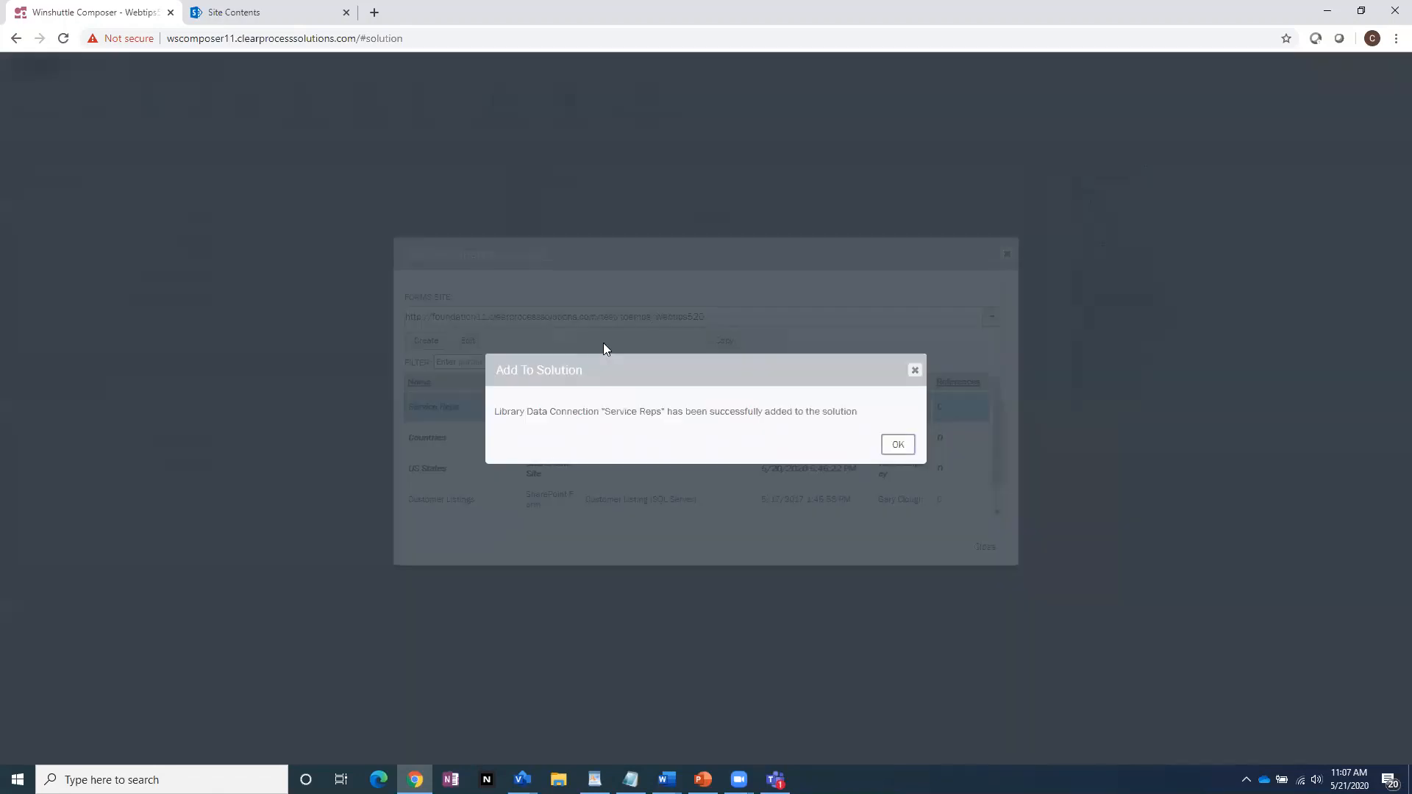
{"action": "left_click", "coordinate": [898, 444]}
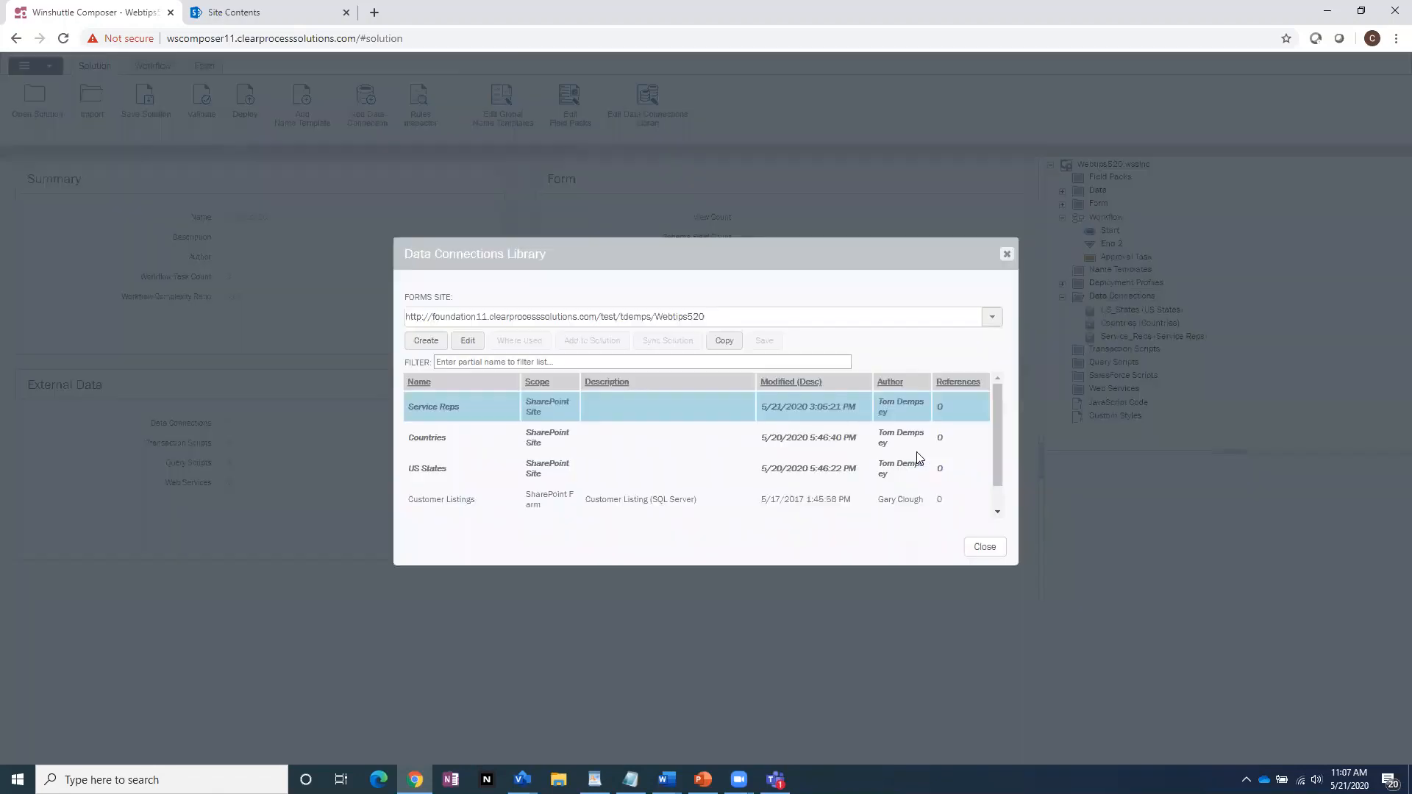
{"action": "left_click", "coordinate": [984, 547]}
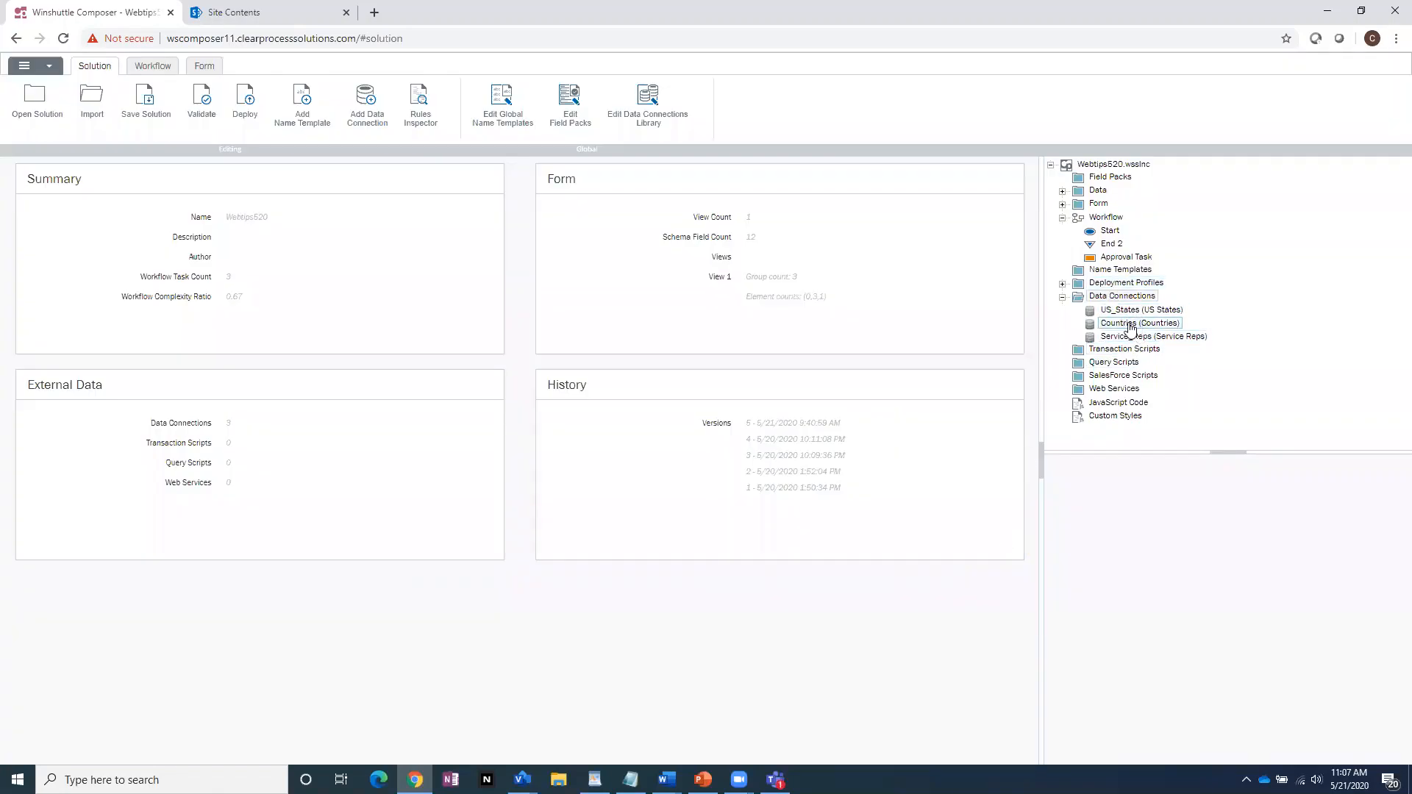
Set the Countries dropdown to get its choices from the Countries data connection, with Countries as the label field
{"action": "left_click", "coordinate": [206, 66]}
{"action": "left_click", "coordinate": [184, 298]}
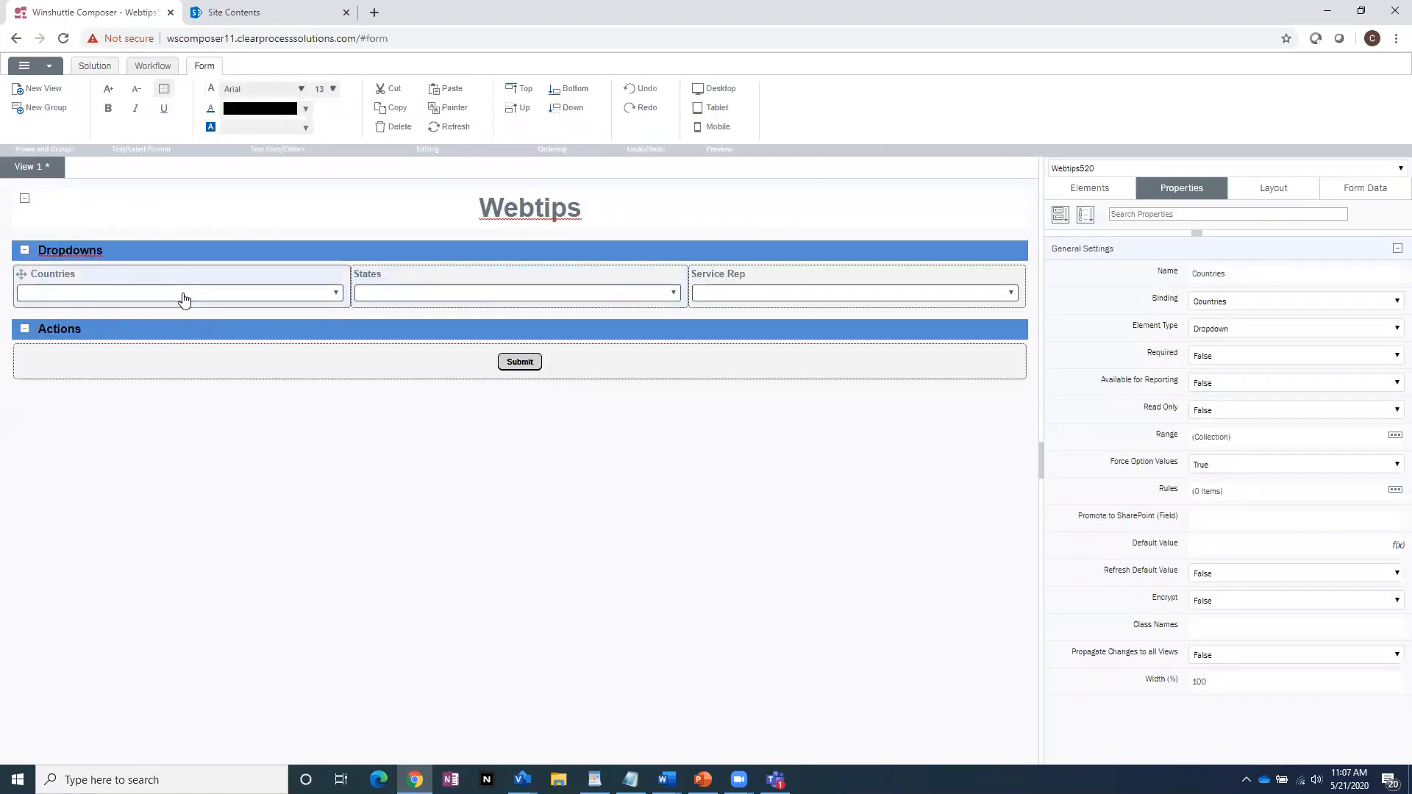
{"action": "left_click", "coordinate": [1394, 437]}
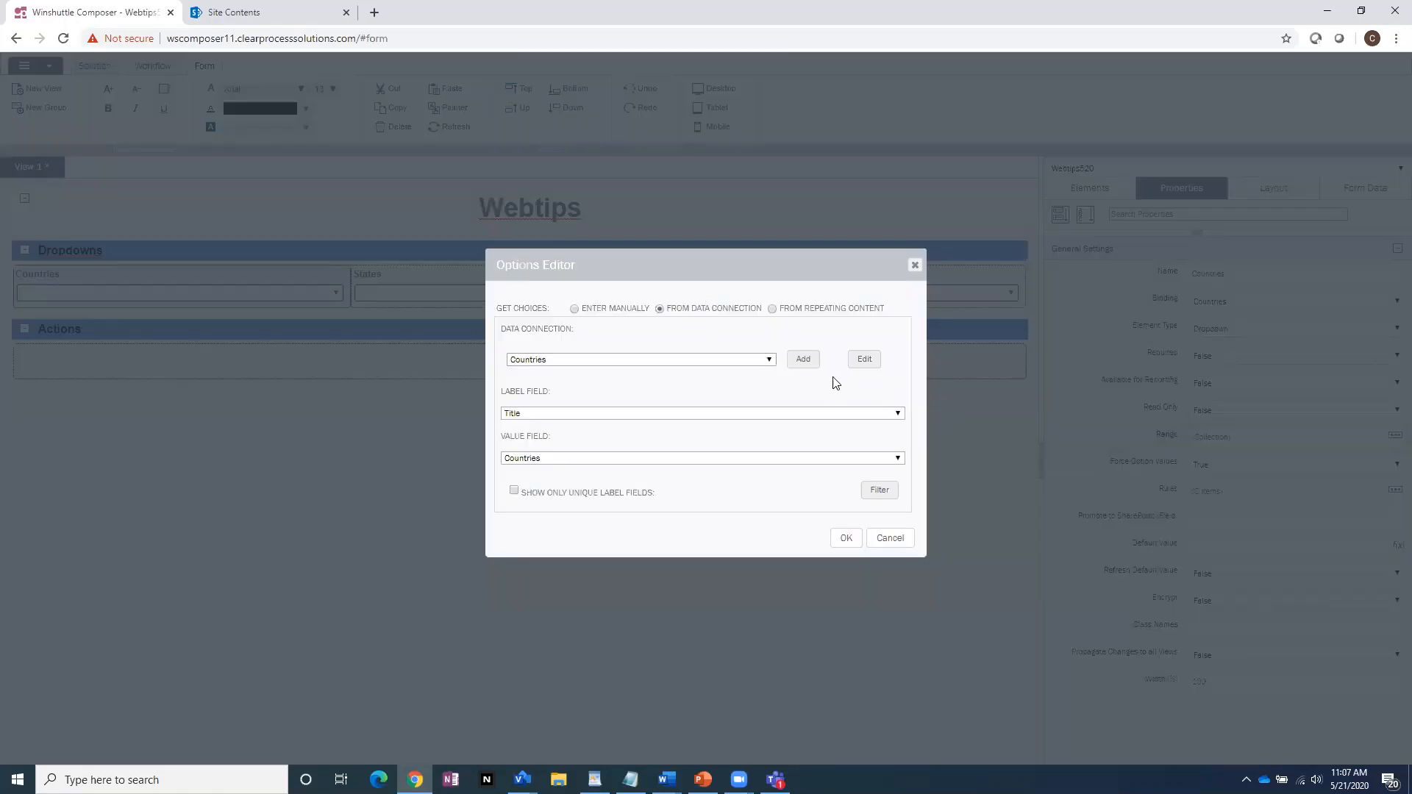
{"action": "left_click", "coordinate": [573, 308]}
{"action": "left_click", "coordinate": [670, 311]}
{"action": "left_click", "coordinate": [734, 359]}
{"action": "left_click", "coordinate": [647, 399]}
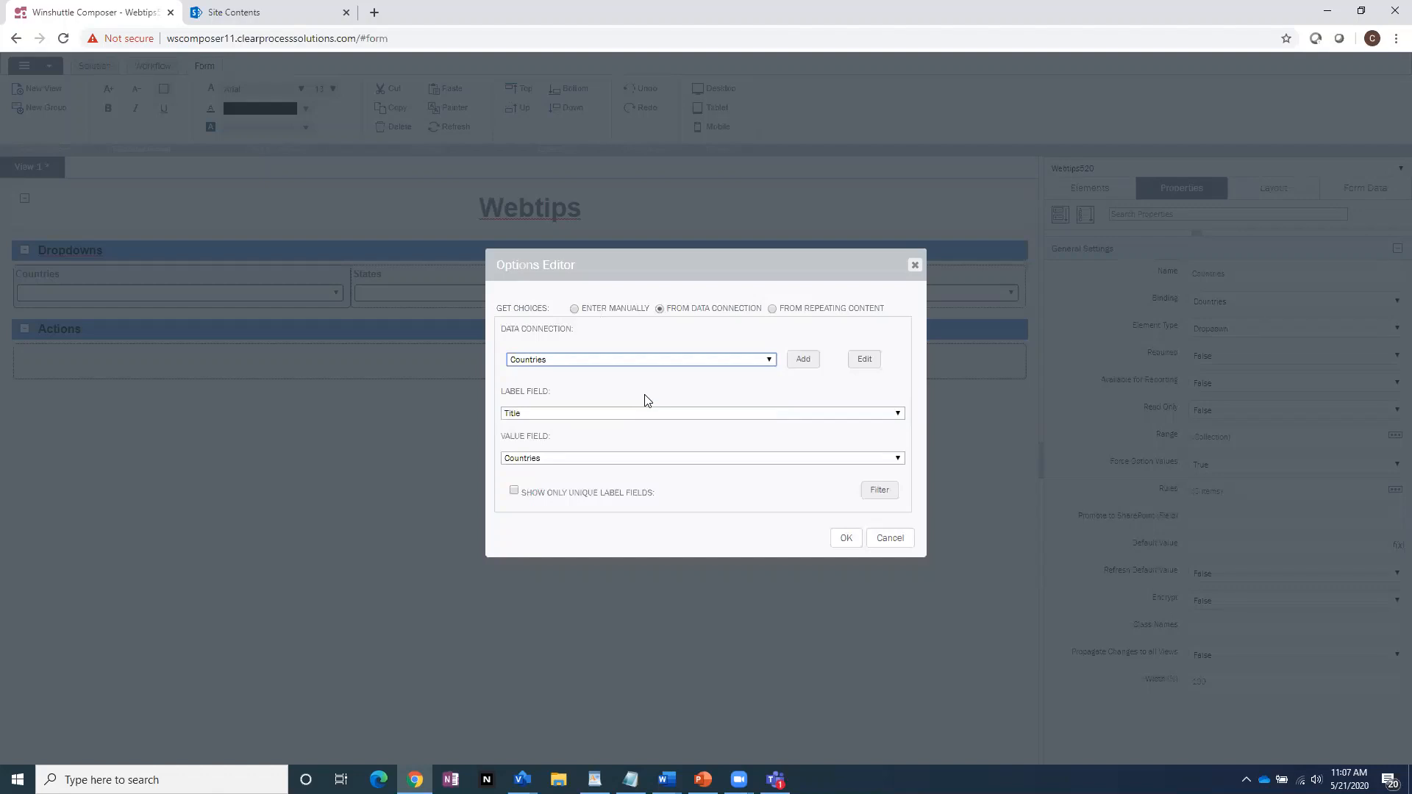
{"action": "left_click", "coordinate": [620, 414]}
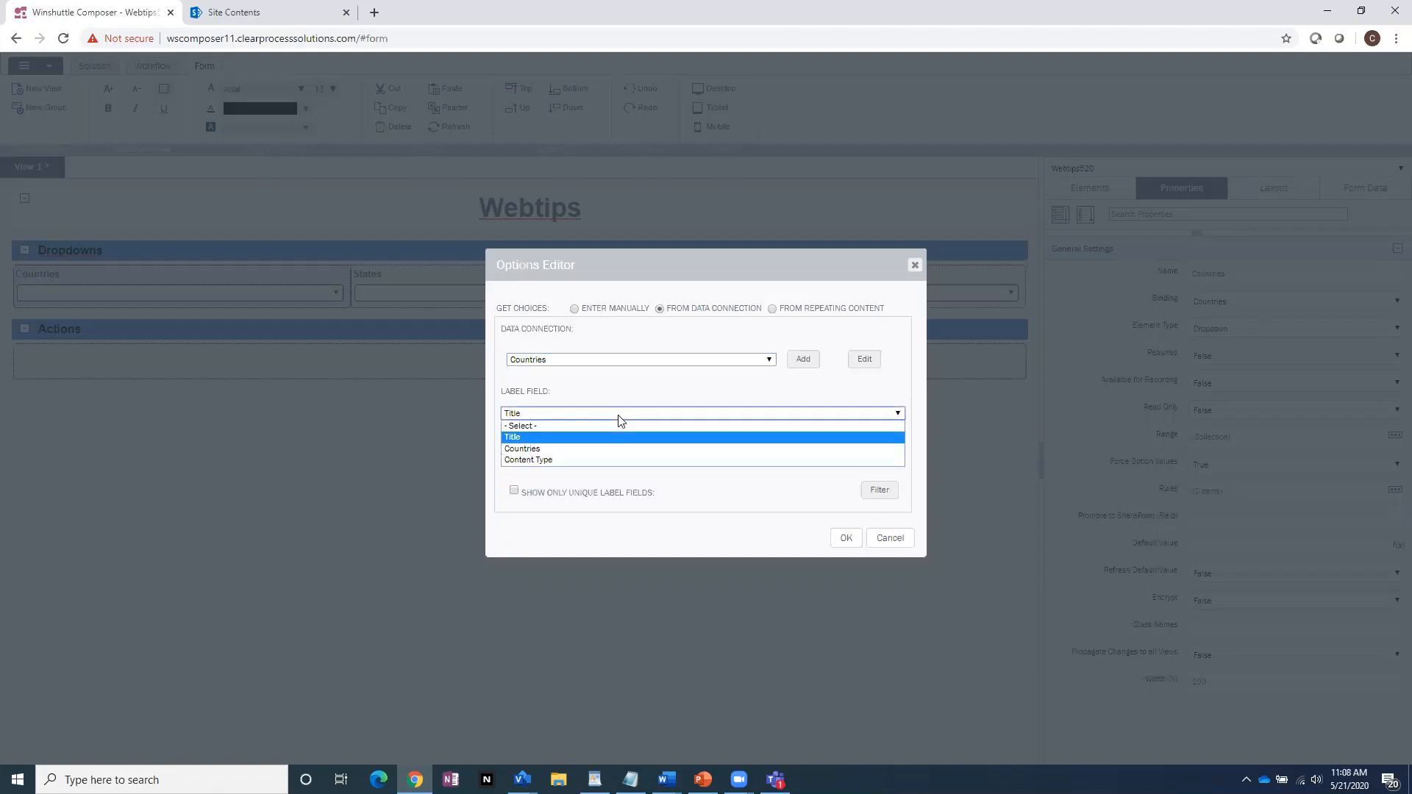
{"action": "left_click", "coordinate": [597, 450]}
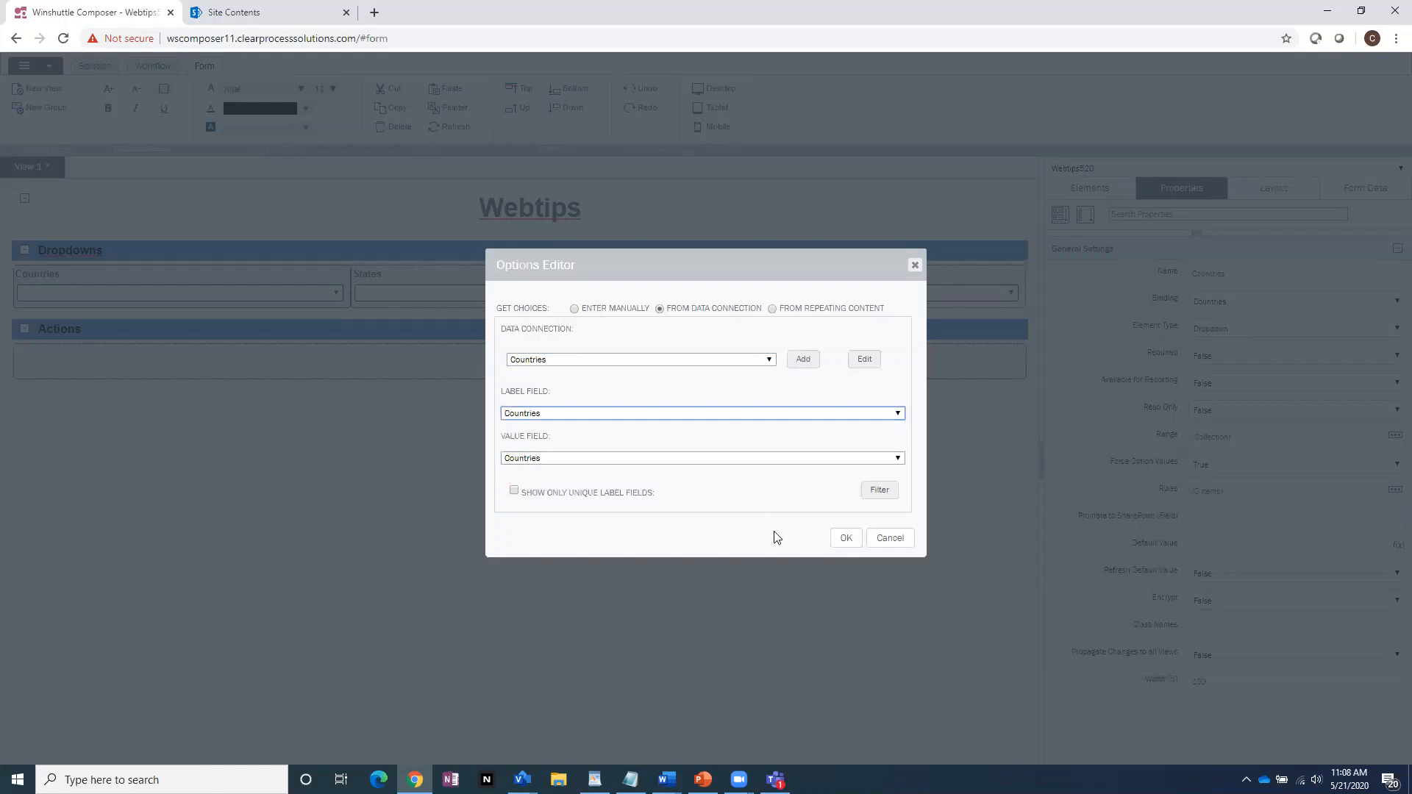
{"action": "left_click", "coordinate": [838, 538]}
Set the Service Rep dropdown to get its choices from the Service_Reps data connection
{"action": "left_click", "coordinate": [732, 297]}
{"action": "left_click", "coordinate": [731, 297]}
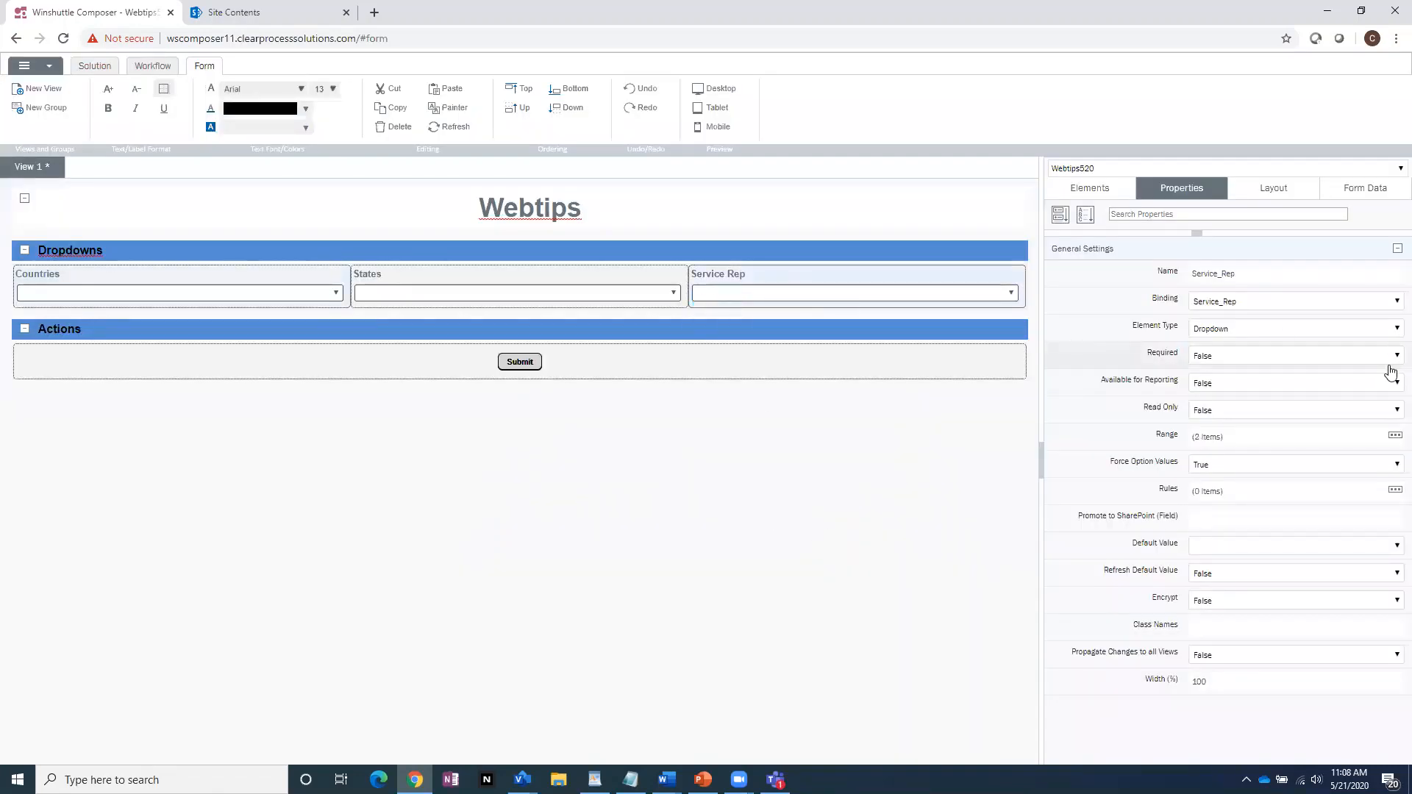
{"action": "left_click", "coordinate": [1394, 435]}
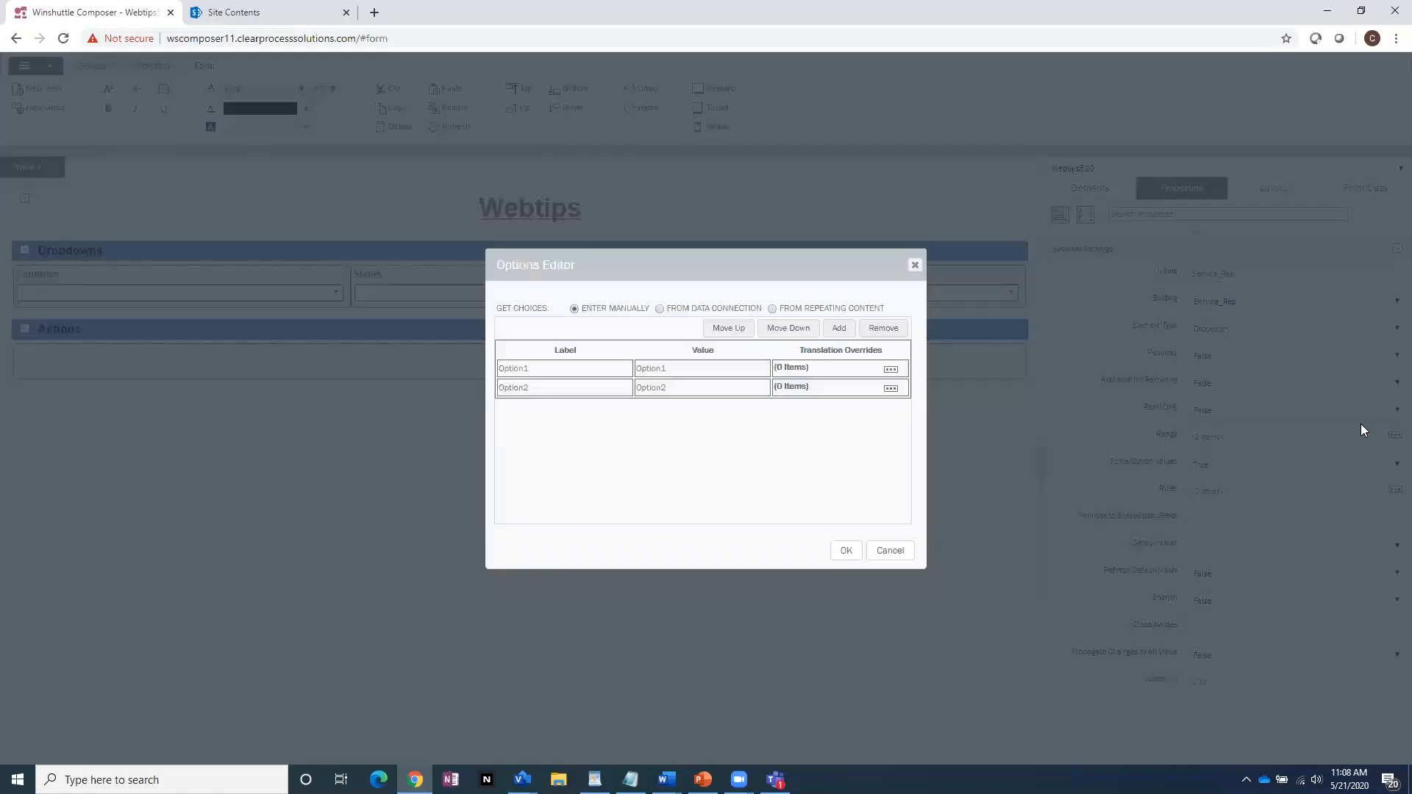
{"action": "left_click", "coordinate": [696, 309]}
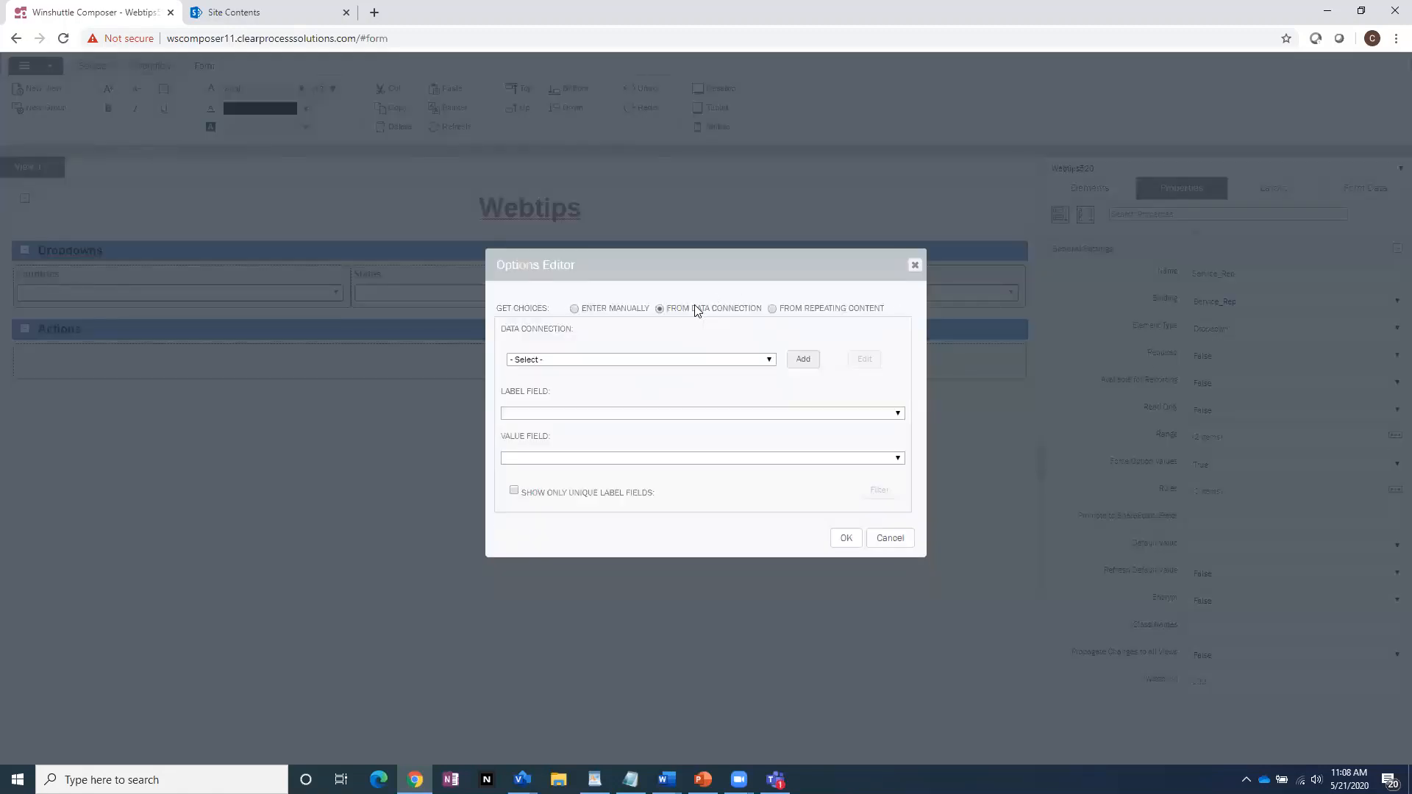
{"action": "left_click", "coordinate": [611, 358]}
{"action": "left_click", "coordinate": [568, 406]}
Use Rep as both the label field and the value field for the Service Rep dropdown's choices, and apply
{"action": "left_click", "coordinate": [624, 413]}
{"action": "left_click", "coordinate": [581, 448]}
{"action": "left_click", "coordinate": [561, 458]}
{"action": "left_click", "coordinate": [526, 494]}
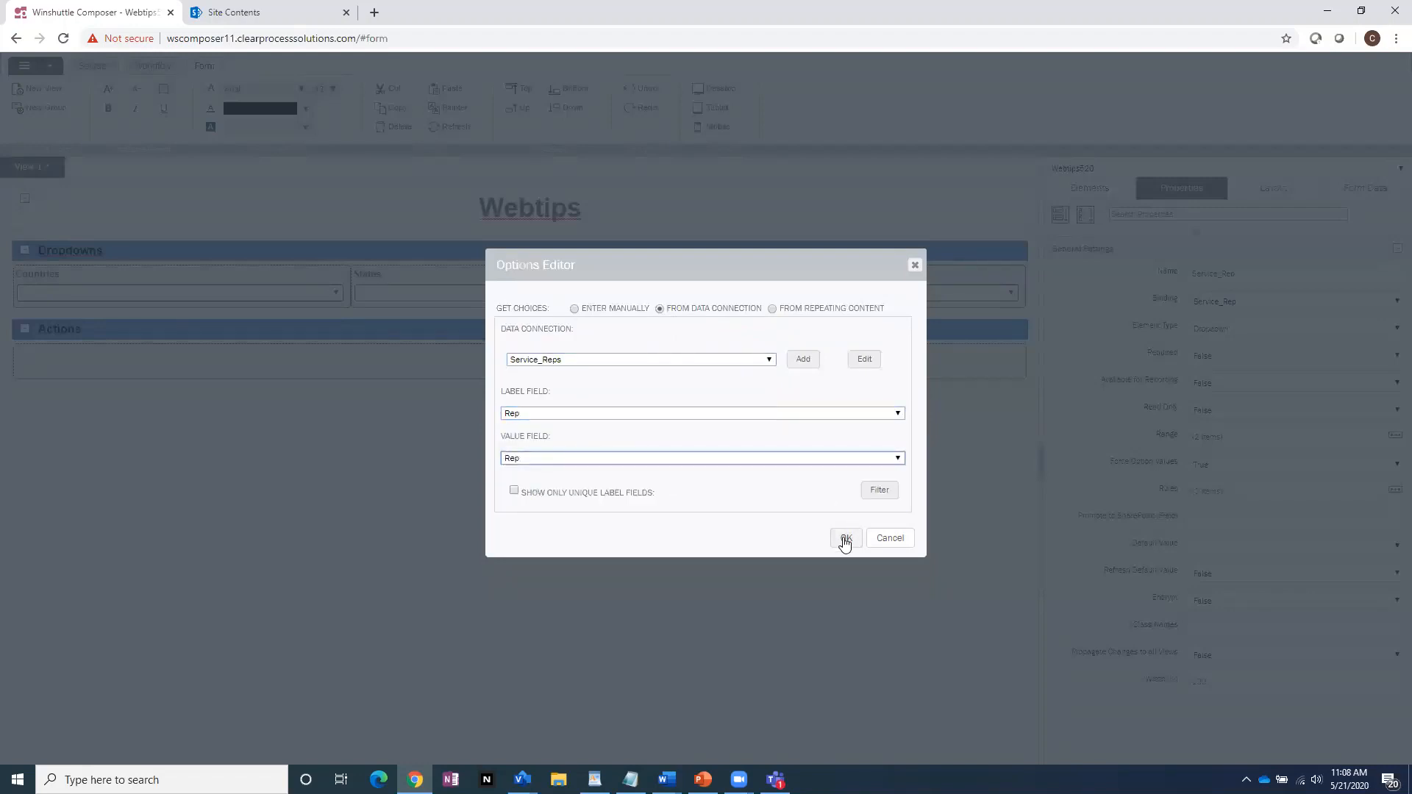
{"action": "left_click", "coordinate": [845, 539]}
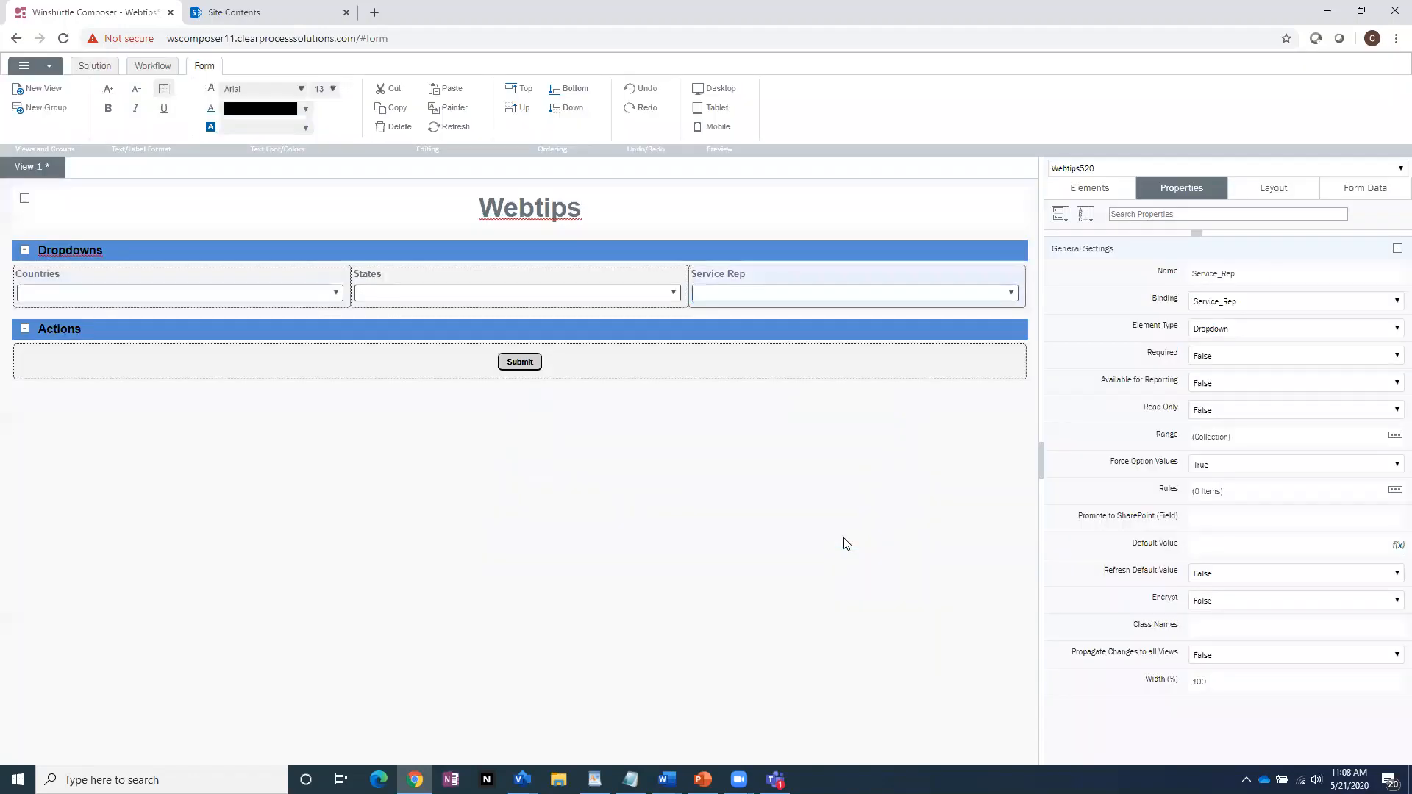
Save the solution to the forms site as Webtips520.wssinc and deploy it with the Default deployment profile
{"action": "left_click", "coordinate": [97, 66]}
{"action": "left_click", "coordinate": [220, 110]}
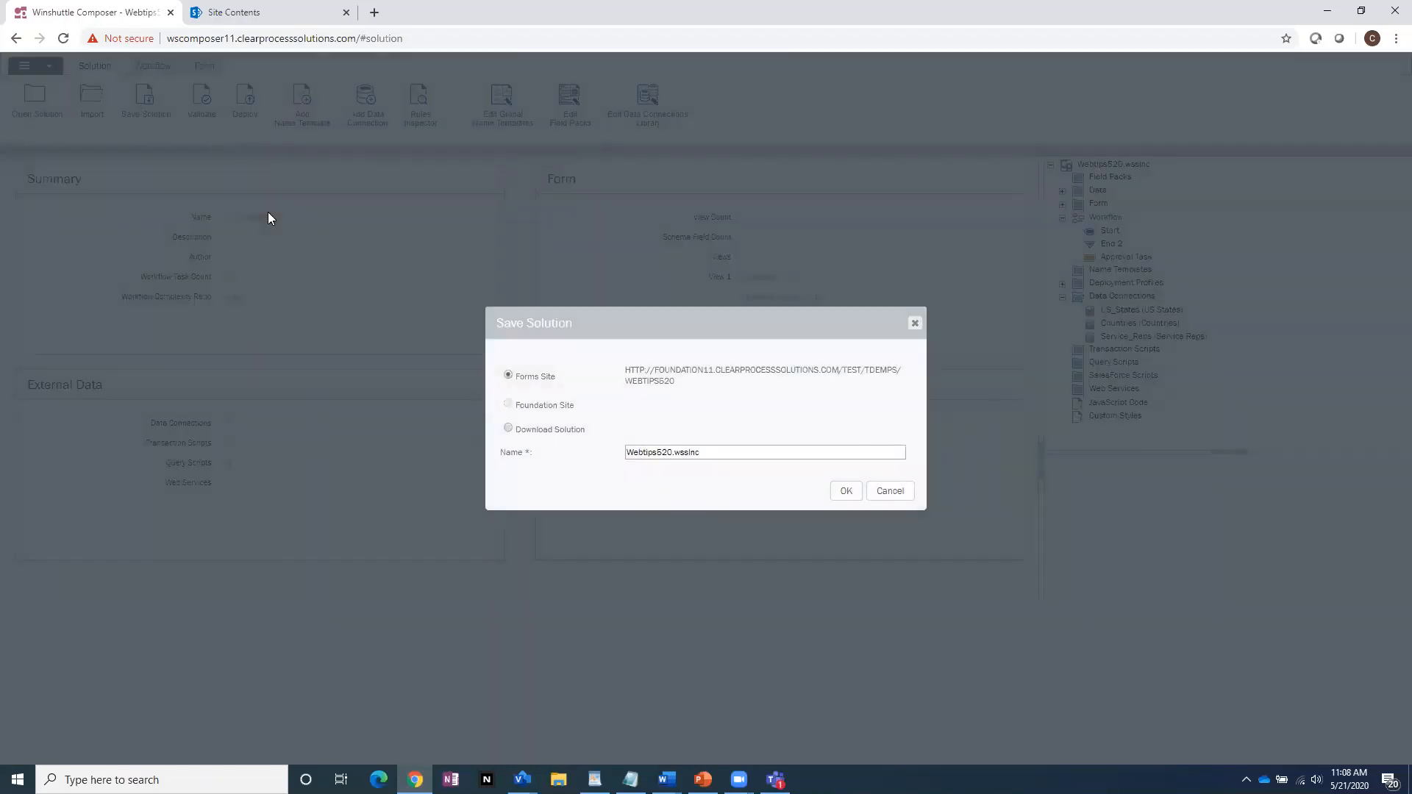
{"action": "left_click", "coordinate": [847, 491]}
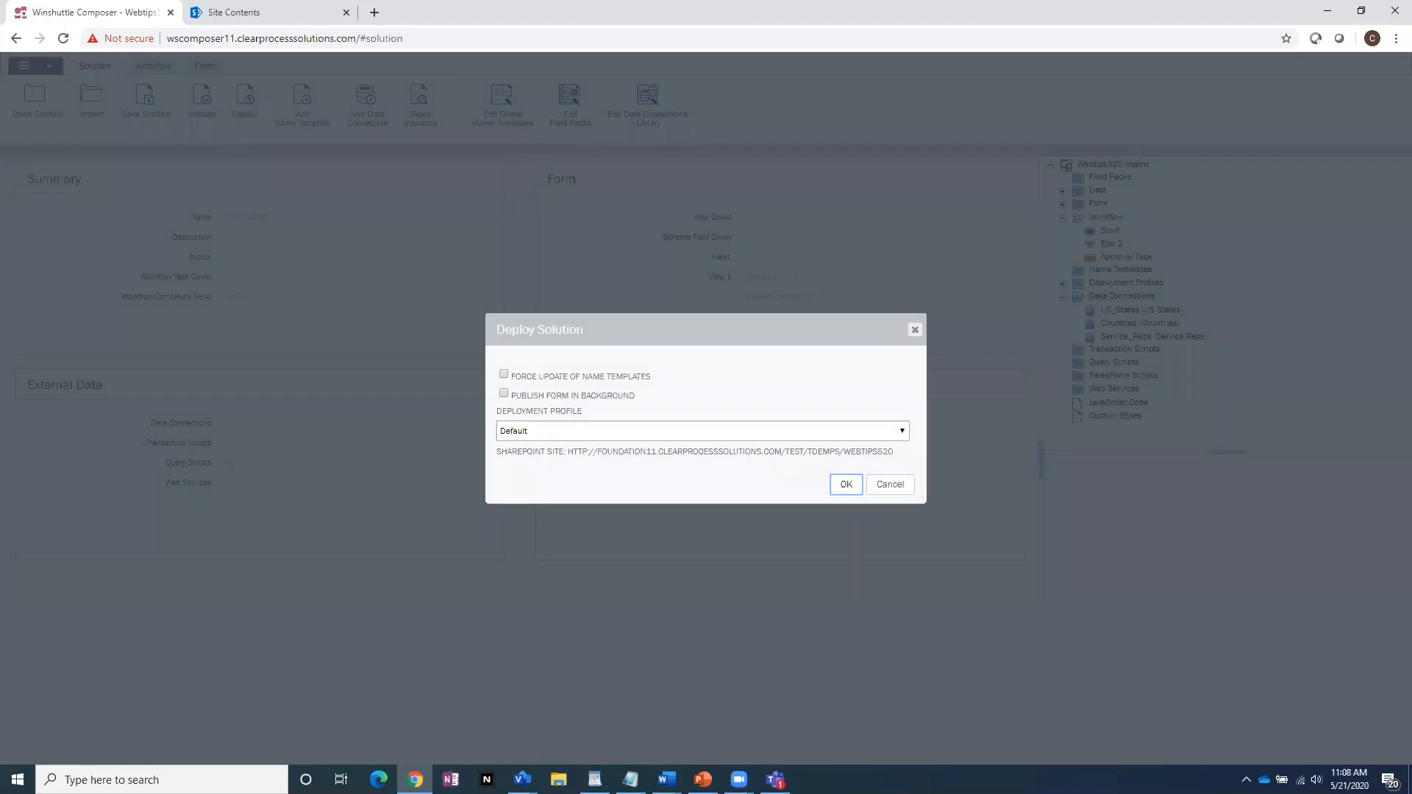
{"action": "left_click", "coordinate": [846, 484]}
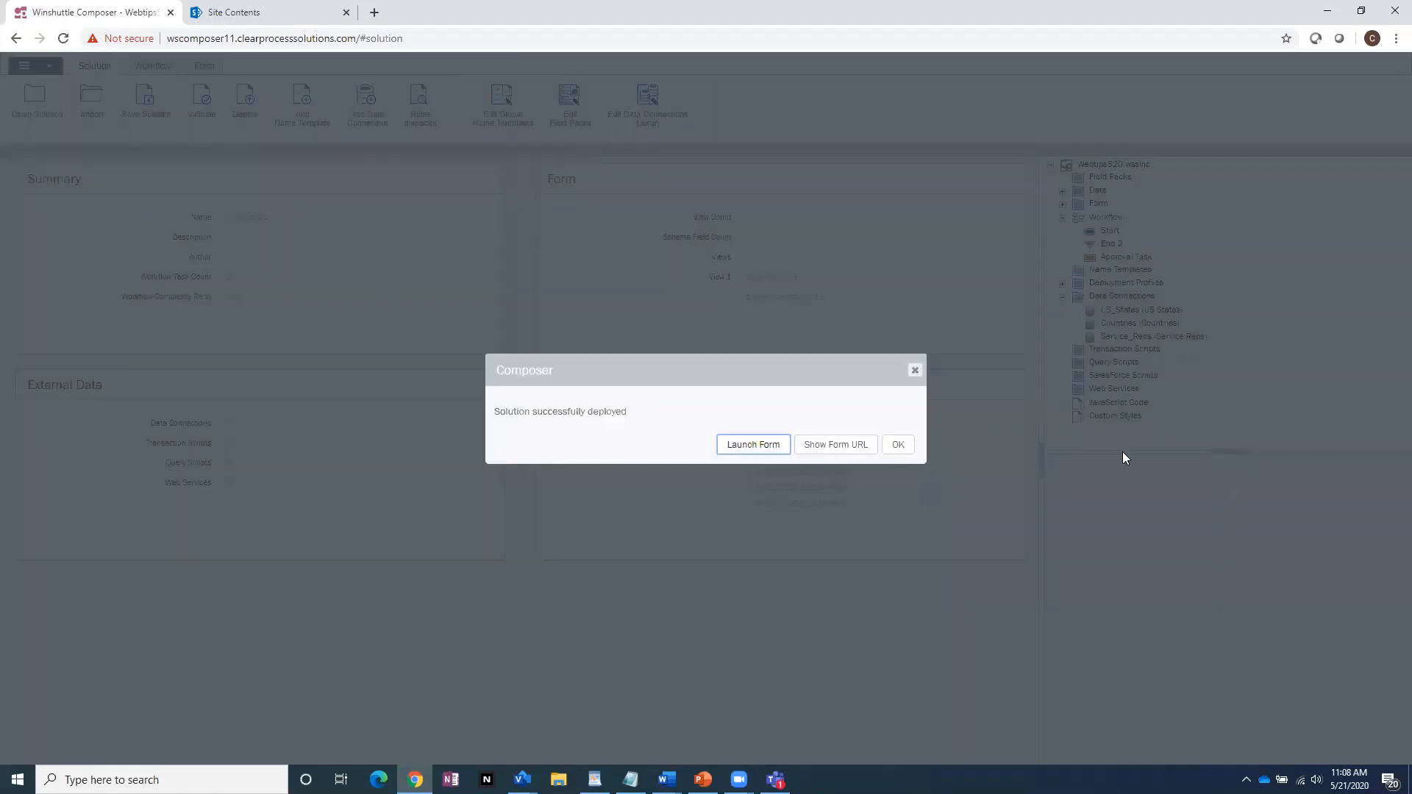
Launch the deployed form, test its dropdowns by choosing Algeria as country and Arizona as state, and return to the solution overview
{"action": "left_click", "coordinate": [750, 446]}
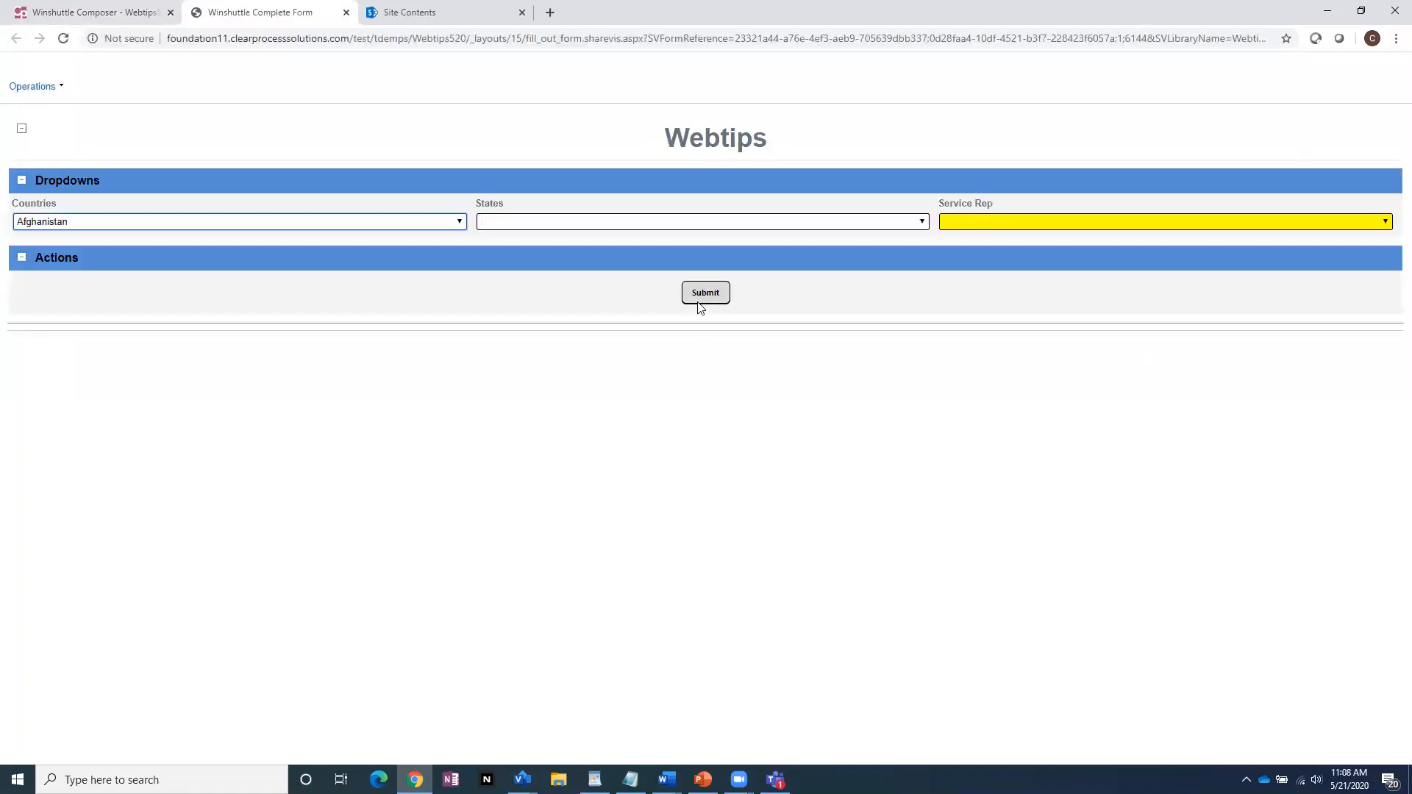
{"action": "left_click", "coordinate": [328, 221]}
{"action": "left_click", "coordinate": [275, 261]}
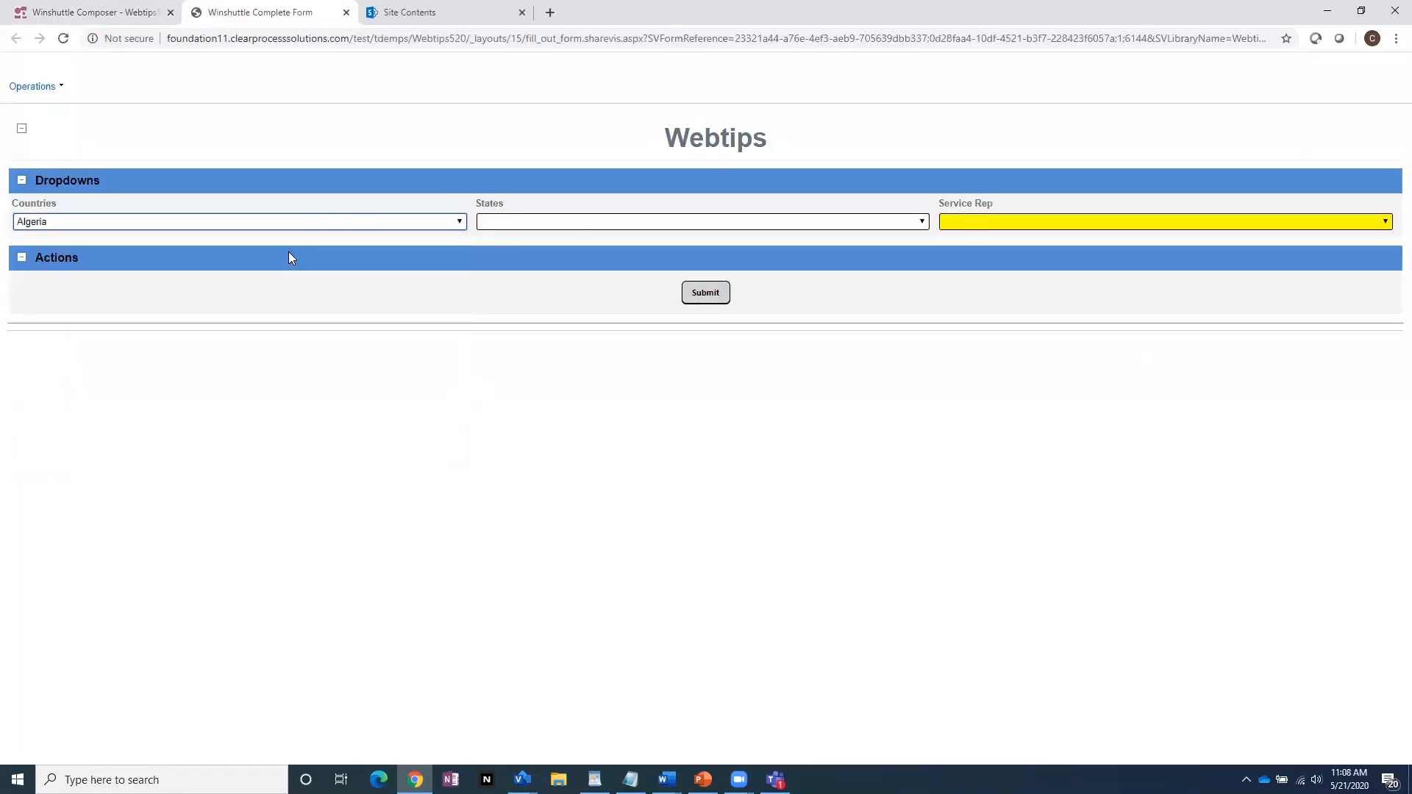
{"action": "left_click", "coordinate": [526, 227]}
{"action": "left_click", "coordinate": [523, 273]}
{"action": "left_click", "coordinate": [1388, 612]}
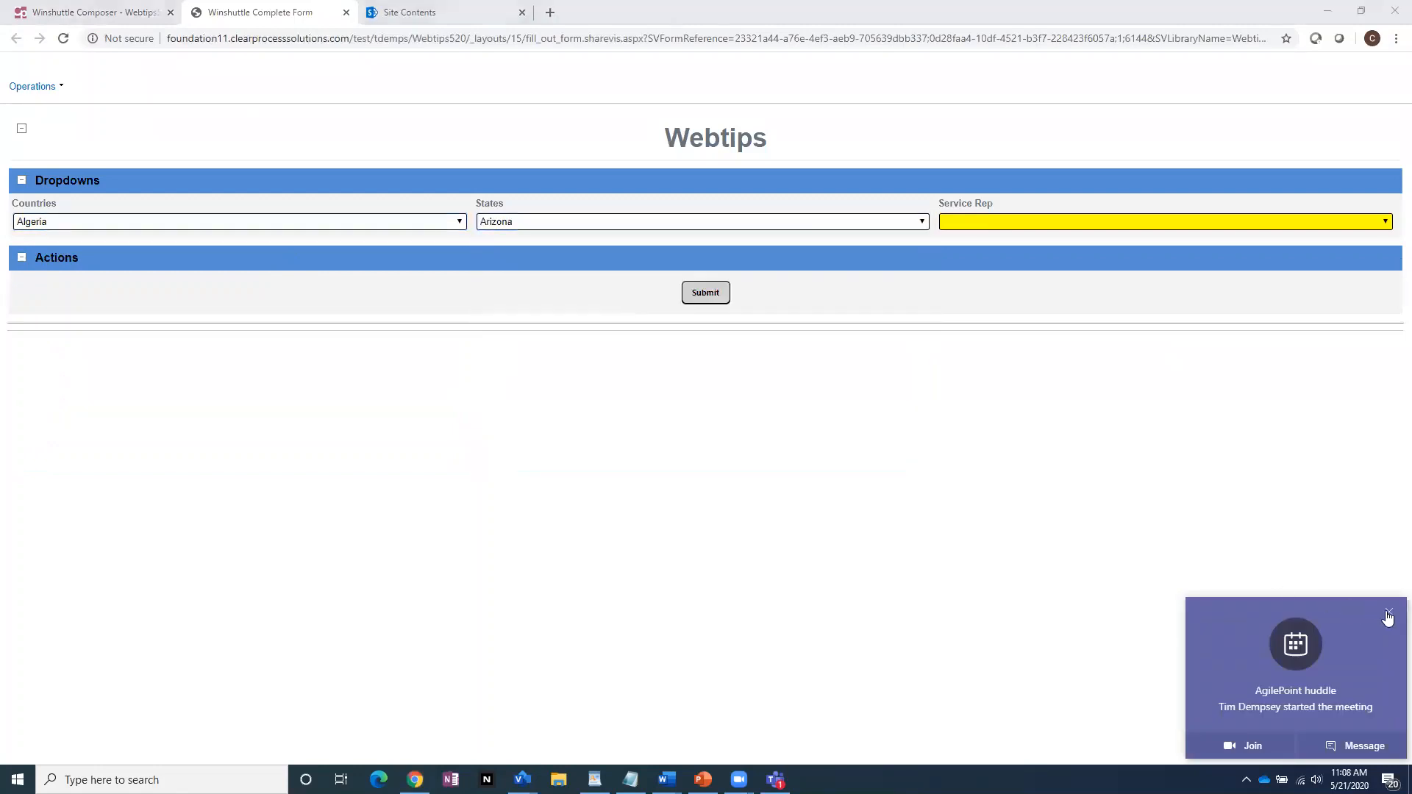
{"action": "left_click", "coordinate": [109, 15]}
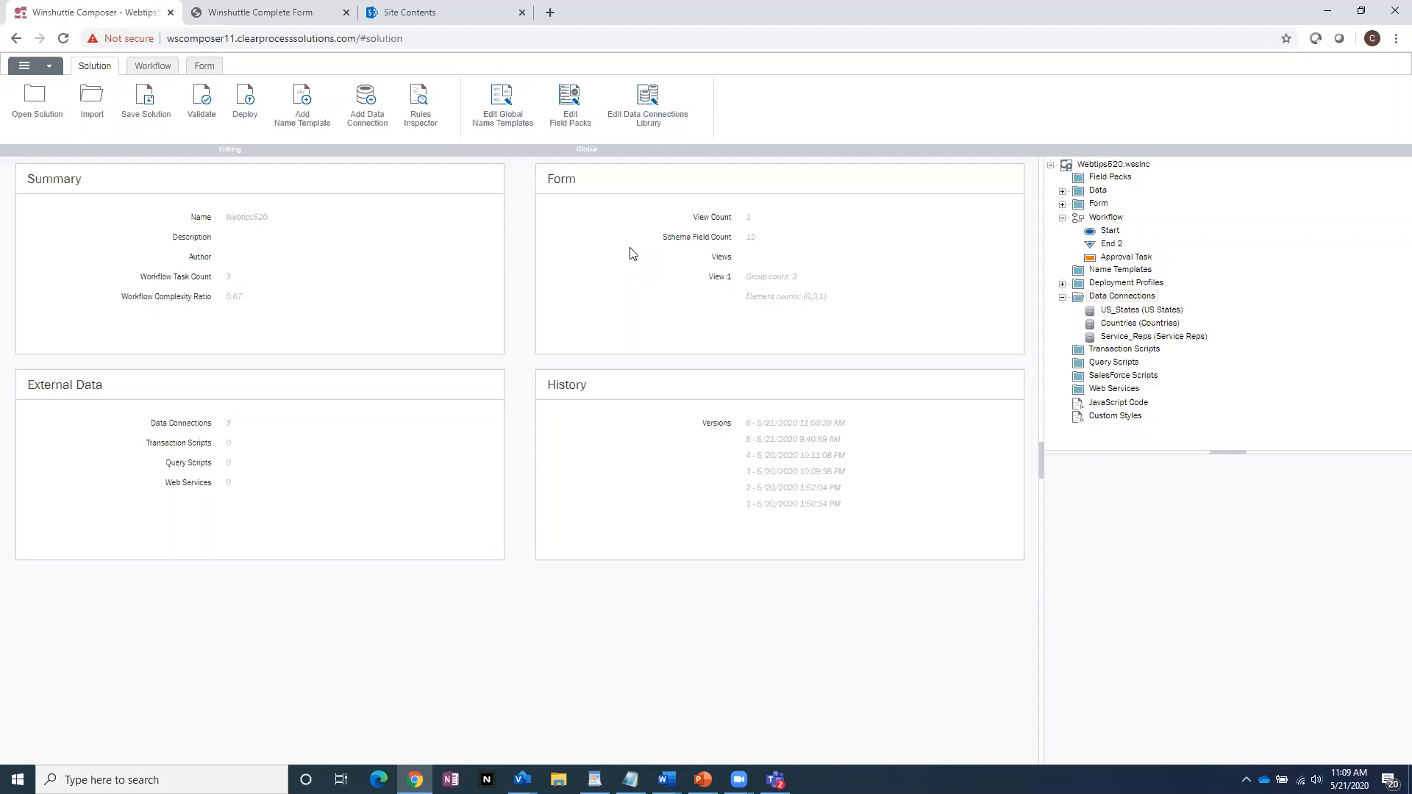
Review the scope options for a new connection in the Data Connections Library, without creating one, and close the library
{"action": "left_click", "coordinate": [647, 107]}
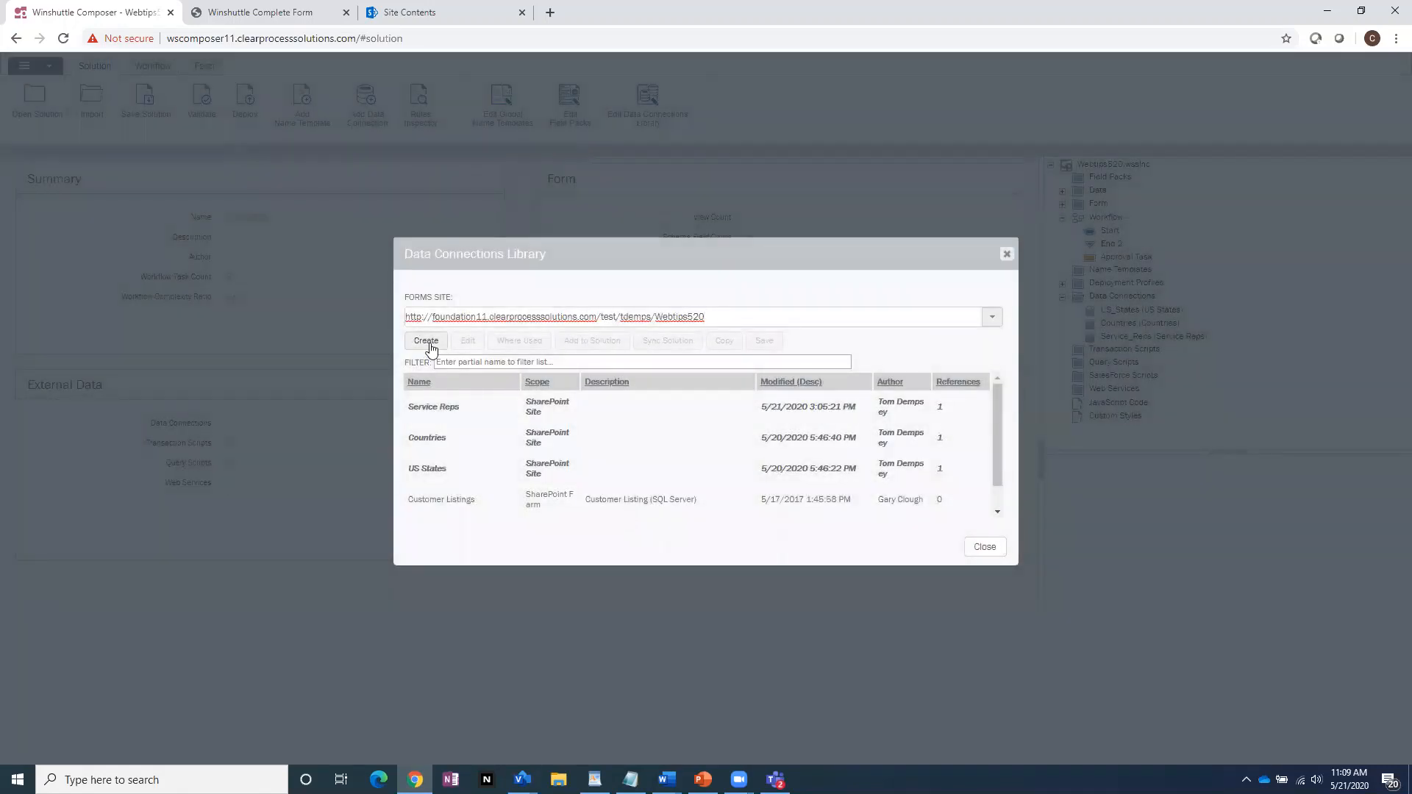
{"action": "left_click", "coordinate": [430, 343]}
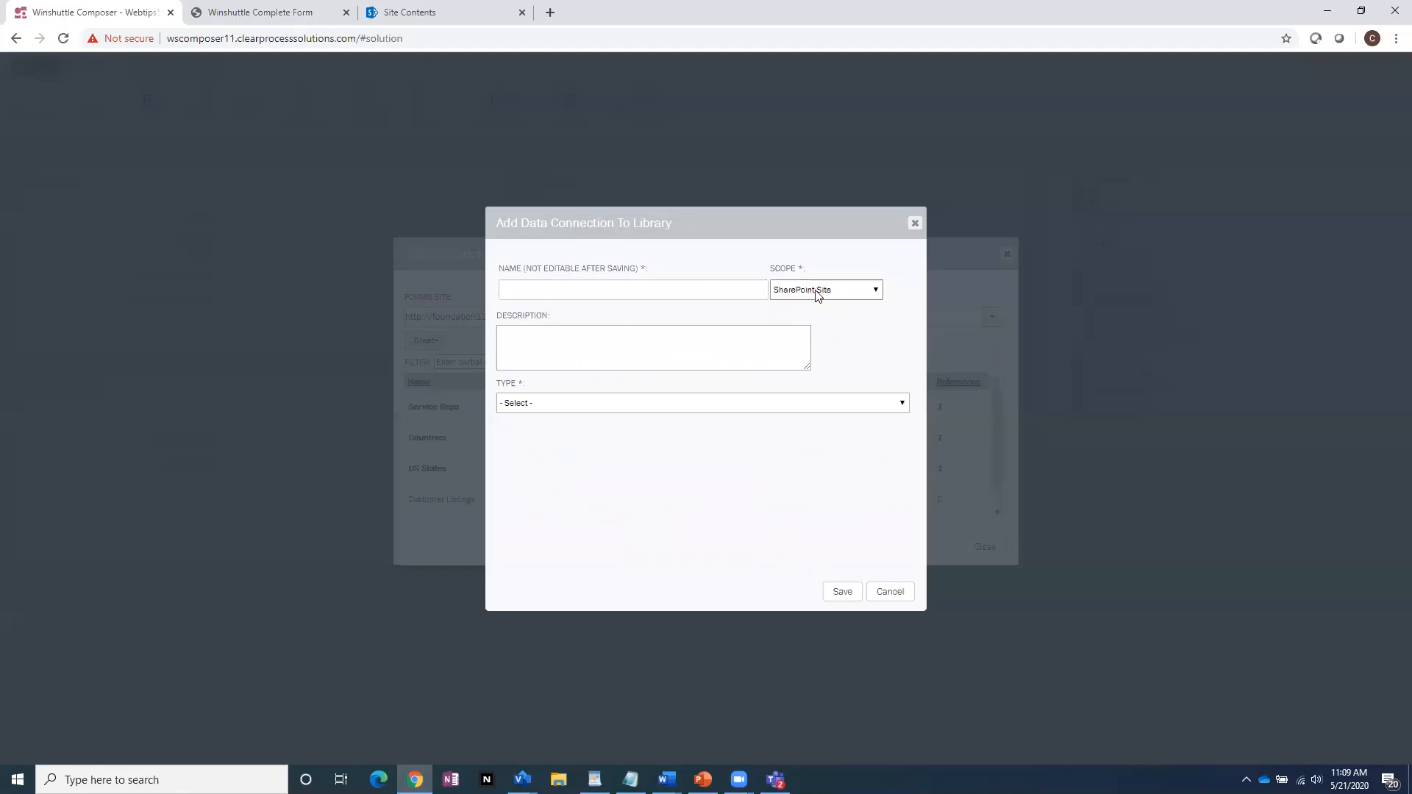
{"action": "left_click", "coordinate": [818, 291]}
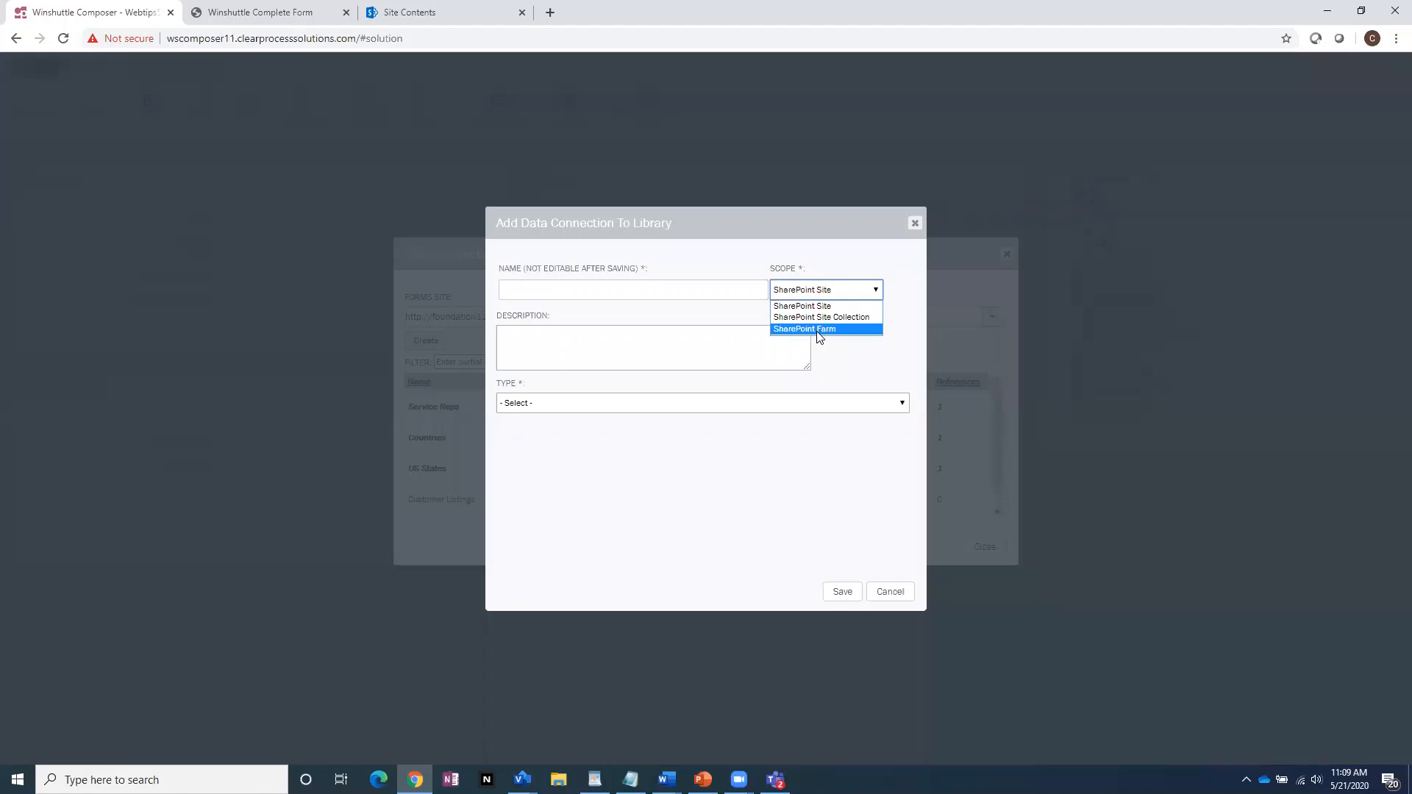
{"action": "left_click", "coordinate": [901, 594]}
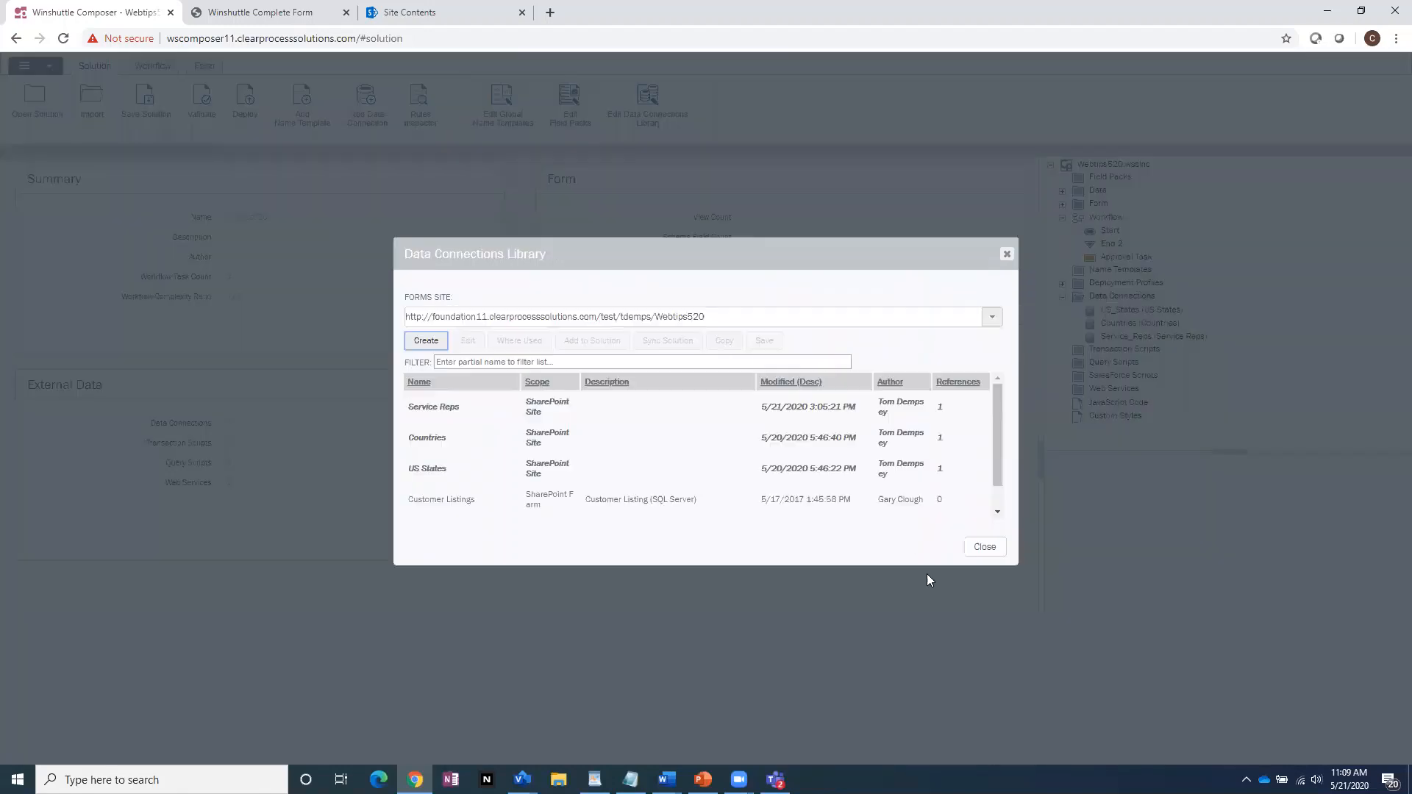
{"action": "left_click", "coordinate": [985, 546]}
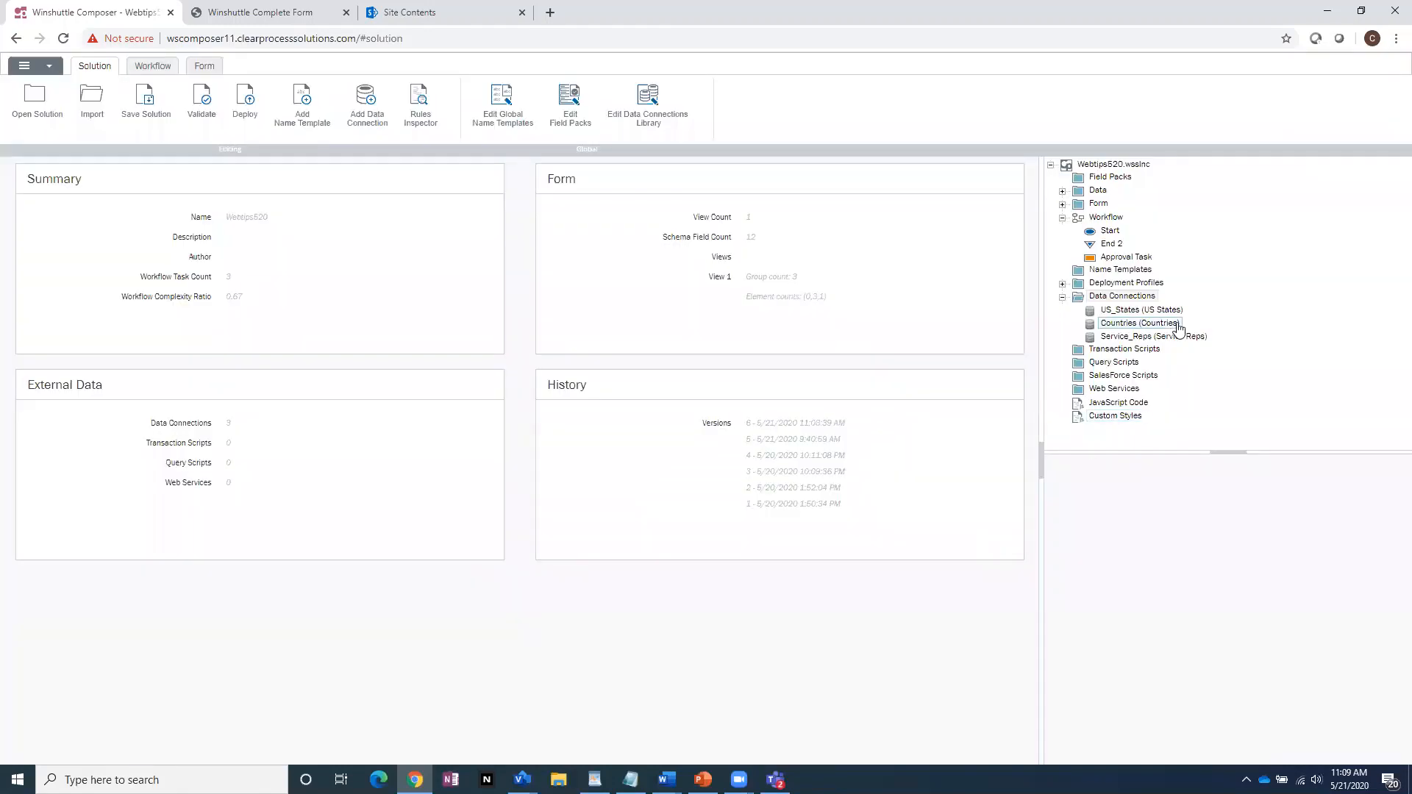
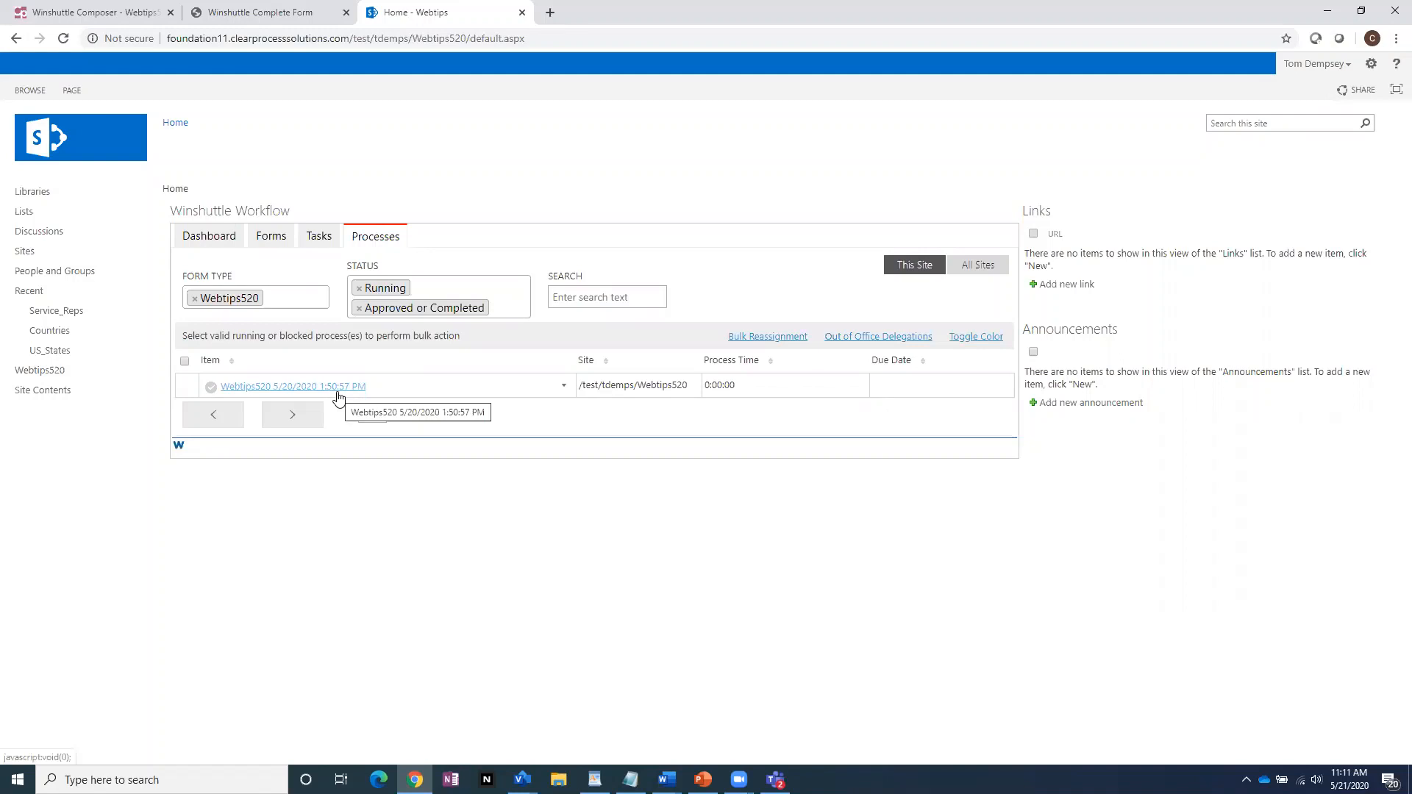
Return from the SharePoint site to the Webtips520 solution in Composer and add a name template called Dash
{"action": "left_click", "coordinate": [82, 14]}
{"action": "left_click", "coordinate": [1090, 258]}
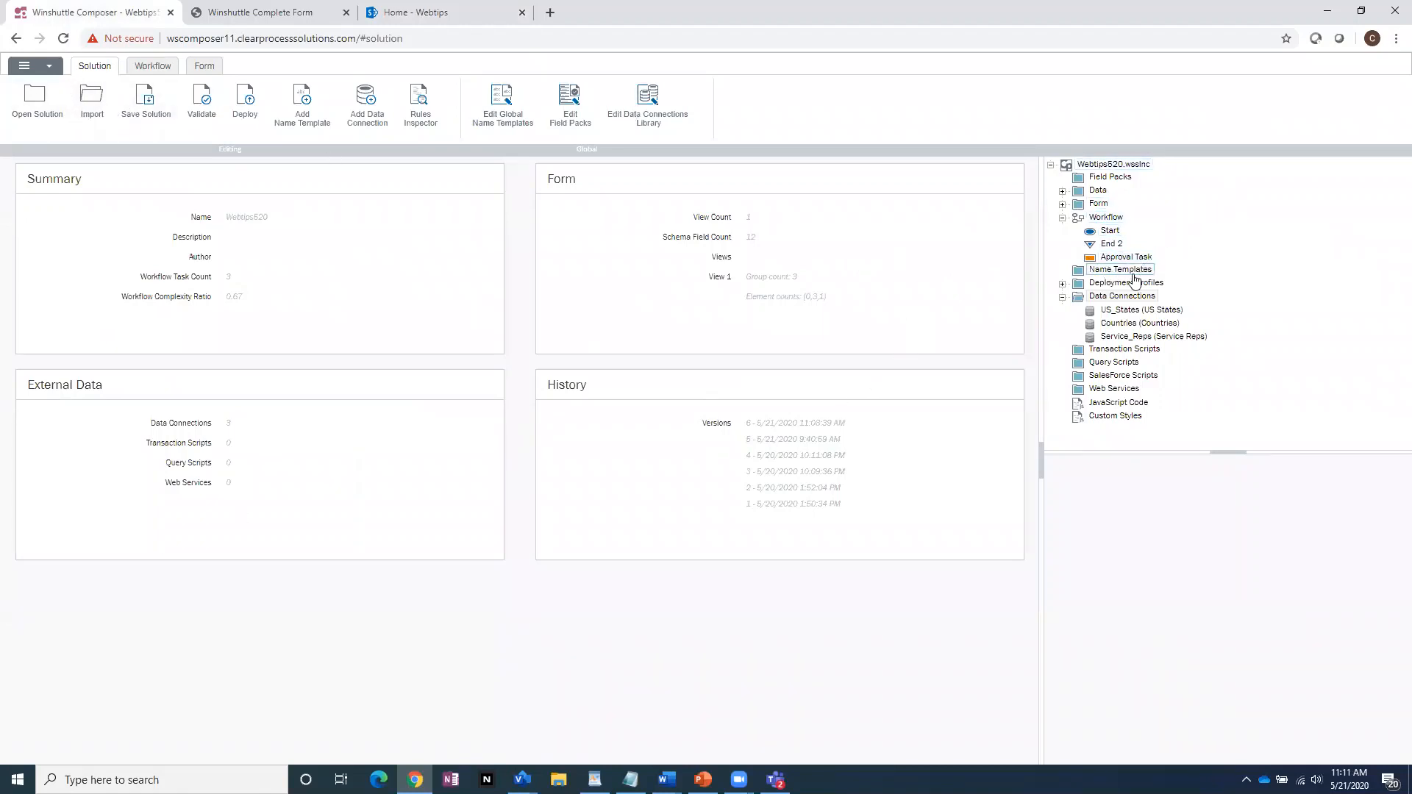
{"action": "right_click", "coordinate": [1132, 274]}
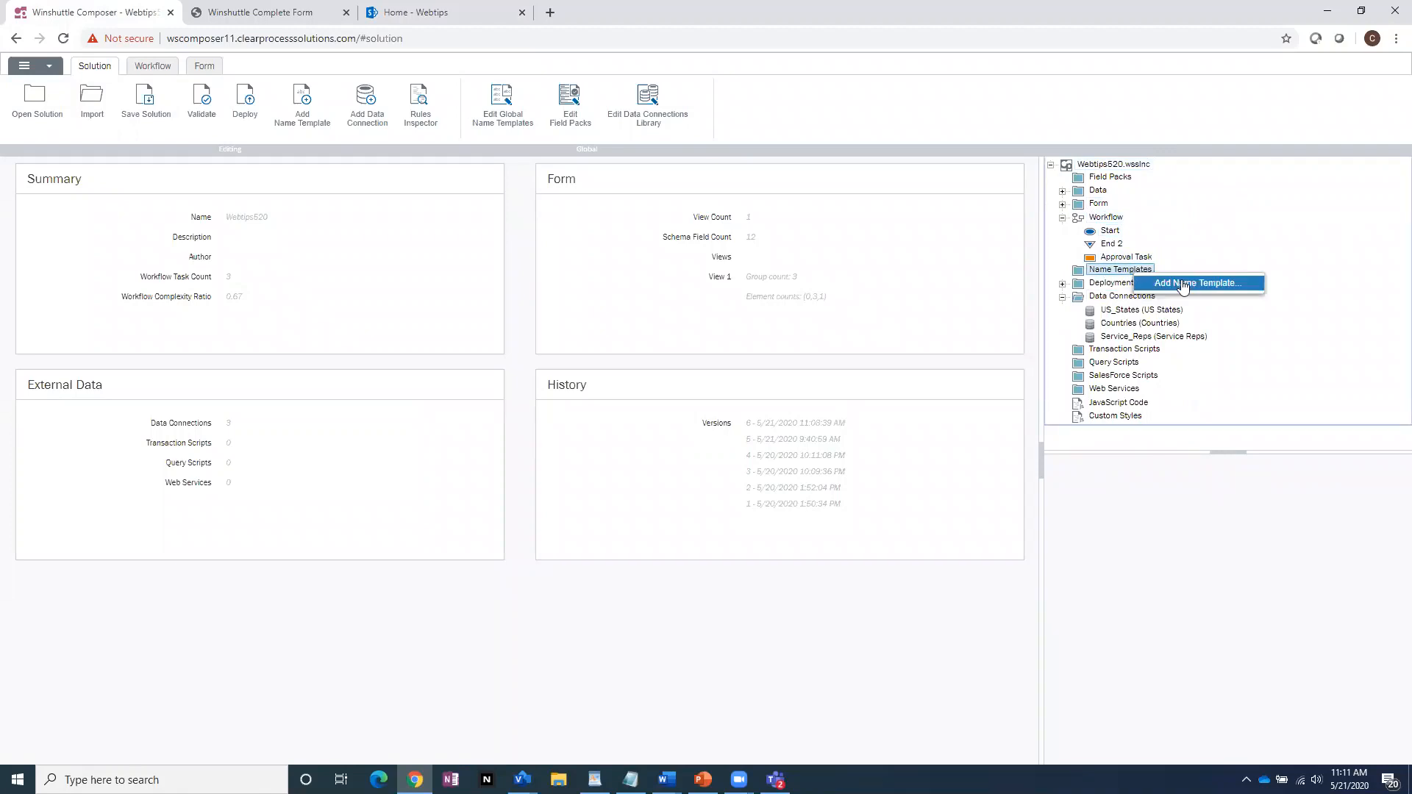
{"action": "left_click", "coordinate": [1174, 287]}
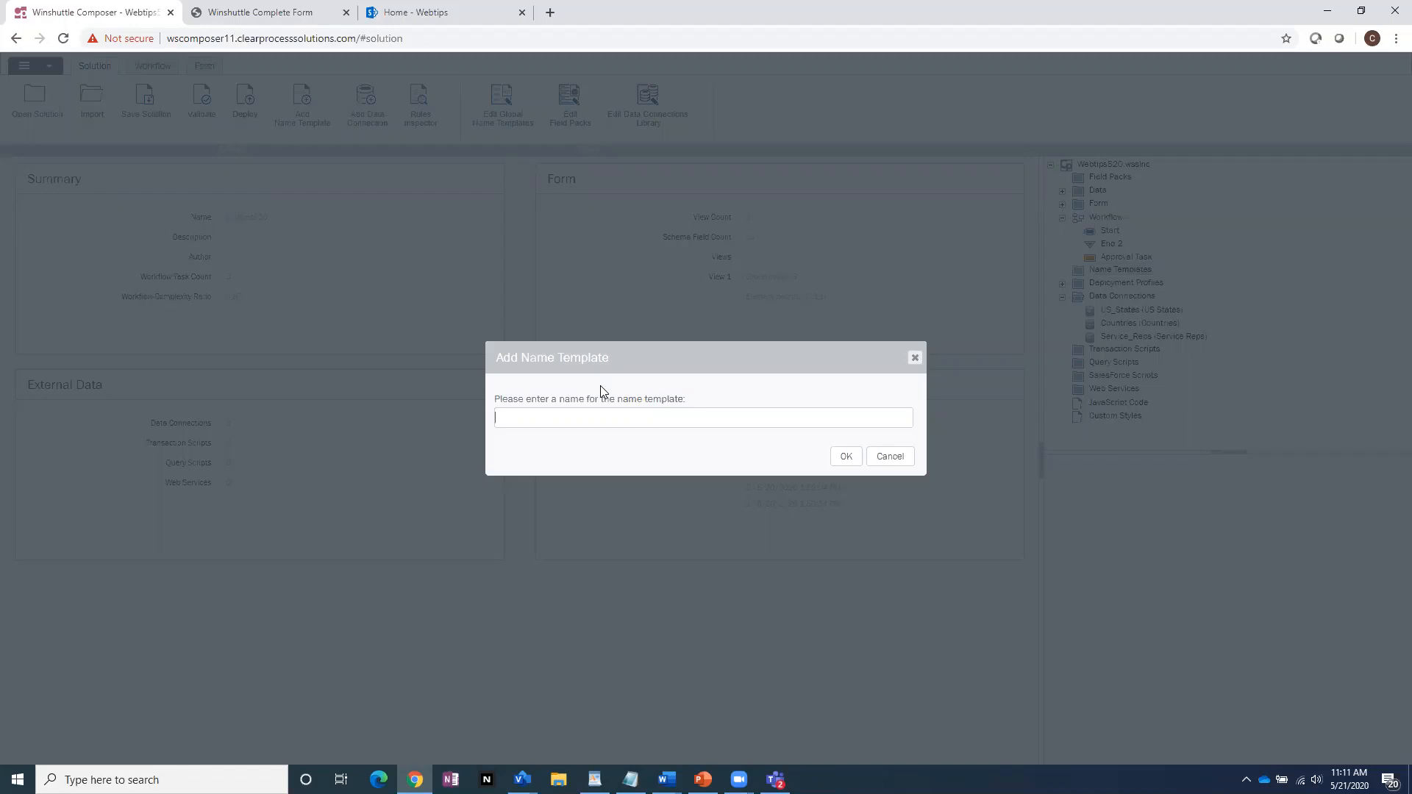
{"action": "type", "text": "Dasah"}
{"action": "key", "text": "BackSpace"}
{"action": "key", "text": "BackSpace"}
{"action": "type", "text": "h"}
{"action": "left_click", "coordinate": [838, 459]}
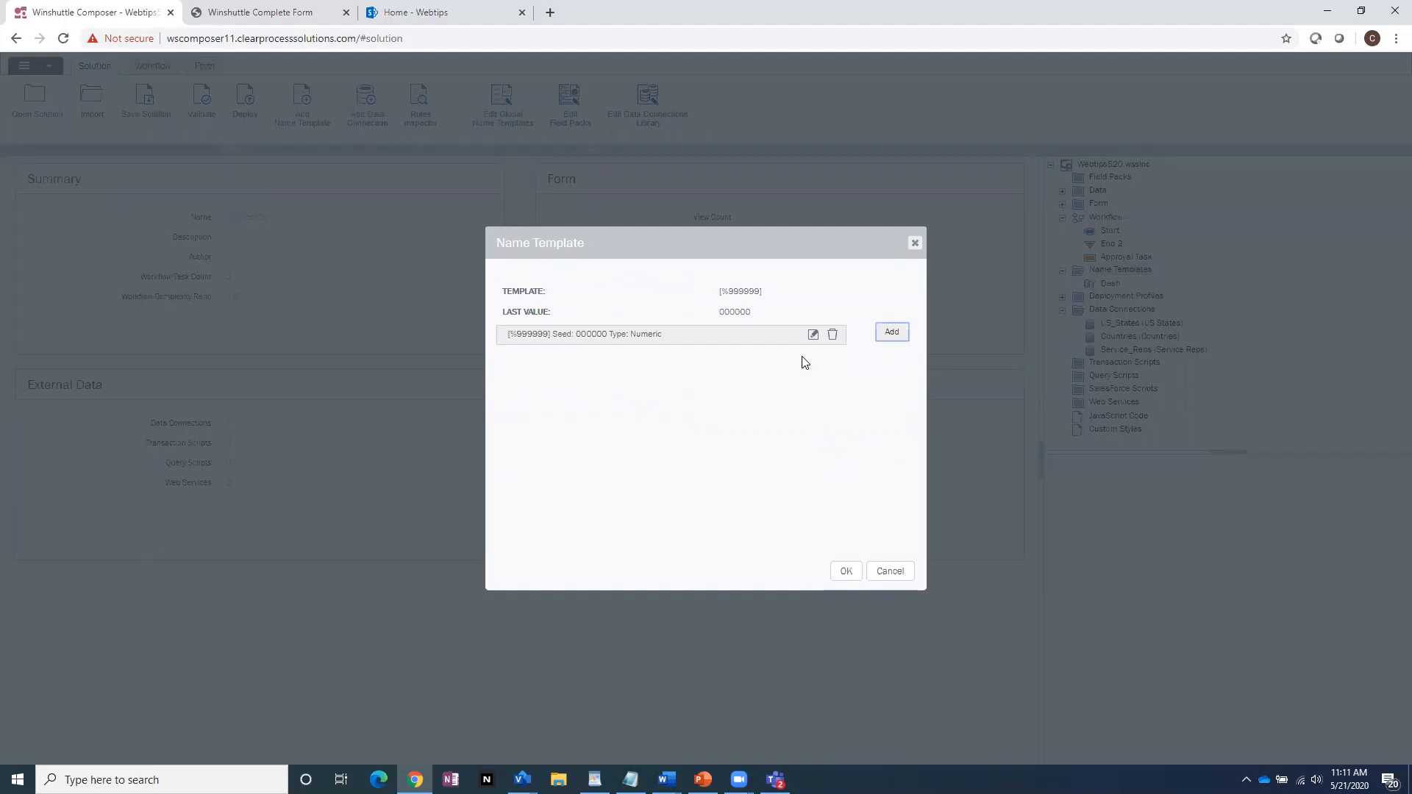
Replace the Dash template's default numeric descriptor with a Constant descriptor whose value is "-", and confirm the template
{"action": "left_click", "coordinate": [833, 336]}
{"action": "left_click", "coordinate": [892, 332]}
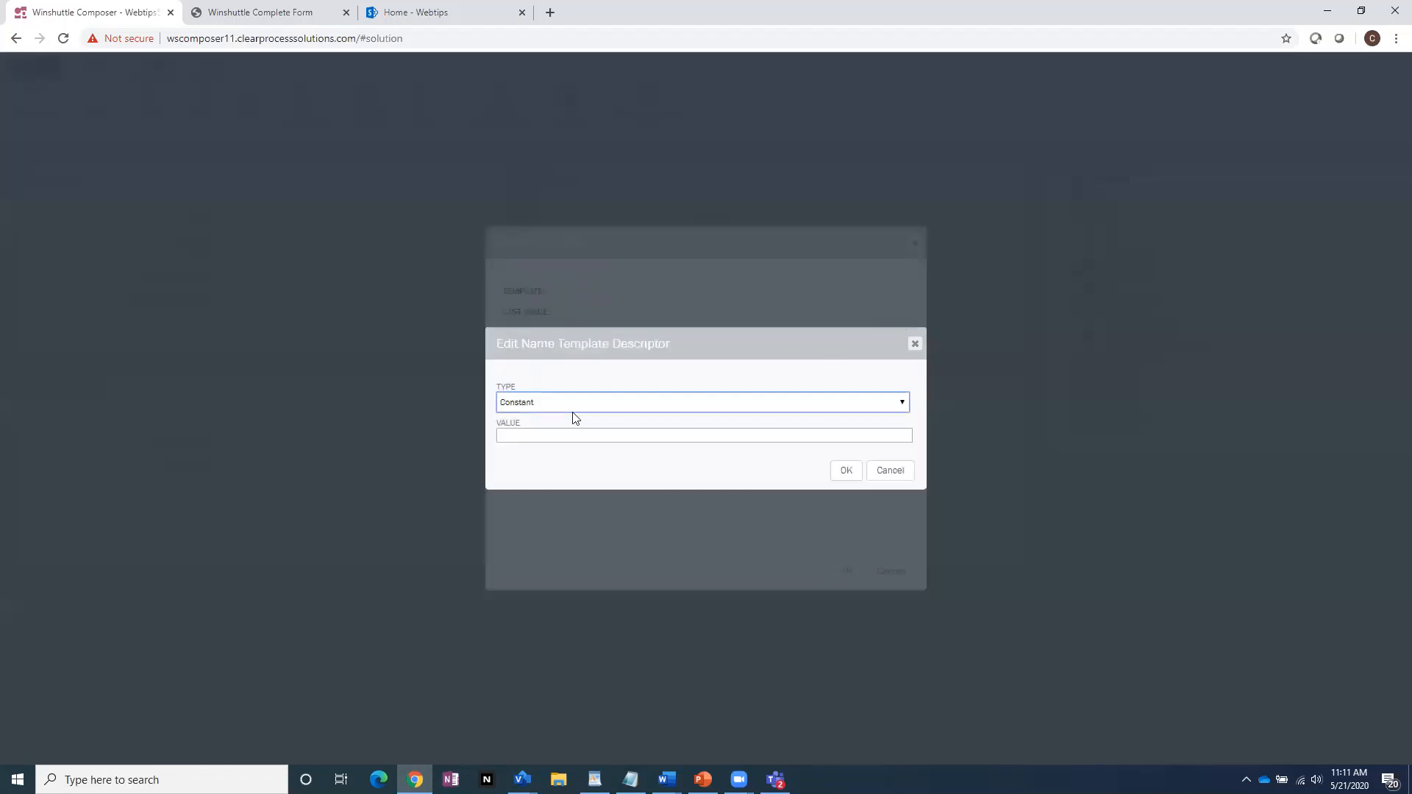
{"action": "key", "text": "Tab"}
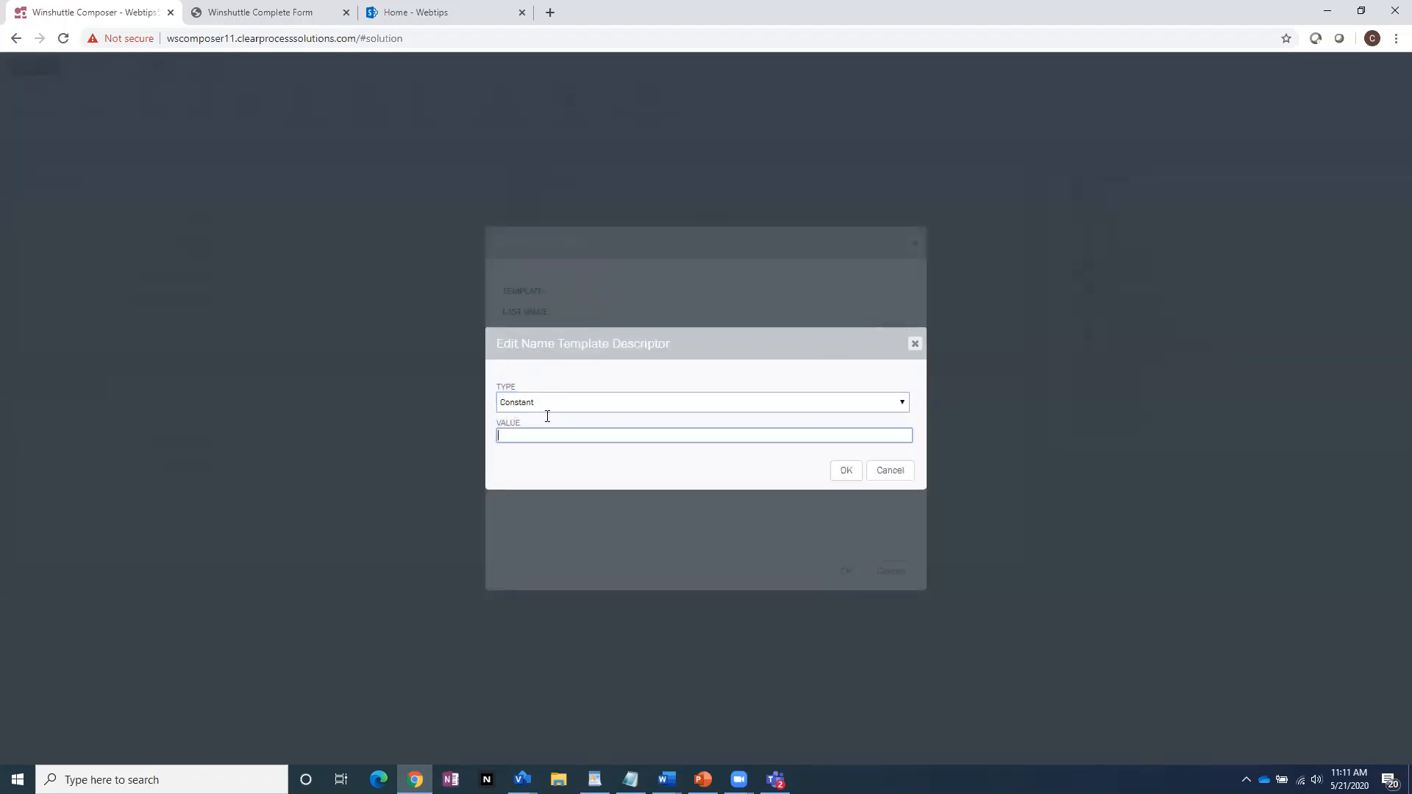
{"action": "type", "text": "-"}
{"action": "left_click", "coordinate": [843, 471]}
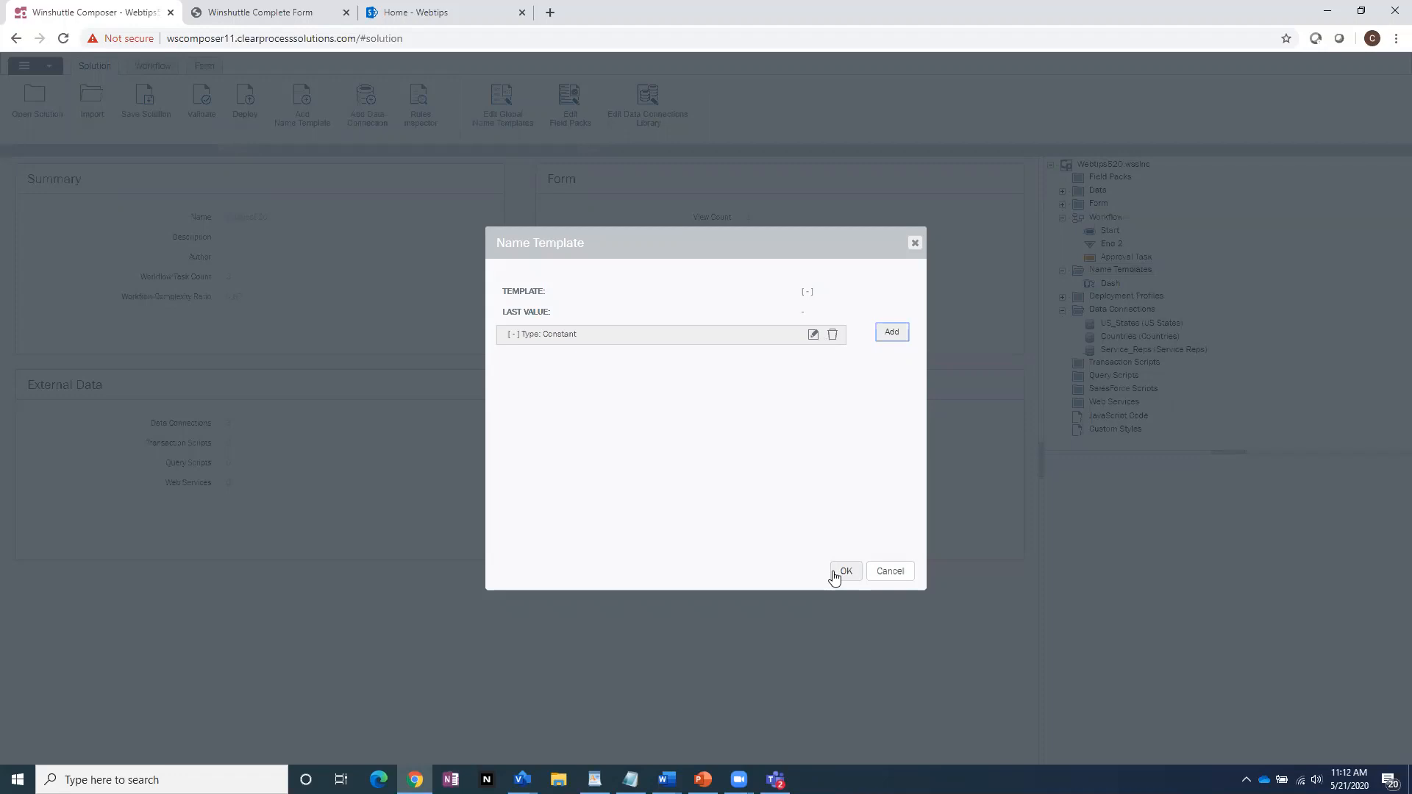
{"action": "left_click", "coordinate": [842, 573]}
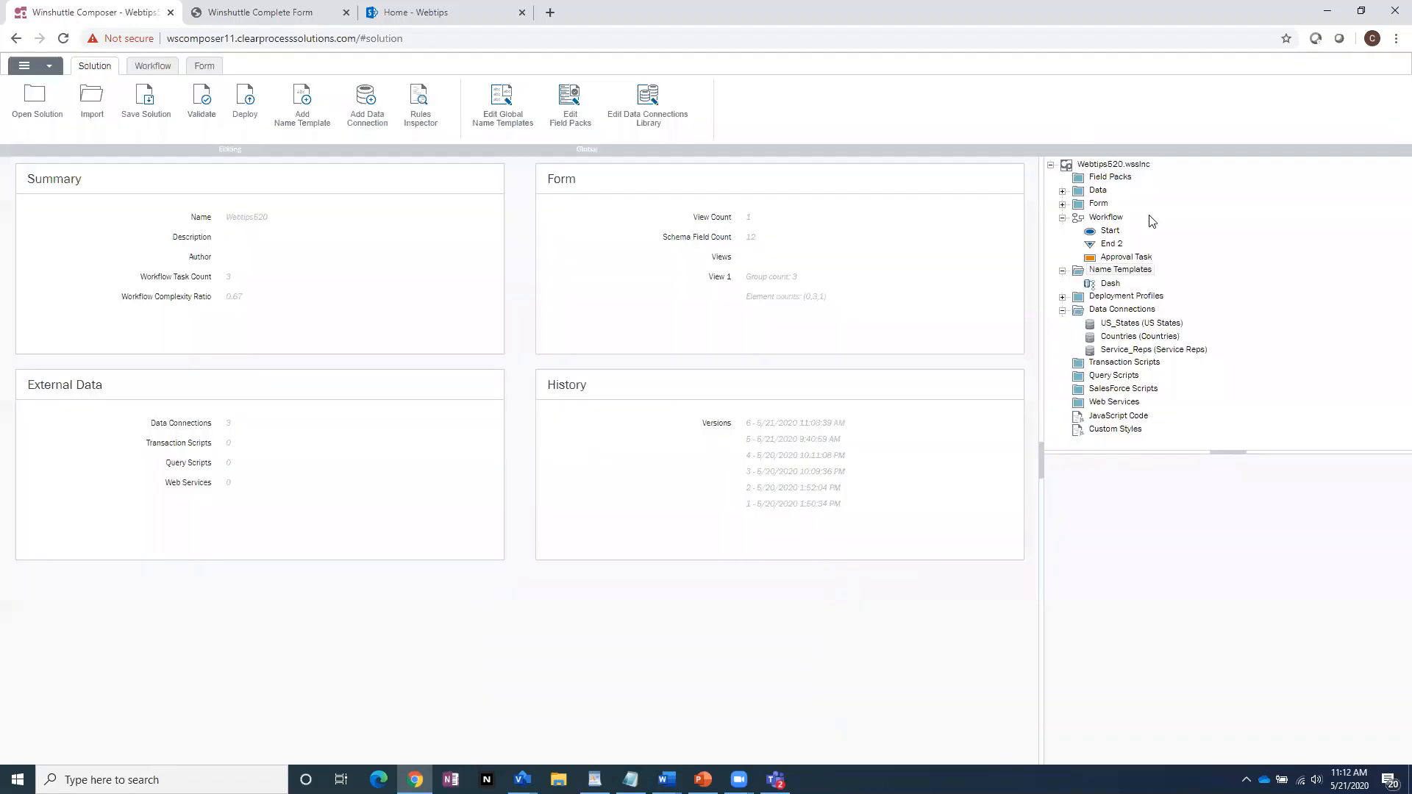
Add a second name template called Date to the solution
{"action": "right_click", "coordinate": [1139, 273]}
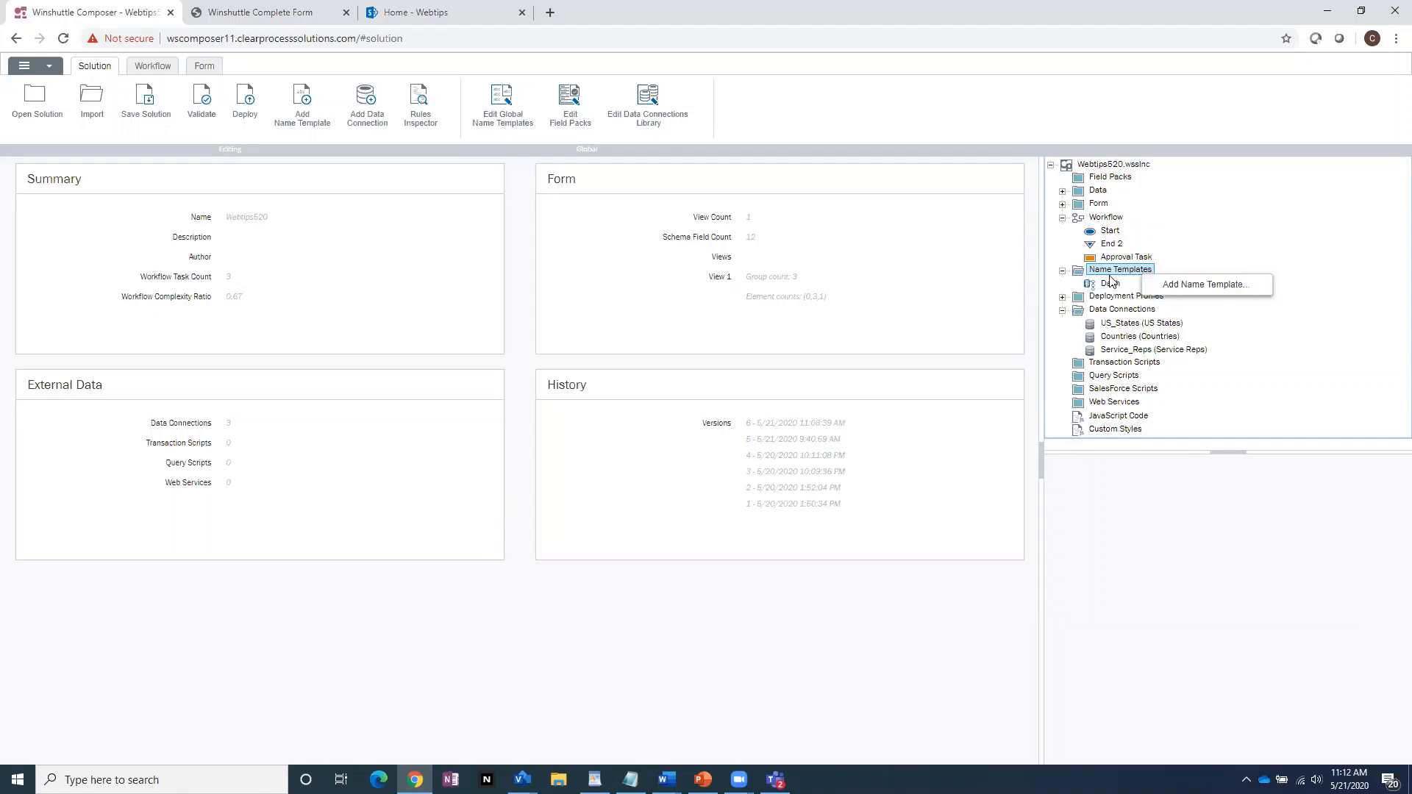
{"action": "left_click", "coordinate": [1168, 292]}
{"action": "type", "text": "DaDate"}
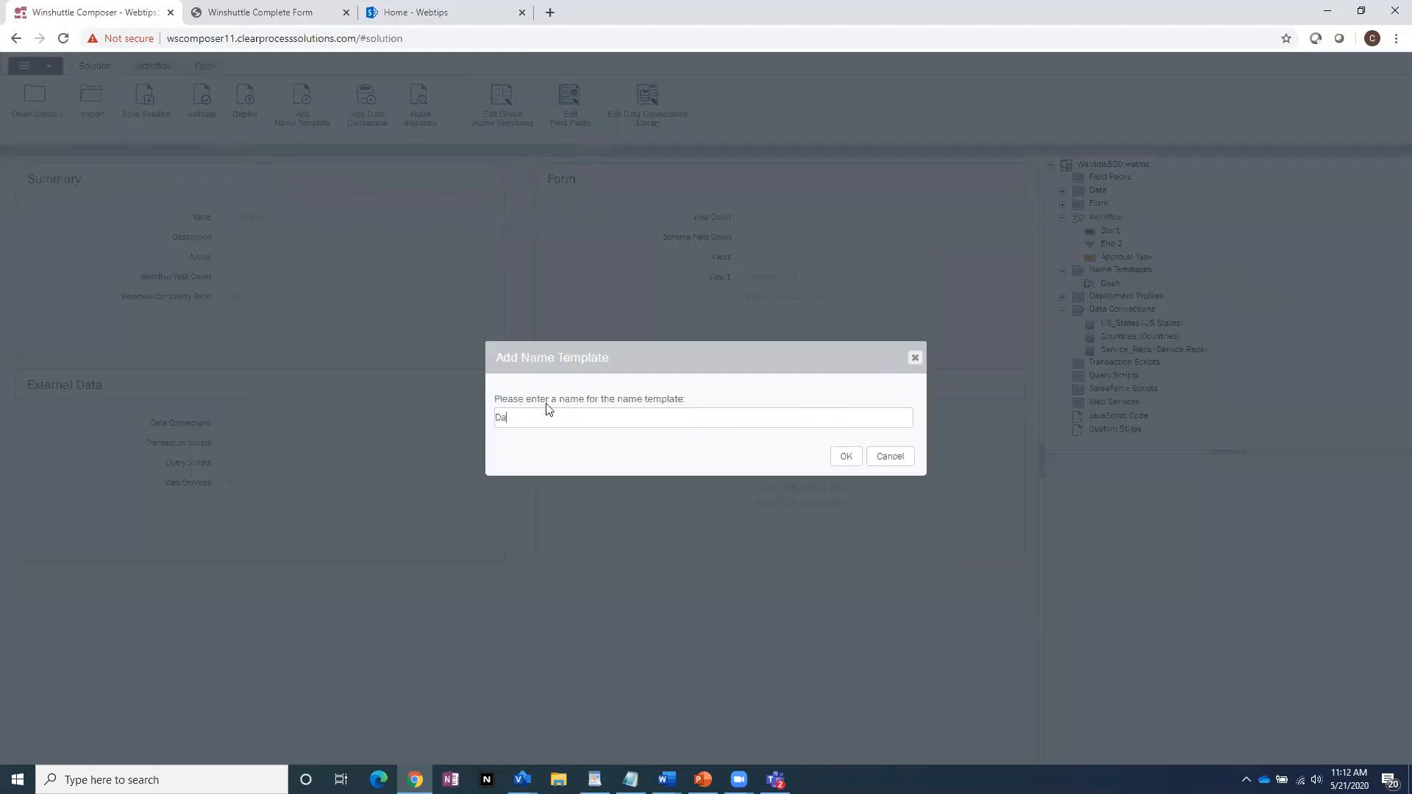
{"action": "left_click", "coordinate": [846, 466]}
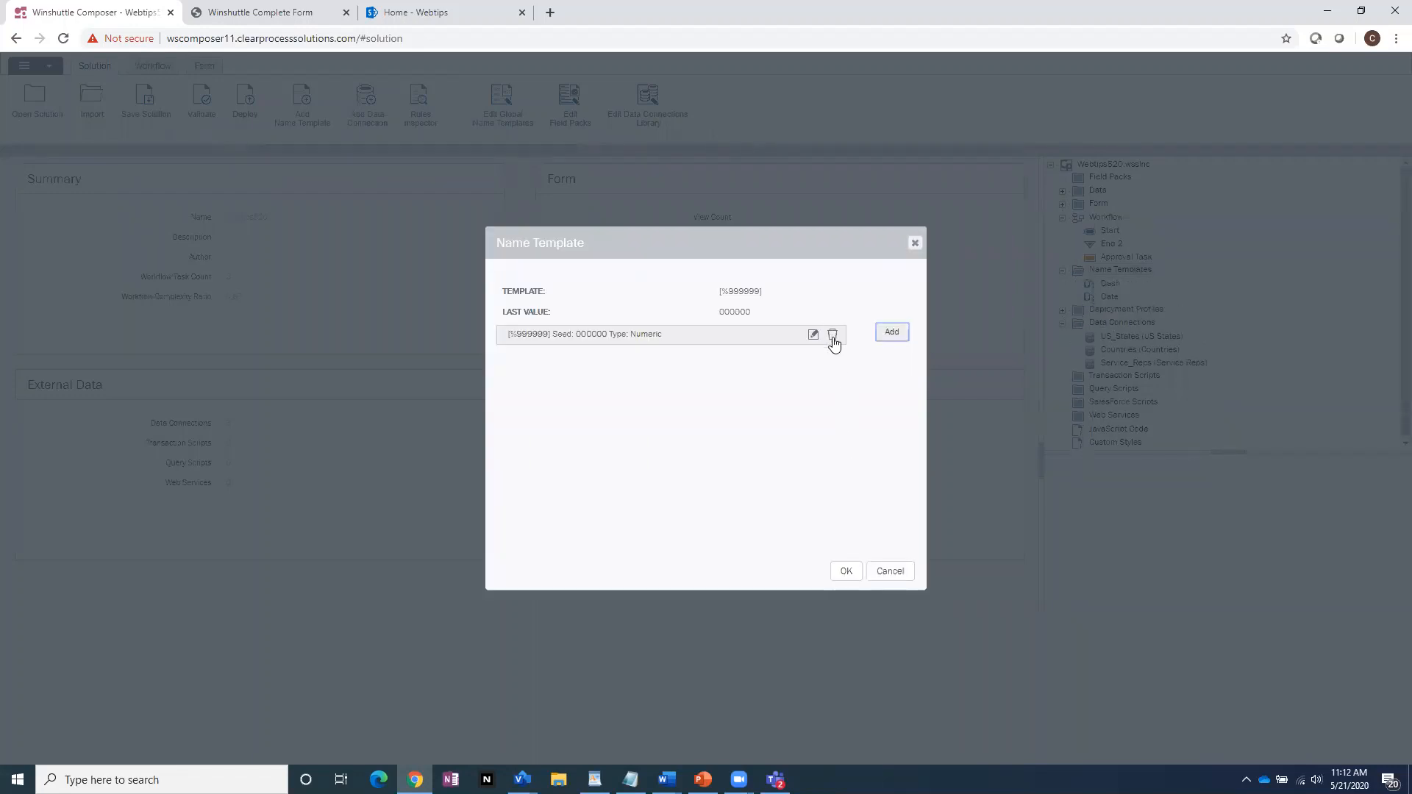
Replace the Date template's default numeric descriptor with a Month descriptor
{"action": "left_click", "coordinate": [833, 337]}
{"action": "left_click", "coordinate": [891, 333]}
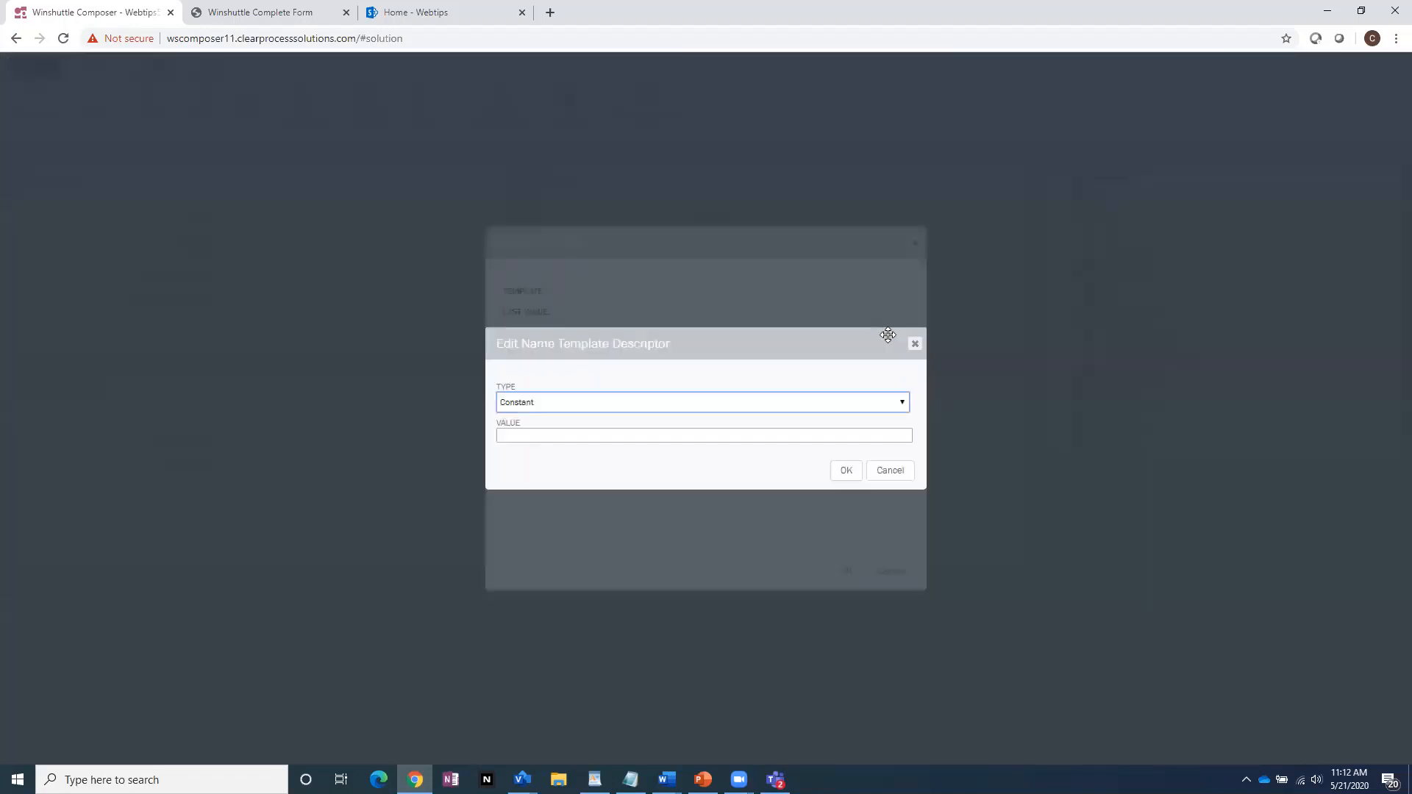
{"action": "left_click", "coordinate": [578, 404]}
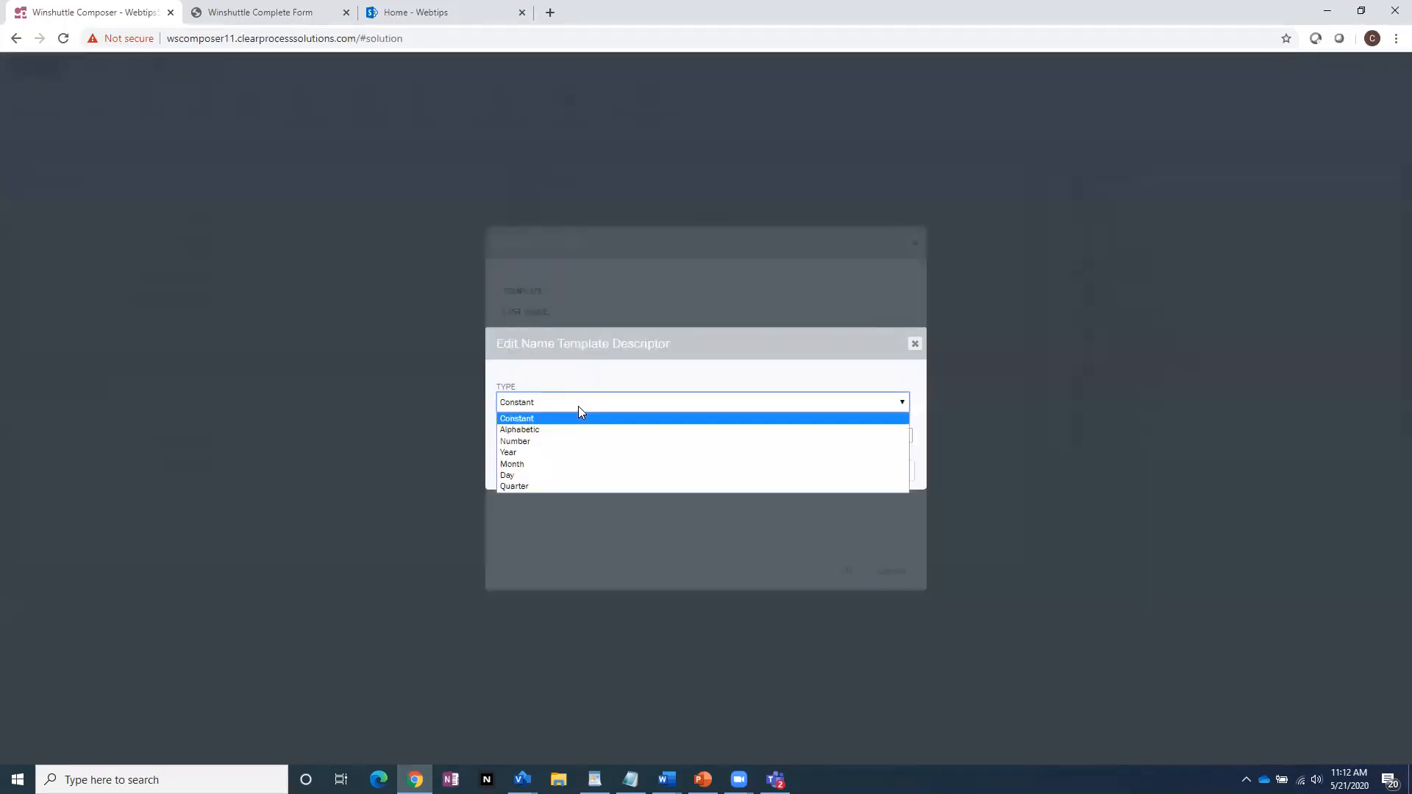
{"action": "left_click", "coordinate": [553, 464]}
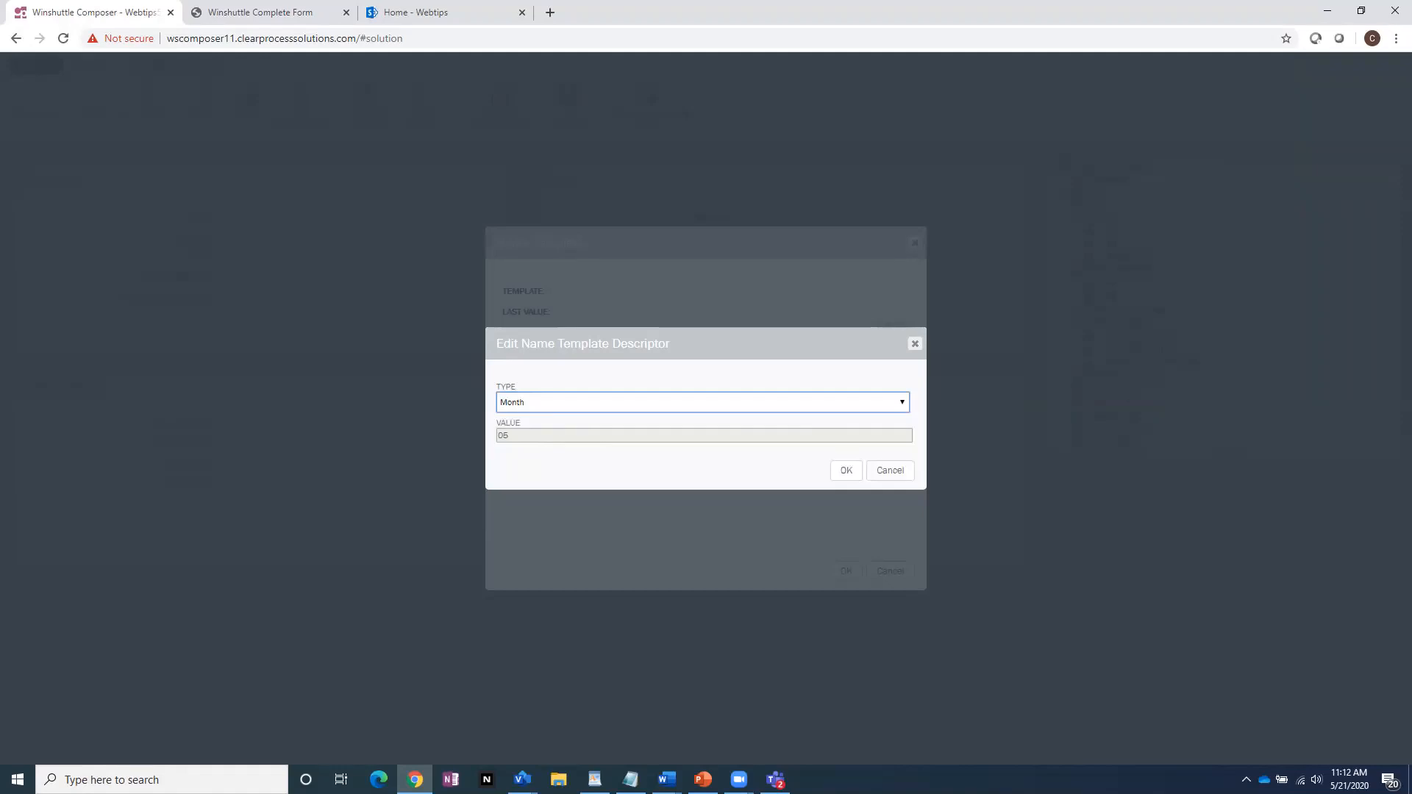
{"action": "key", "text": "alt+Tab"}
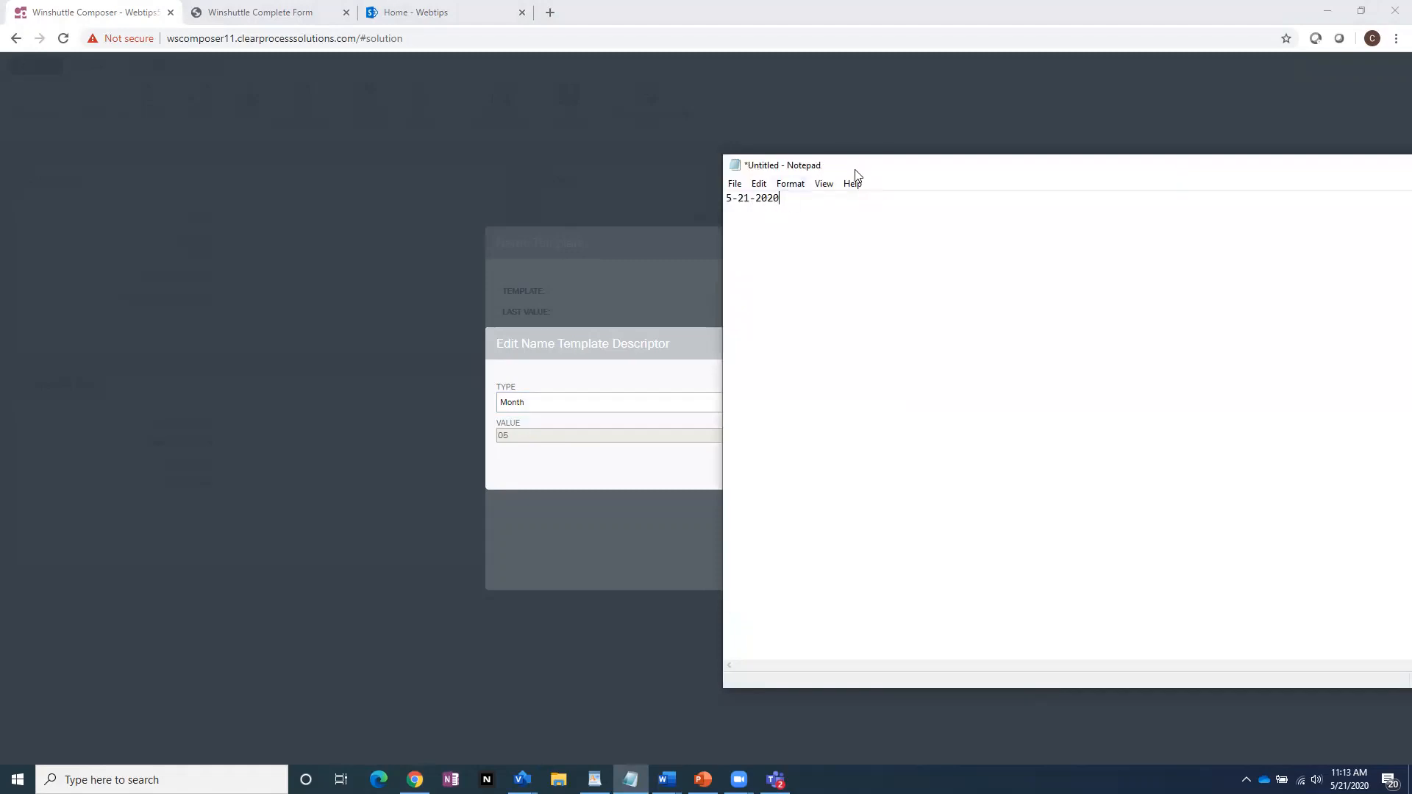
{"action": "left_click_drag", "start_coordinate": [856, 171], "coordinate": [1411, 173]}
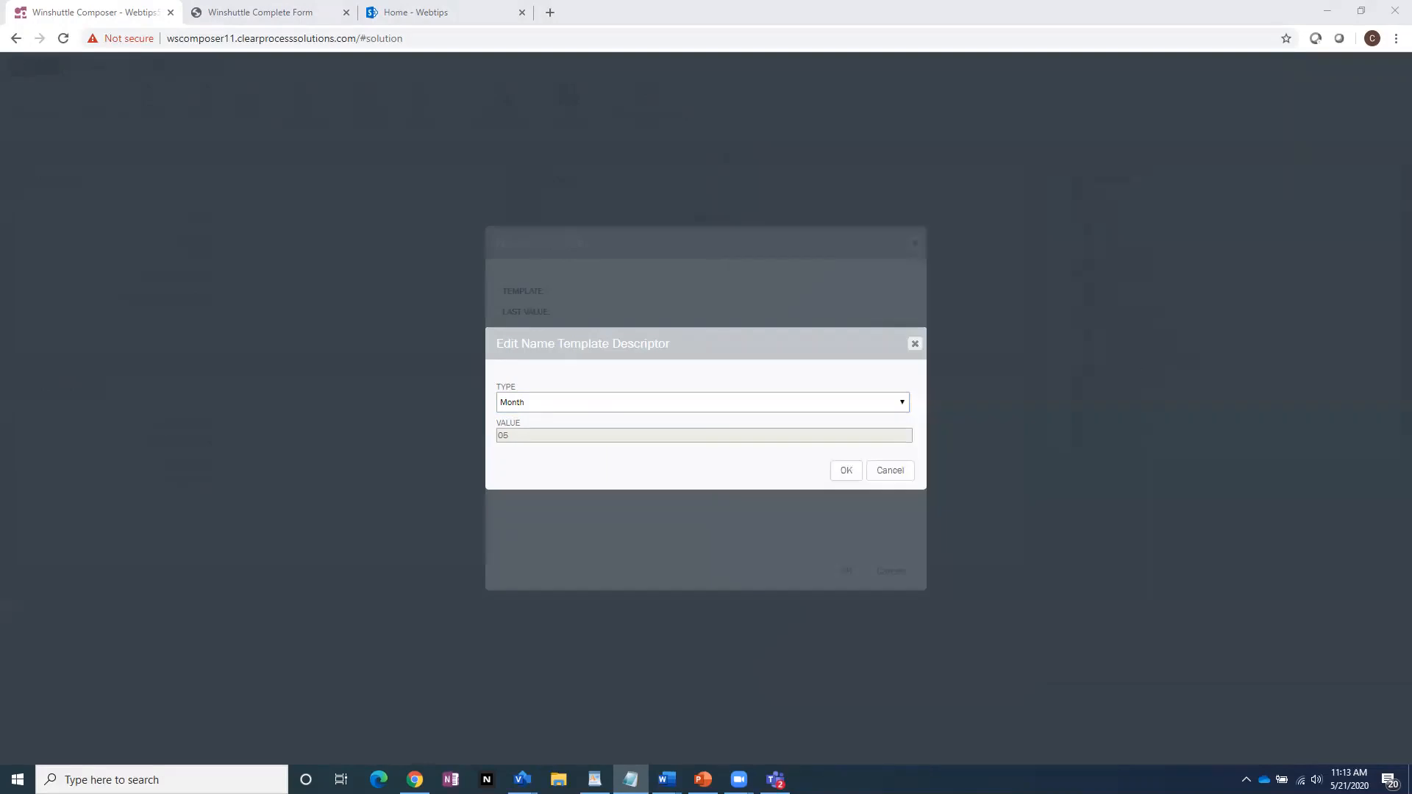
{"action": "left_click", "coordinate": [842, 472]}
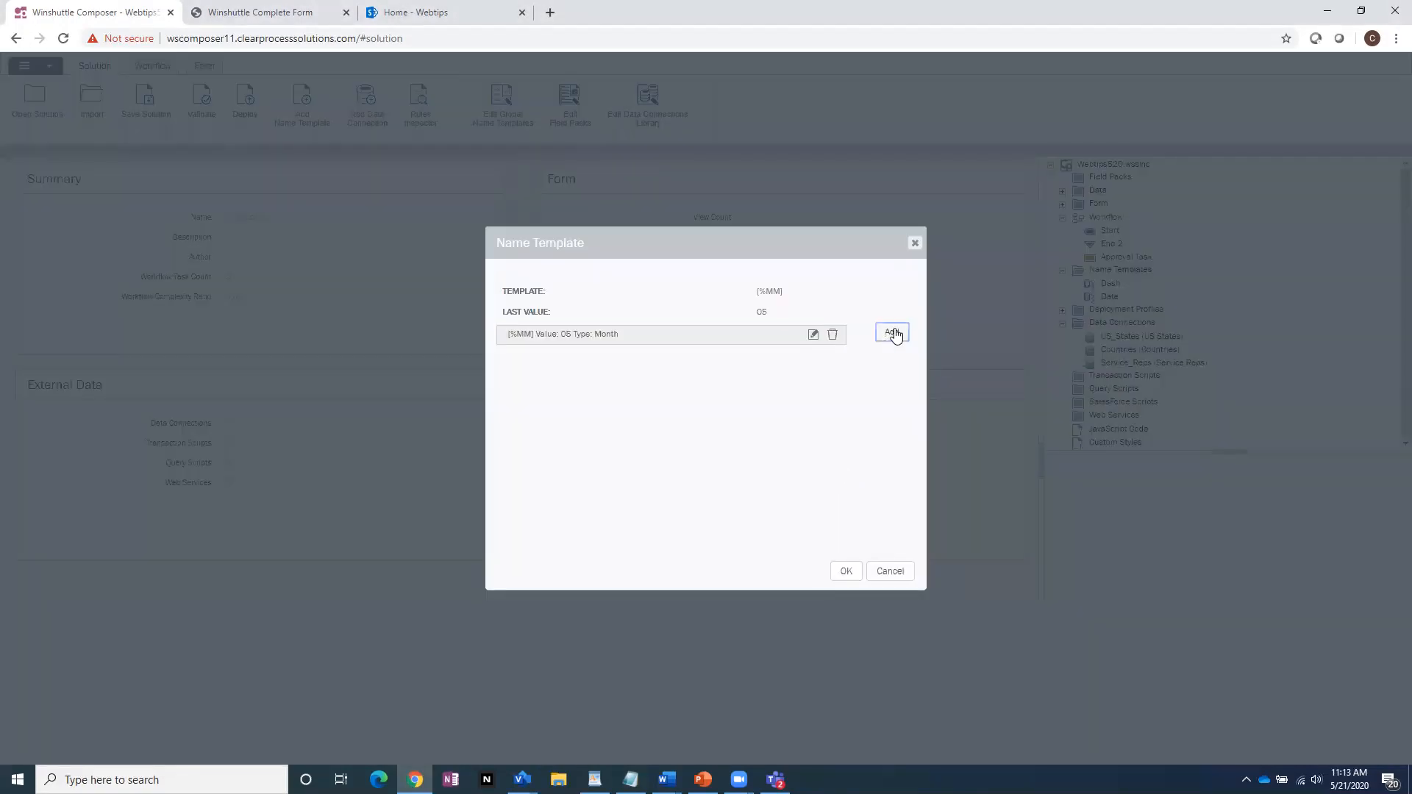
Add a Constant "-" descriptor followed by a Day descriptor to the Date template
{"action": "left_click", "coordinate": [894, 329]}
{"action": "left_click", "coordinate": [521, 436]}
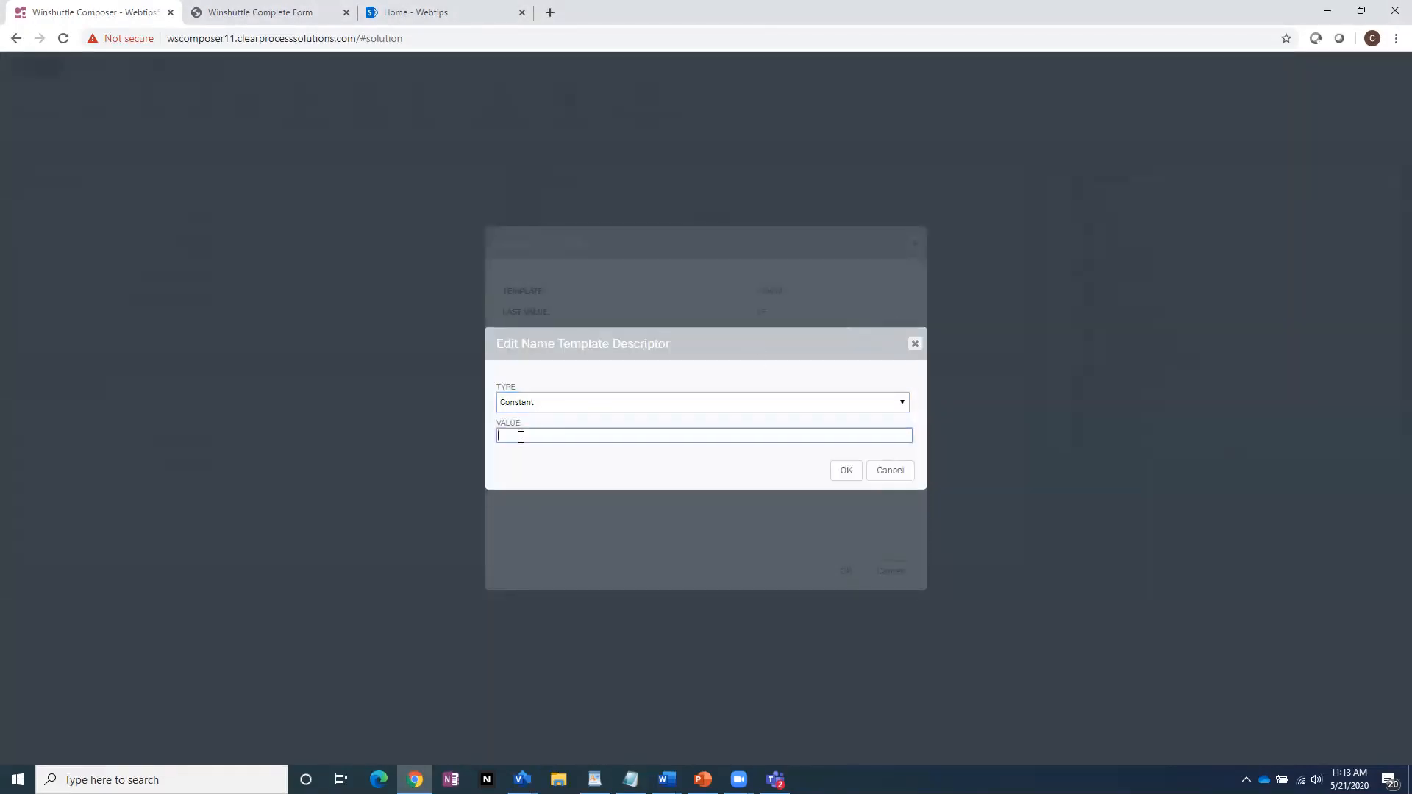
{"action": "left_click", "coordinate": [844, 473]}
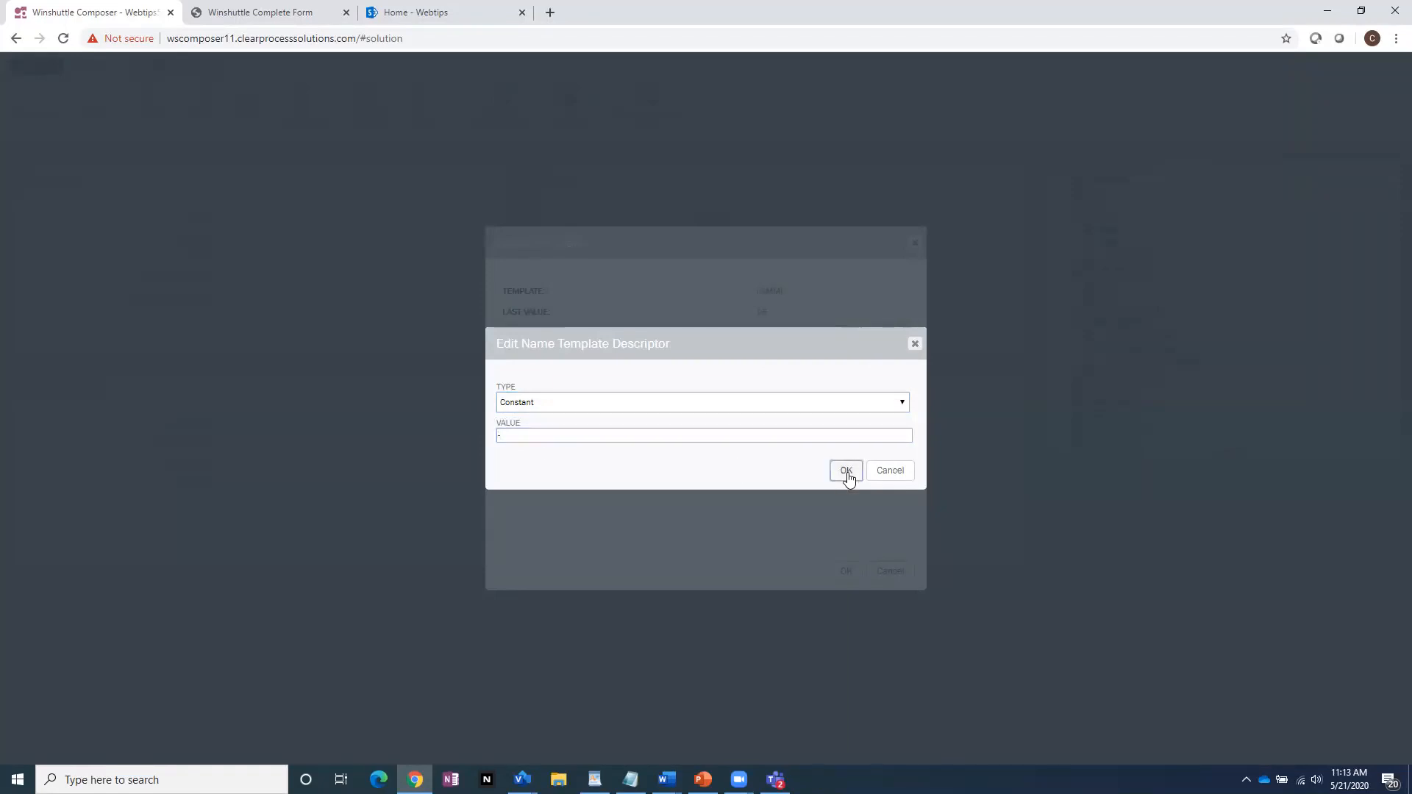
{"action": "left_click", "coordinate": [892, 332]}
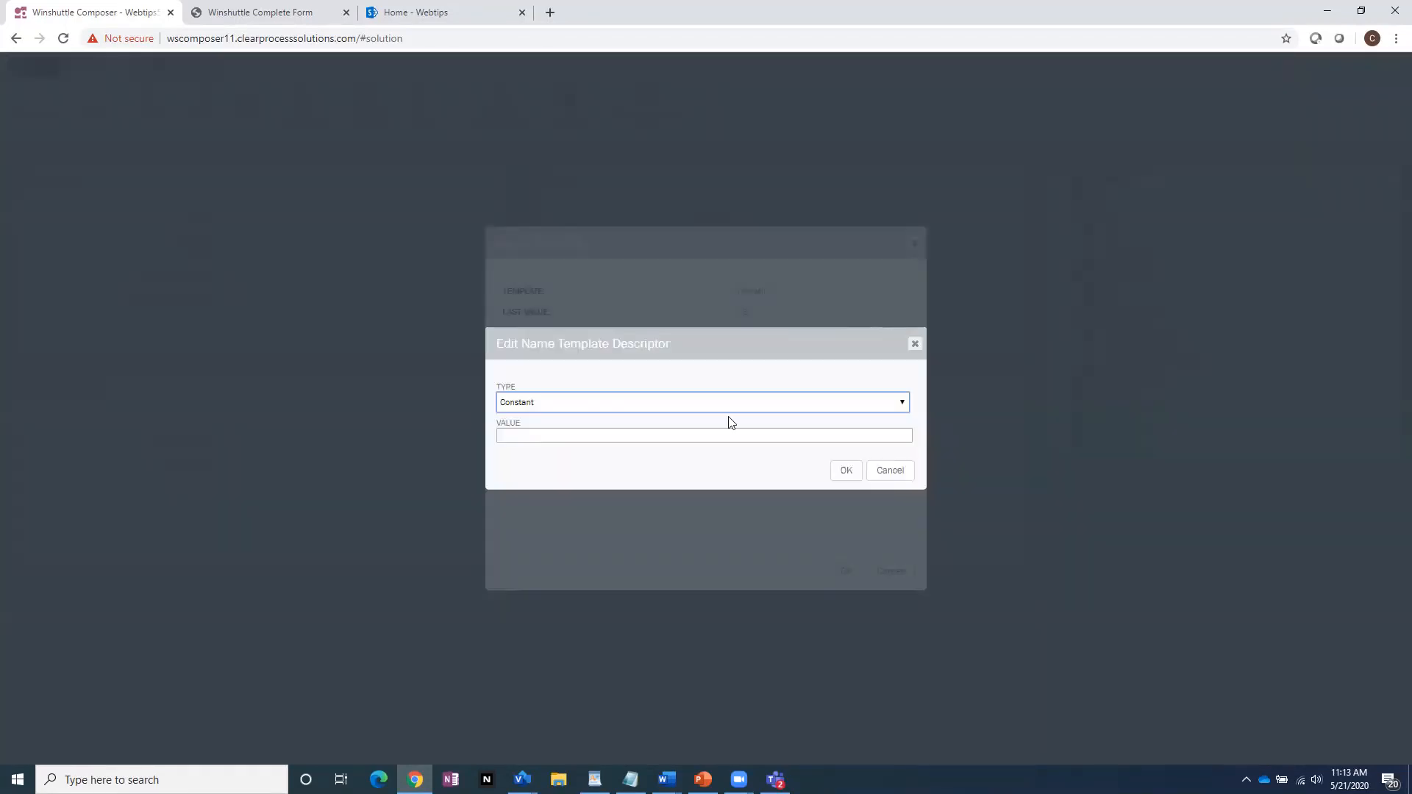
{"action": "left_click", "coordinate": [586, 404]}
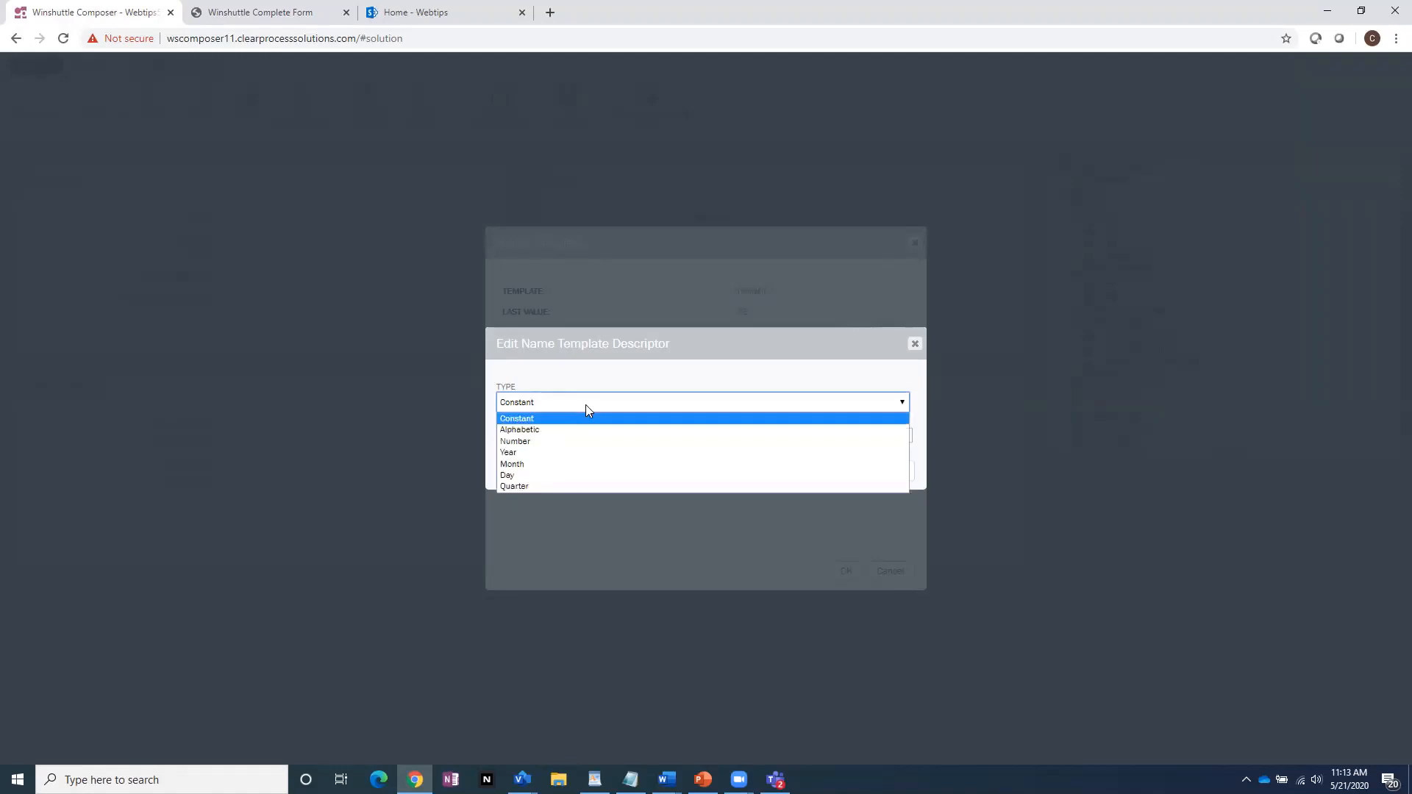
{"action": "left_click", "coordinate": [548, 475]}
{"action": "left_click", "coordinate": [846, 470]}
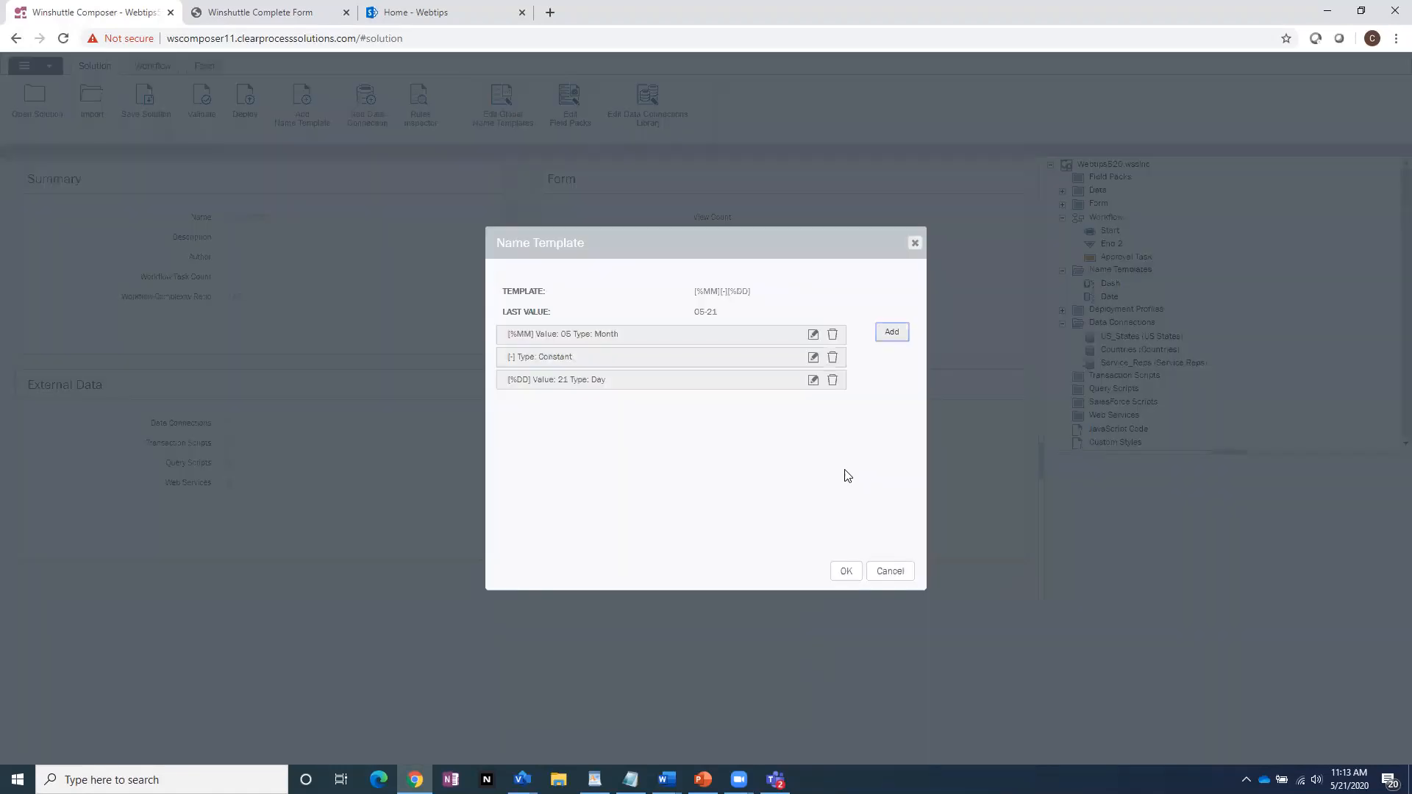
Append another Constant "-" descriptor and a Year descriptor to the Date template, and confirm the template
{"action": "left_click", "coordinate": [891, 334]}
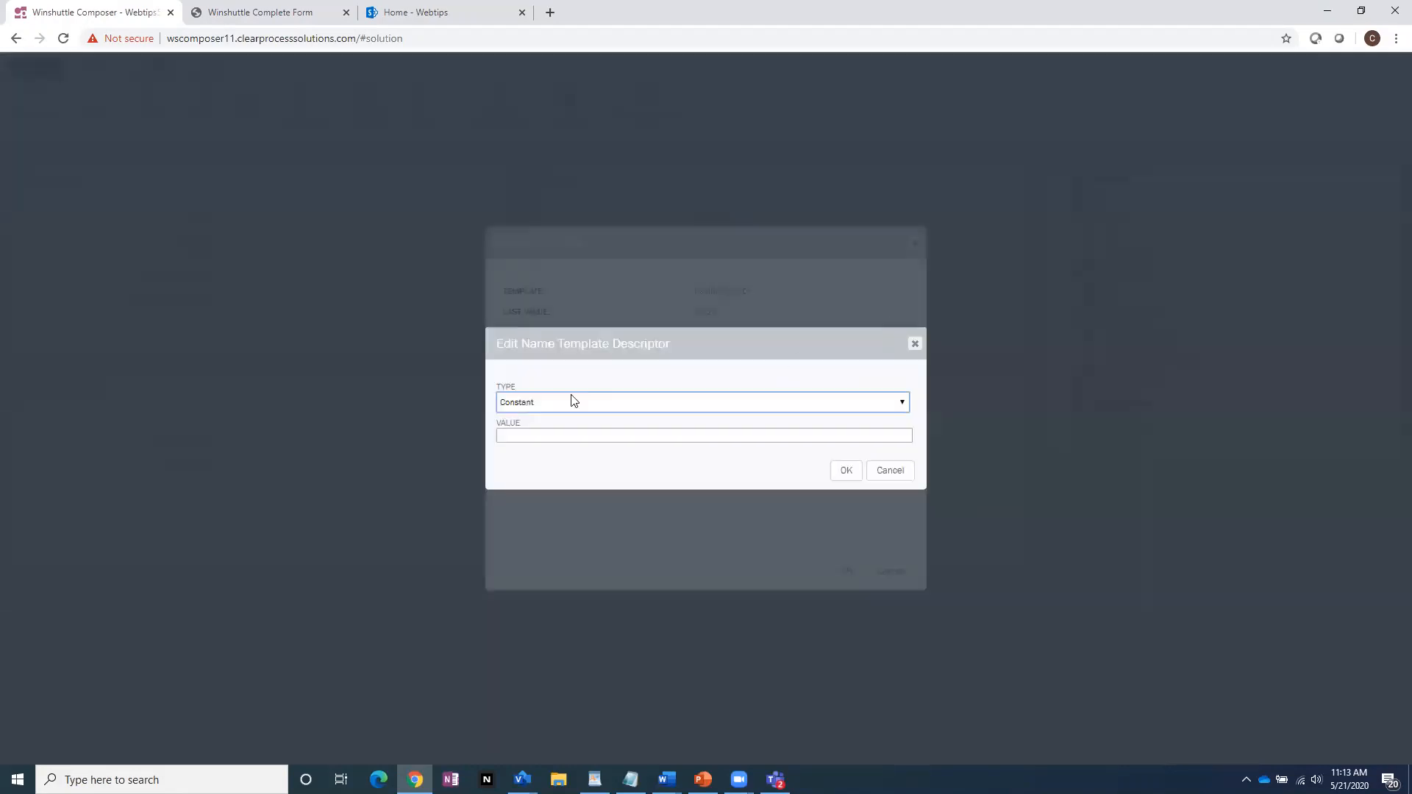
{"action": "left_click", "coordinate": [534, 434]}
{"action": "type", "text": "-"}
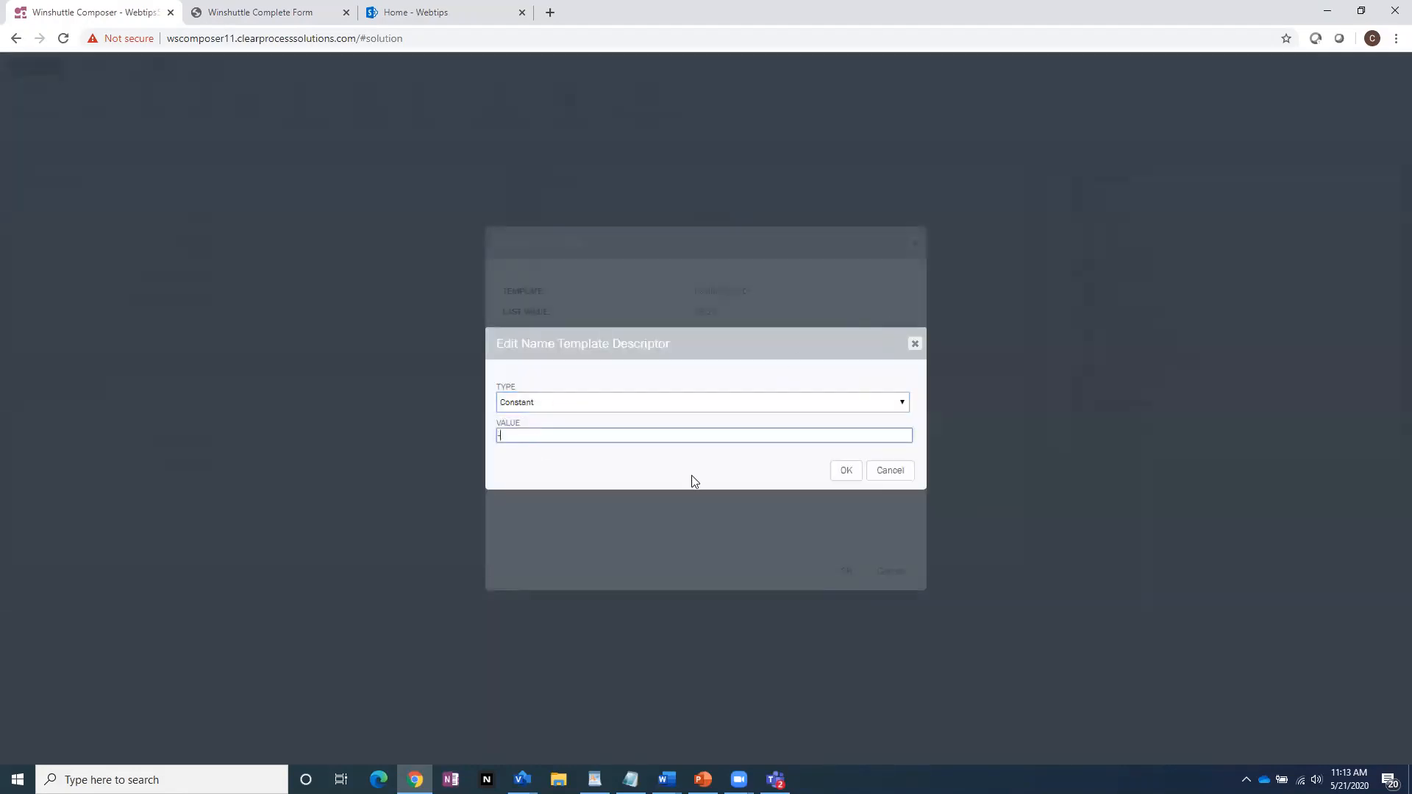
{"action": "left_click", "coordinate": [845, 471]}
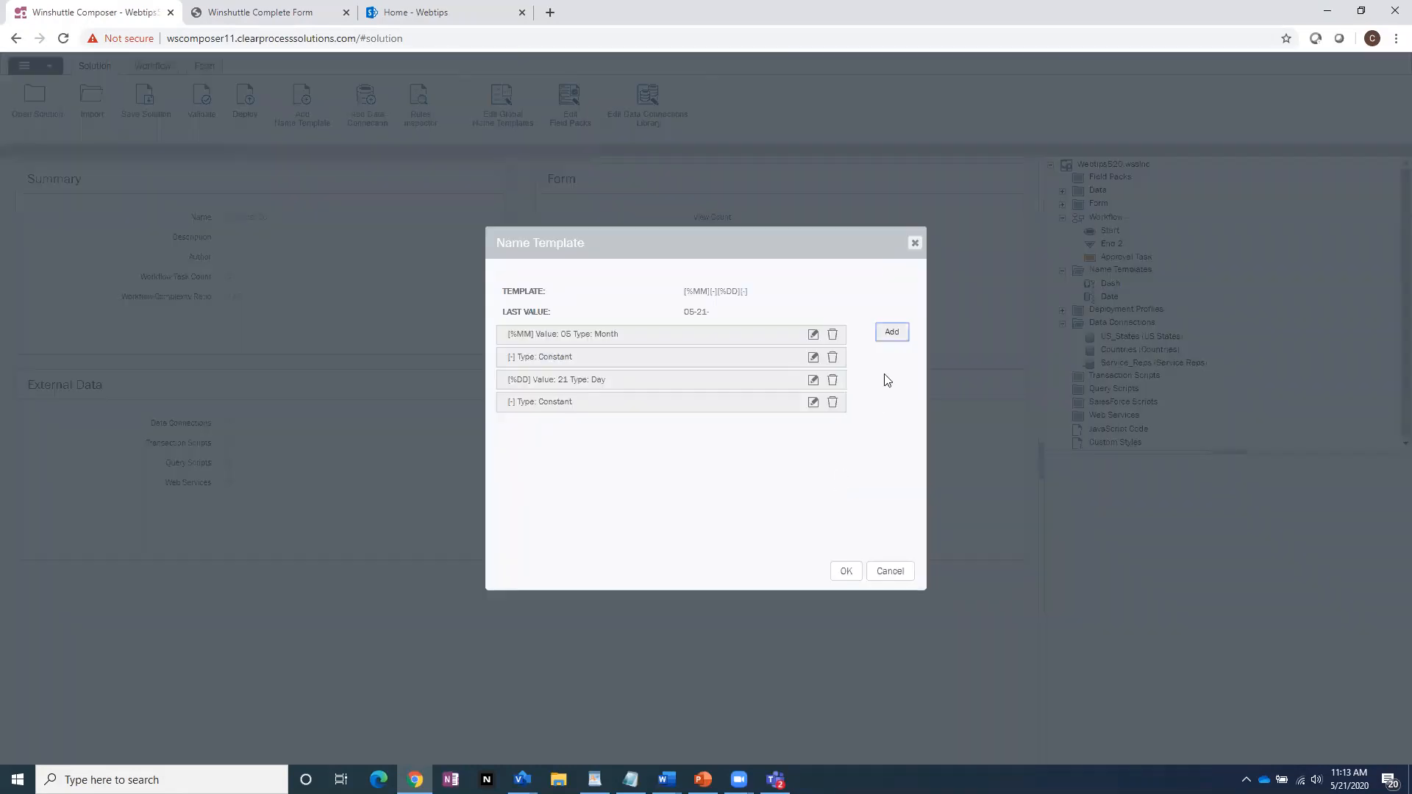
{"action": "left_click", "coordinate": [891, 333]}
{"action": "left_click", "coordinate": [543, 402]}
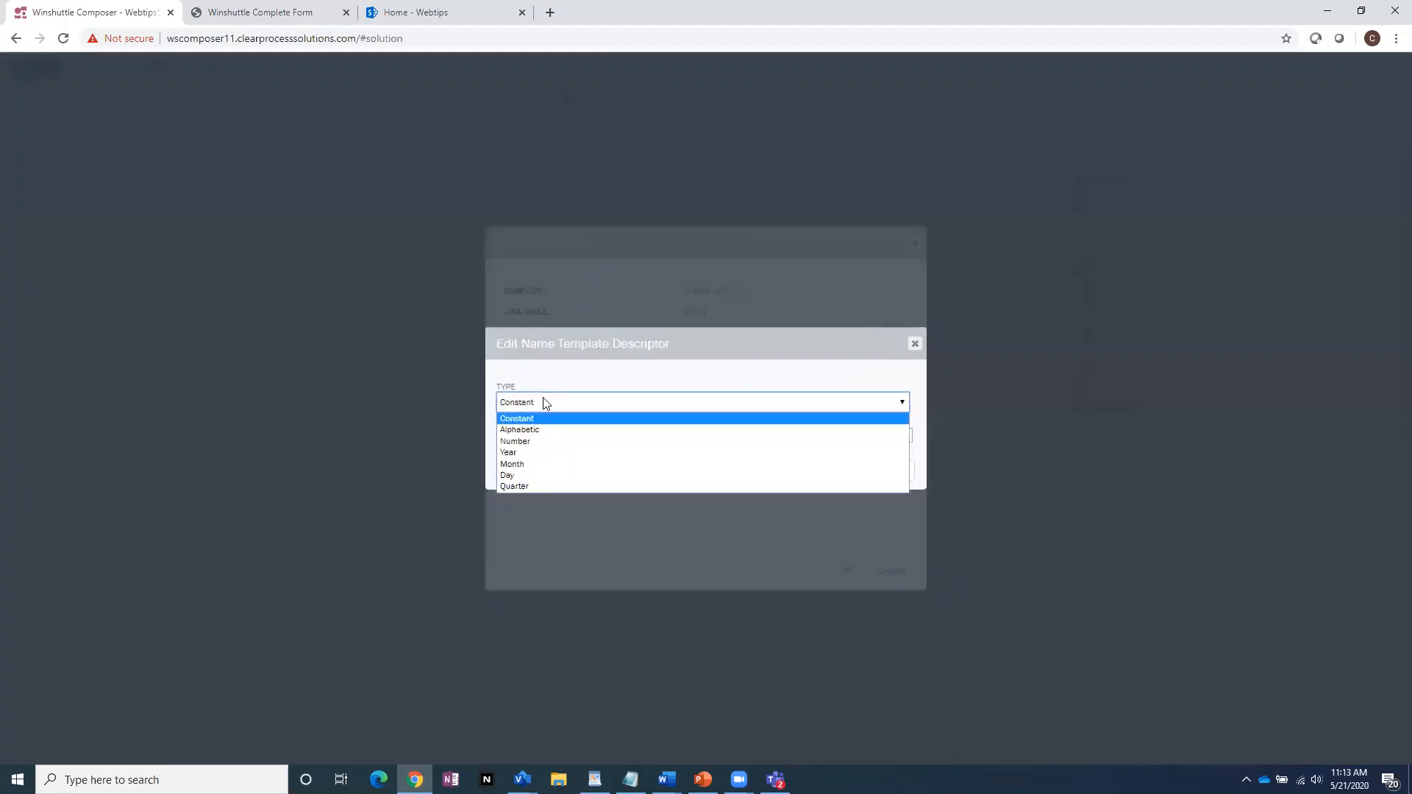
{"action": "left_click", "coordinate": [537, 453]}
{"action": "left_click", "coordinate": [845, 471]}
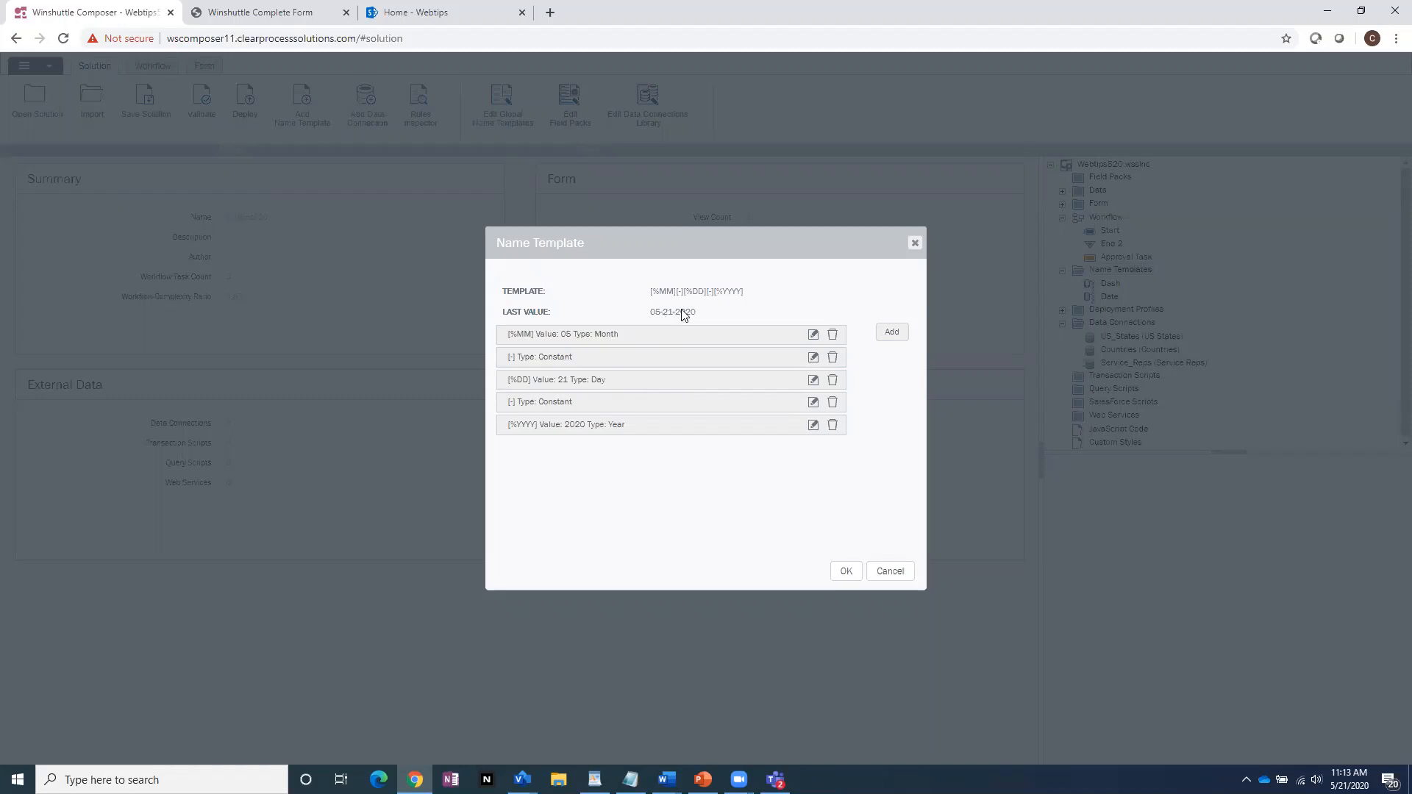
{"action": "left_click", "coordinate": [845, 572]}
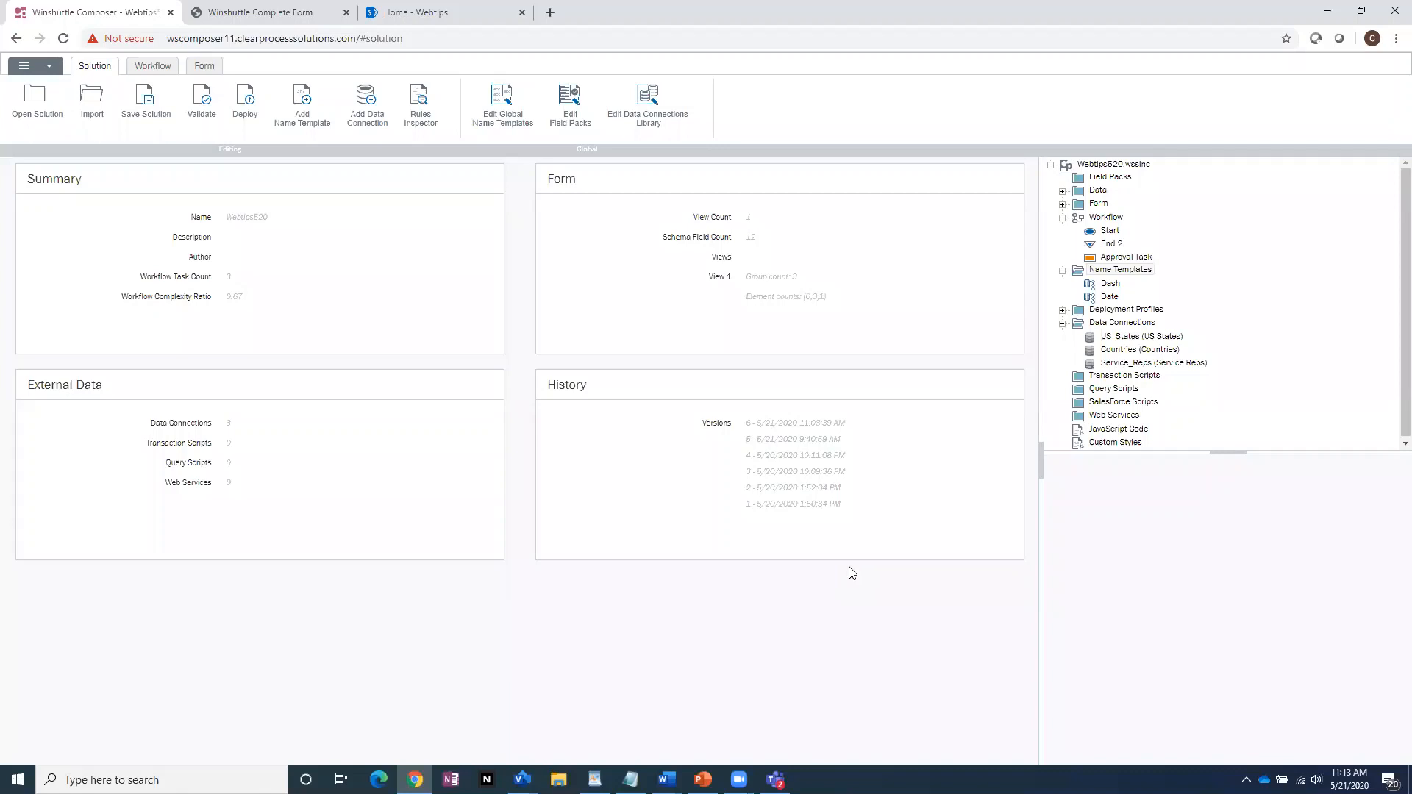
Add a text field named f_request_id to the myFields group in the form data
{"action": "left_click", "coordinate": [206, 66]}
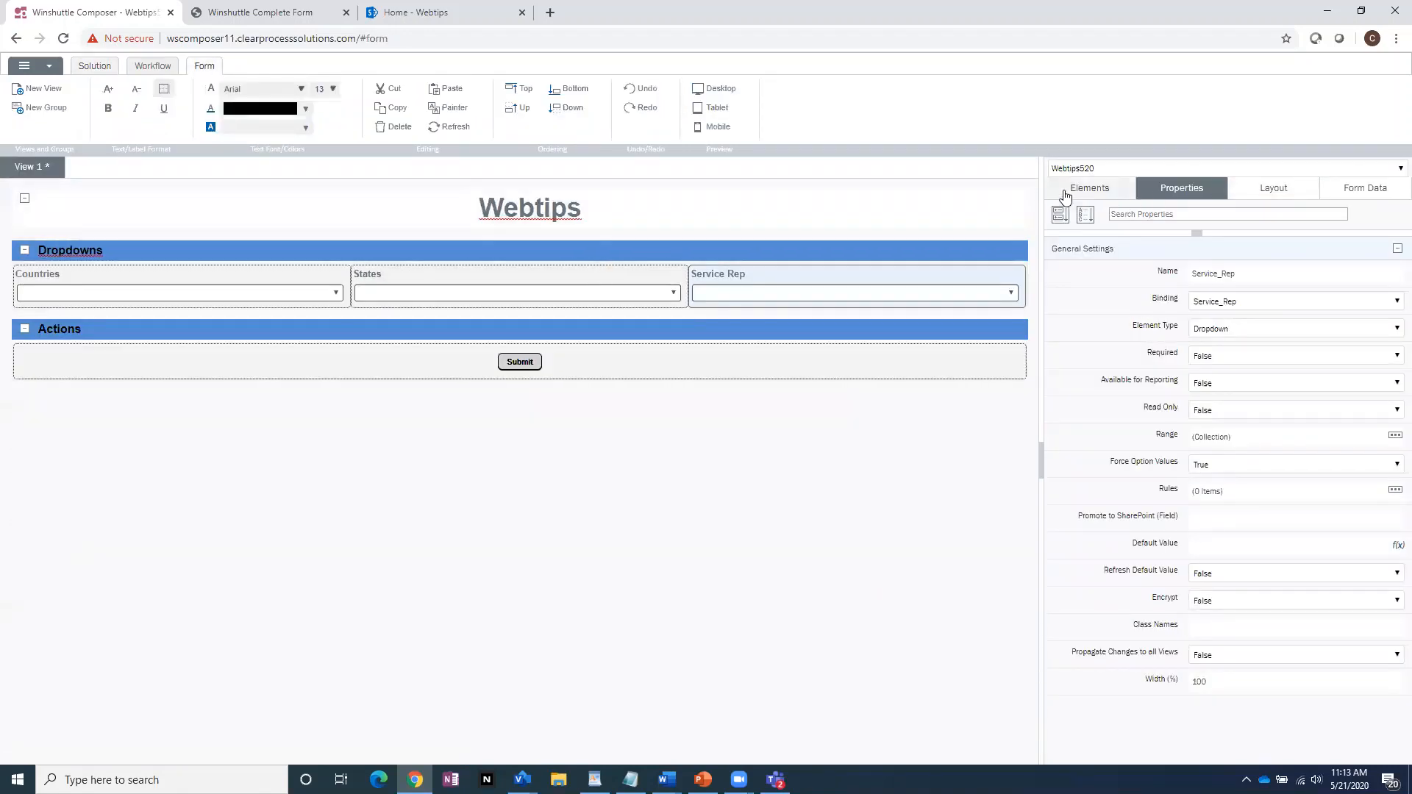
{"action": "left_click", "coordinate": [1089, 188]}
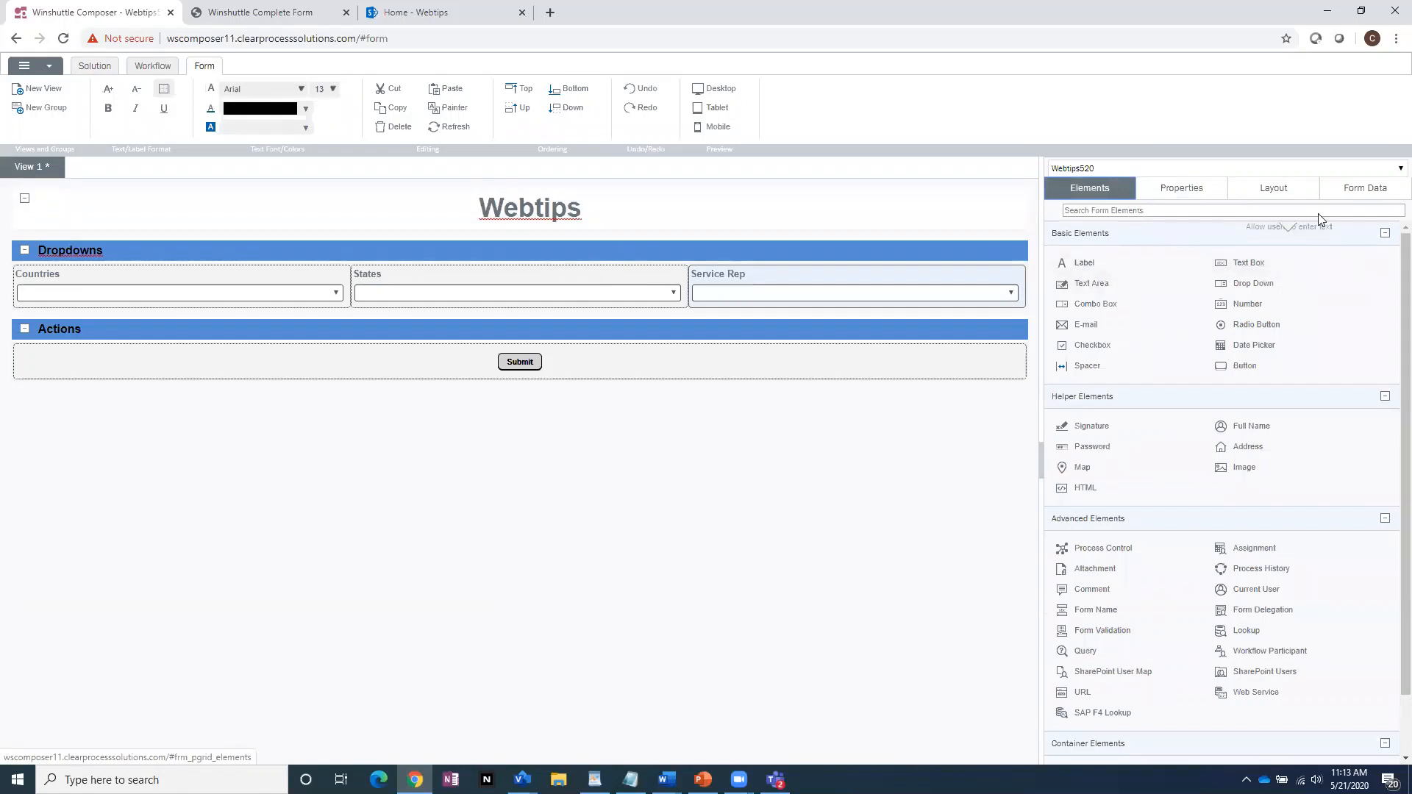
{"action": "left_click", "coordinate": [1352, 190]}
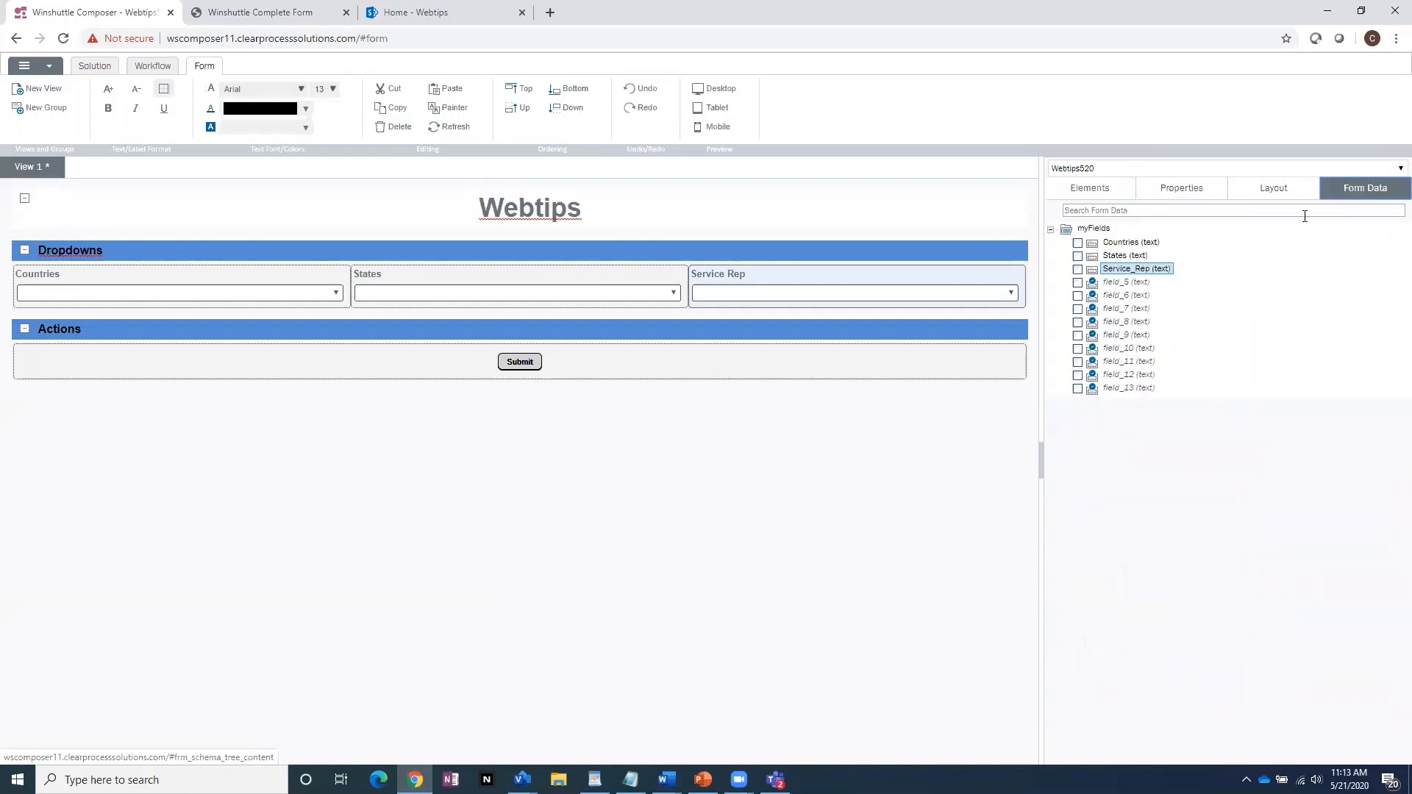
{"action": "right_click", "coordinate": [1100, 229]}
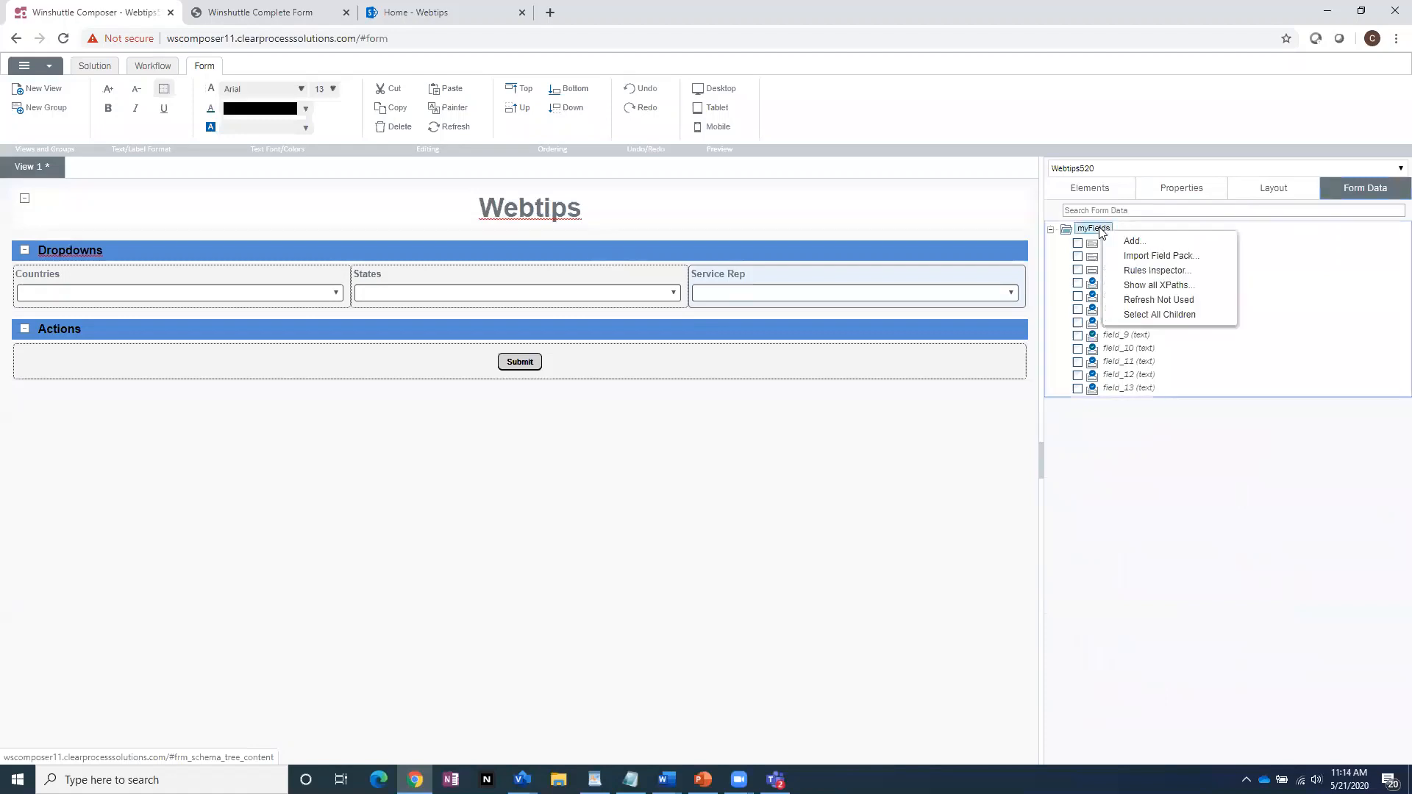
{"action": "left_click", "coordinate": [1136, 242]}
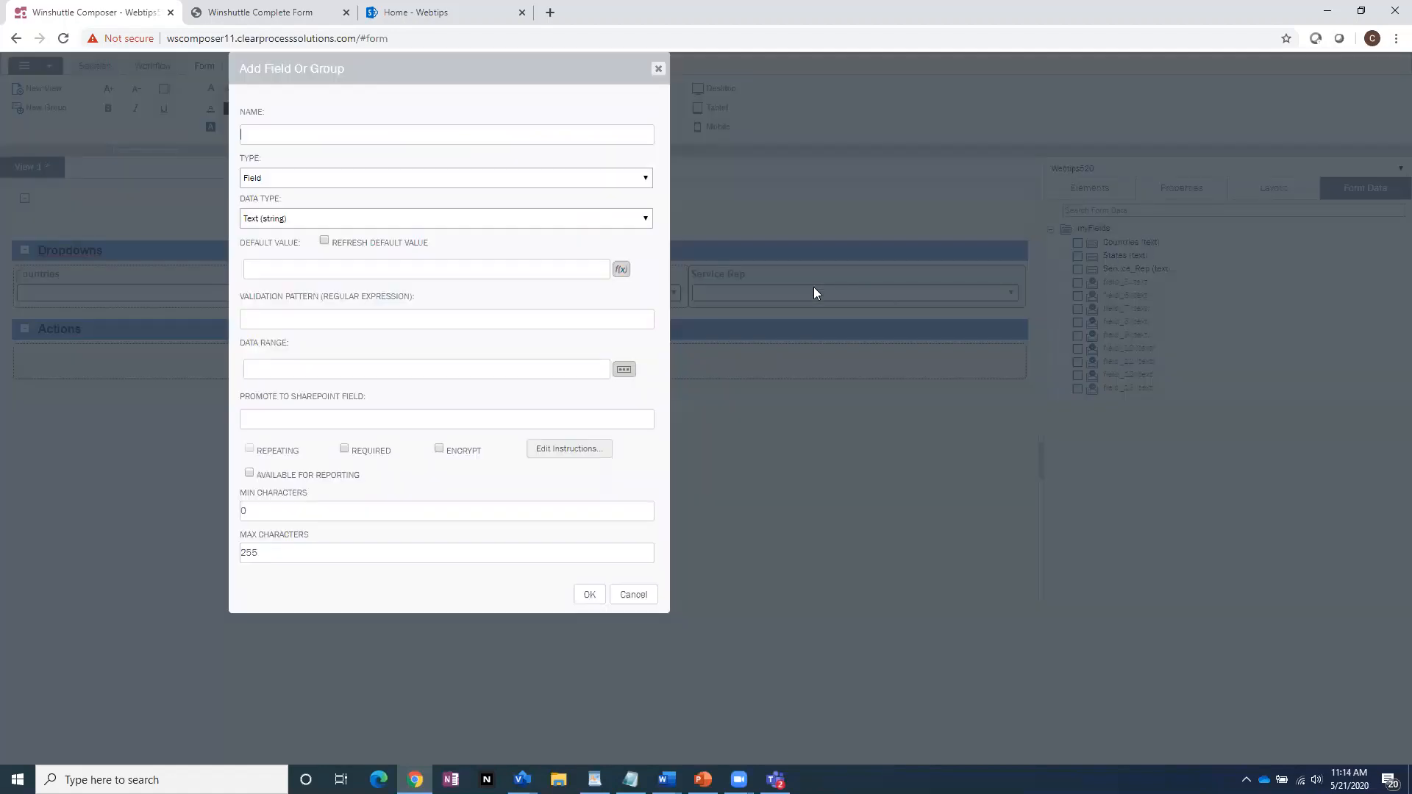
{"action": "type", "text": "req"}
{"action": "key", "text": "BackSpace"}
{"action": "key", "text": "BackSpace"}
{"action": "type", "text": "f_request_id"}
{"action": "left_click", "coordinate": [589, 593]}
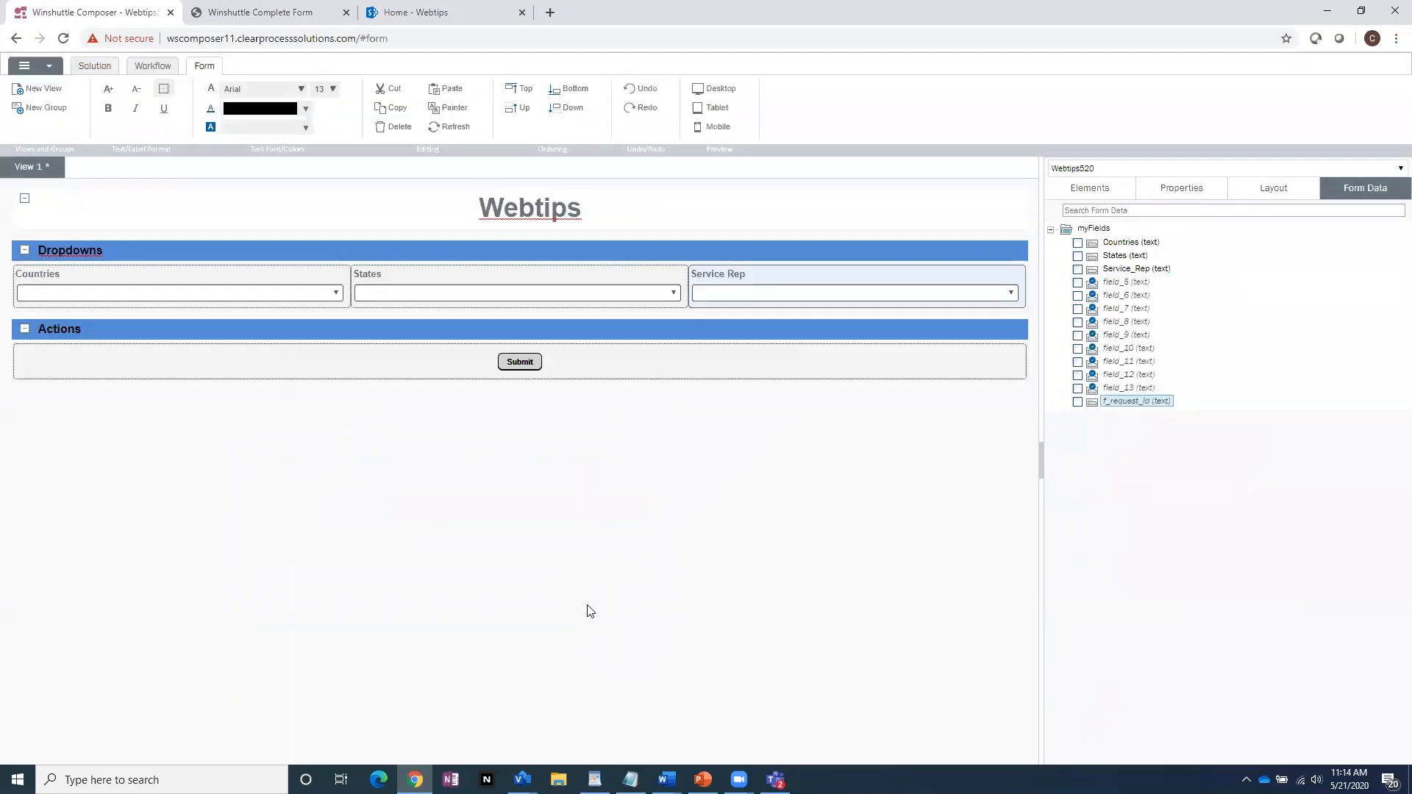
Insert a Form Name element above the Webtips heading and show its properties
{"action": "left_click", "coordinate": [1080, 189]}
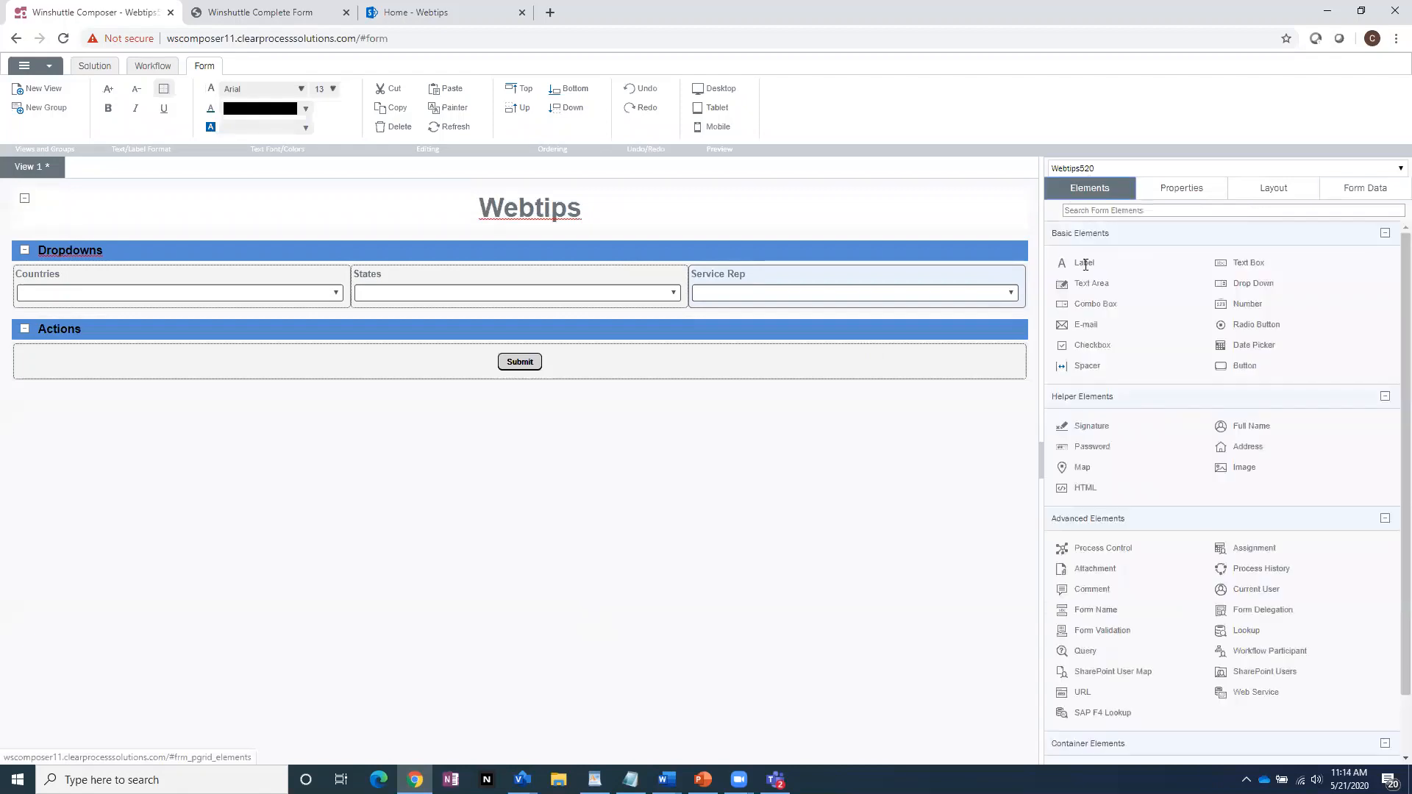
{"action": "left_click", "coordinate": [1108, 616]}
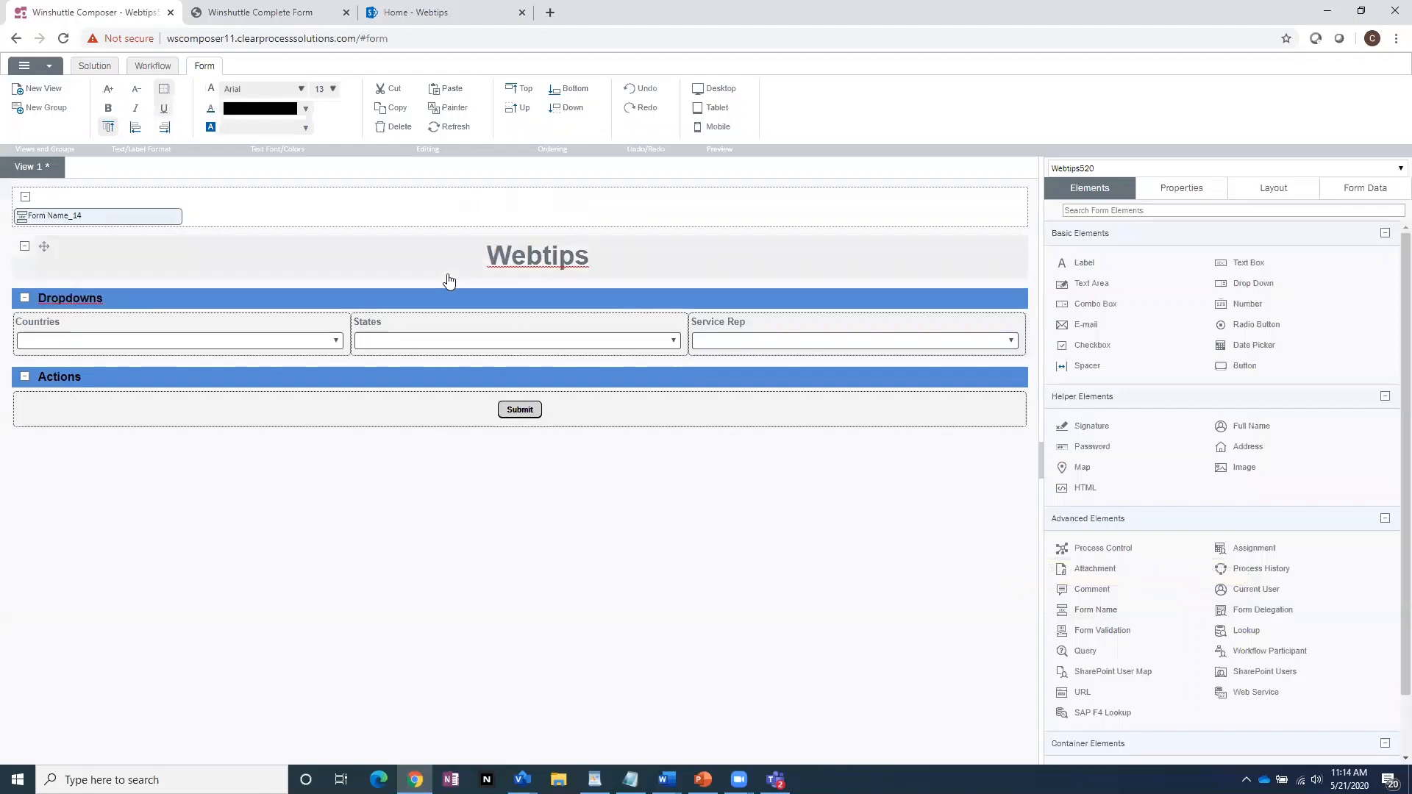
{"action": "left_click", "coordinate": [148, 221]}
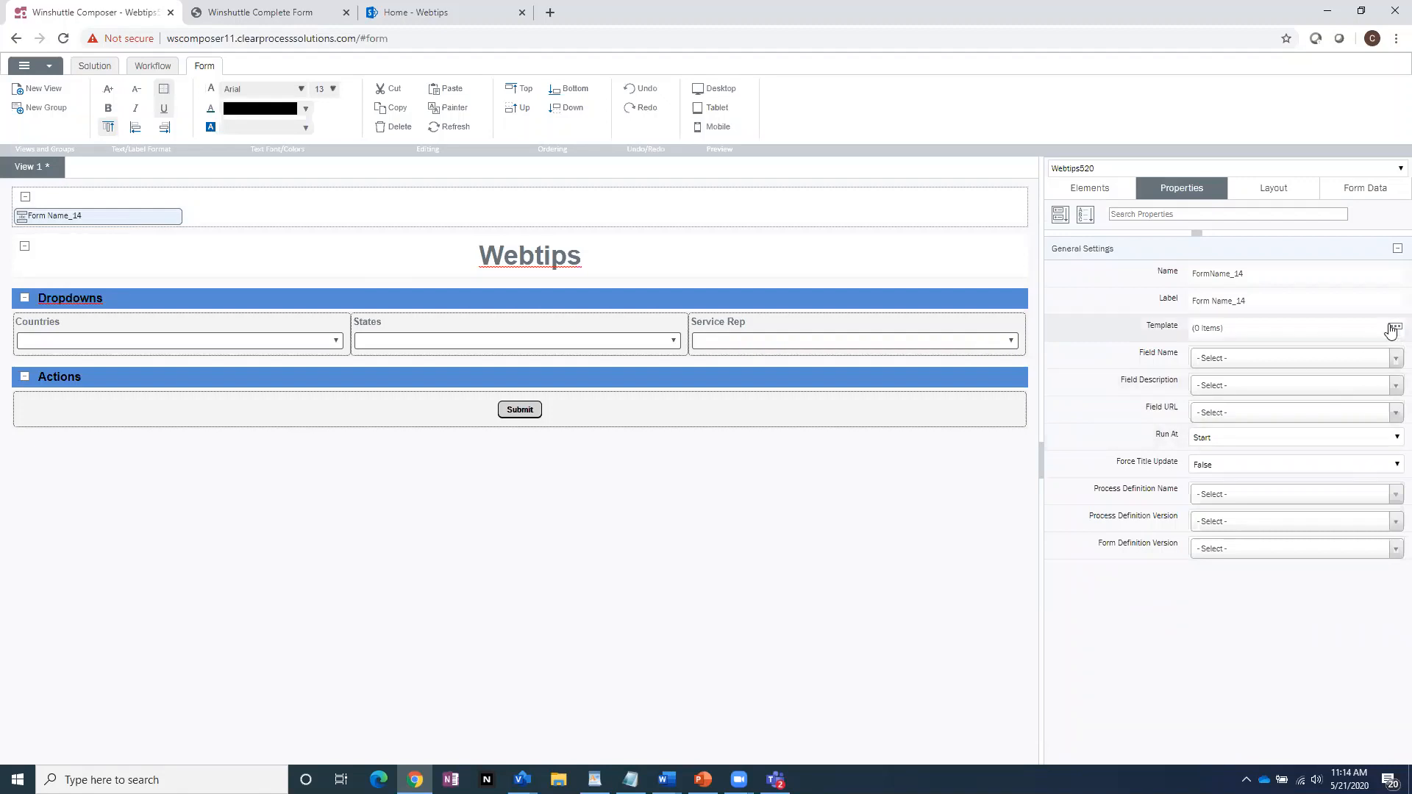
Build the Form Name element's template from the solution name template Date
{"action": "left_click", "coordinate": [1395, 329]}
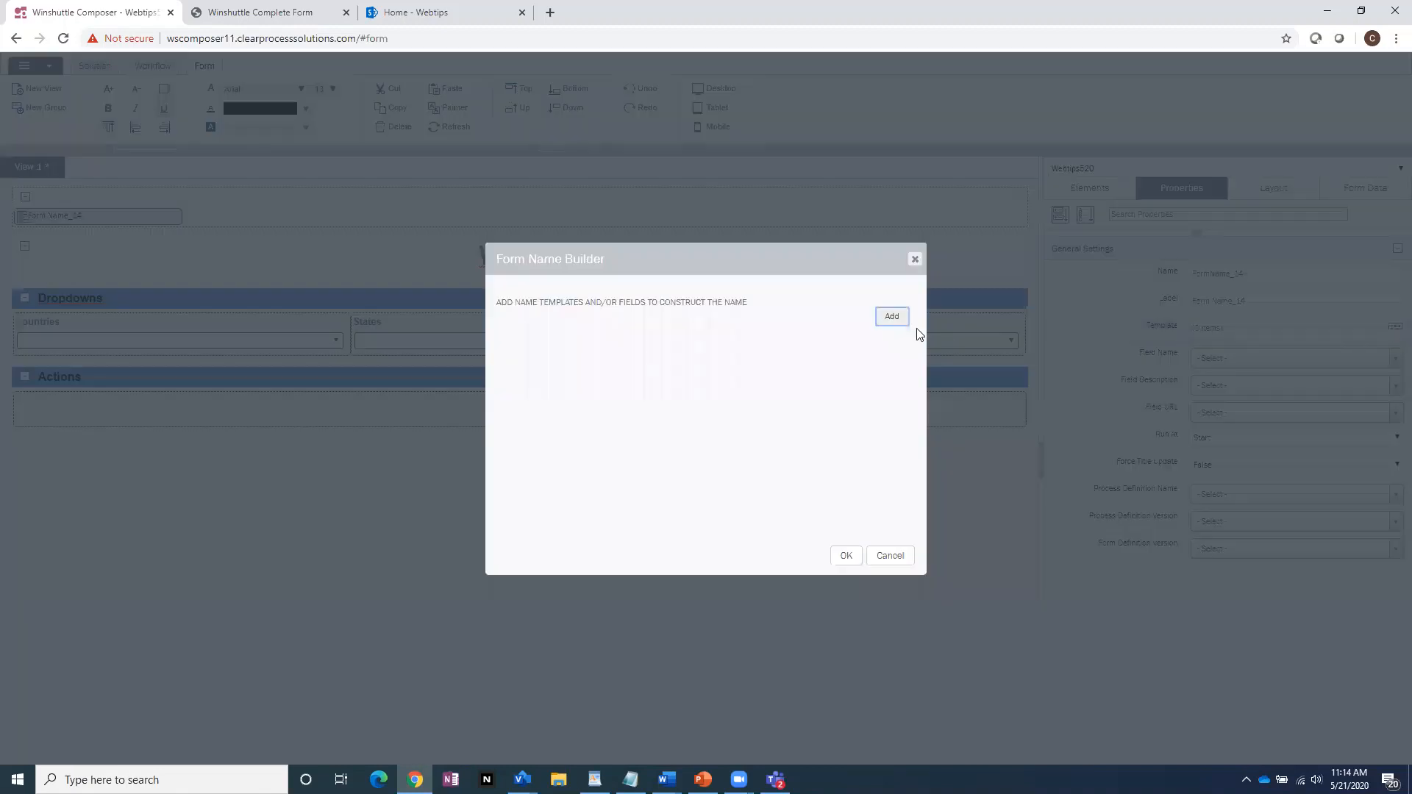
{"action": "left_click", "coordinate": [915, 259]}
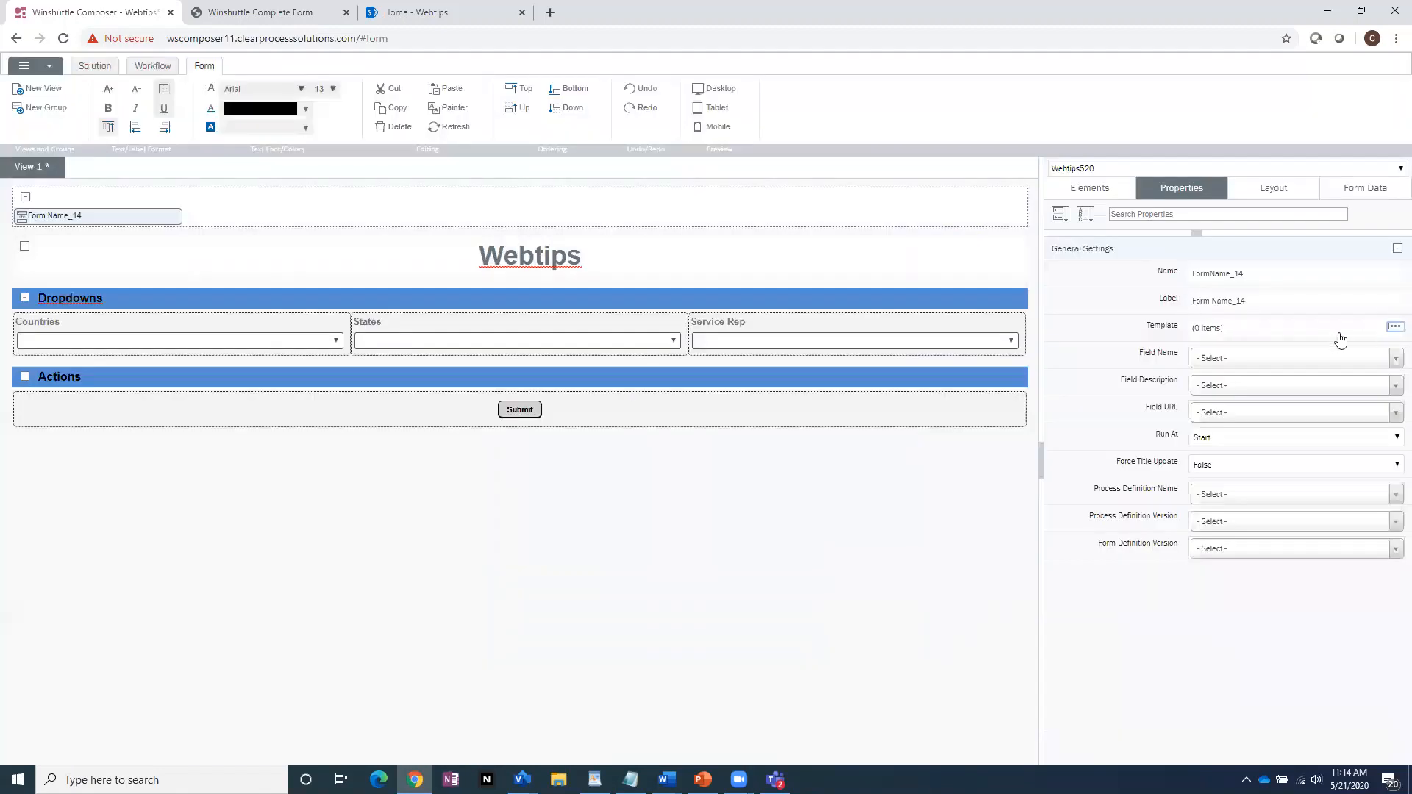
{"action": "left_click", "coordinate": [1395, 329]}
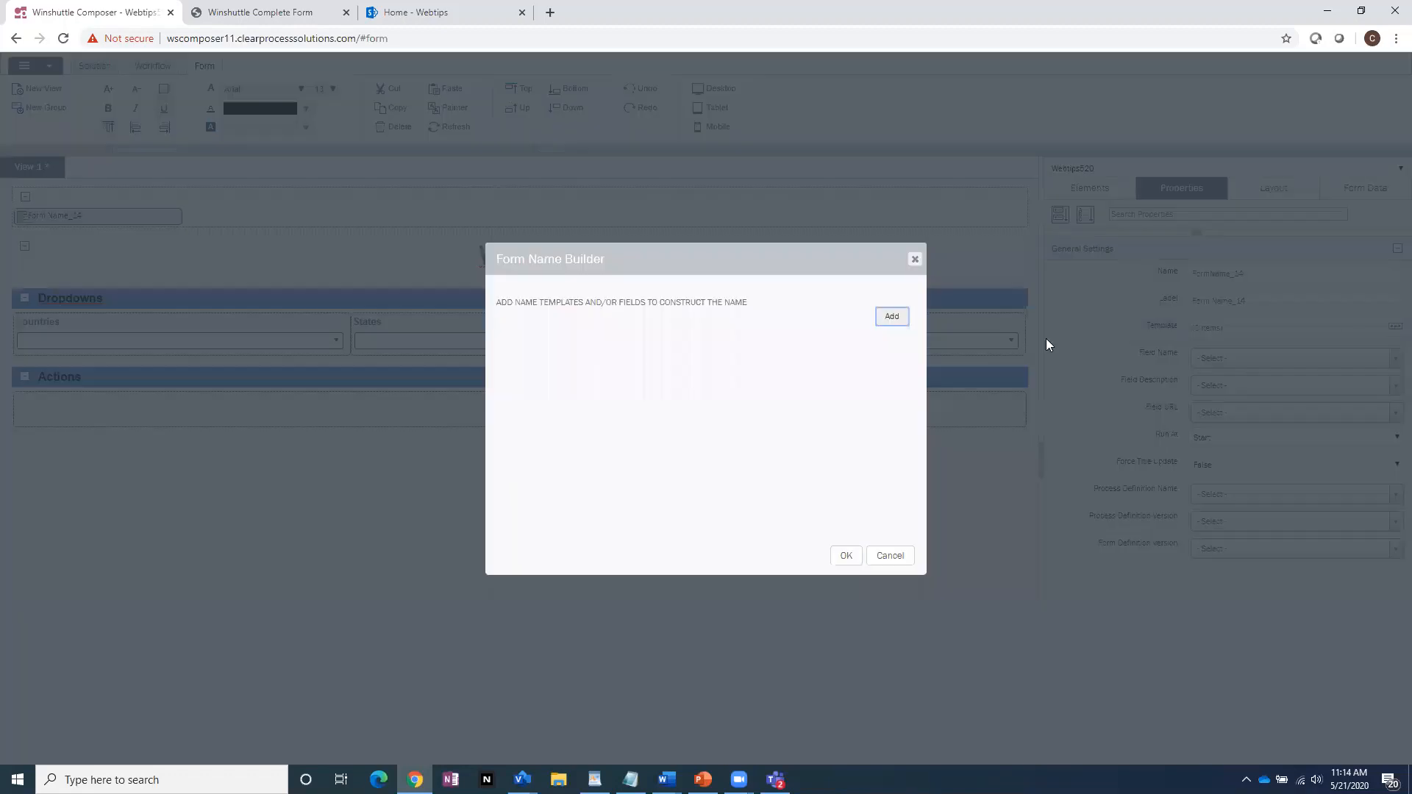
{"action": "left_click", "coordinate": [890, 316]}
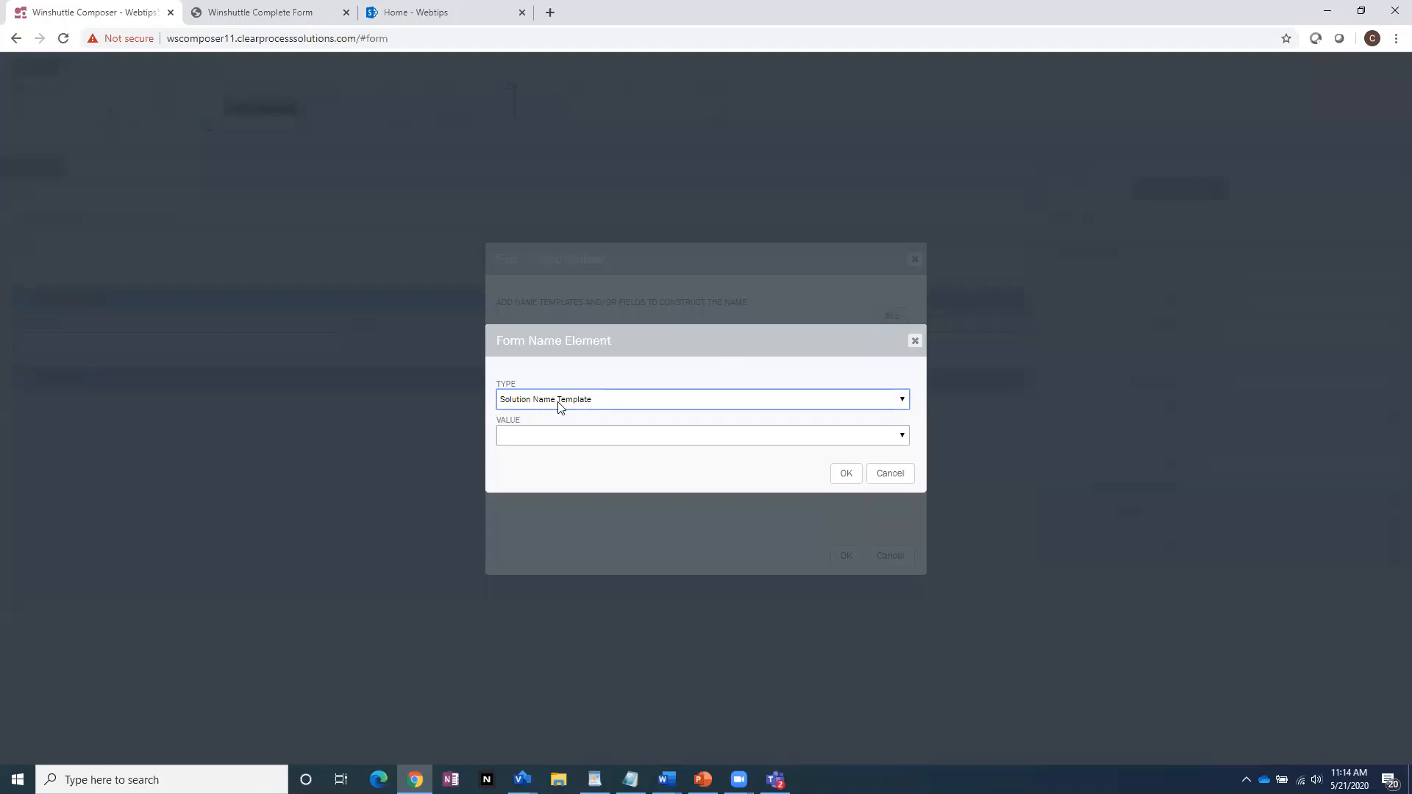
{"action": "left_click", "coordinate": [531, 435]}
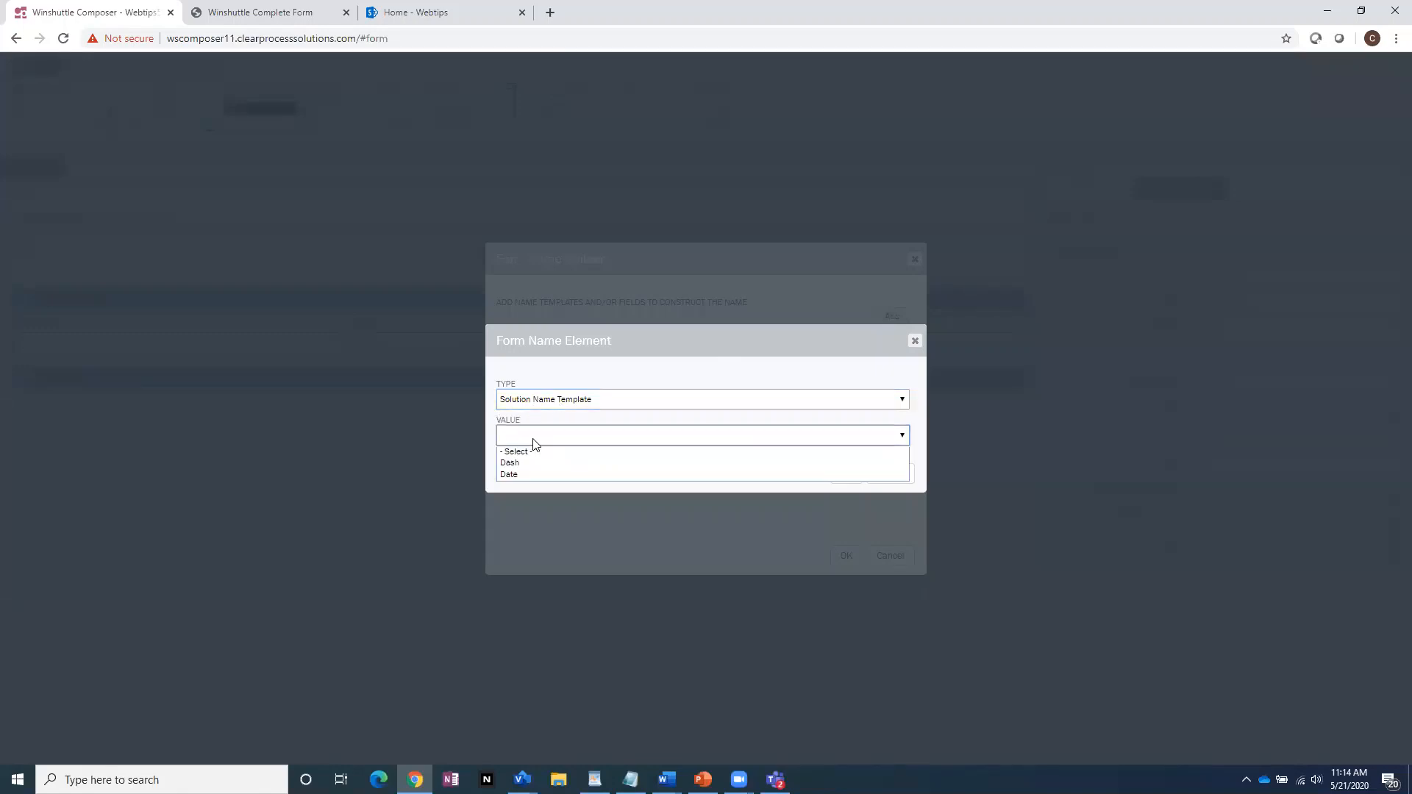
{"action": "left_click", "coordinate": [513, 474]}
{"action": "left_click", "coordinate": [847, 474]}
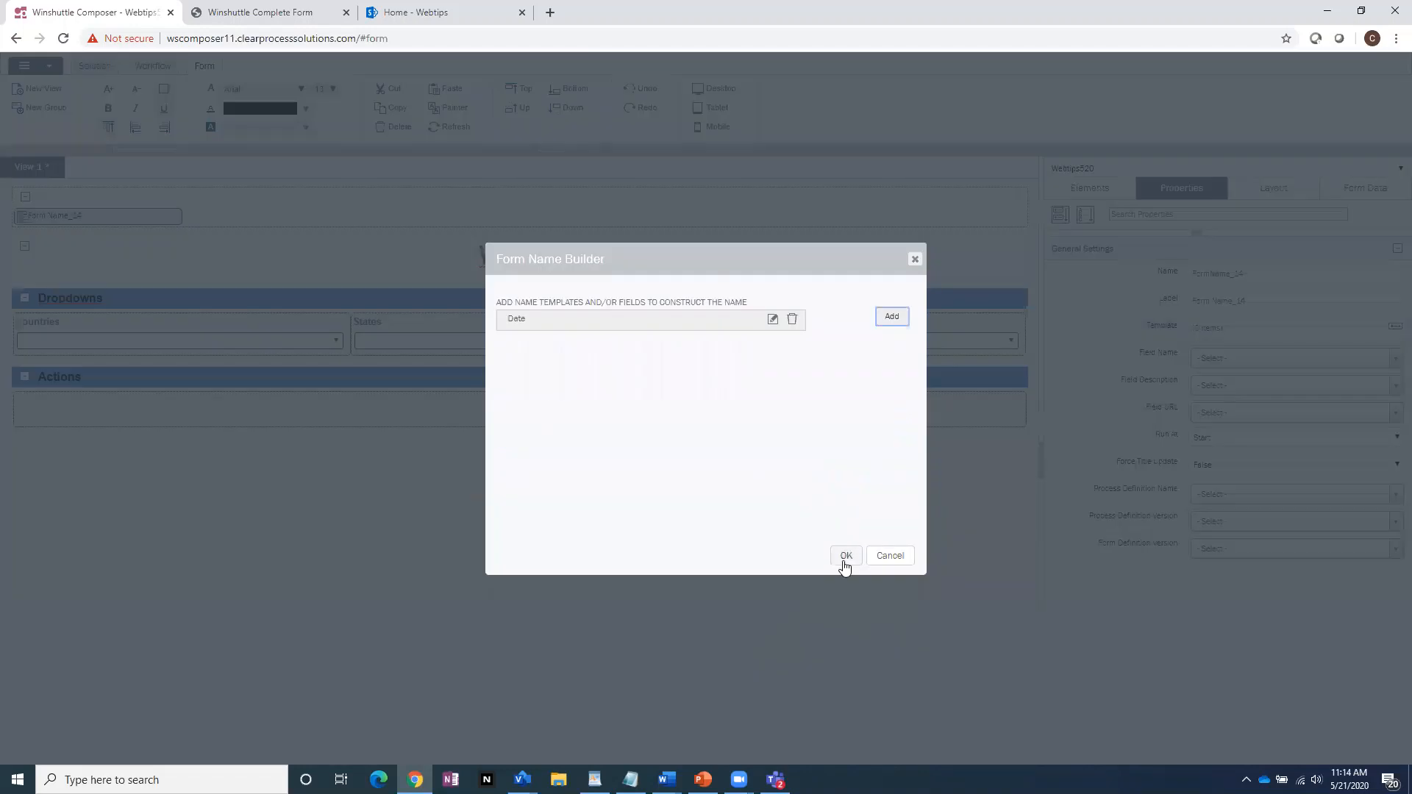
{"action": "left_click", "coordinate": [846, 556]}
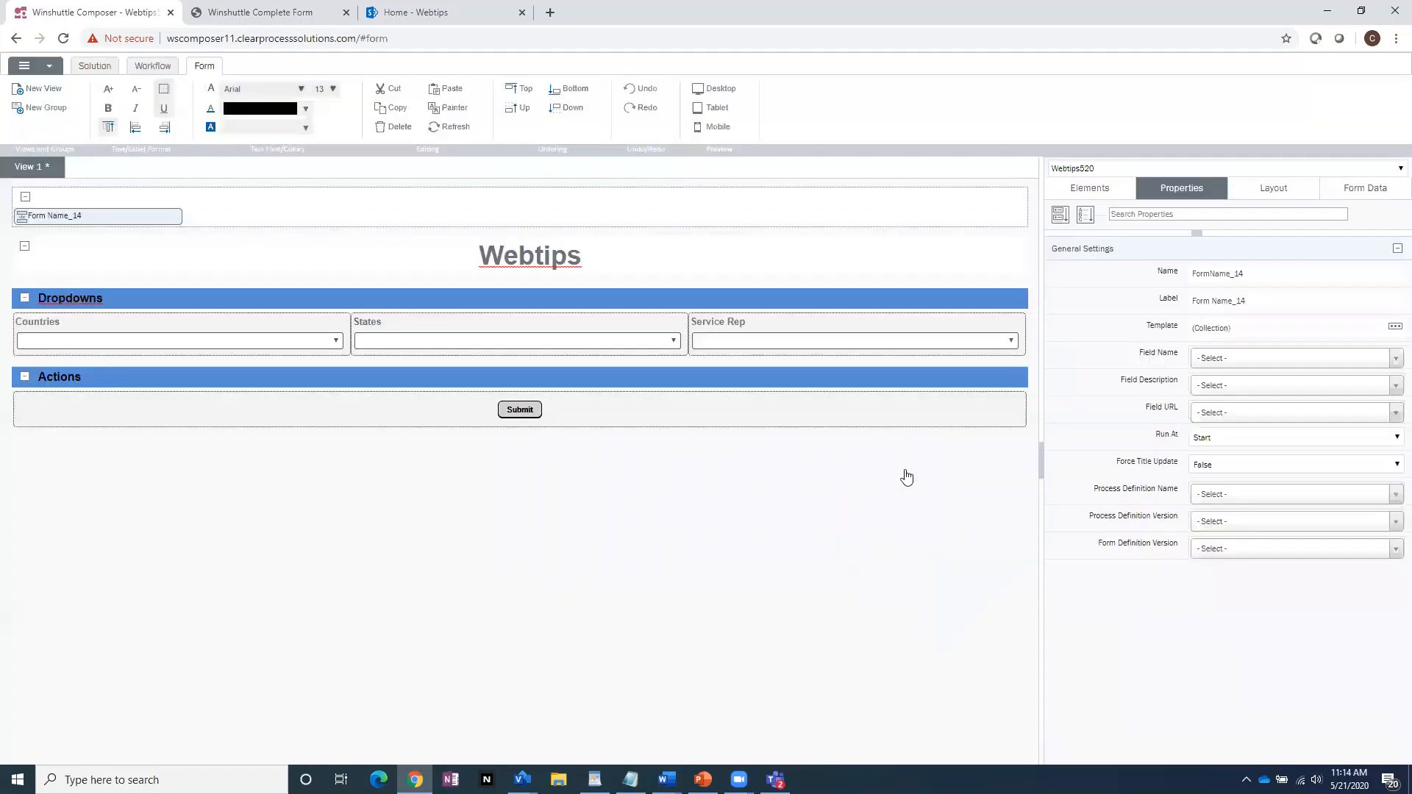
Store the form name in the f_request_id field and set the element to run at End
{"action": "left_click", "coordinate": [1224, 359]}
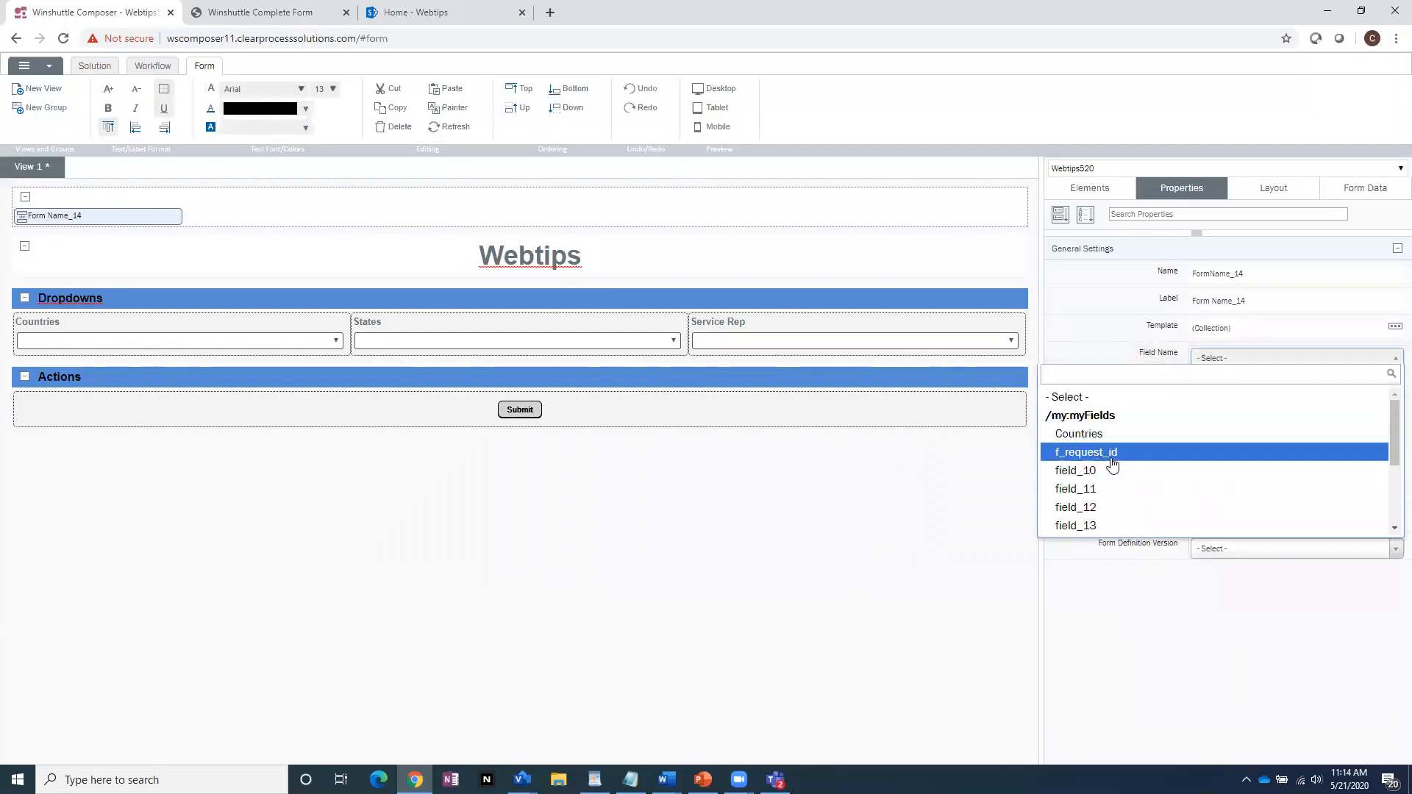
{"action": "left_click", "coordinate": [1111, 458]}
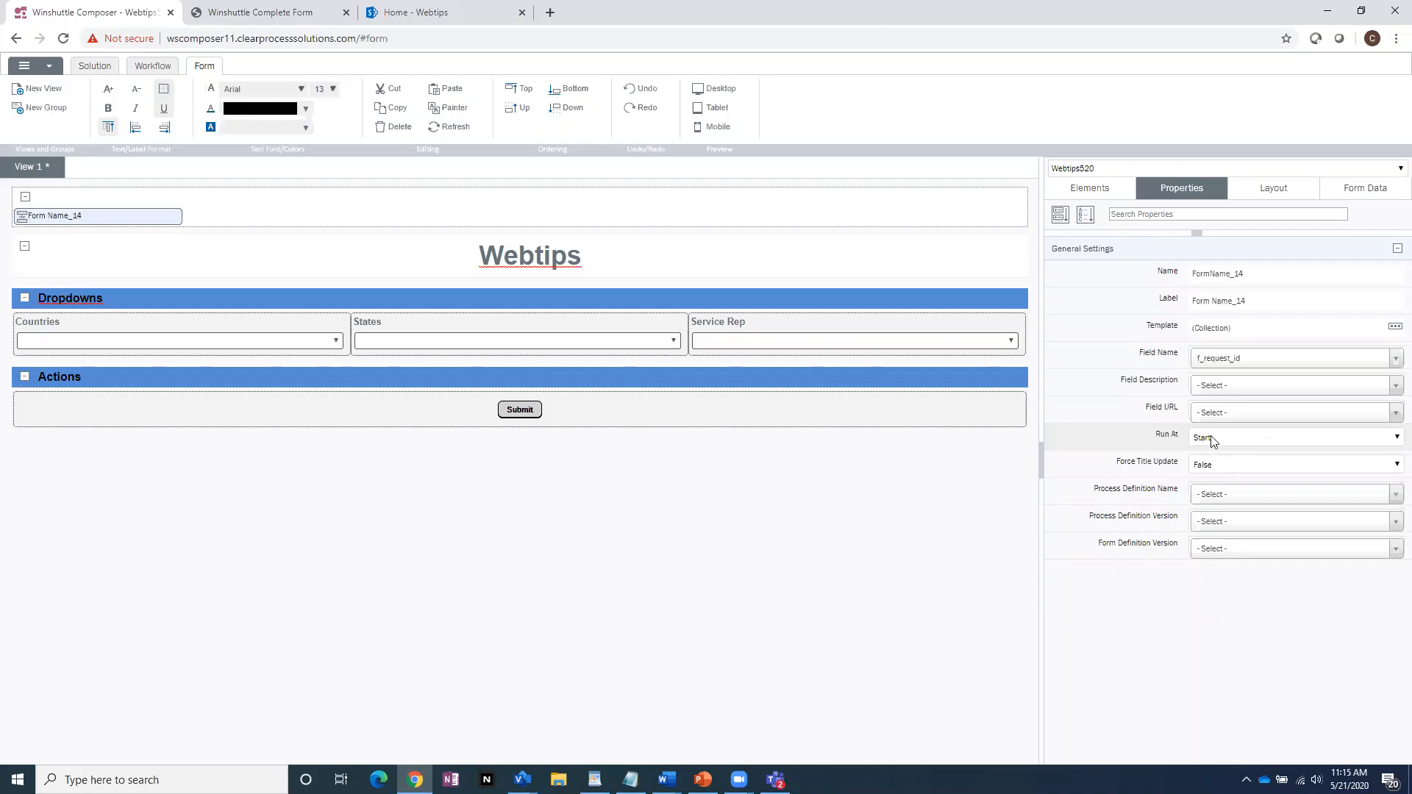
{"action": "left_click", "coordinate": [1215, 440]}
{"action": "left_click", "coordinate": [1206, 462]}
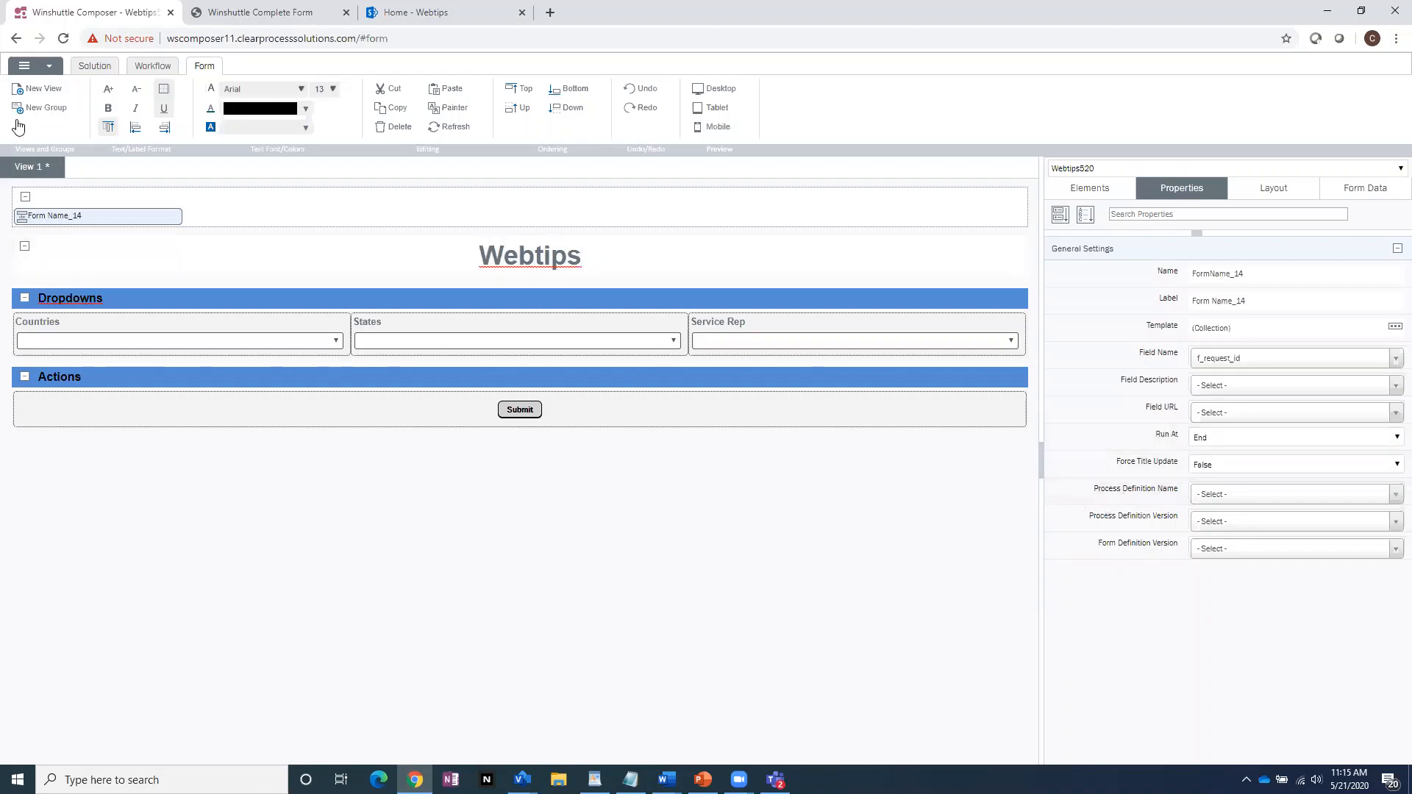
Save the solution to the forms site as Webtips520.wssinc and deploy it with the Default profile
{"action": "left_click", "coordinate": [101, 67]}
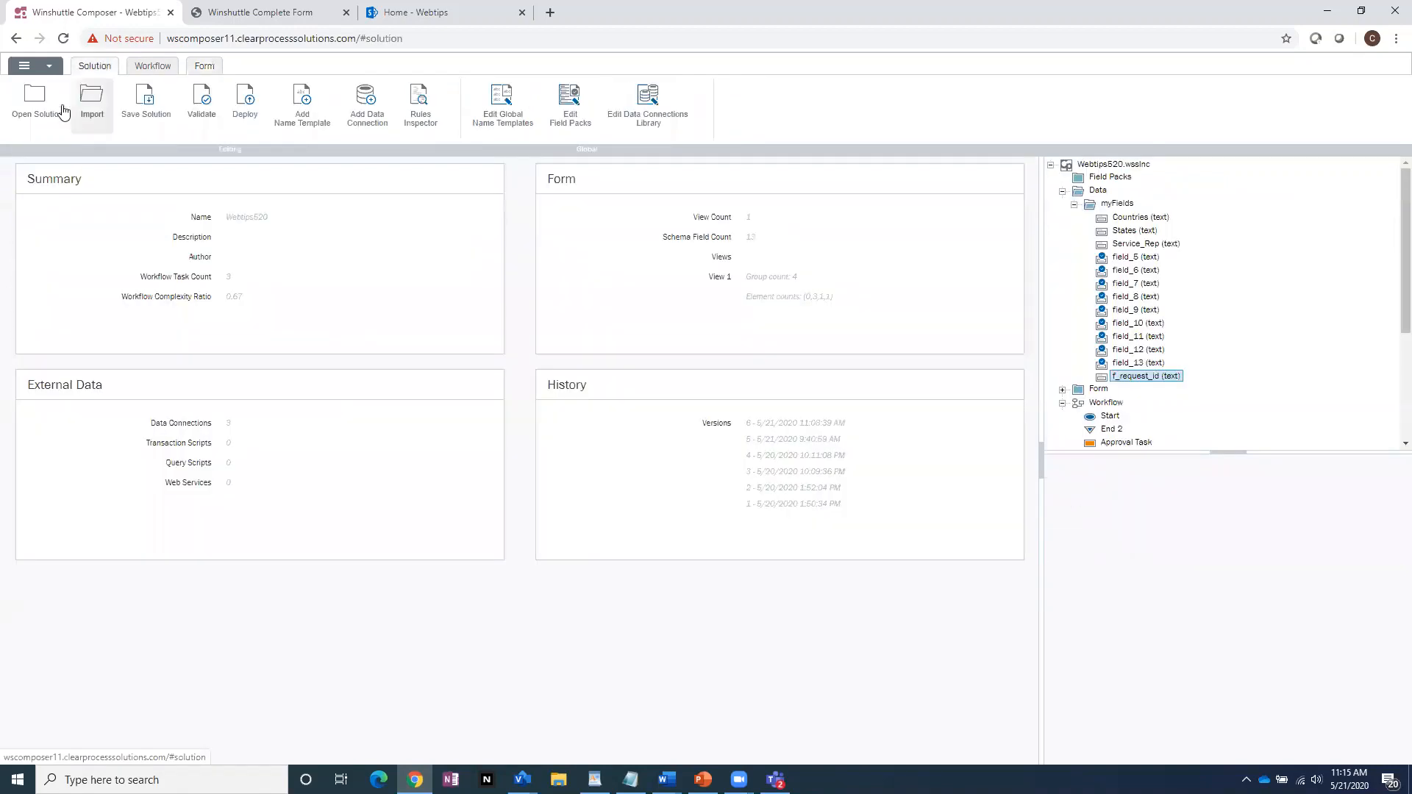
{"action": "left_click", "coordinate": [245, 118]}
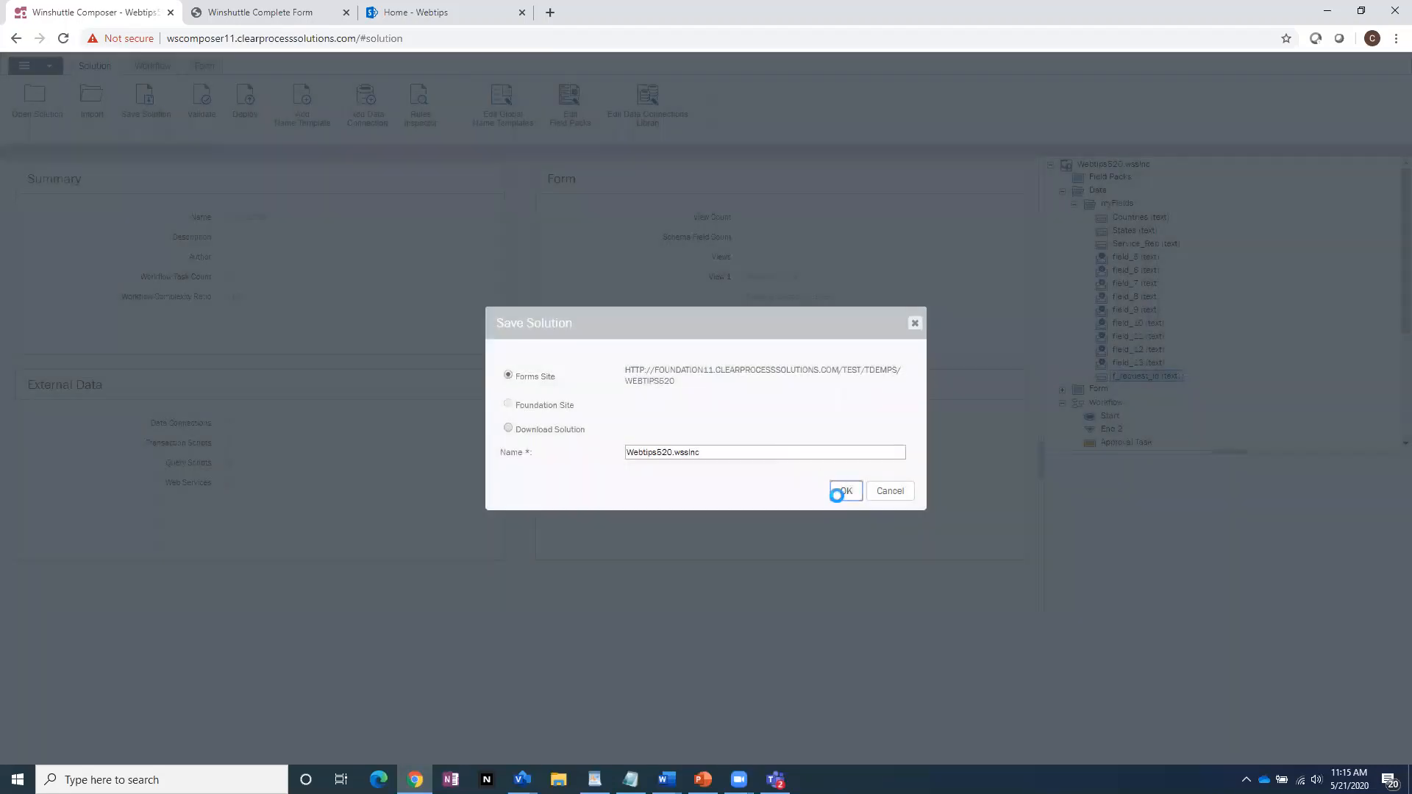
{"action": "left_click", "coordinate": [832, 490]}
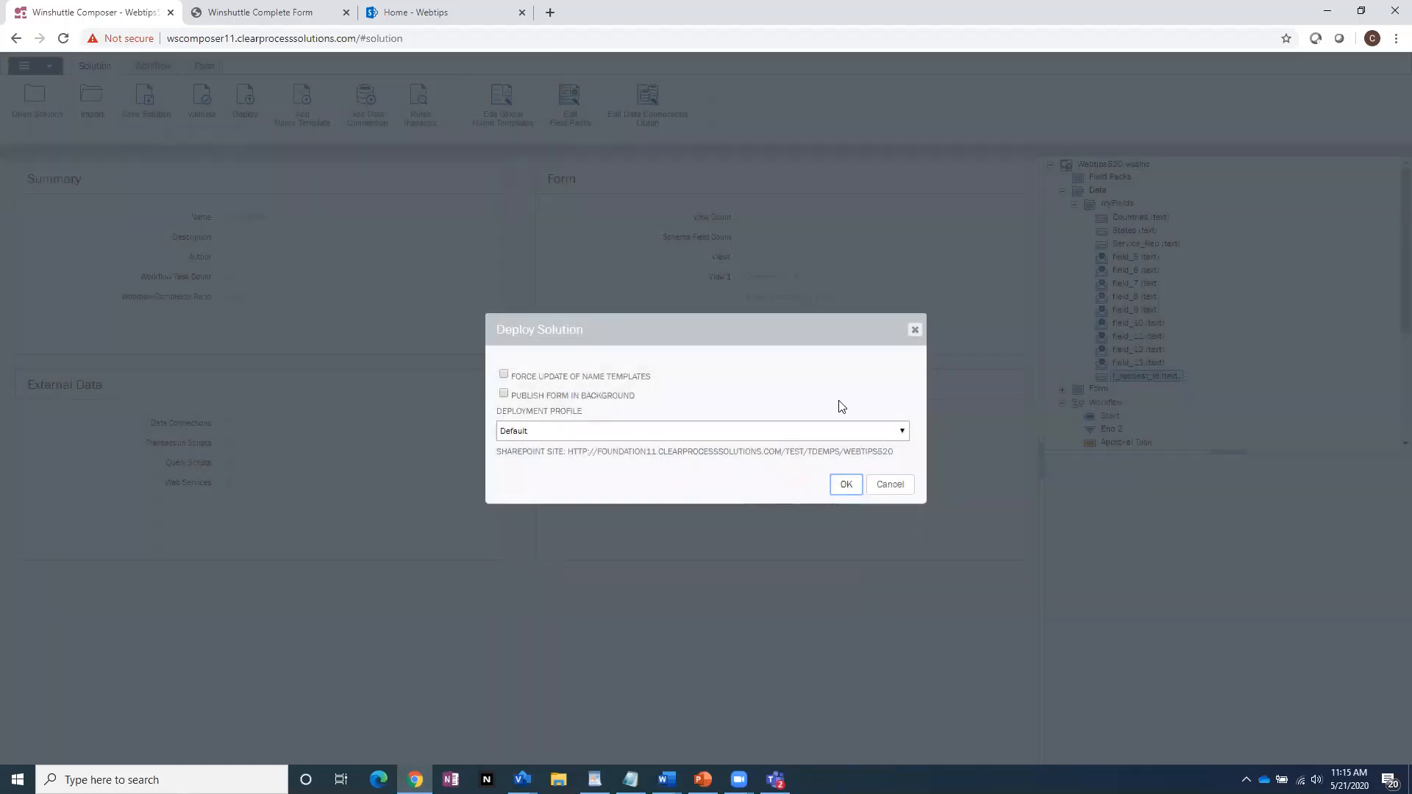
{"action": "left_click", "coordinate": [838, 484]}
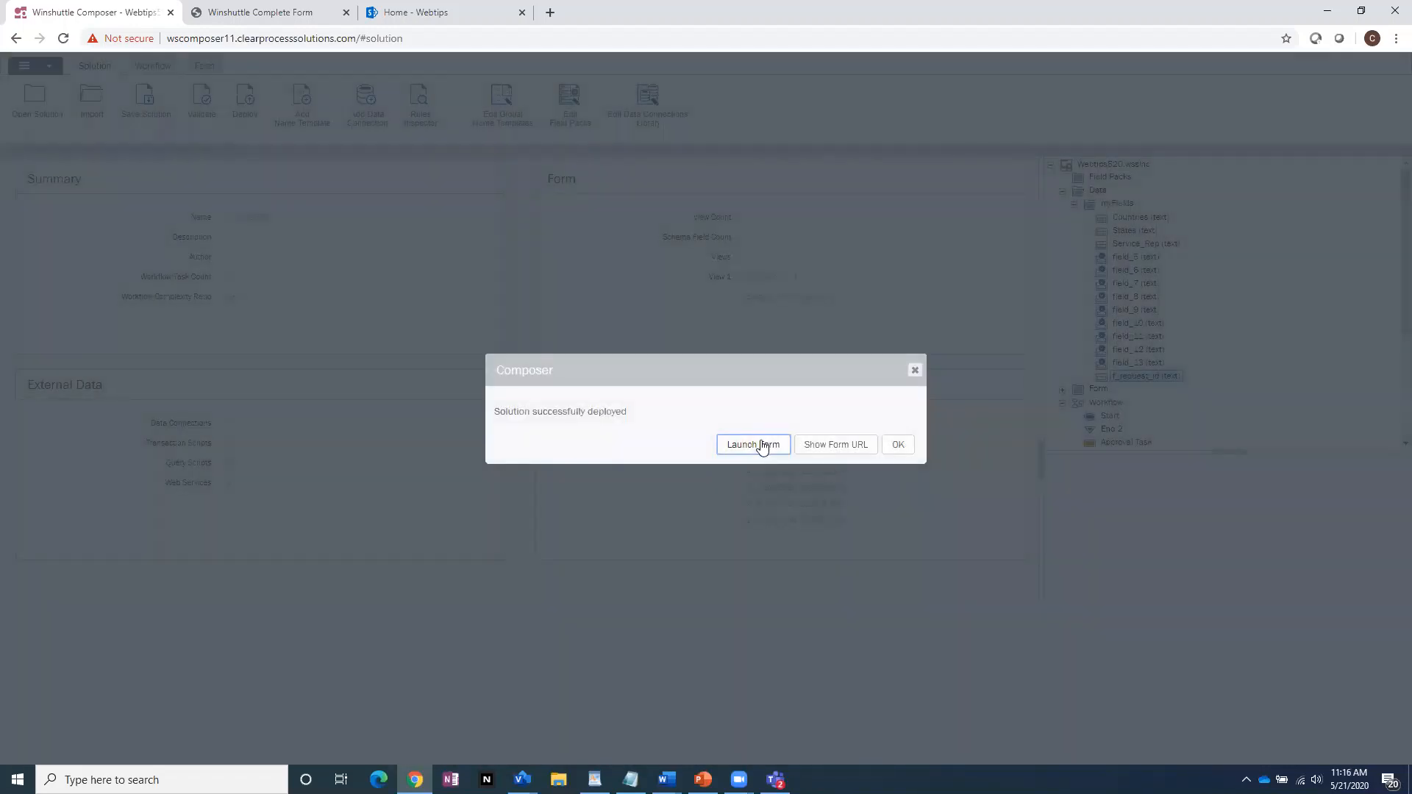
Launch the deployed Webtips form and submit it to test the process naming
{"action": "left_click", "coordinate": [762, 446]}
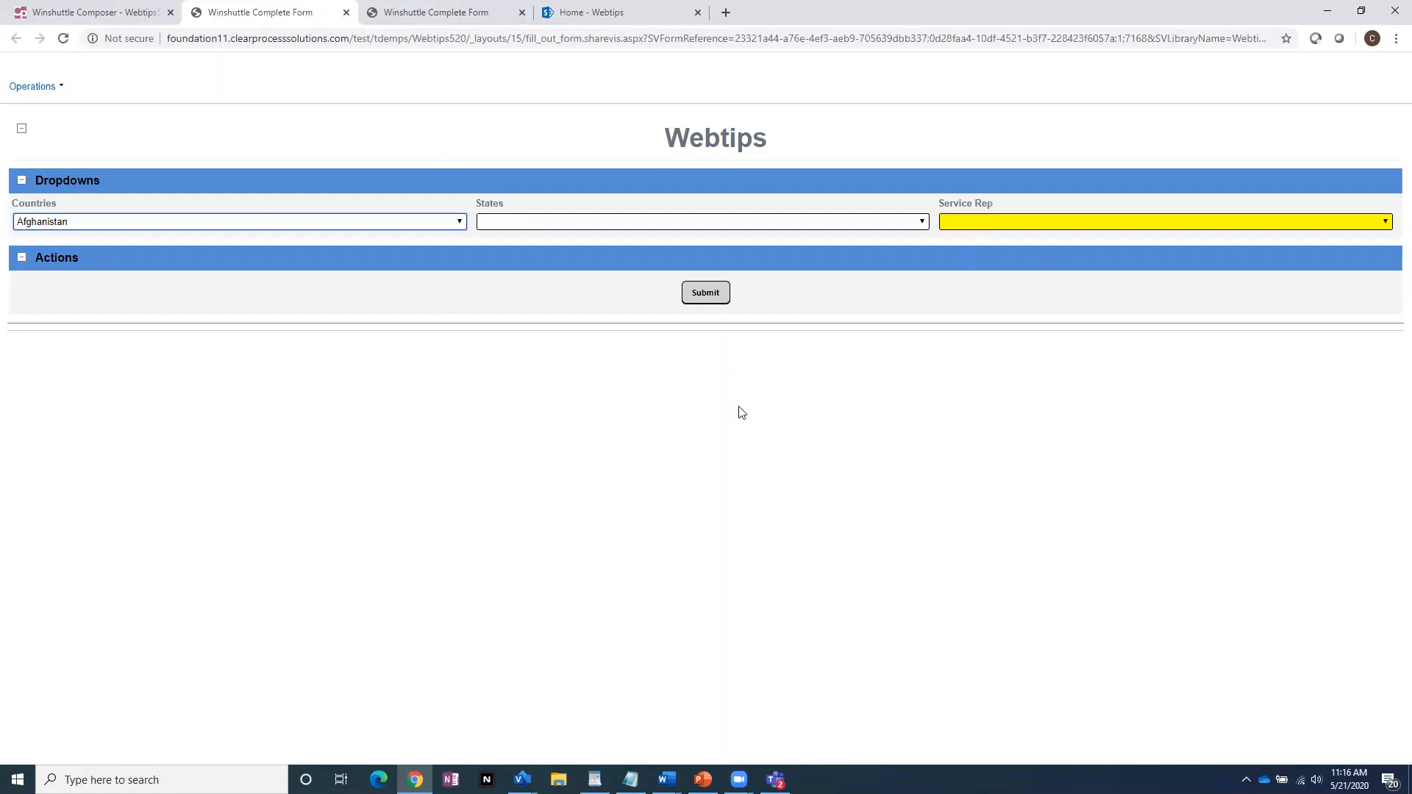
{"action": "left_click", "coordinate": [689, 292]}
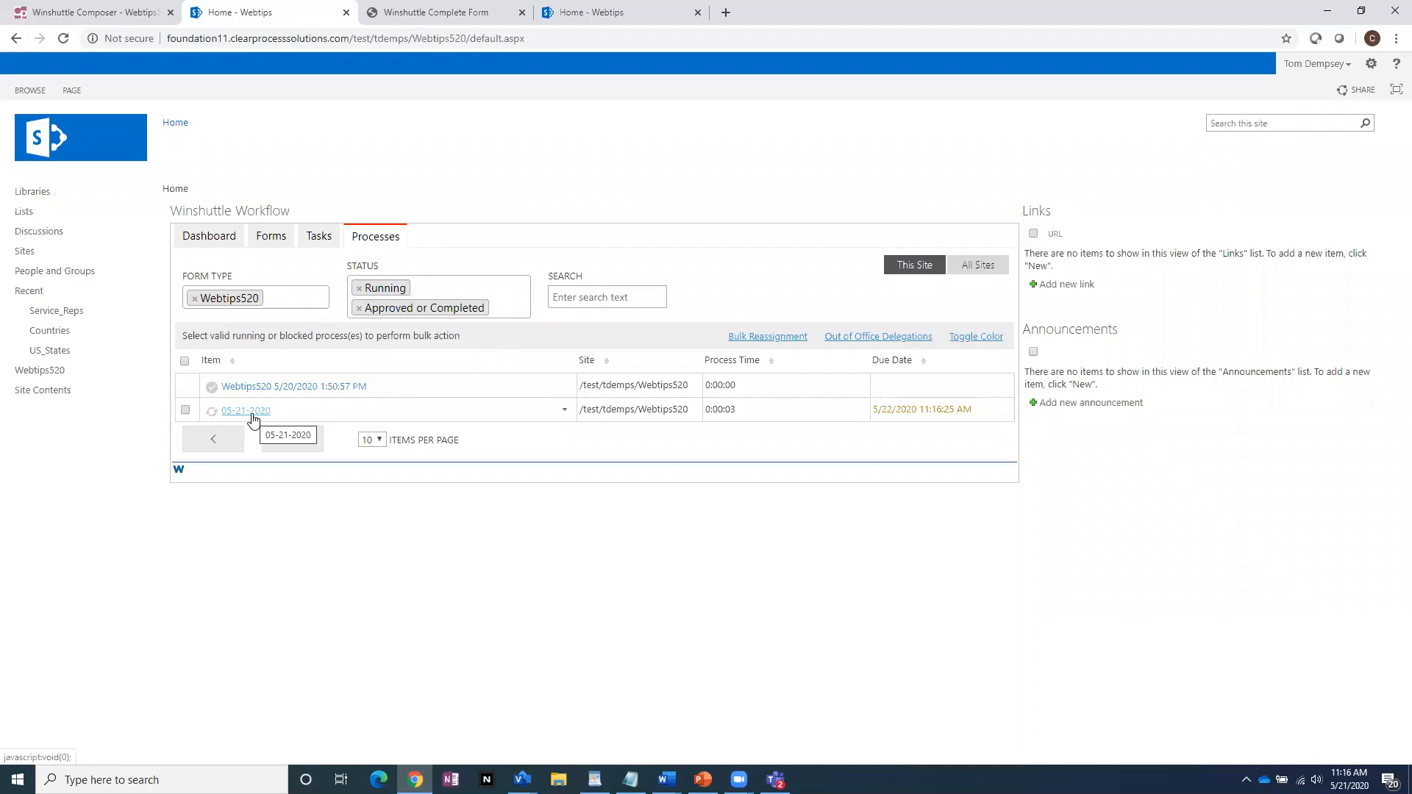
Return to Winshuttle Composer and add a name template called "Name of Solution" to the solution
{"action": "left_click", "coordinate": [58, 16]}
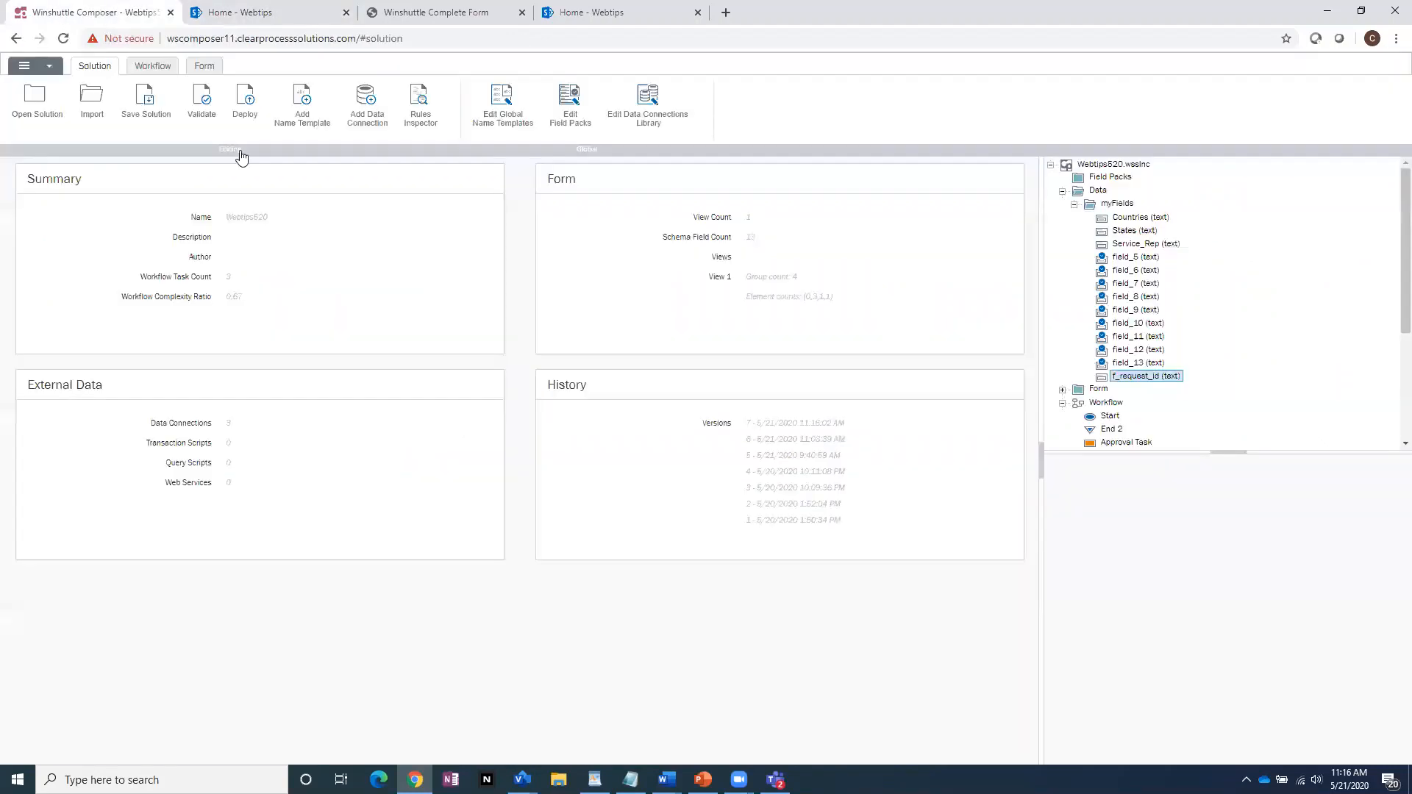
{"action": "left_click", "coordinate": [1062, 190]}
{"action": "left_click", "coordinate": [1121, 270]}
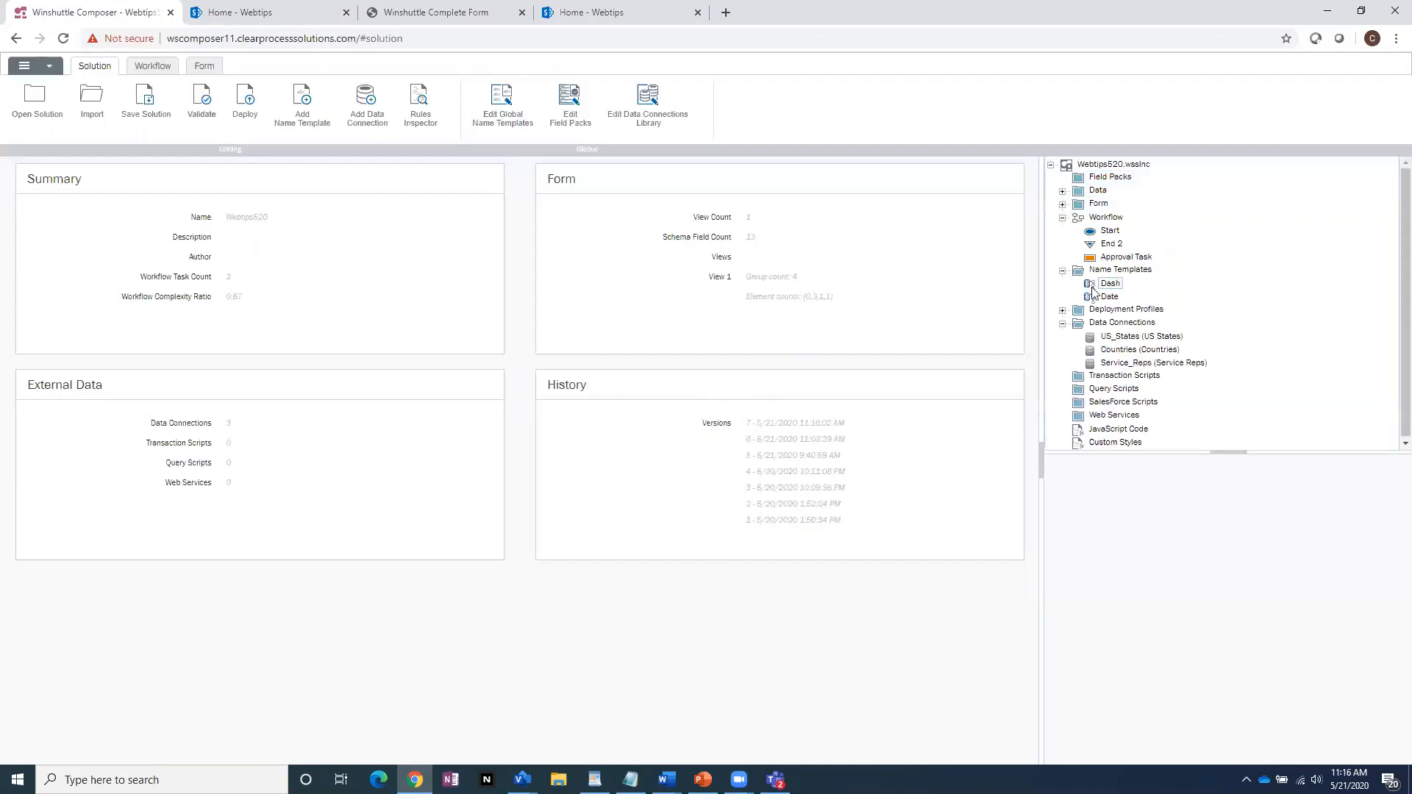
{"action": "right_click", "coordinate": [1126, 278]}
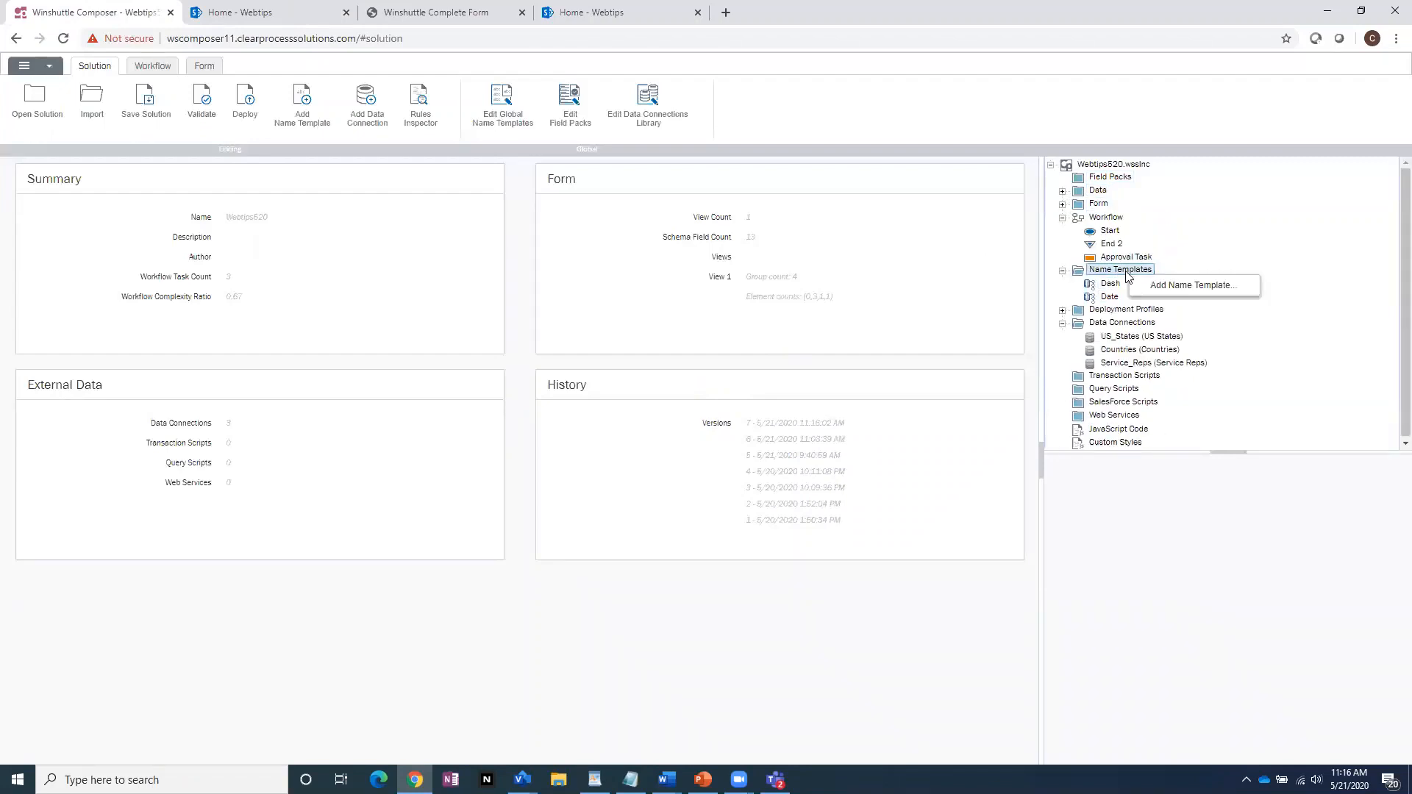
{"action": "left_click", "coordinate": [1174, 291]}
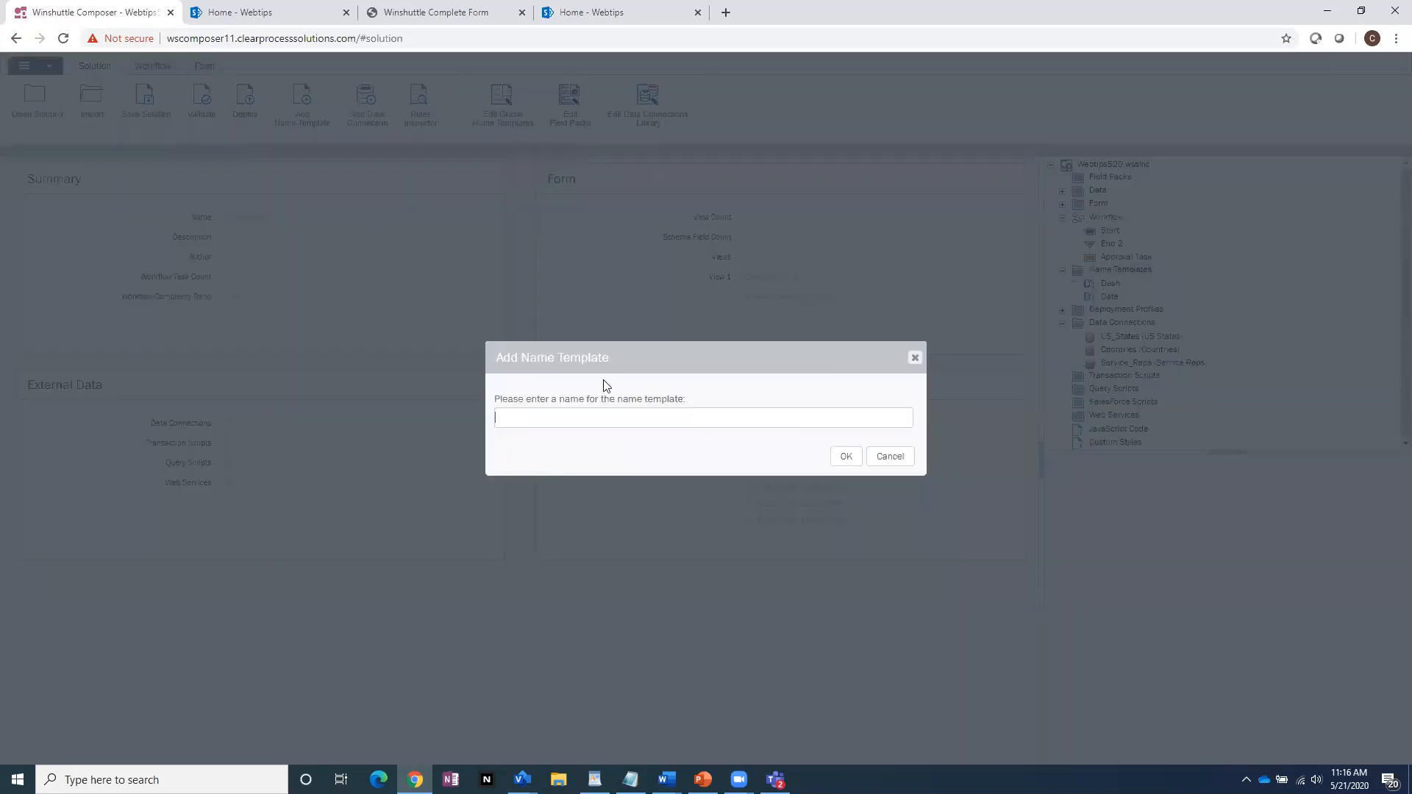
{"action": "type", "text": "Name of SOI"}
{"action": "key", "text": "BackSpace"}
{"action": "key", "text": "BackSpace"}
{"action": "type", "text": "olution"}
{"action": "left_click", "coordinate": [845, 456]}
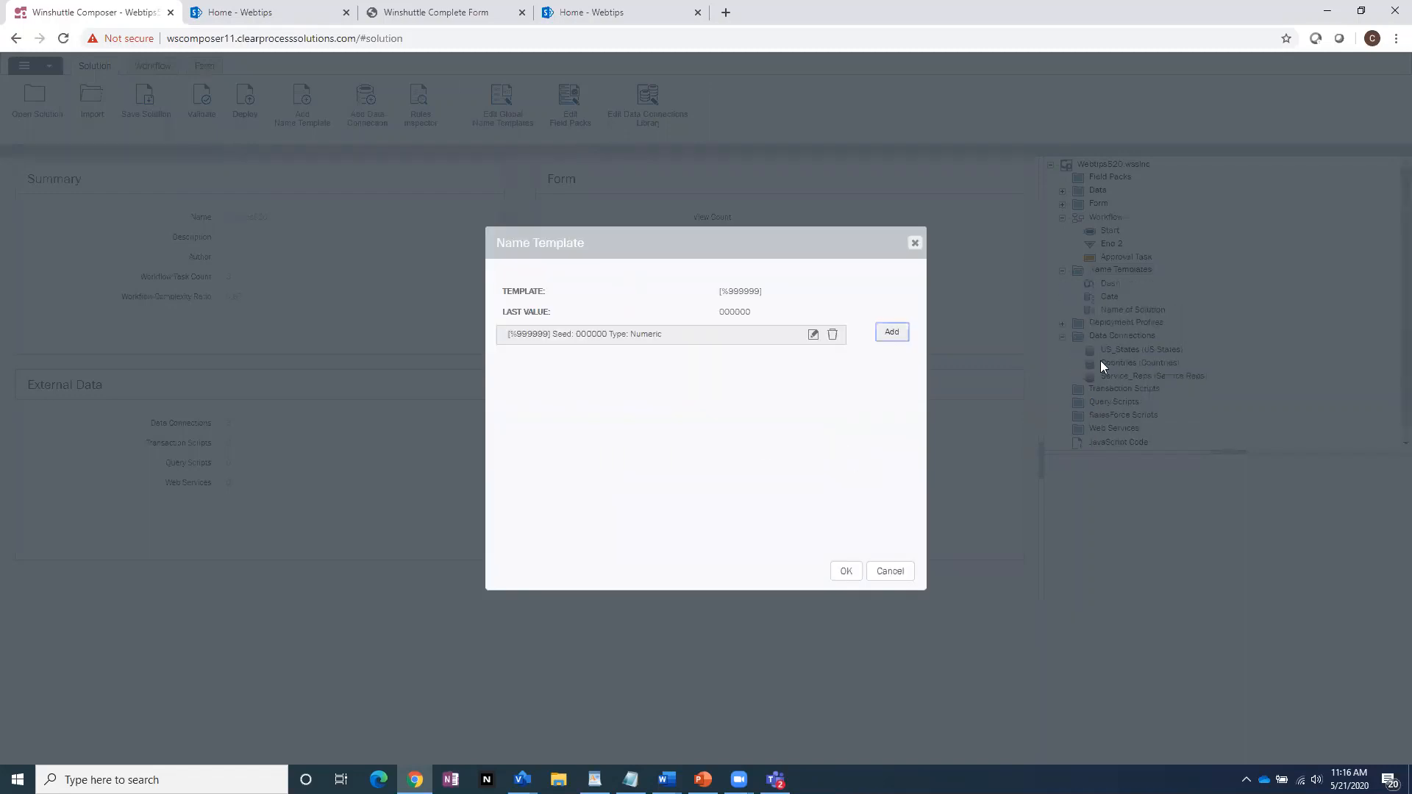
Replace the Name of Solution template's default numeric descriptor with a Constant "Webtips" and confirm the template
{"action": "left_click", "coordinate": [833, 335]}
{"action": "left_click", "coordinate": [886, 330]}
{"action": "left_click", "coordinate": [542, 434]}
{"action": "type", "text": "Webtips"}
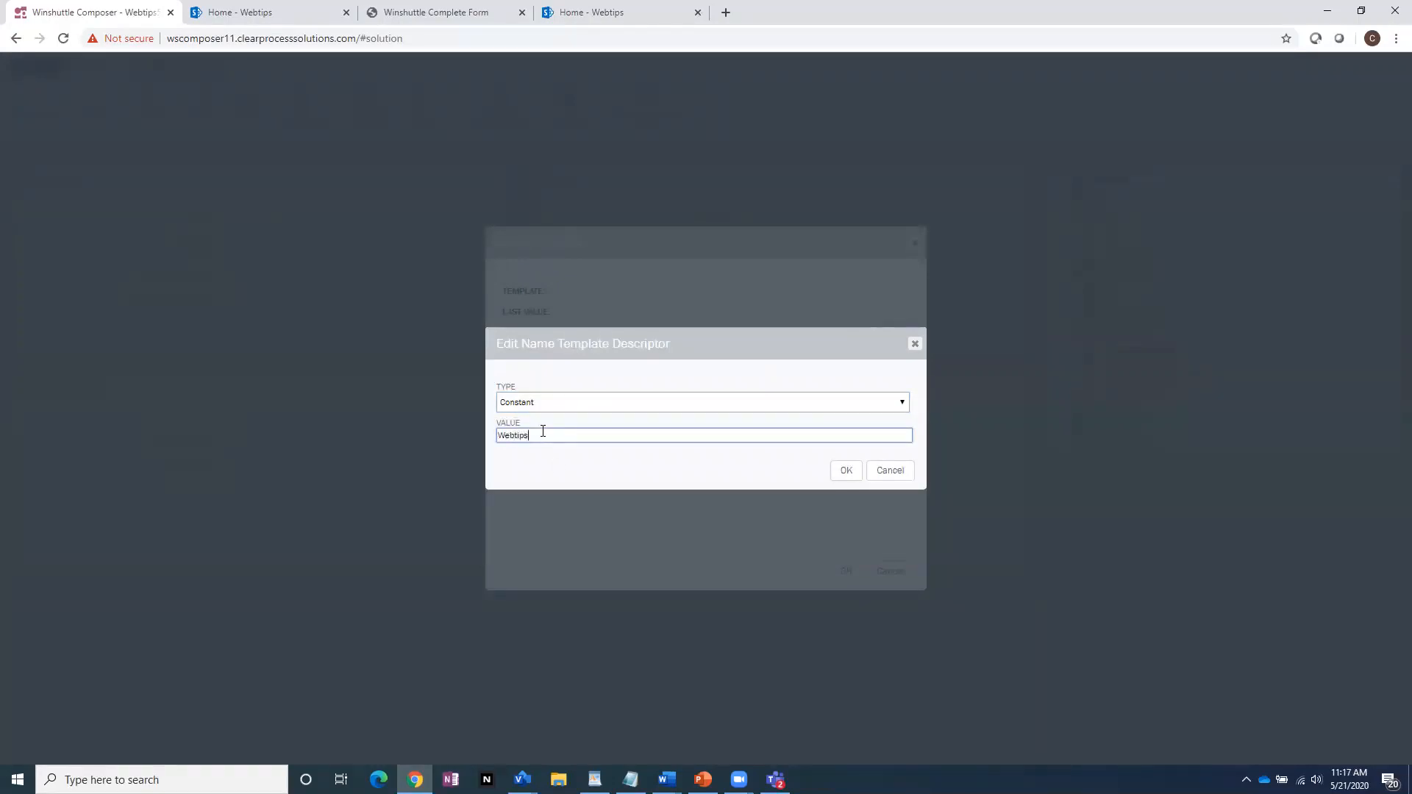
{"action": "left_click", "coordinate": [845, 470]}
{"action": "left_click", "coordinate": [846, 571]}
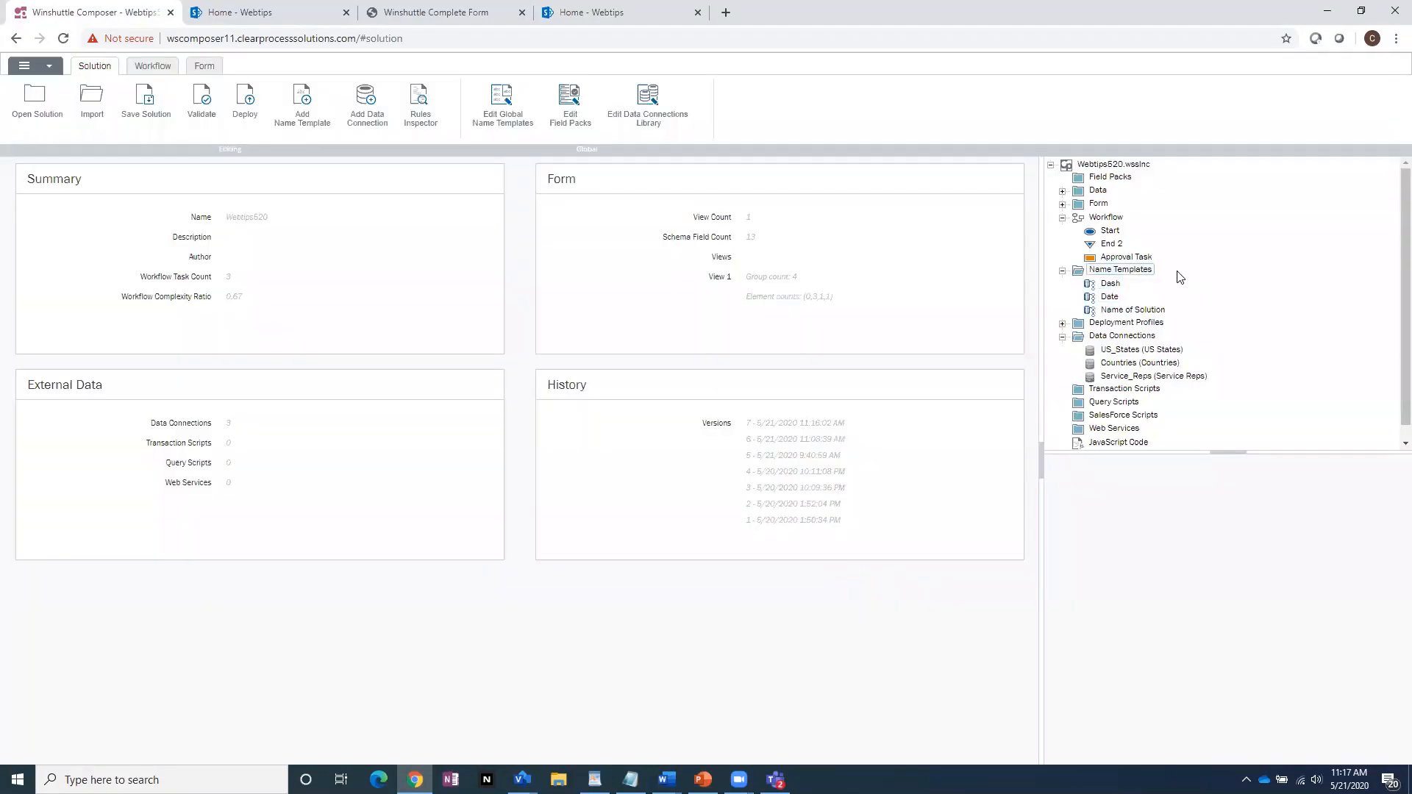
Add another name template called Seed to the solution
{"action": "left_click", "coordinate": [1124, 271]}
{"action": "right_click", "coordinate": [1126, 274]}
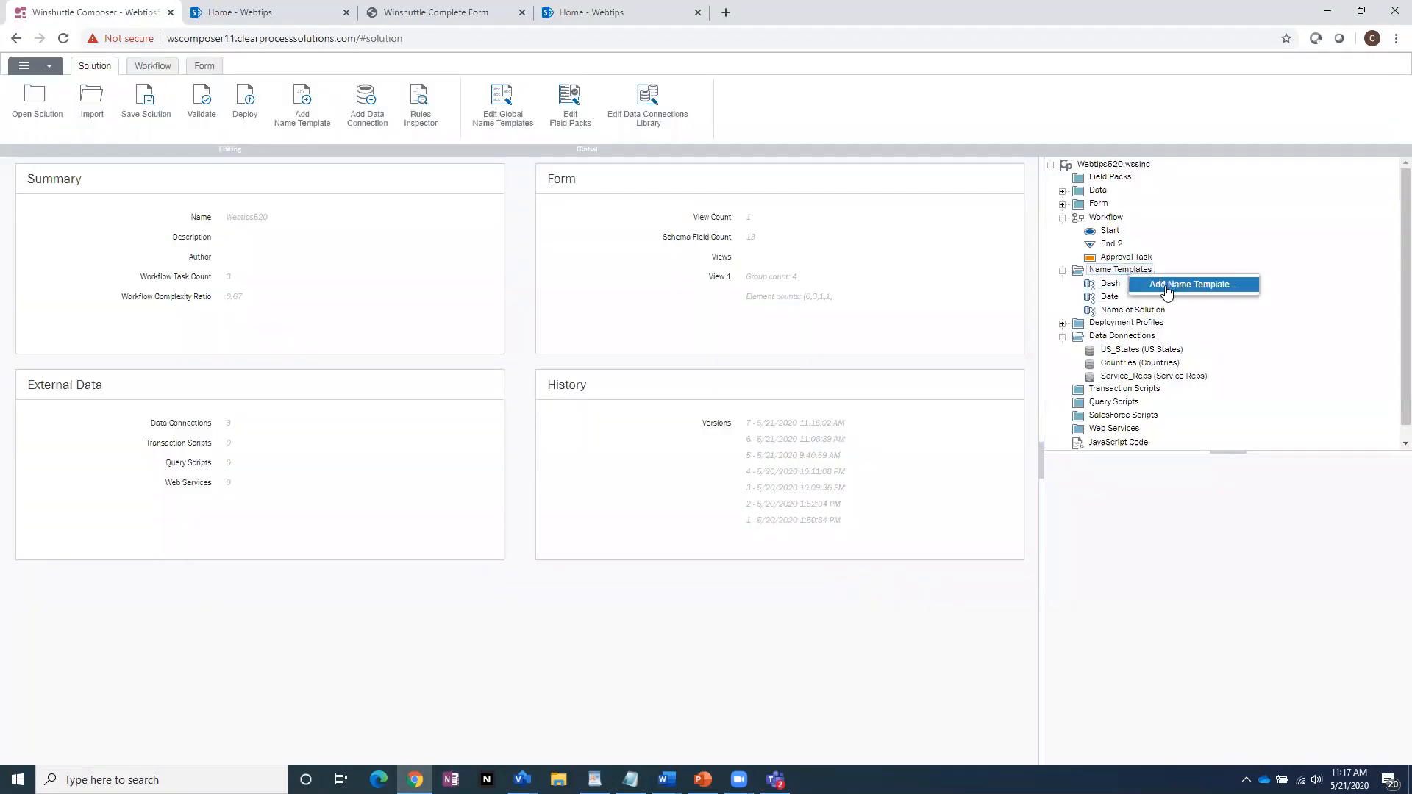
{"action": "left_click", "coordinate": [1165, 287]}
{"action": "type", "text": "See"}
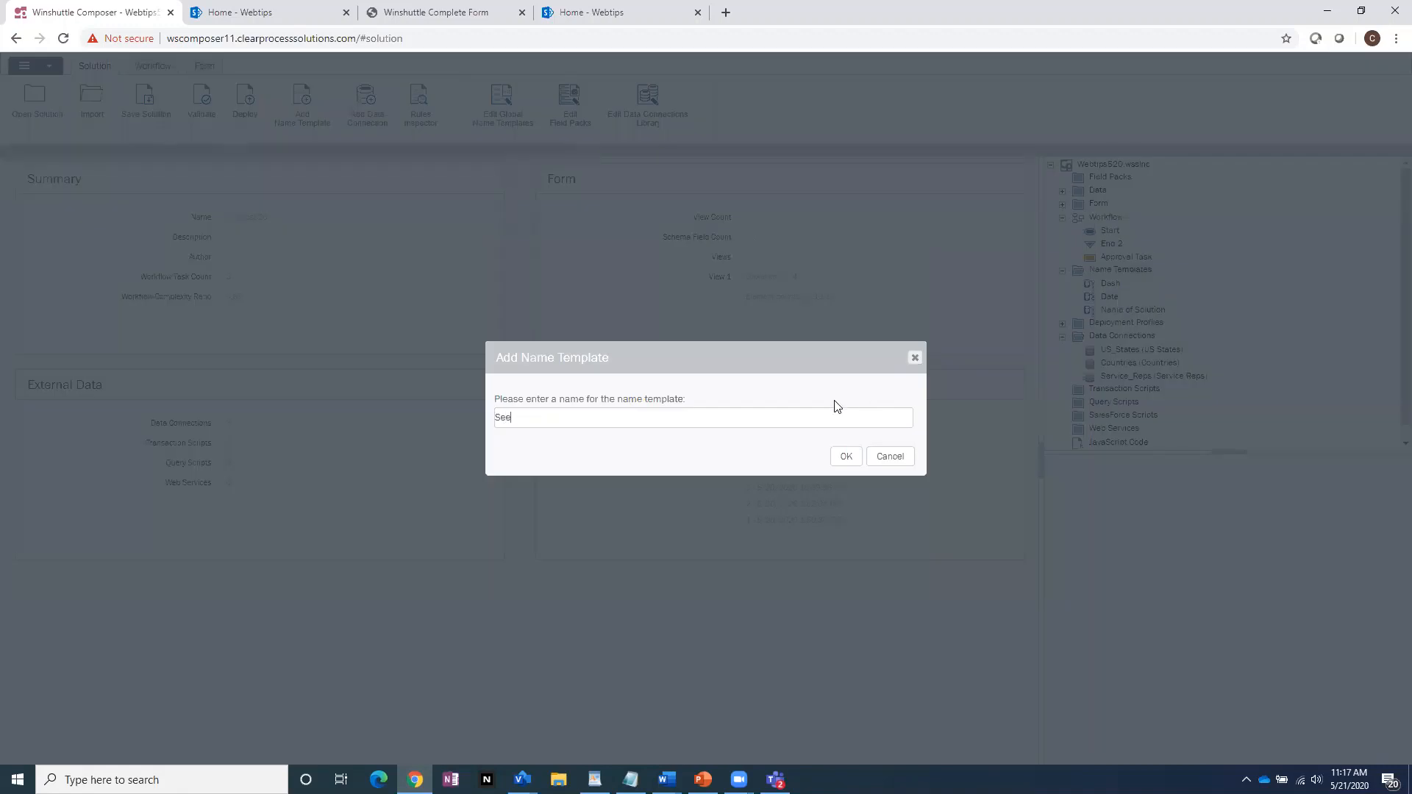
{"action": "type", "text": "d"}
{"action": "left_click", "coordinate": [846, 457]}
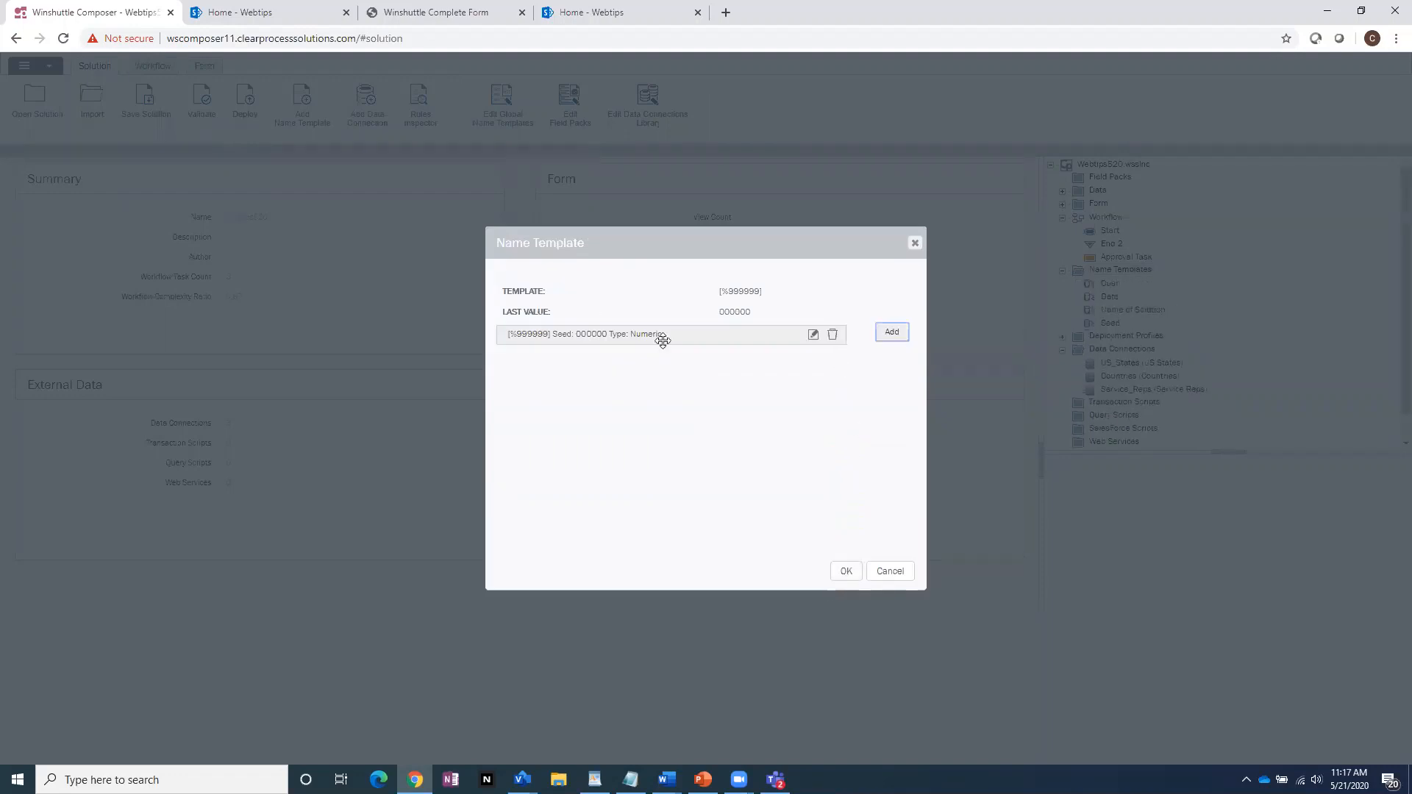
Open the Seed template's descriptor, keep it as a Number with value 000000, and confirm the template
{"action": "left_click", "coordinate": [814, 335]}
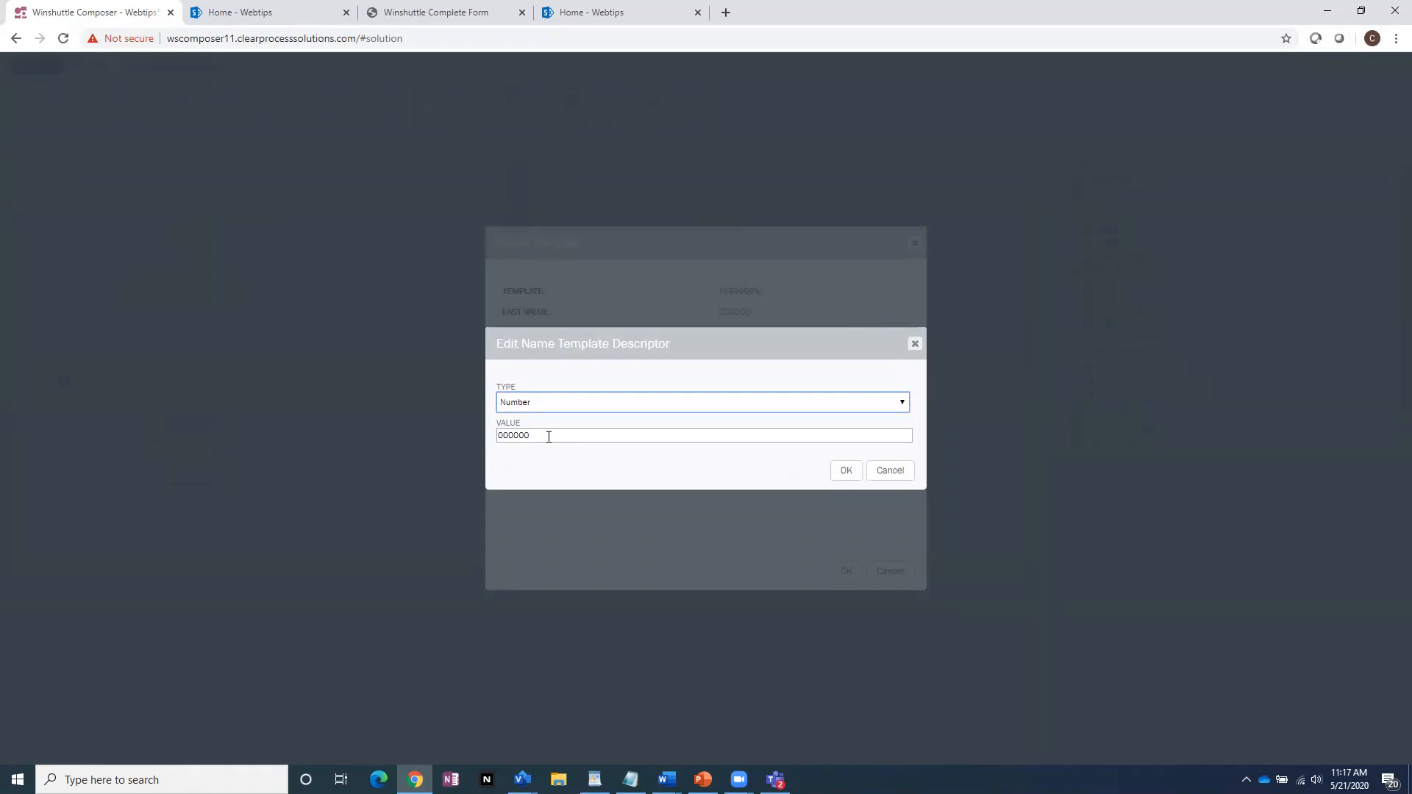
{"action": "left_click", "coordinate": [845, 470]}
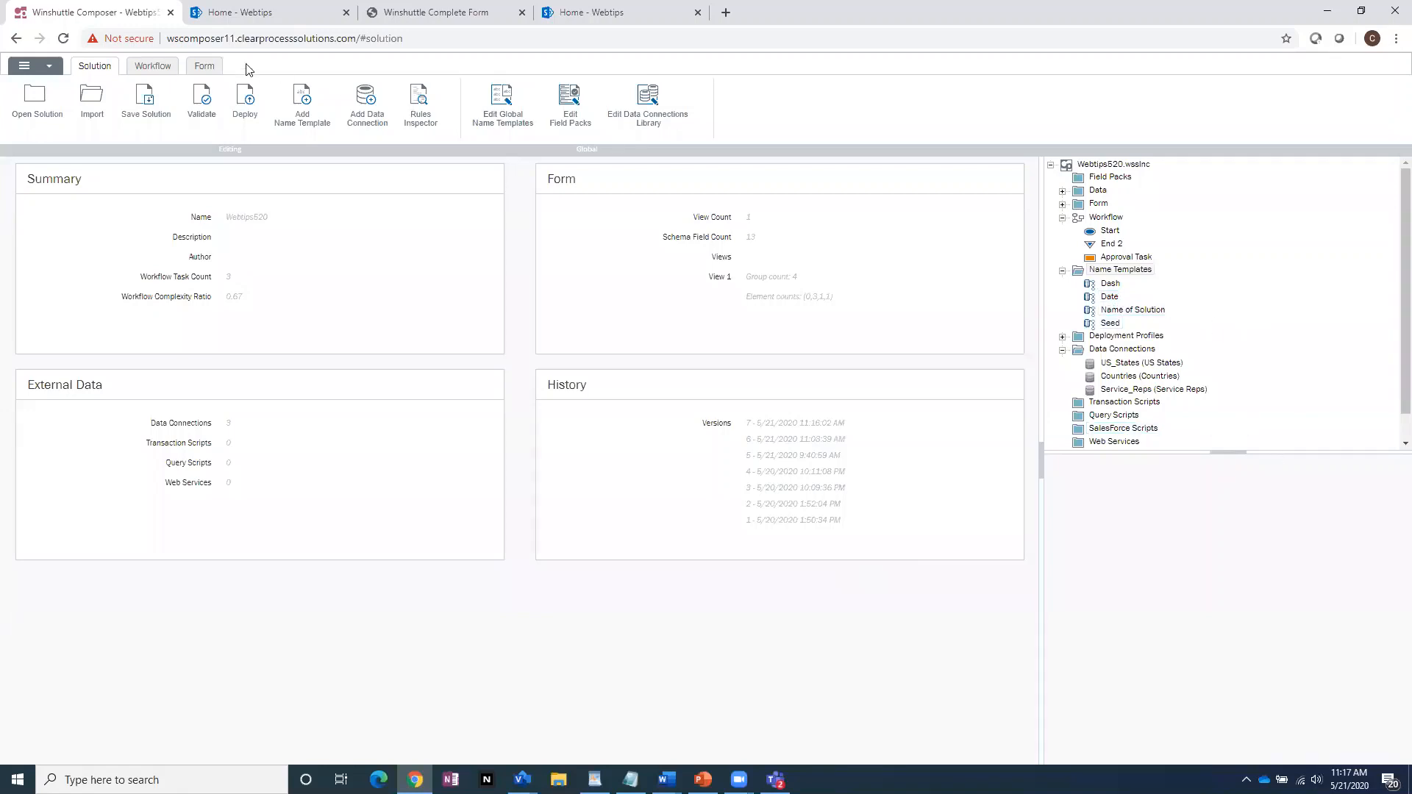
In the form's Form Name element template, add the Name of Solution name template and remove the existing Date entry
{"action": "left_click", "coordinate": [206, 67]}
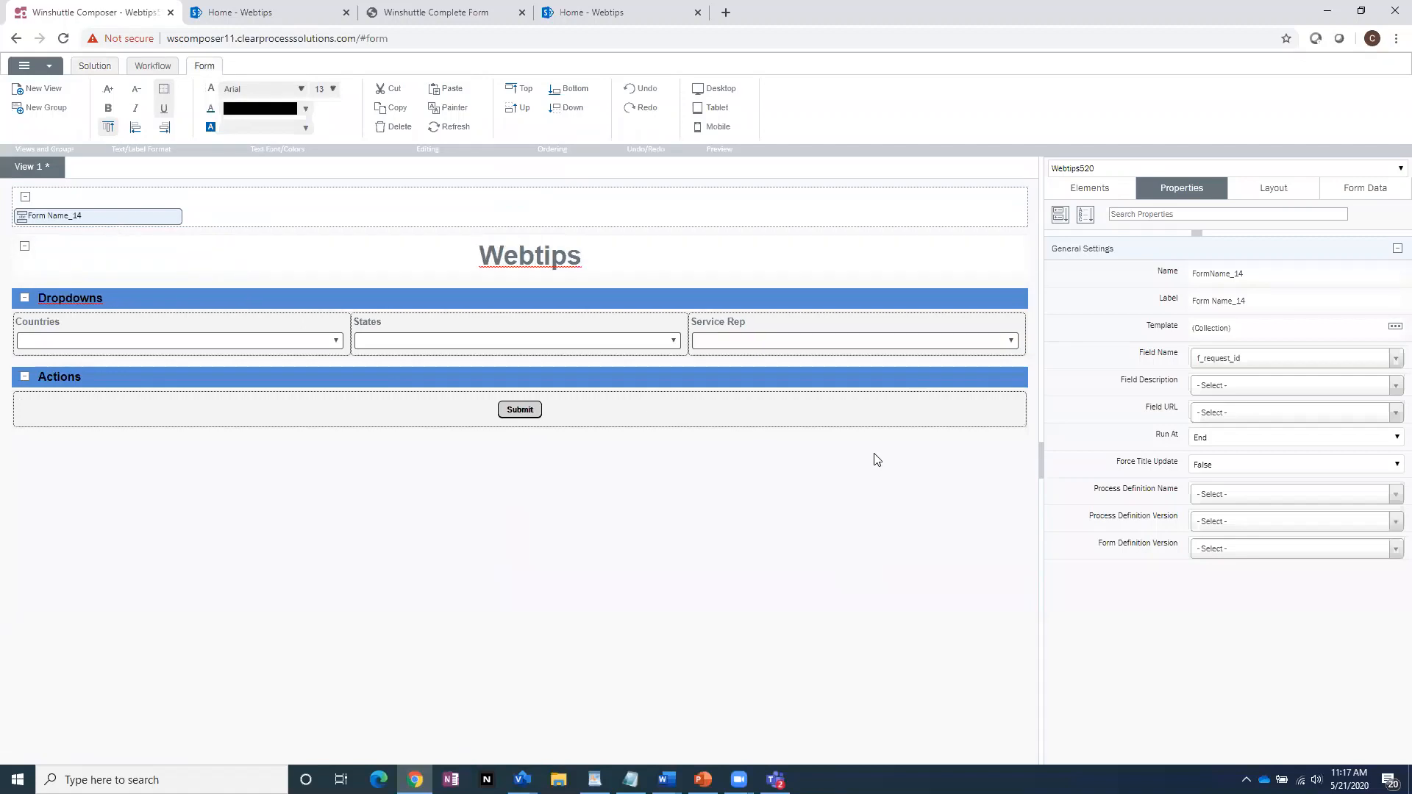
{"action": "left_click", "coordinate": [1394, 328]}
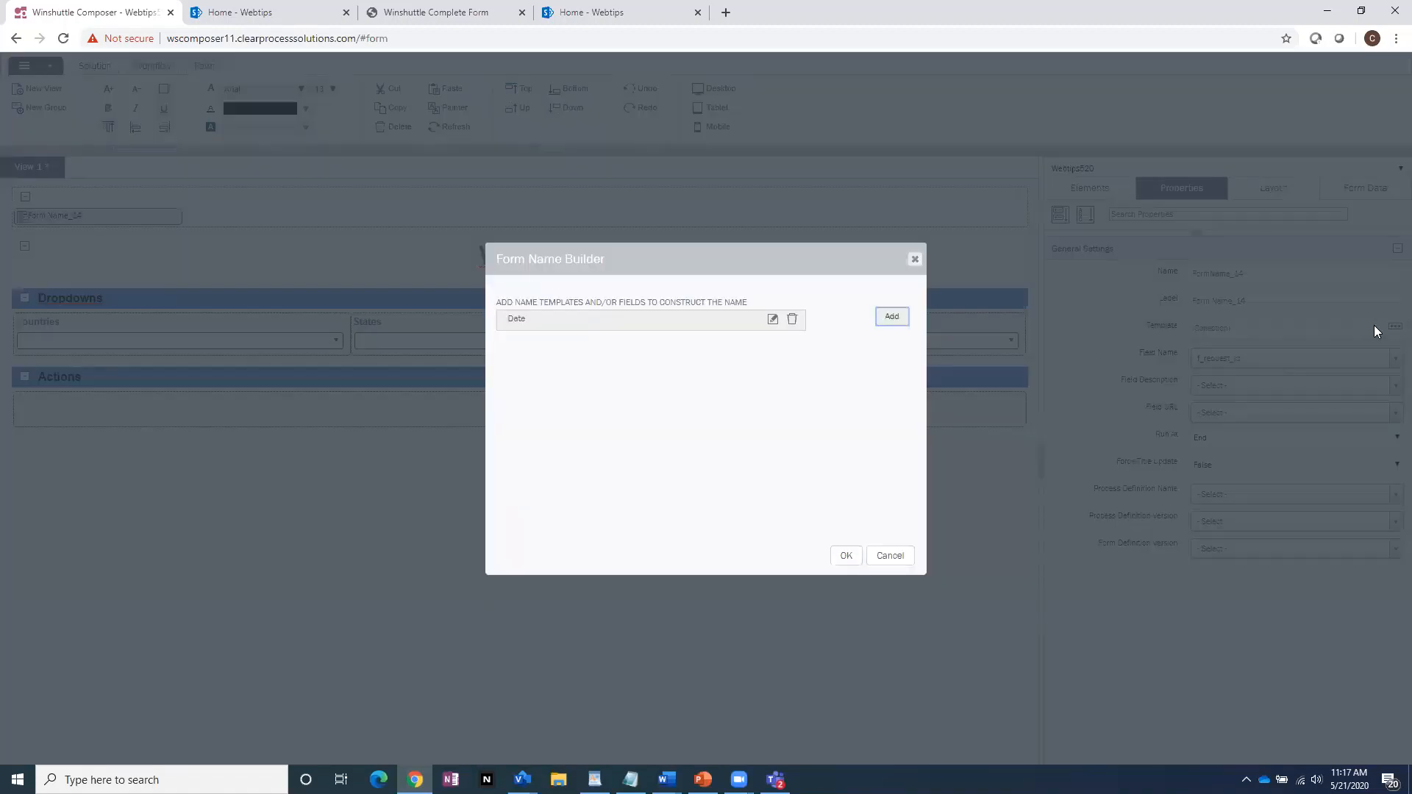
{"action": "left_click", "coordinate": [891, 318]}
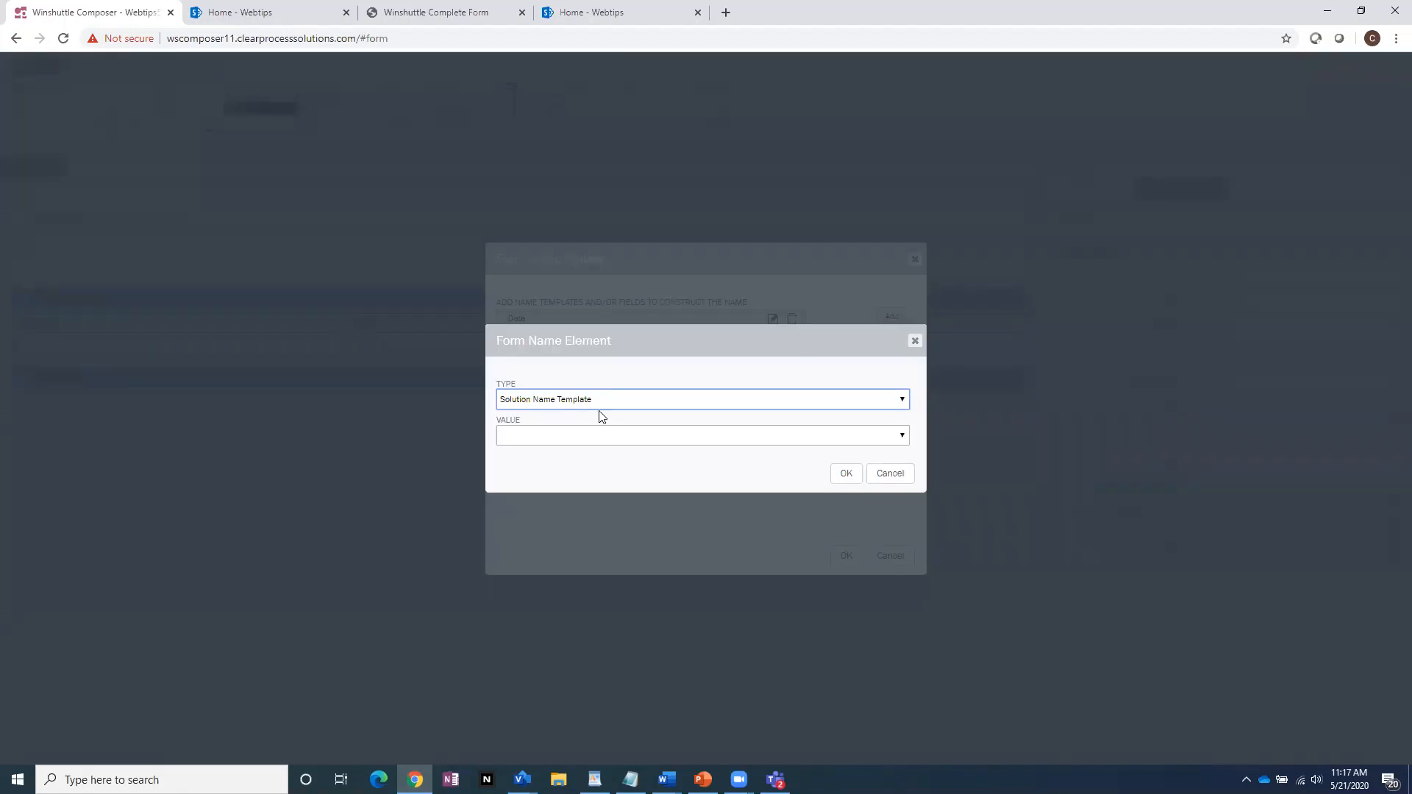
{"action": "left_click", "coordinate": [579, 440]}
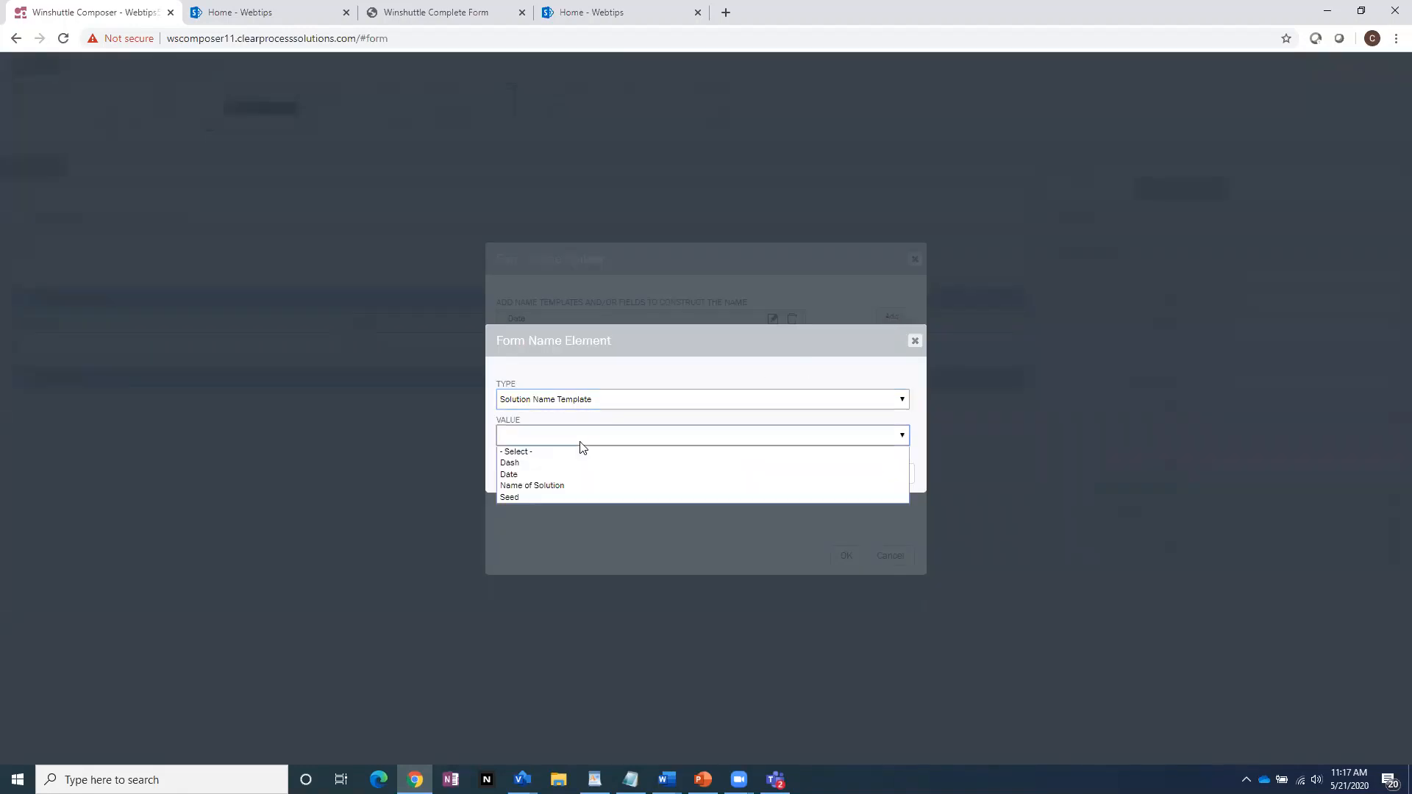
{"action": "left_click", "coordinate": [563, 486]}
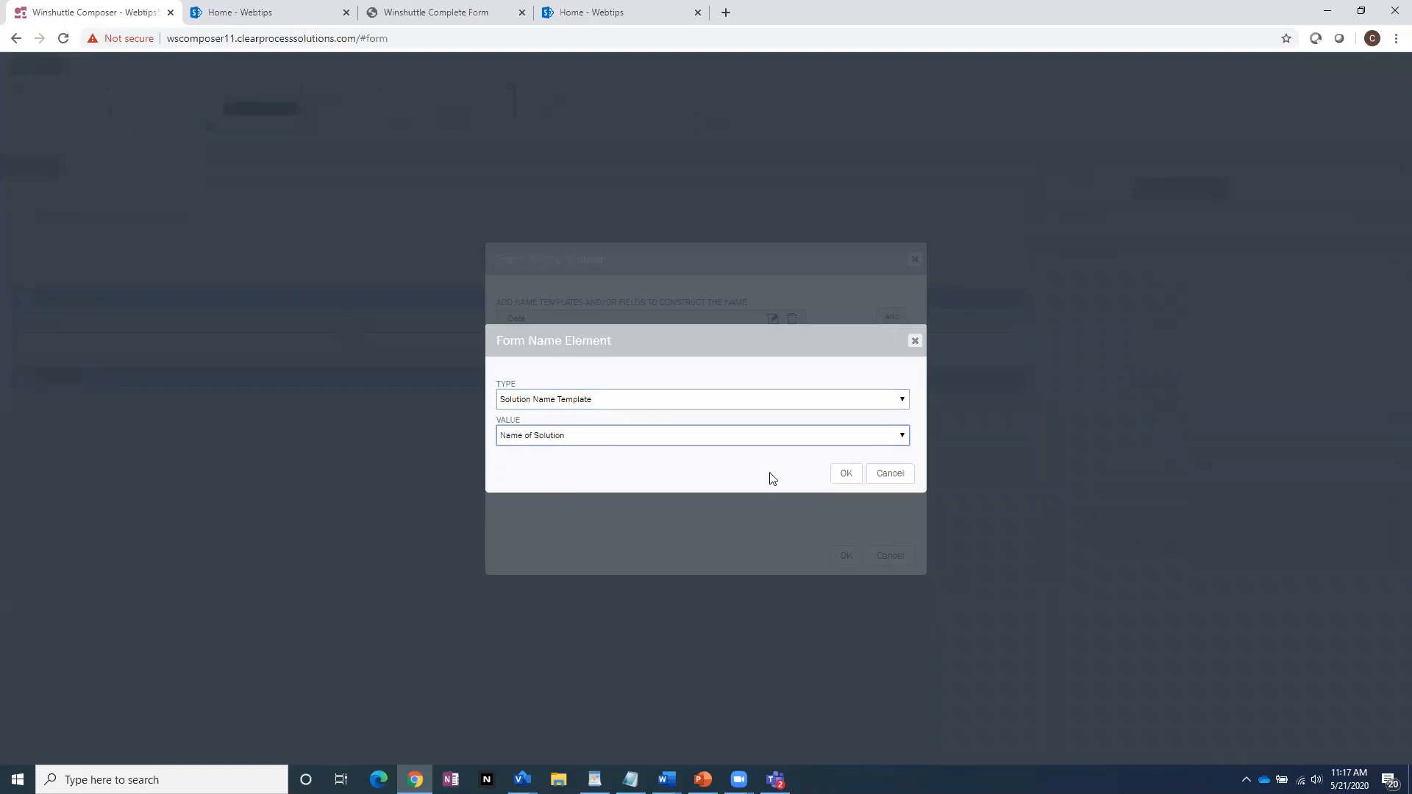
{"action": "left_click", "coordinate": [842, 474]}
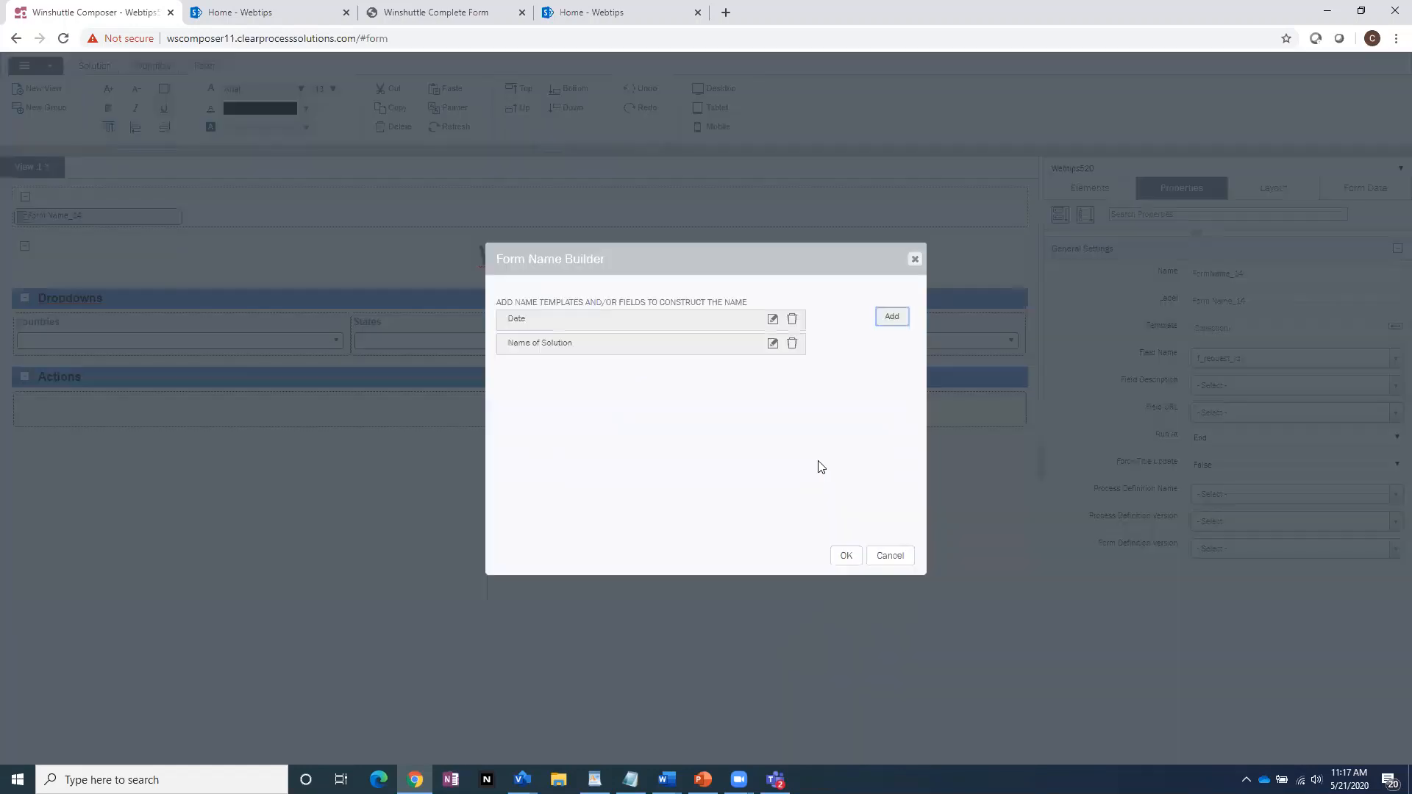
{"action": "left_click", "coordinate": [792, 319]}
Add the Dash and Date solution name templates after Name of Solution in the form name
{"action": "left_click", "coordinate": [890, 318]}
{"action": "left_click", "coordinate": [539, 435]}
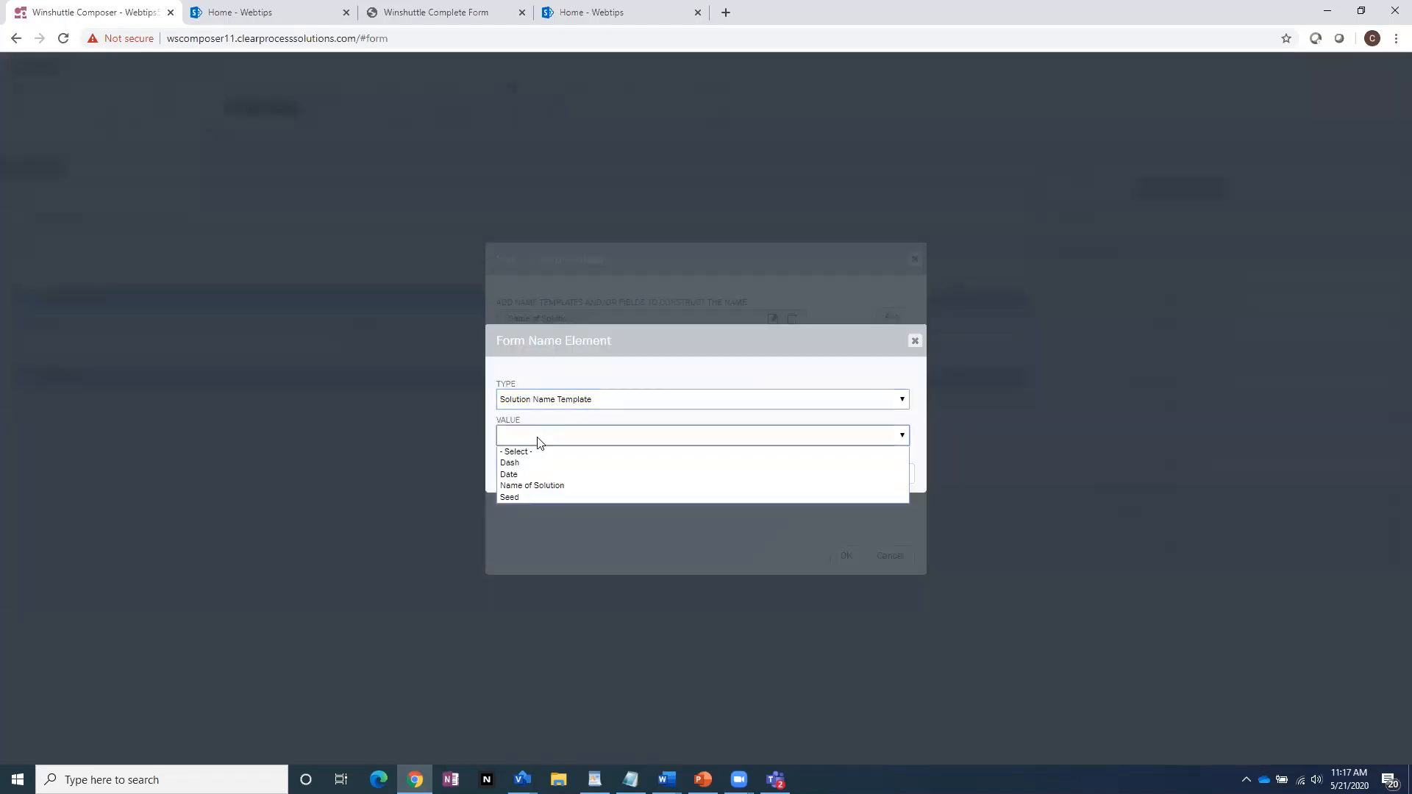
{"action": "left_click", "coordinate": [539, 463]}
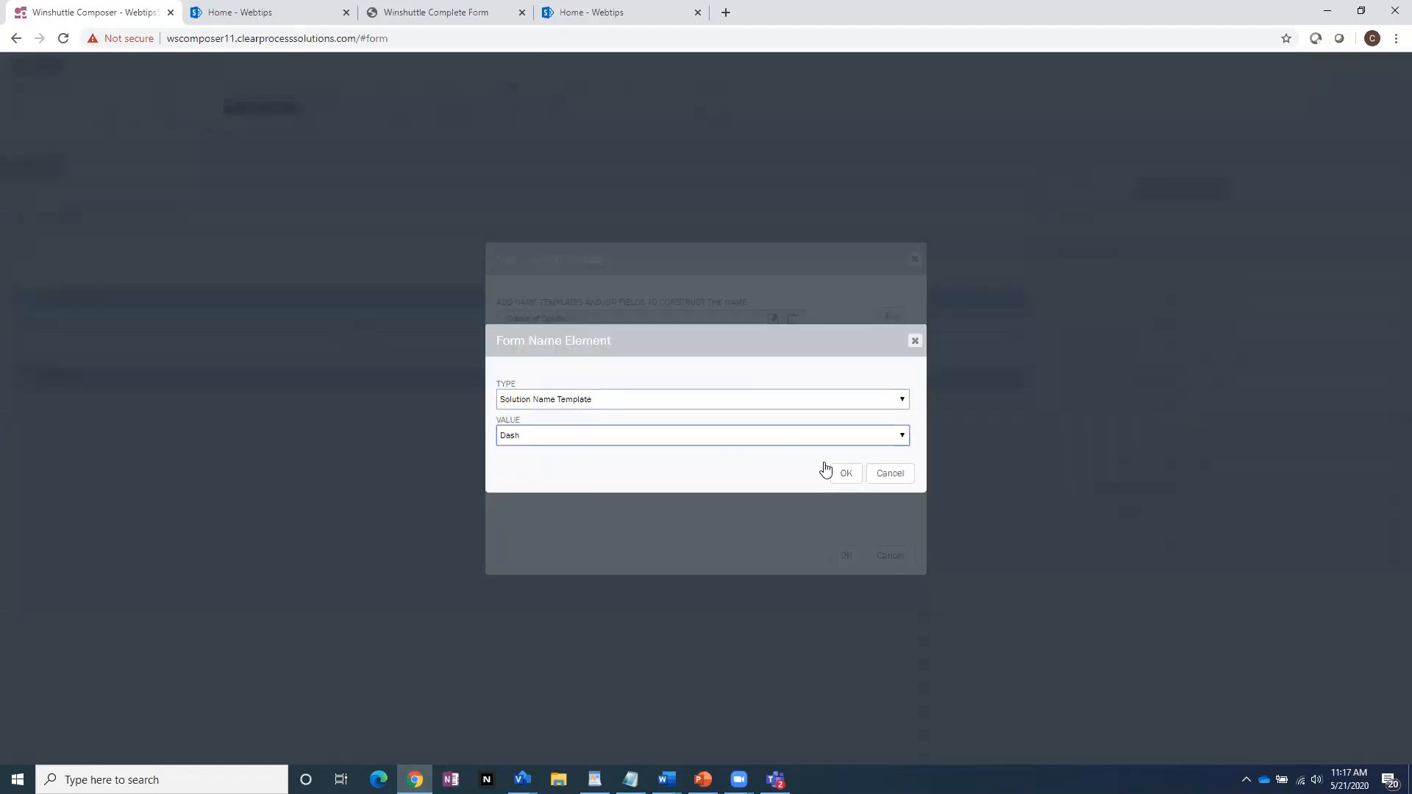
{"action": "left_click", "coordinate": [846, 473]}
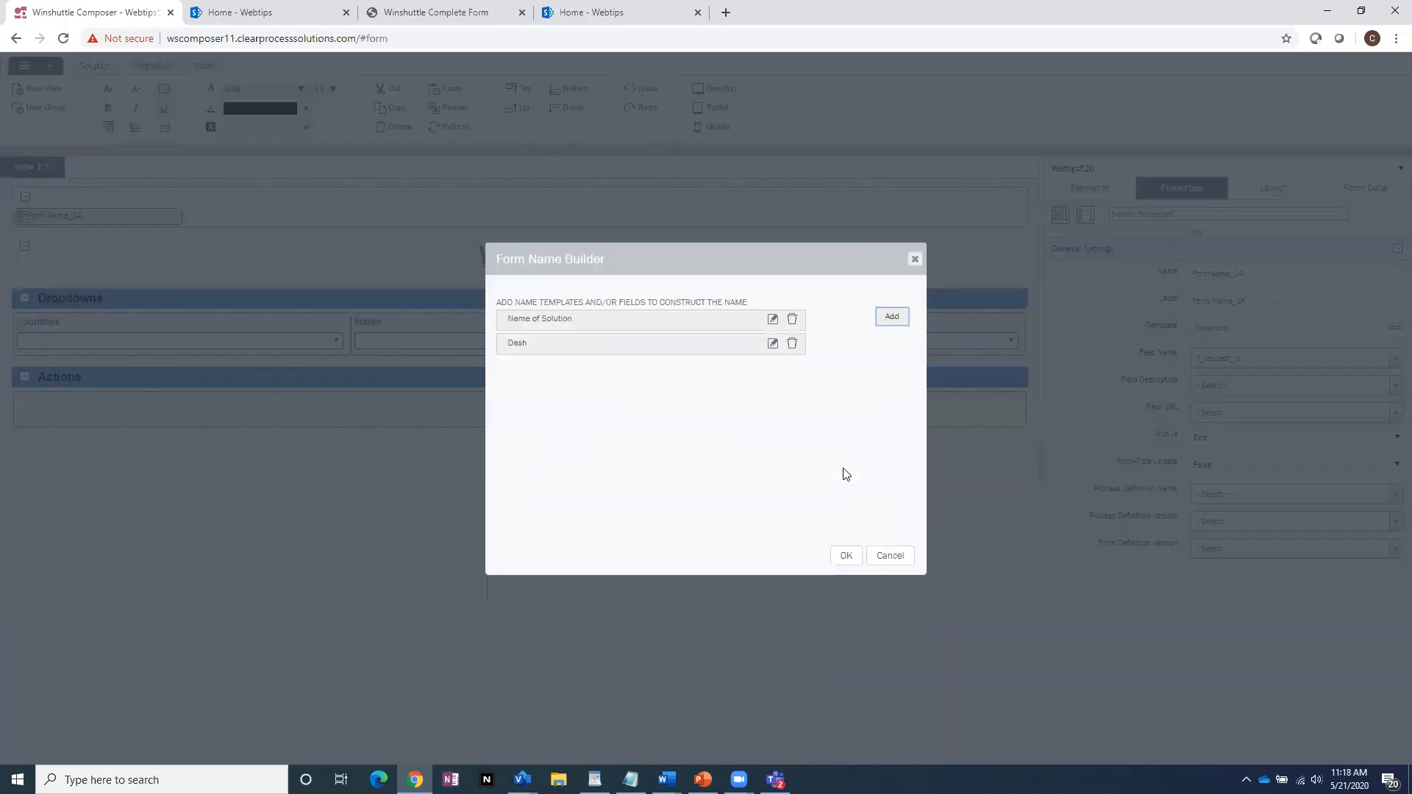
{"action": "left_click", "coordinate": [891, 316]}
{"action": "left_click", "coordinate": [583, 432]}
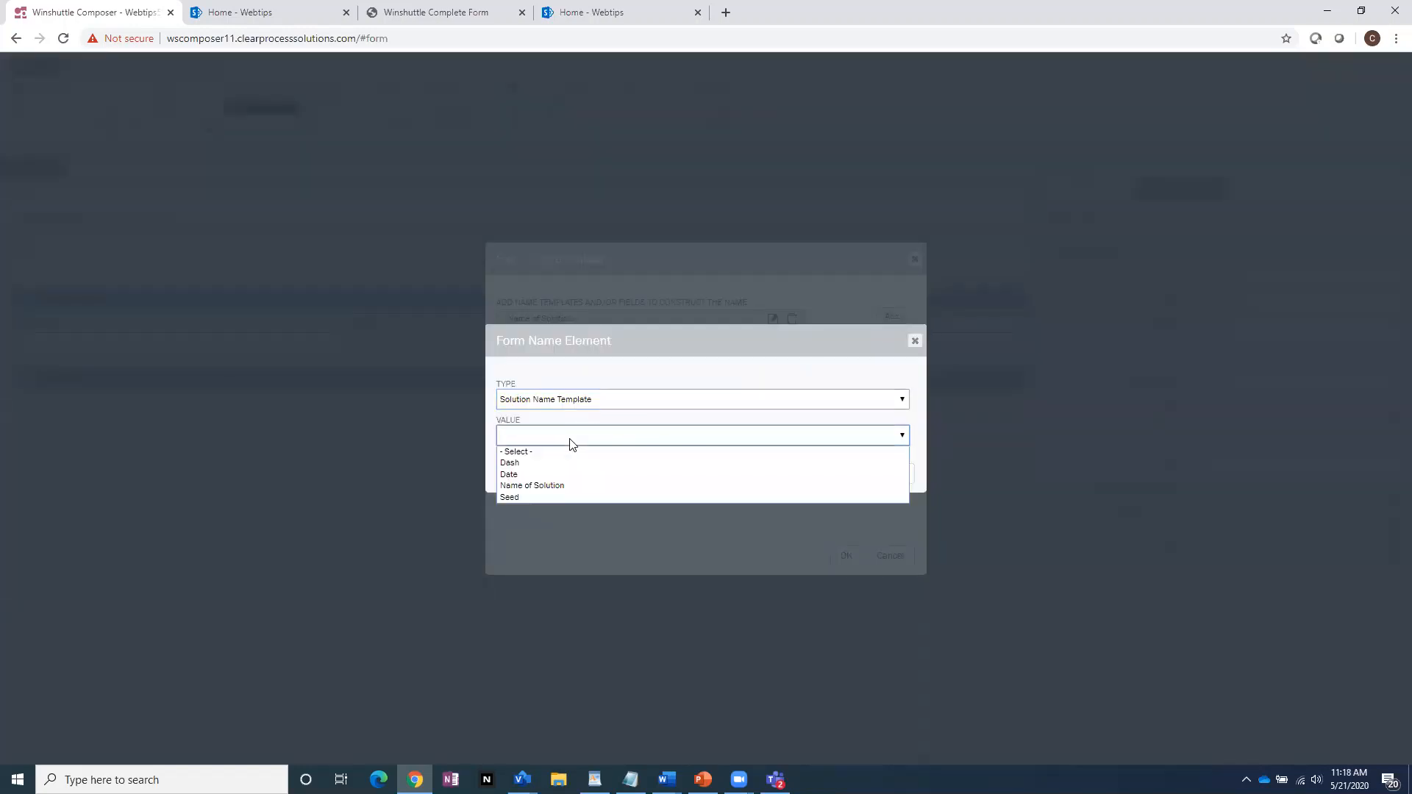
{"action": "left_click", "coordinate": [544, 474]}
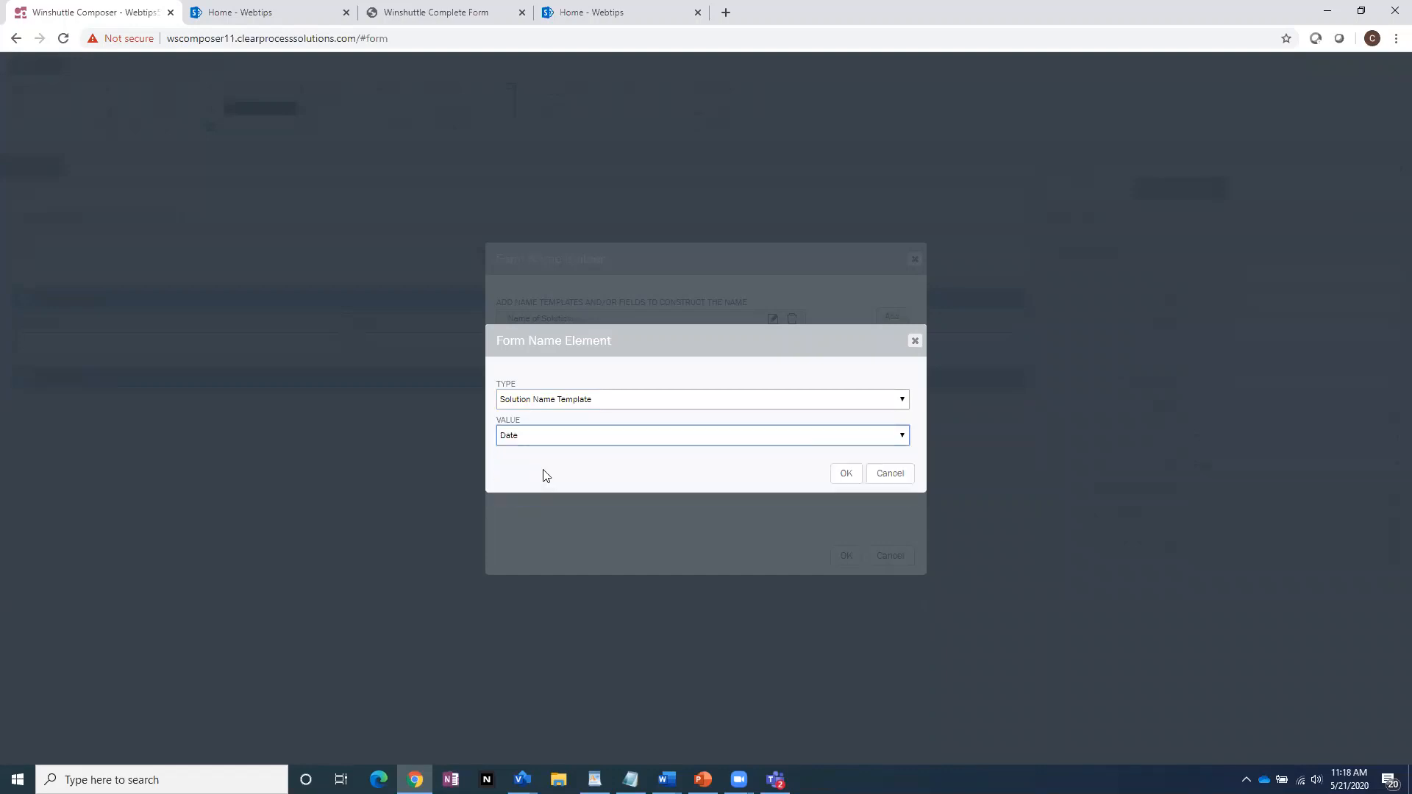
{"action": "left_click", "coordinate": [842, 474]}
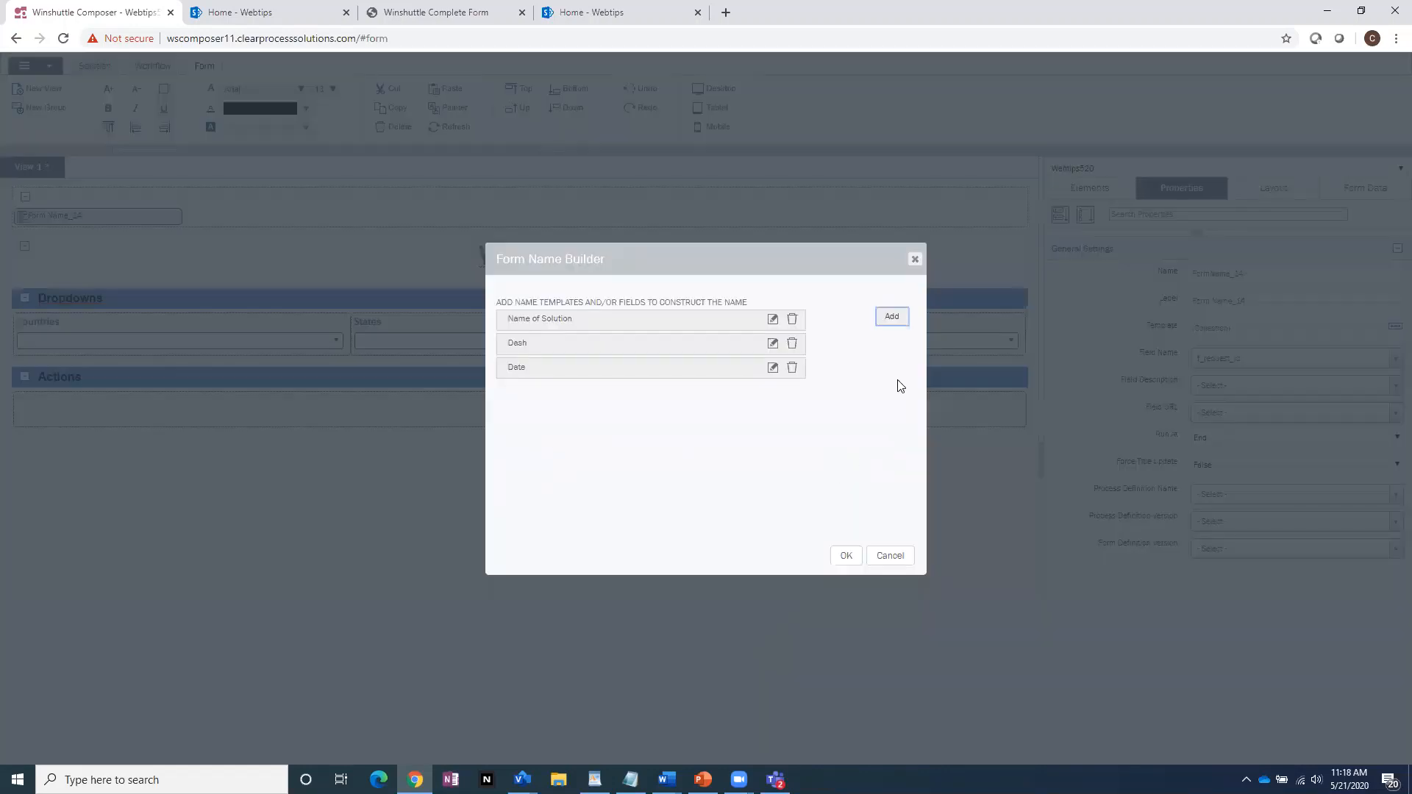
Append a second Dash and the Seed solution name template to the form name and confirm it
{"action": "left_click", "coordinate": [888, 318]}
{"action": "left_click", "coordinate": [603, 442]}
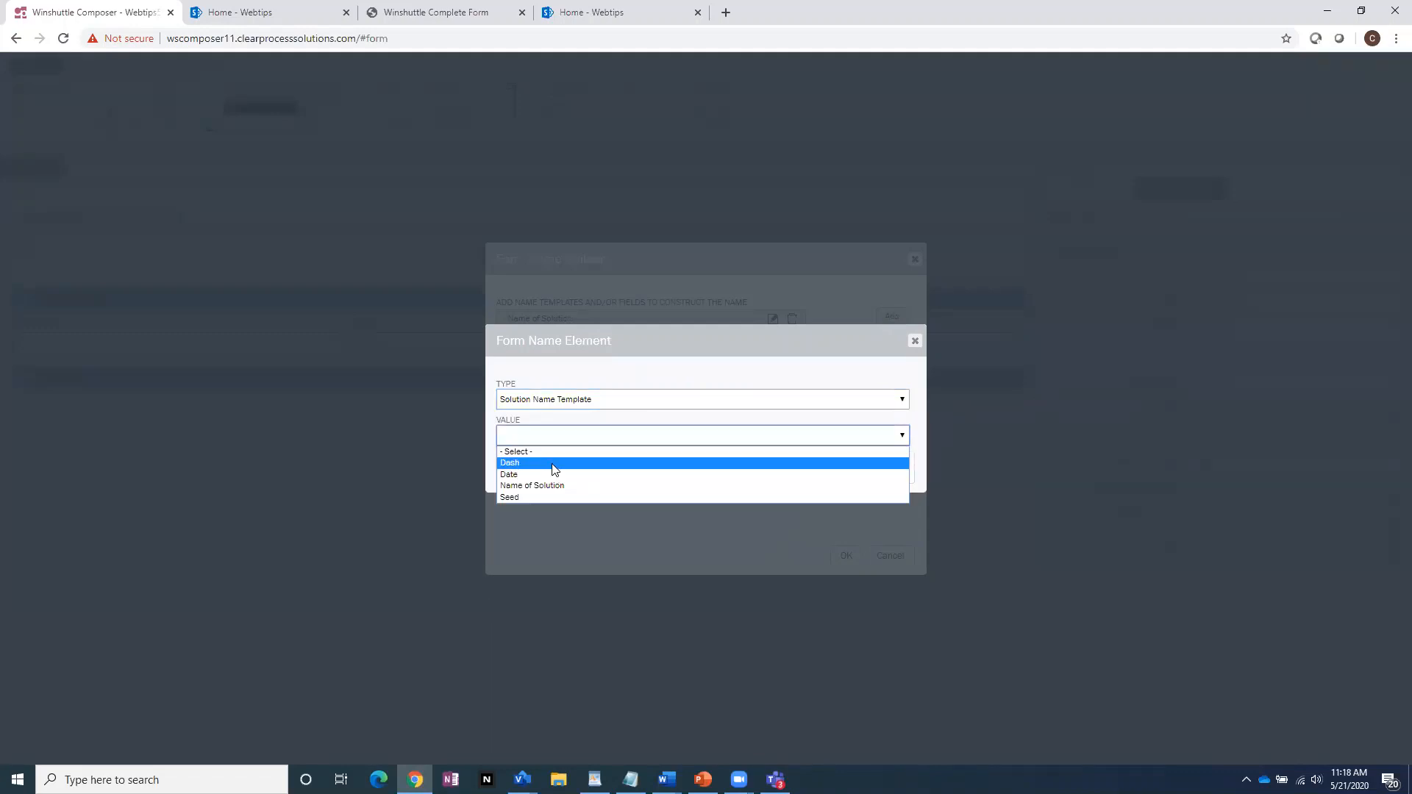
{"action": "left_click", "coordinate": [555, 473]}
{"action": "left_click", "coordinate": [842, 474]}
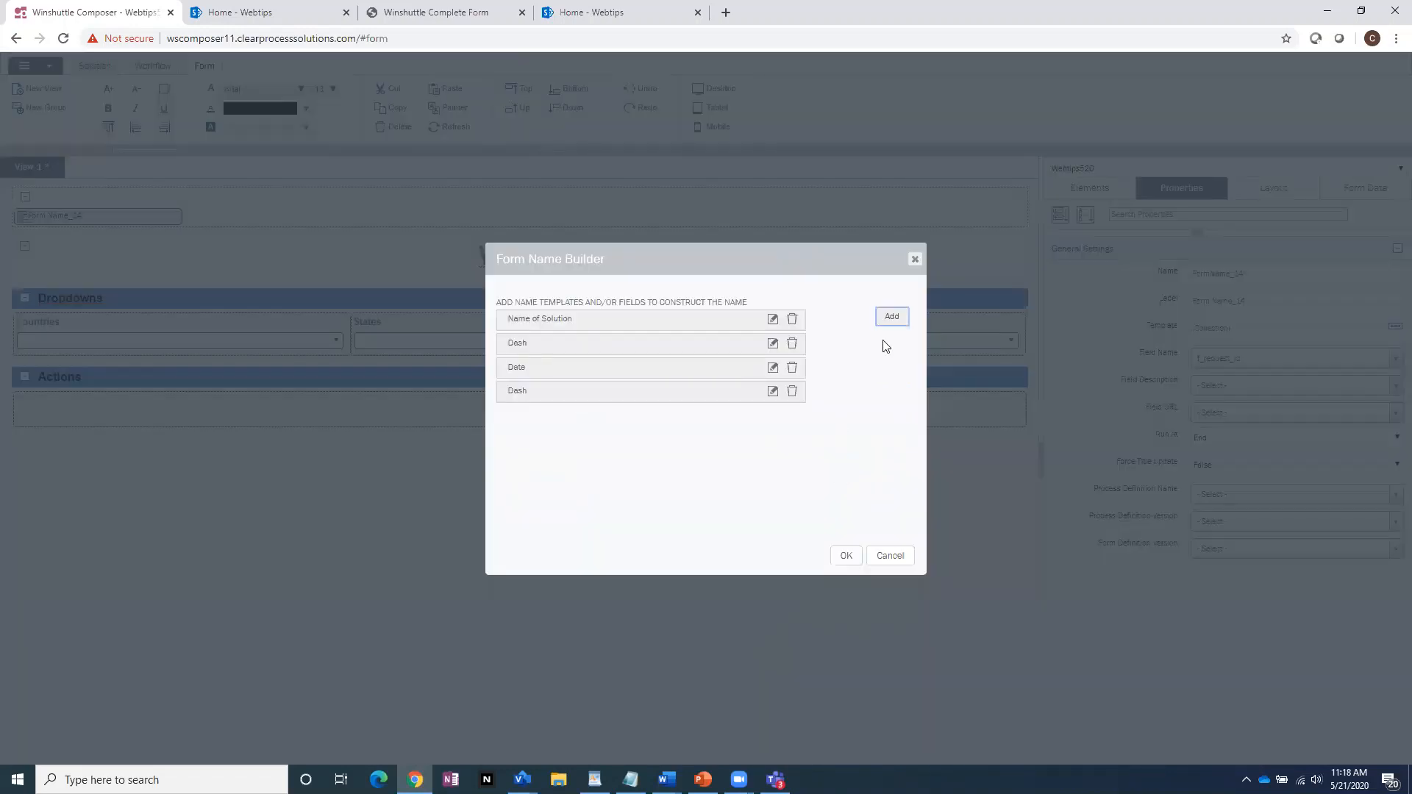
{"action": "left_click", "coordinate": [892, 316]}
{"action": "left_click", "coordinate": [615, 434]}
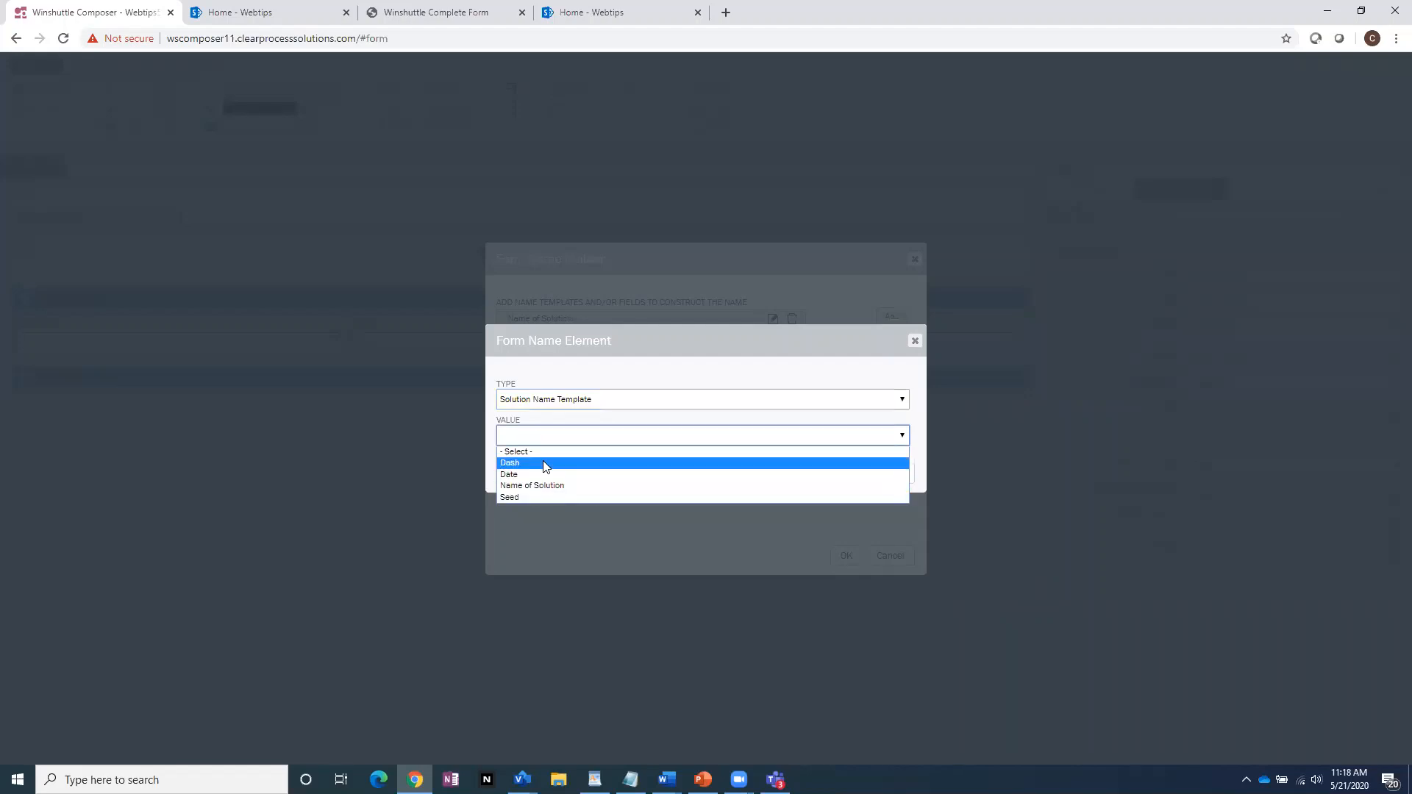
{"action": "left_click", "coordinate": [523, 496]}
{"action": "left_click", "coordinate": [845, 476]}
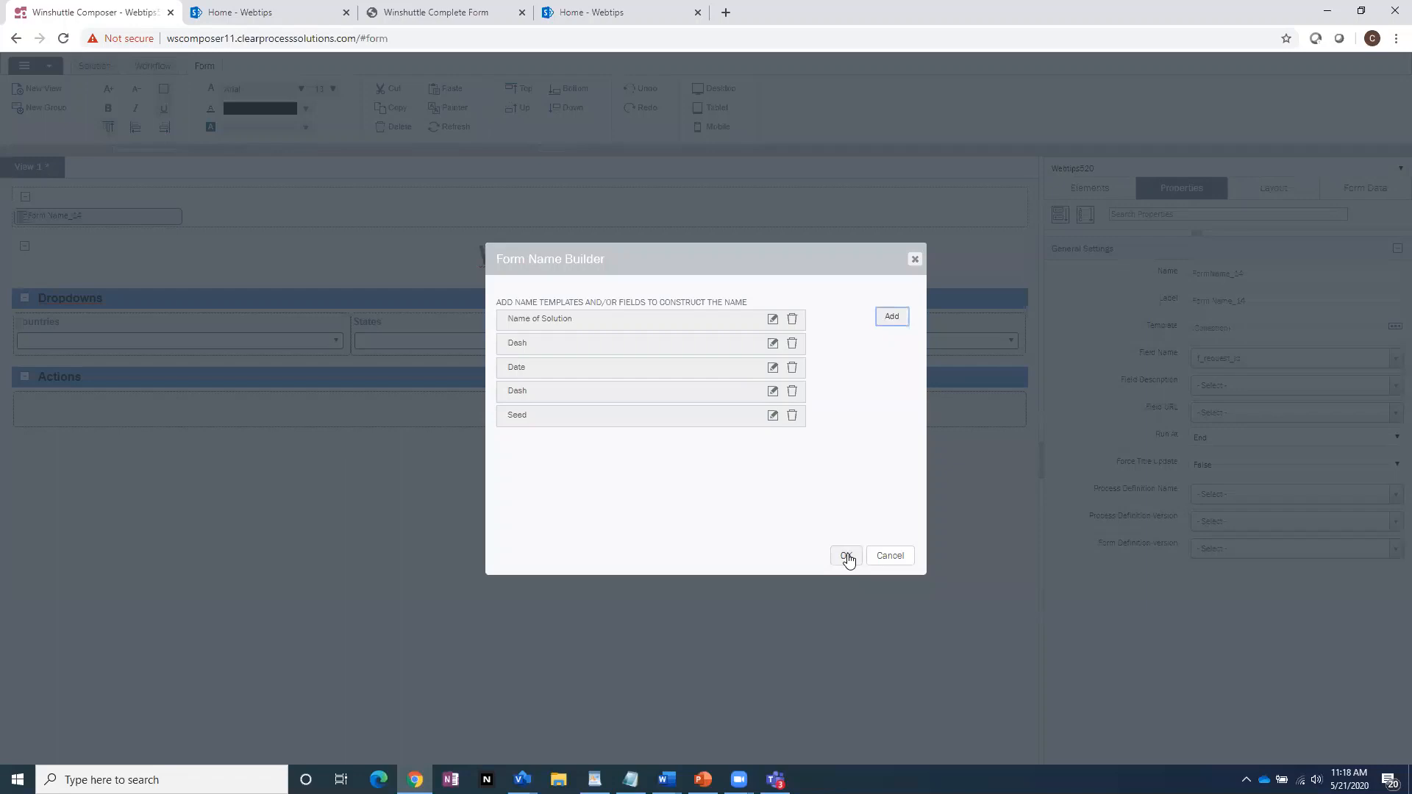
{"action": "left_click", "coordinate": [847, 559]}
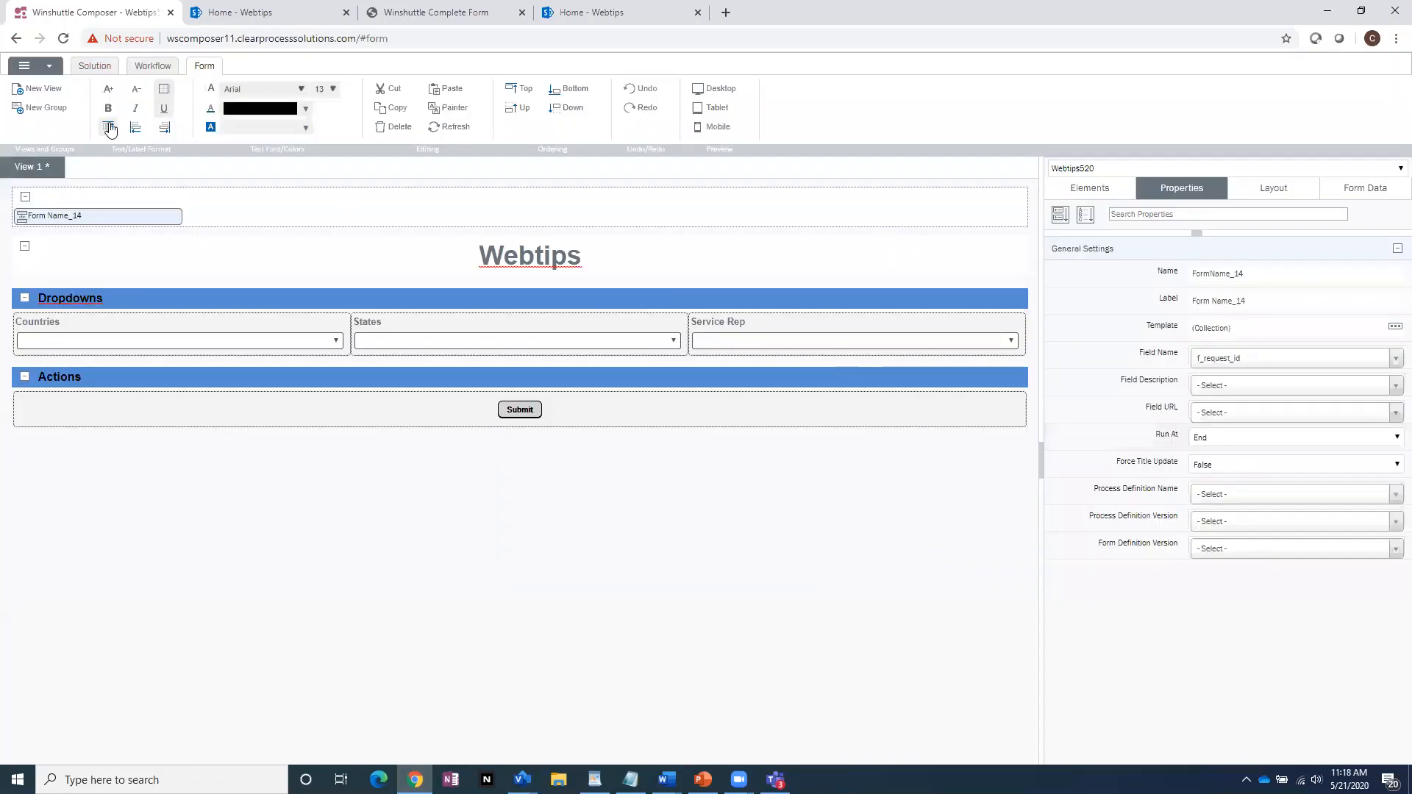
Save the Webtips520 solution to the Forms Site and deploy it with the Default deployment profile
{"action": "left_click", "coordinate": [103, 67]}
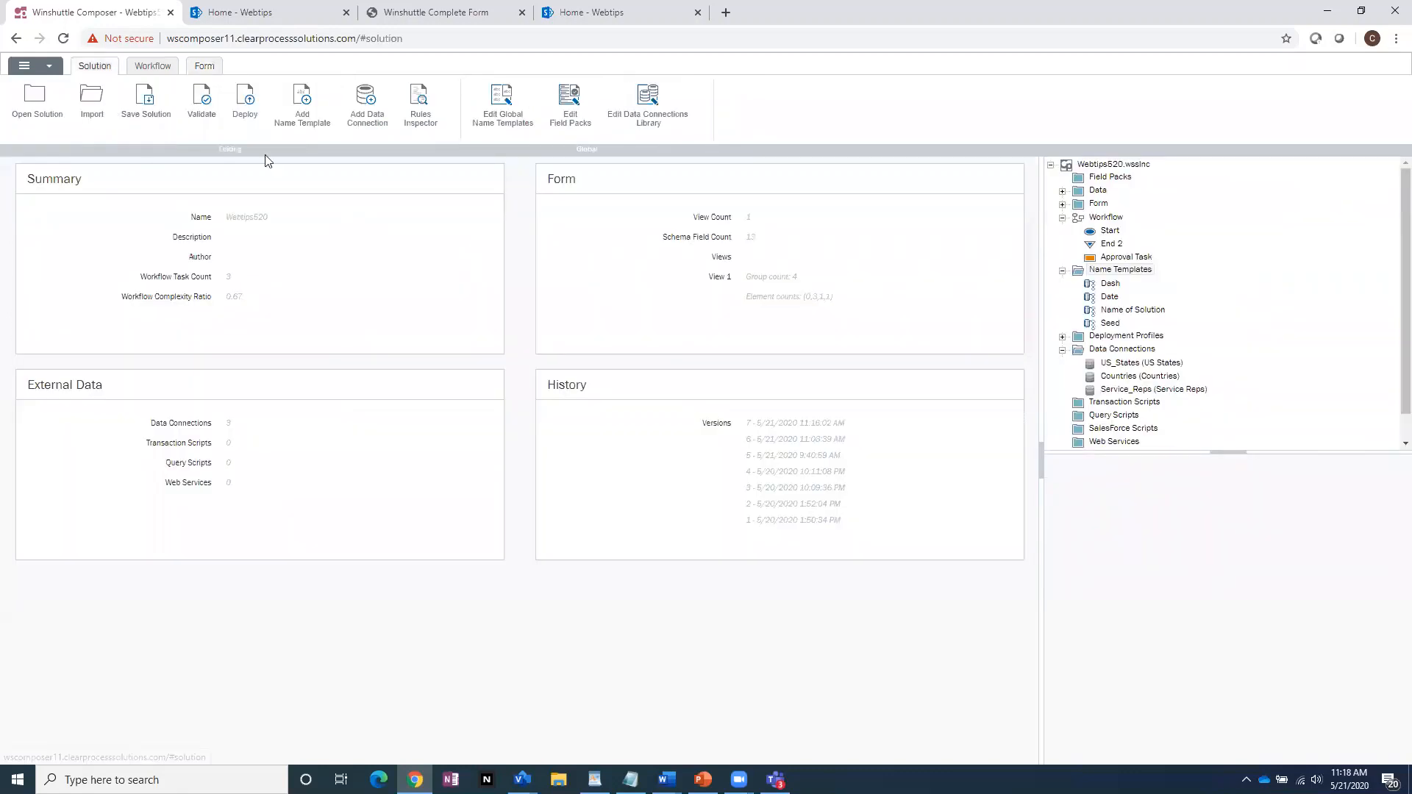
{"action": "left_click", "coordinate": [242, 94]}
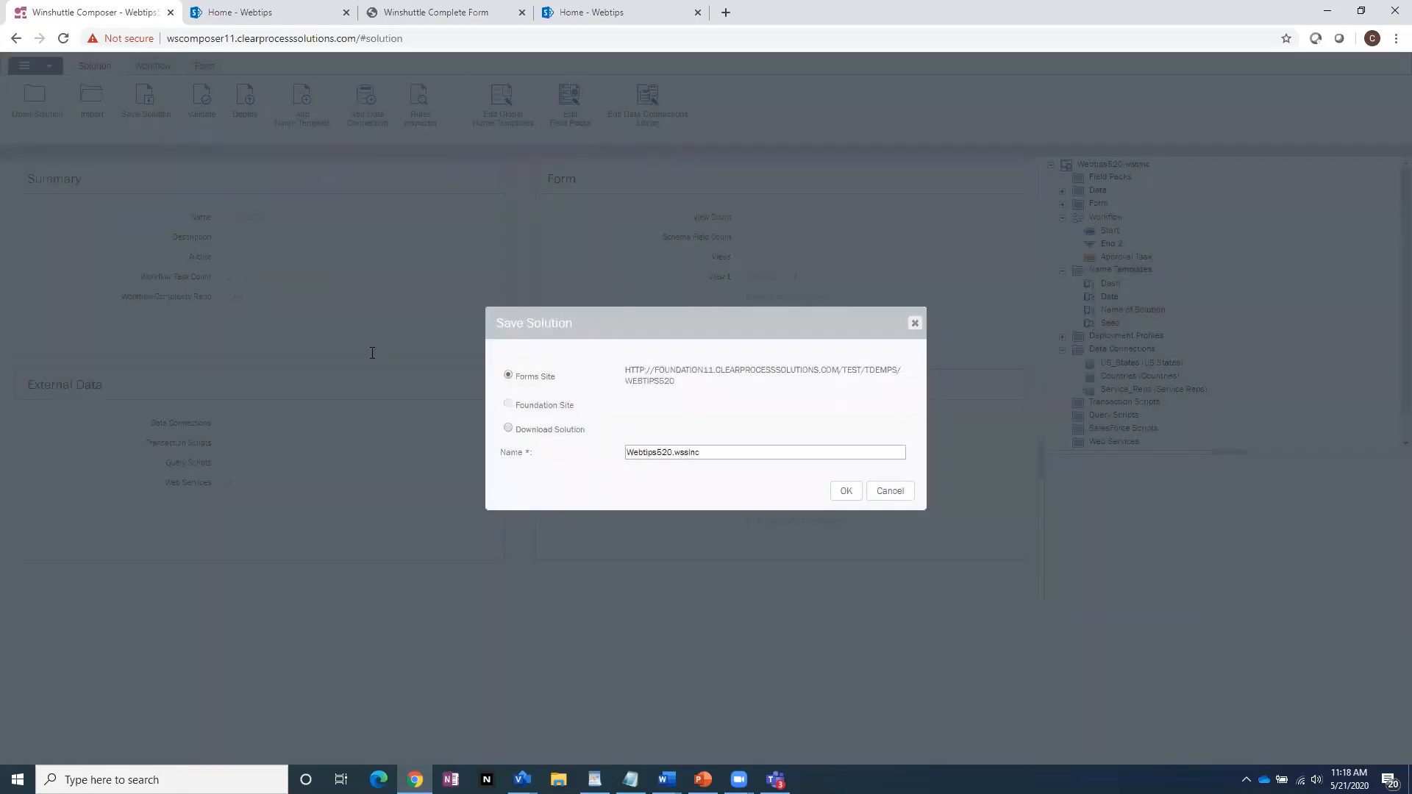
{"action": "left_click", "coordinate": [837, 491]}
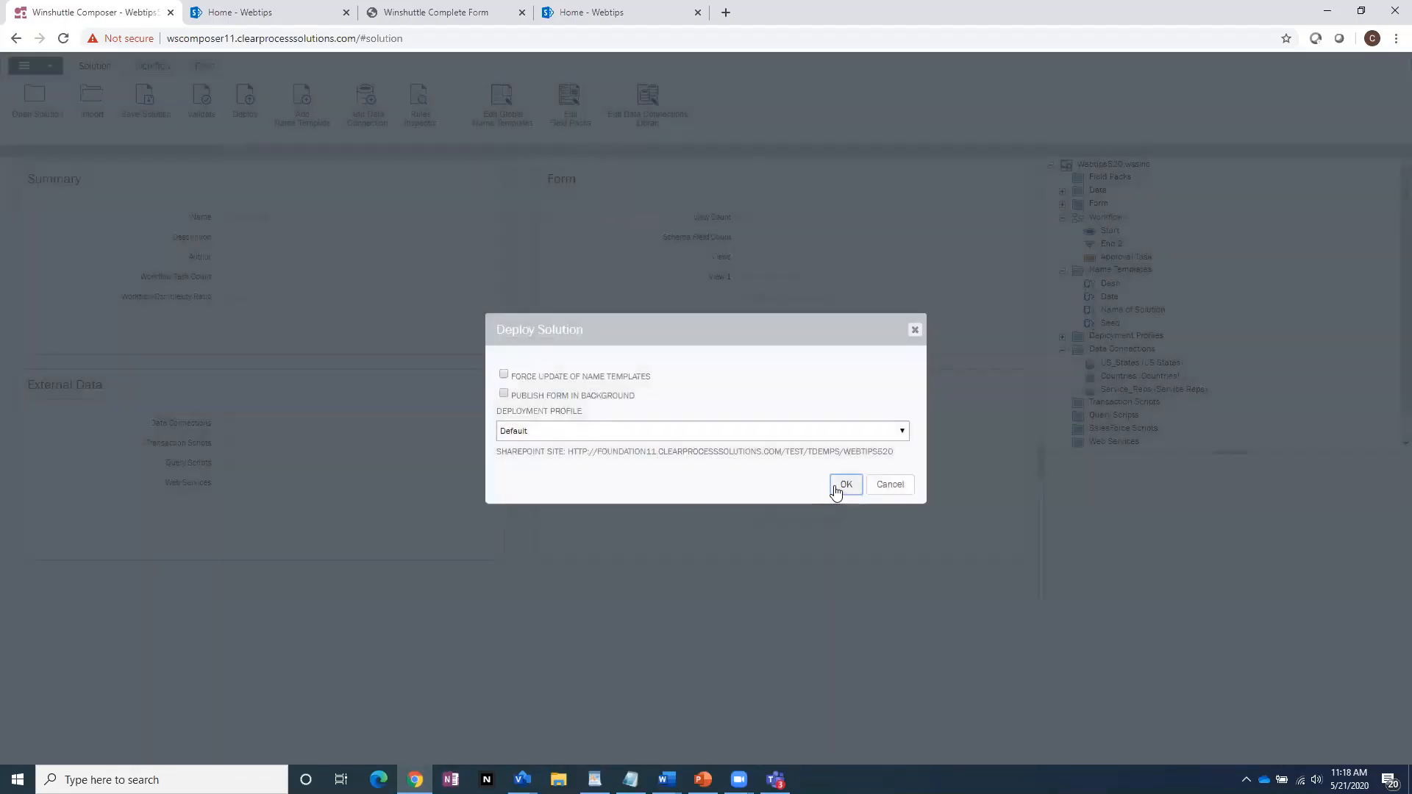
{"action": "left_click", "coordinate": [838, 486]}
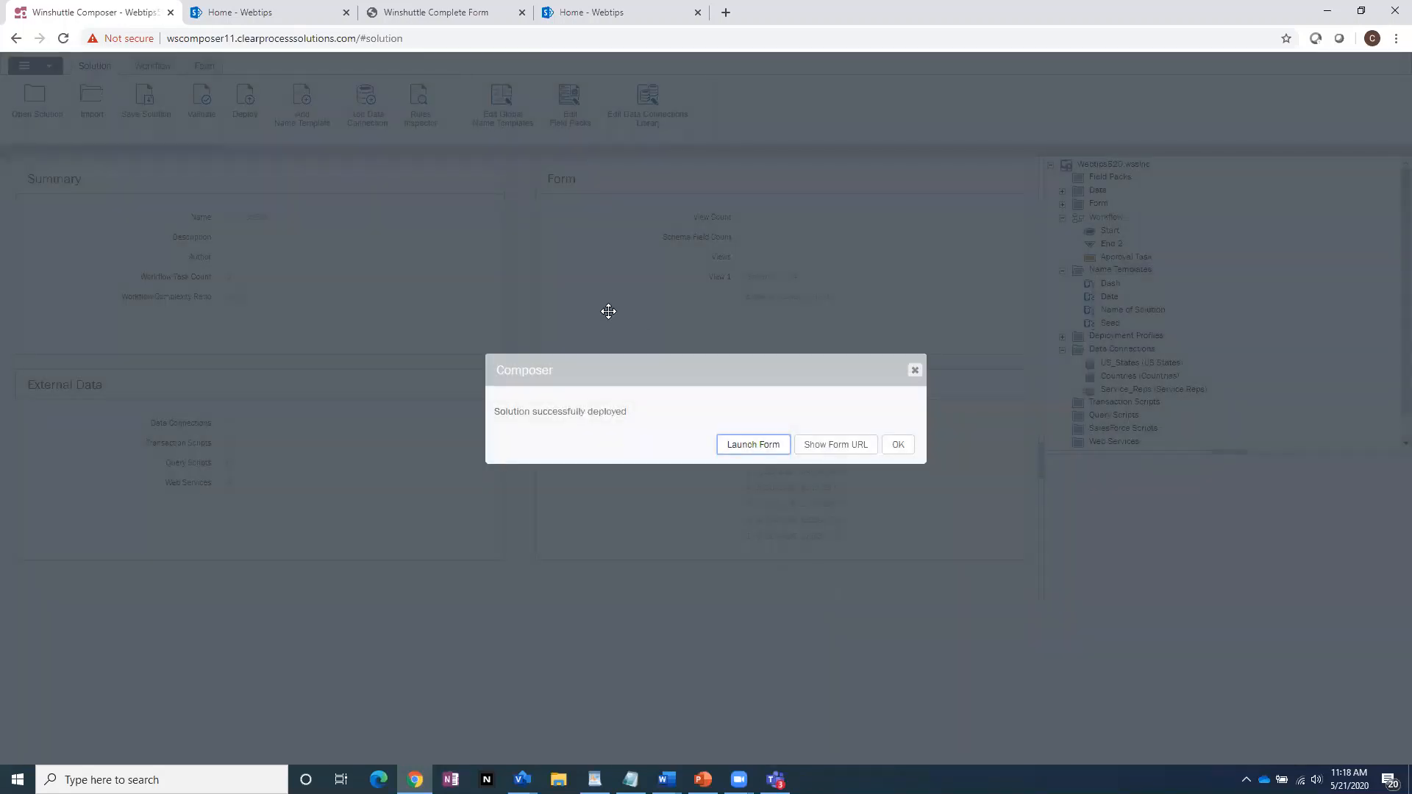
Launch the redeployed Webtips form and submit it to test the combined process name
{"action": "left_click", "coordinate": [767, 450]}
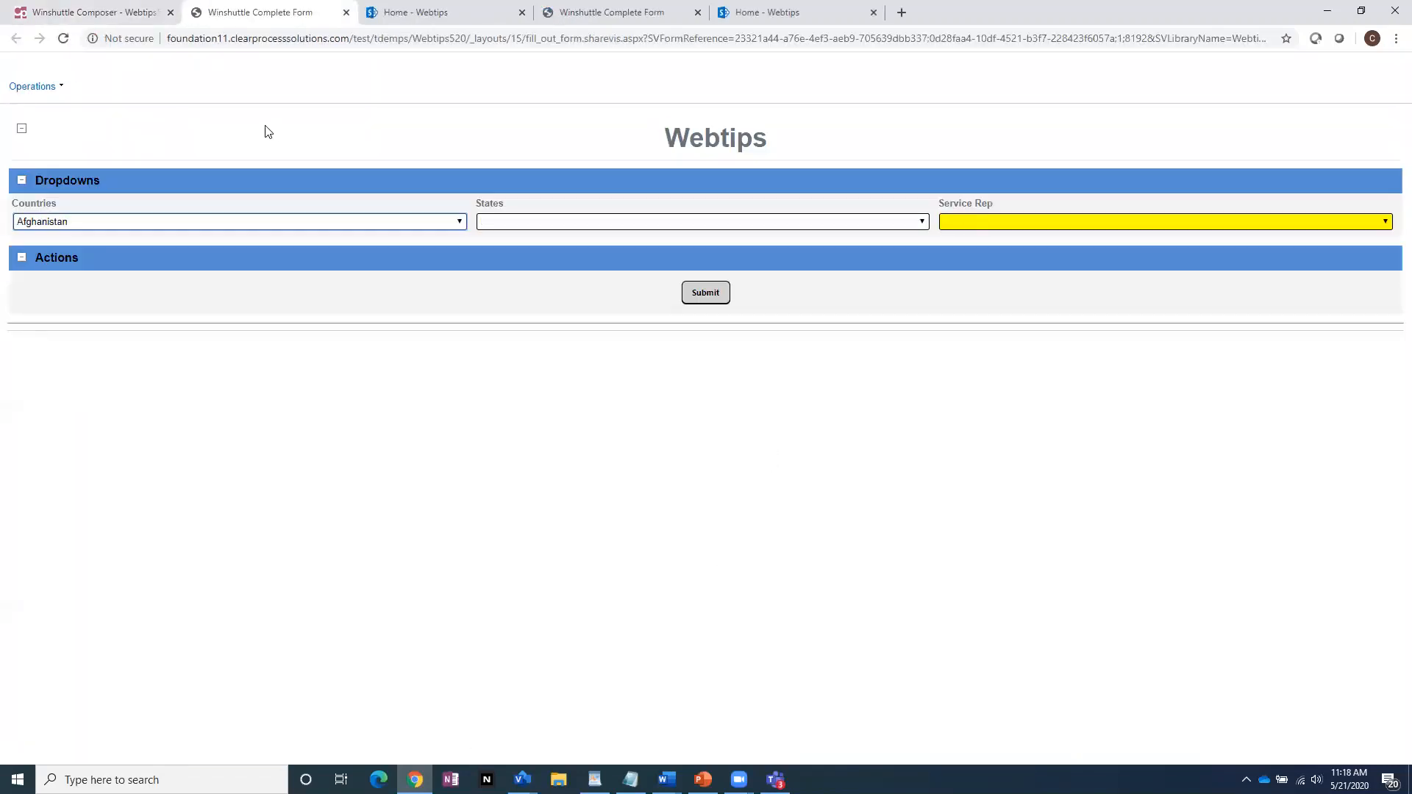
{"action": "left_click", "coordinate": [706, 292]}
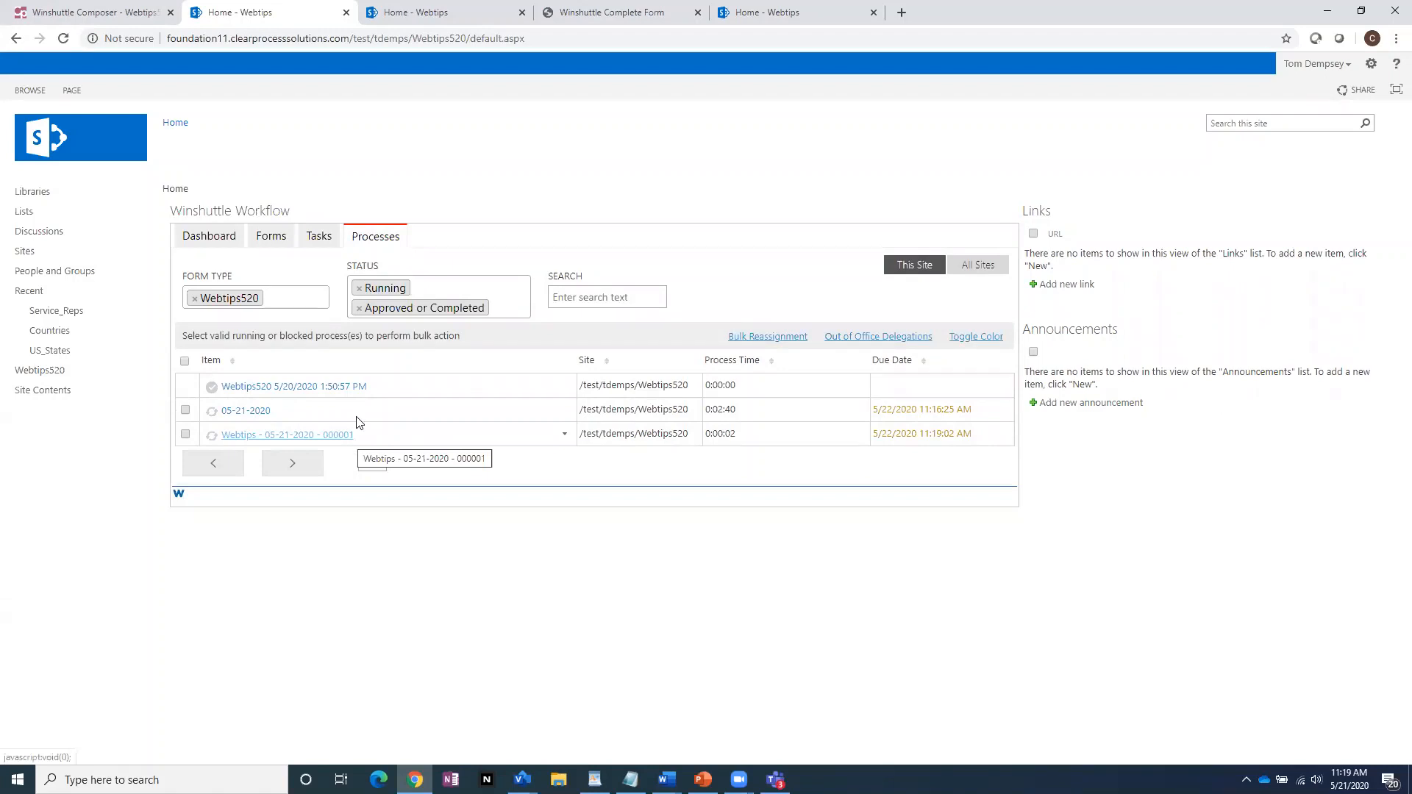
Return to Winshuttle Composer and add the Service_Rep form field as the last element of the form name
{"action": "left_click", "coordinate": [81, 13]}
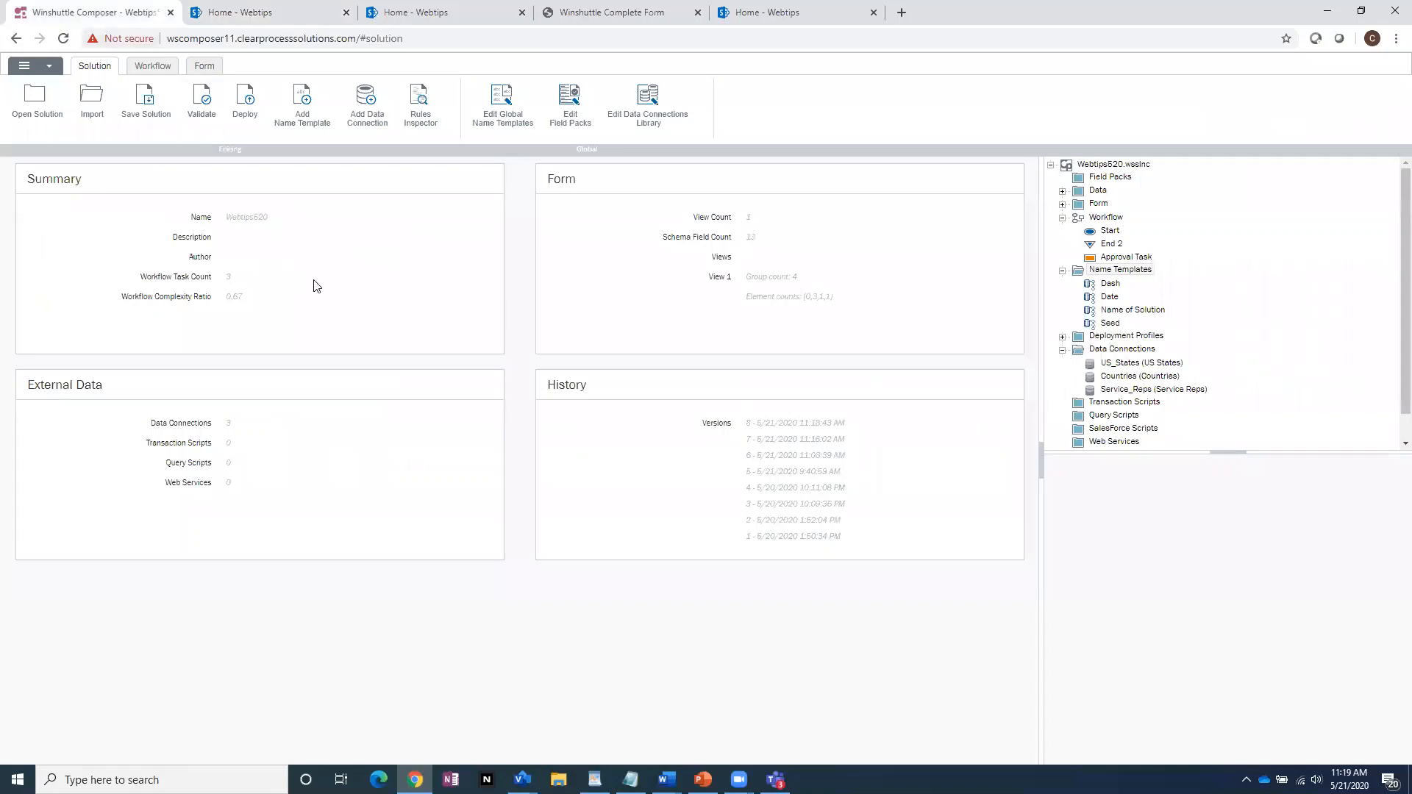
{"action": "left_click", "coordinate": [205, 67]}
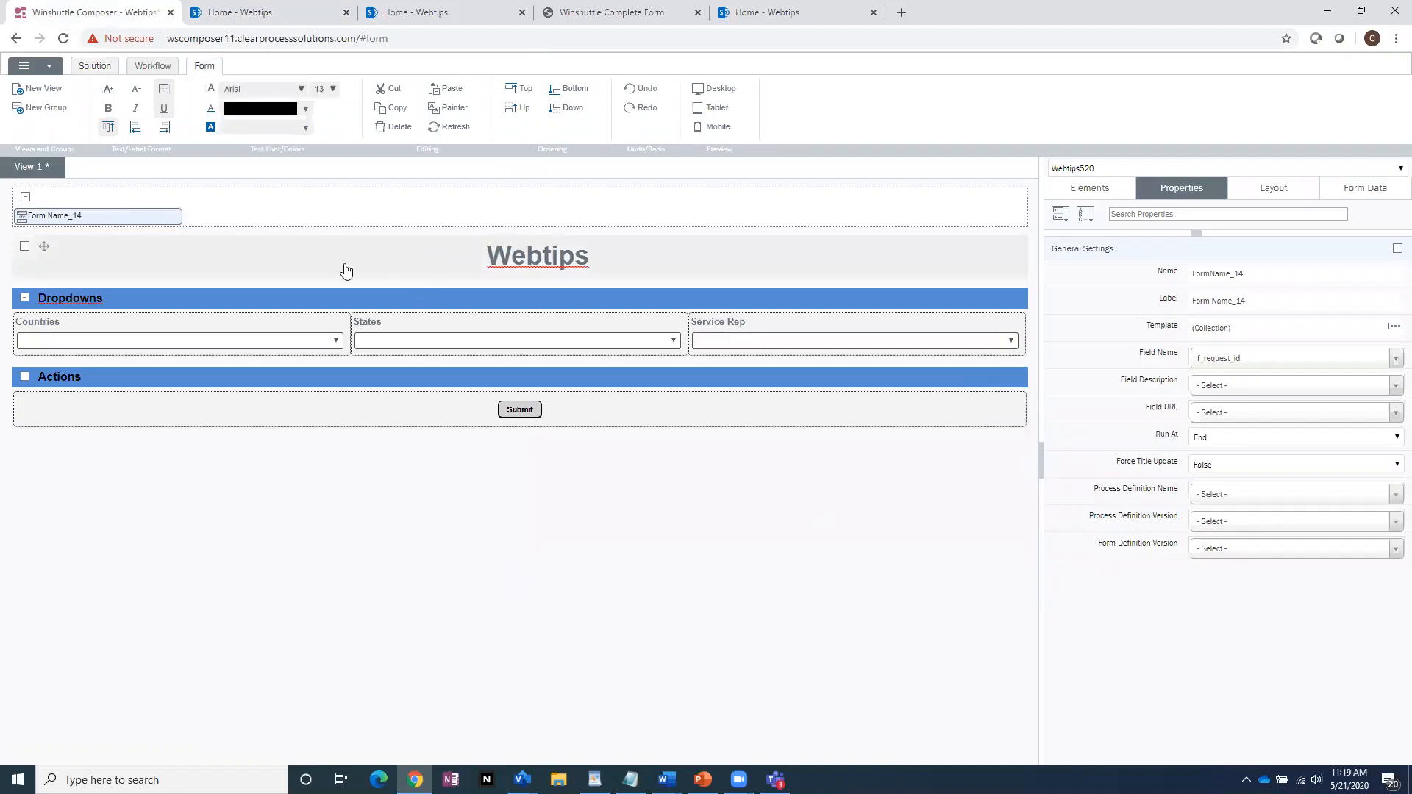
{"action": "left_click", "coordinate": [1393, 327]}
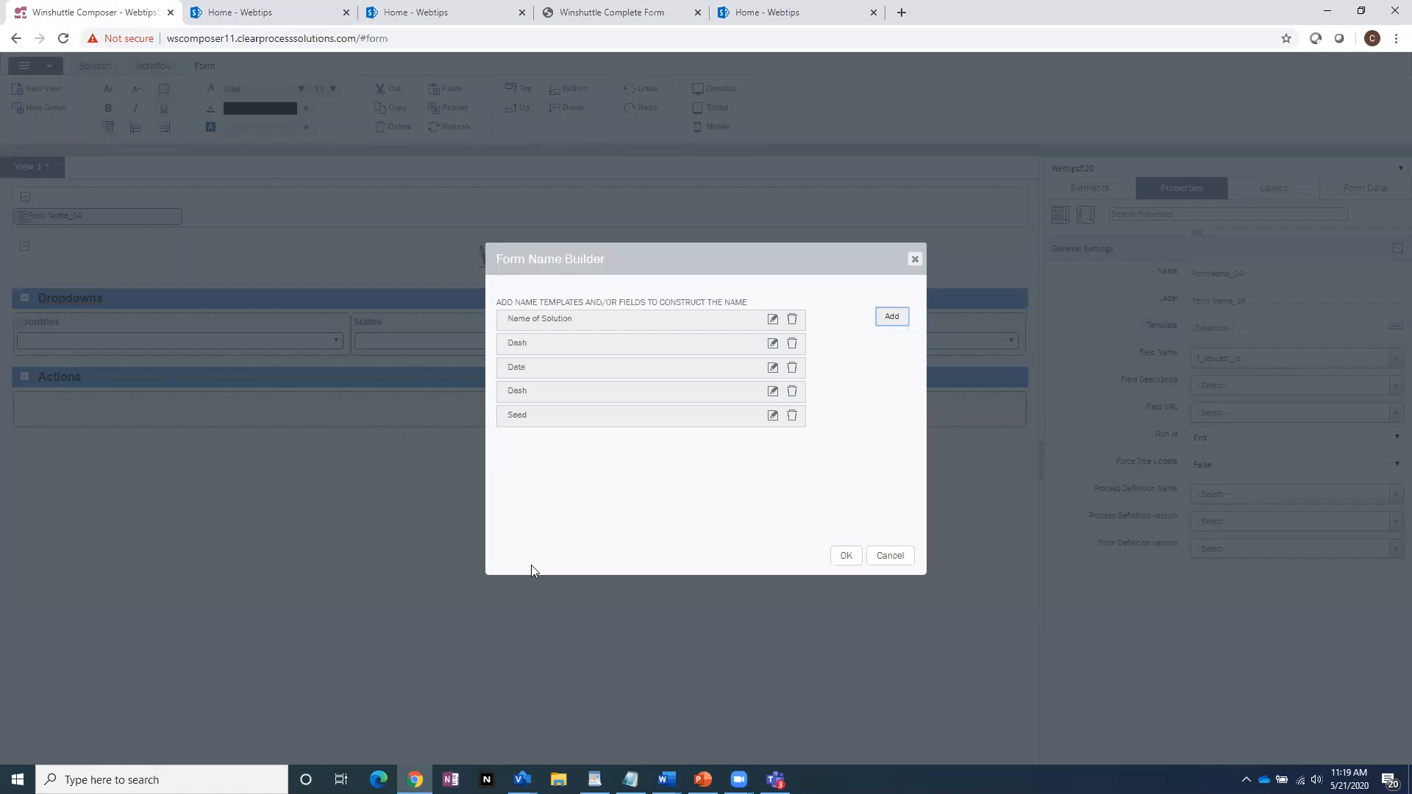
{"action": "left_click", "coordinate": [893, 319]}
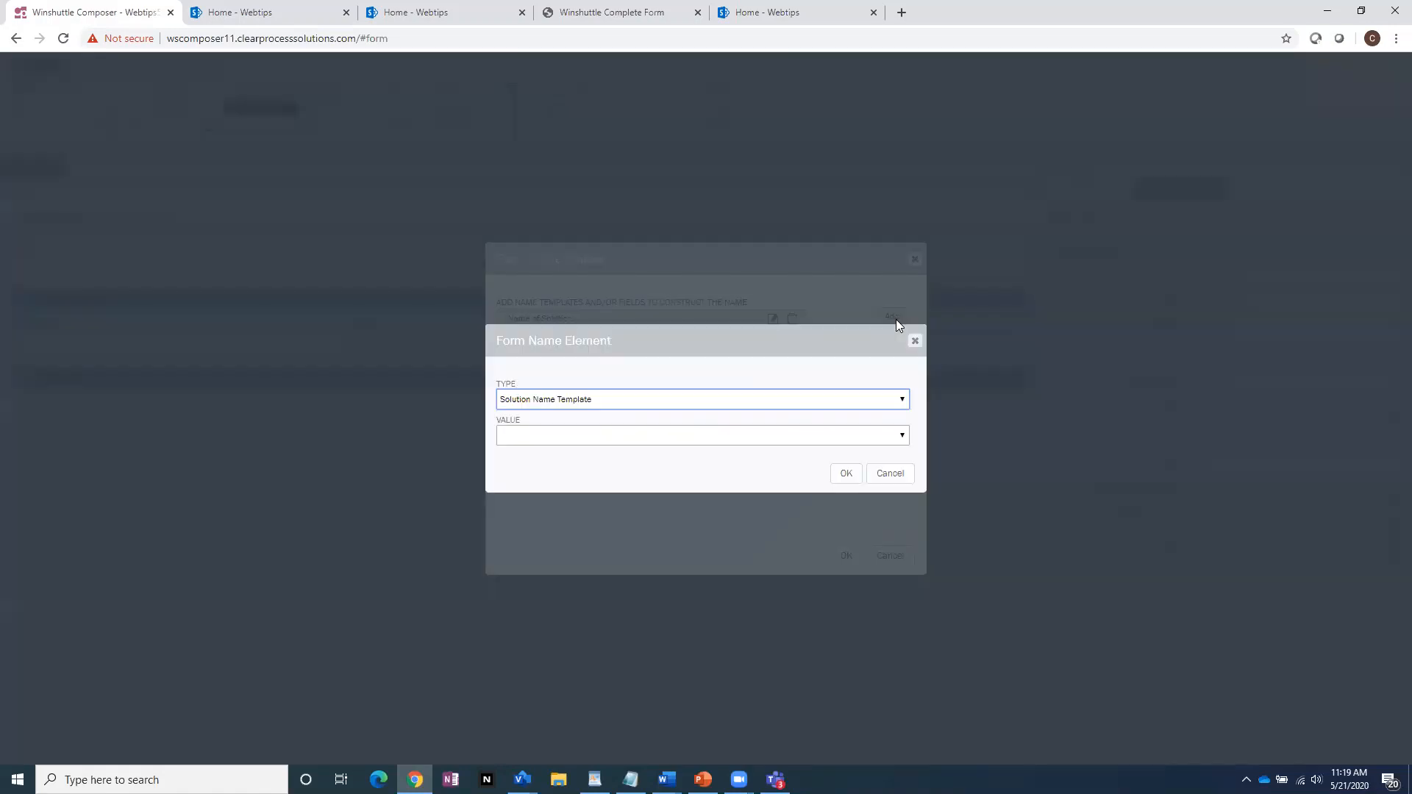
{"action": "left_click", "coordinate": [564, 399]}
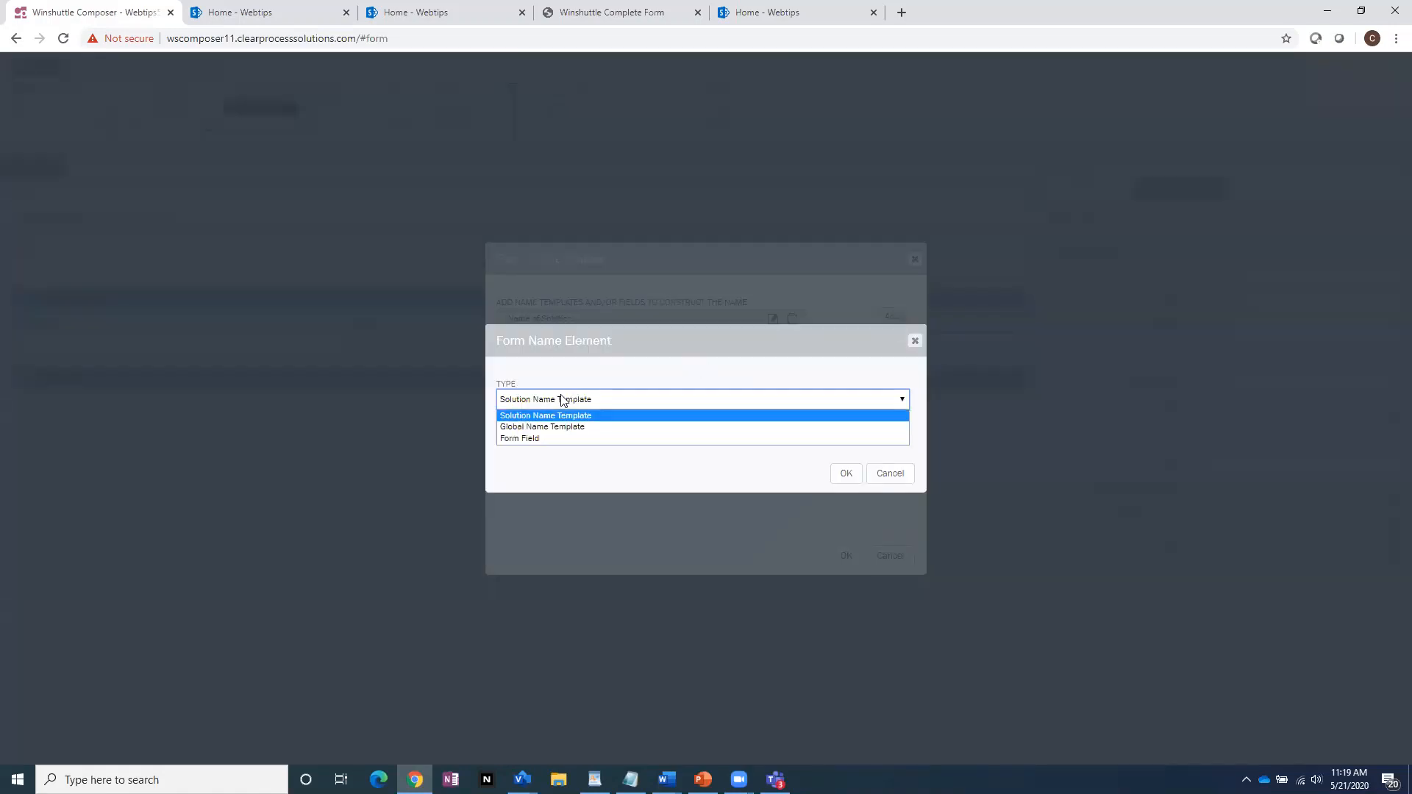
{"action": "left_click", "coordinate": [533, 439]}
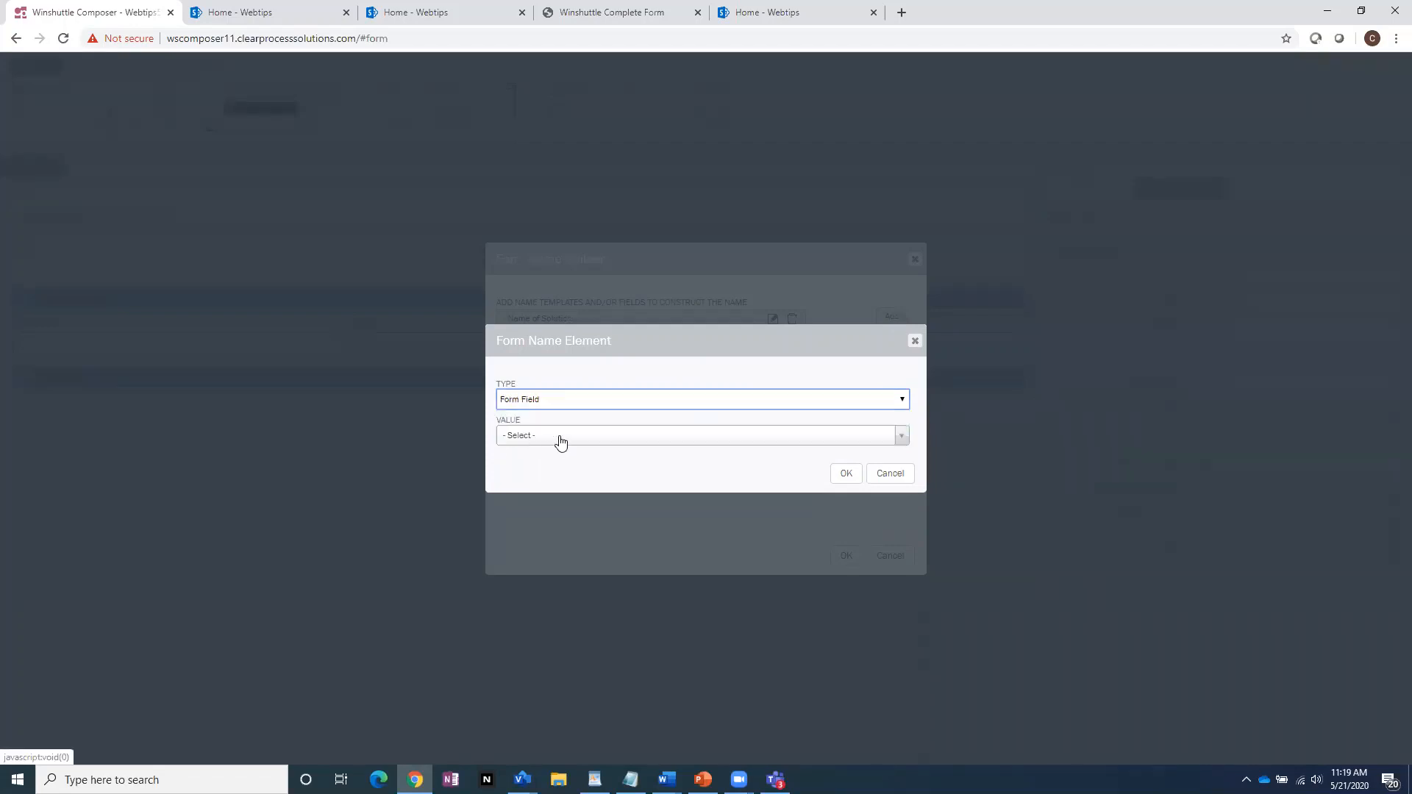
{"action": "left_click", "coordinate": [560, 438]}
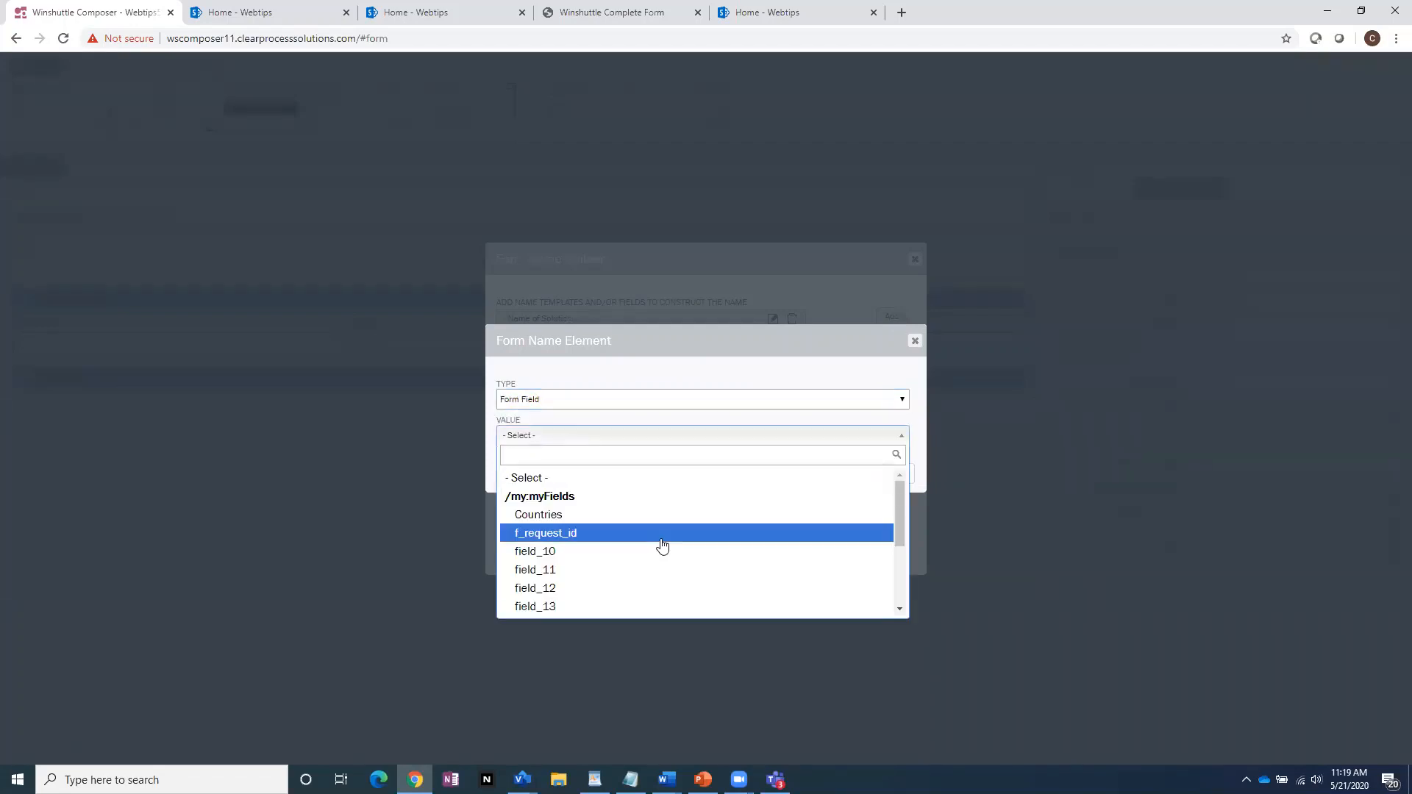
{"action": "scroll", "coordinate": [662, 550], "scroll_direction": "down", "scroll_amount": 1}
{"action": "scroll", "coordinate": [661, 559], "scroll_direction": "down", "scroll_amount": 1}
{"action": "left_click", "coordinate": [557, 587]}
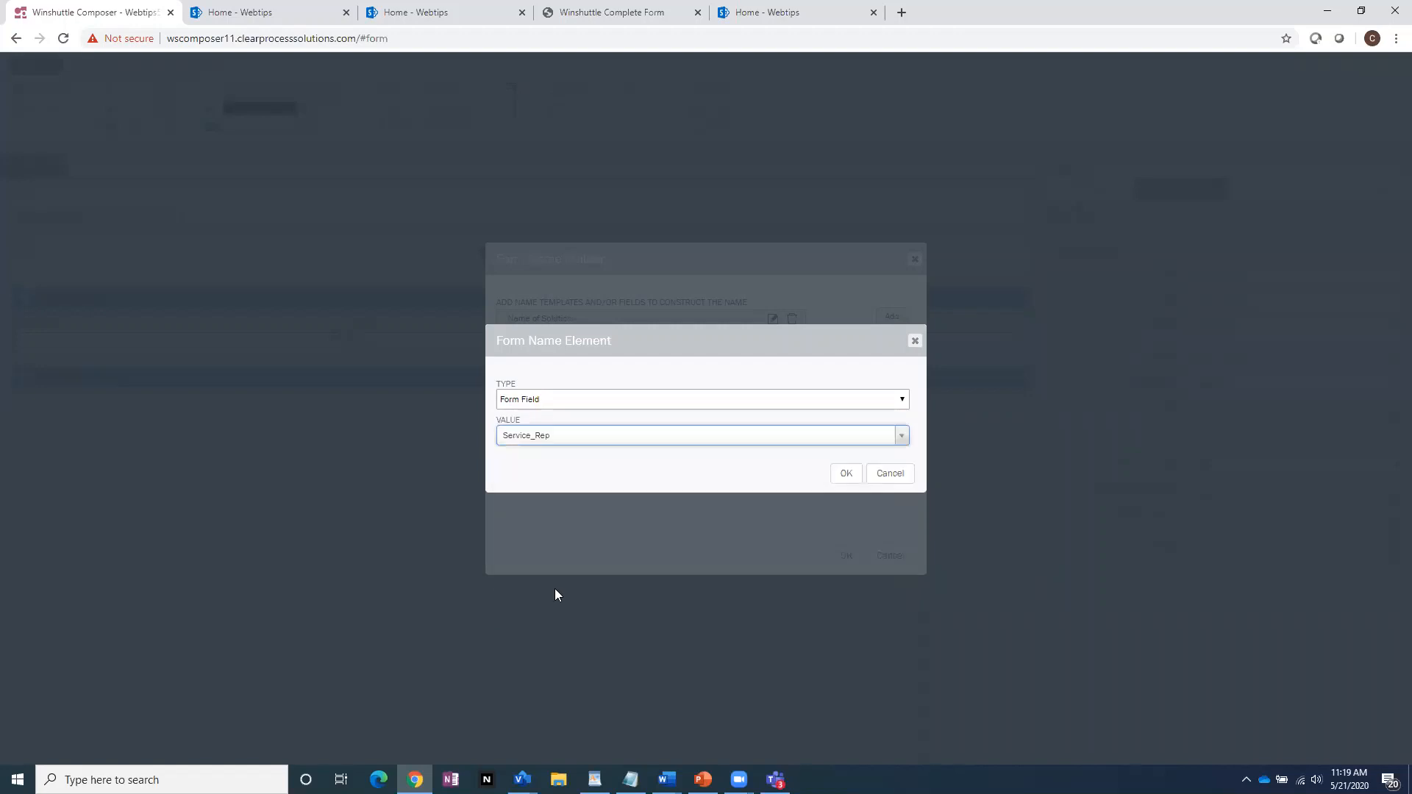
{"action": "left_click", "coordinate": [847, 477]}
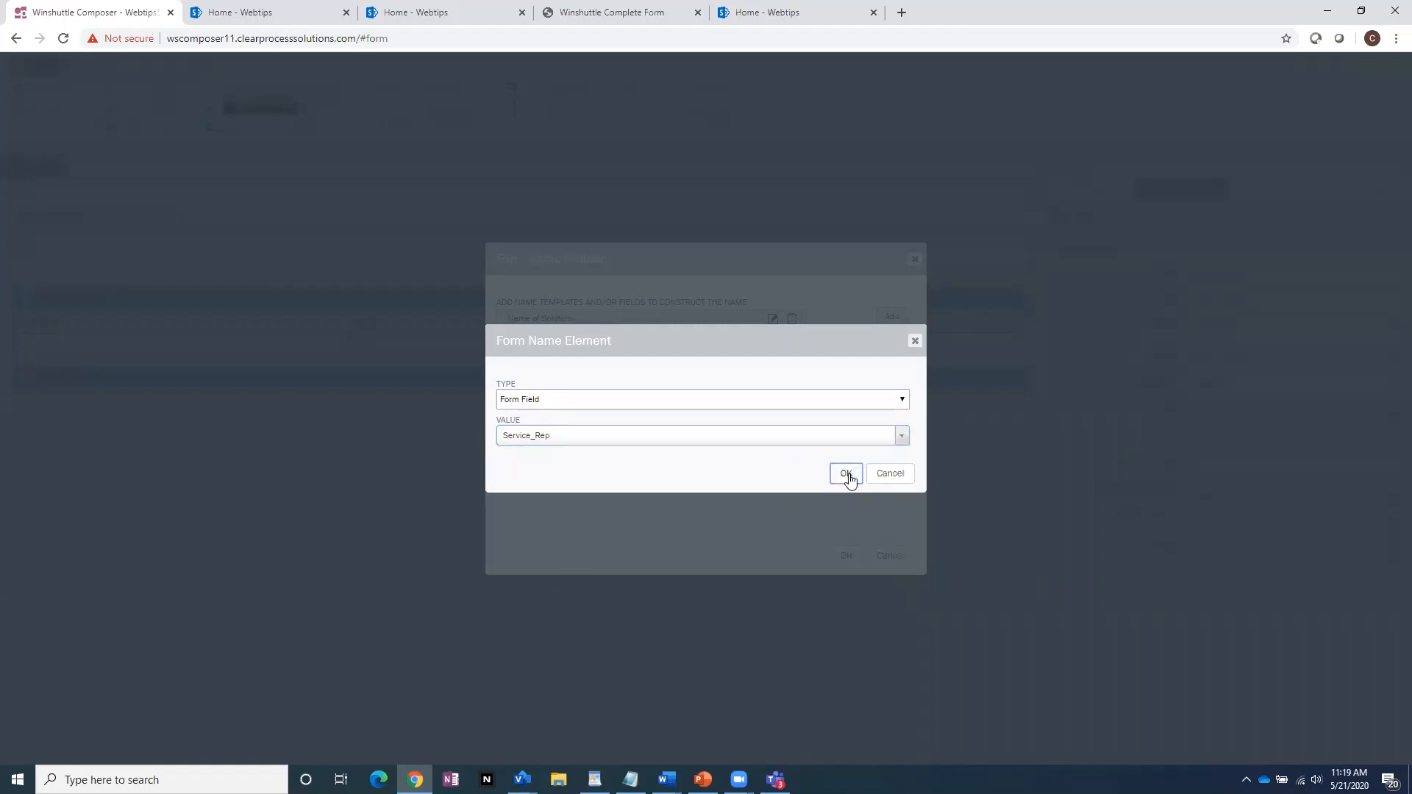
{"action": "left_click", "coordinate": [847, 474]}
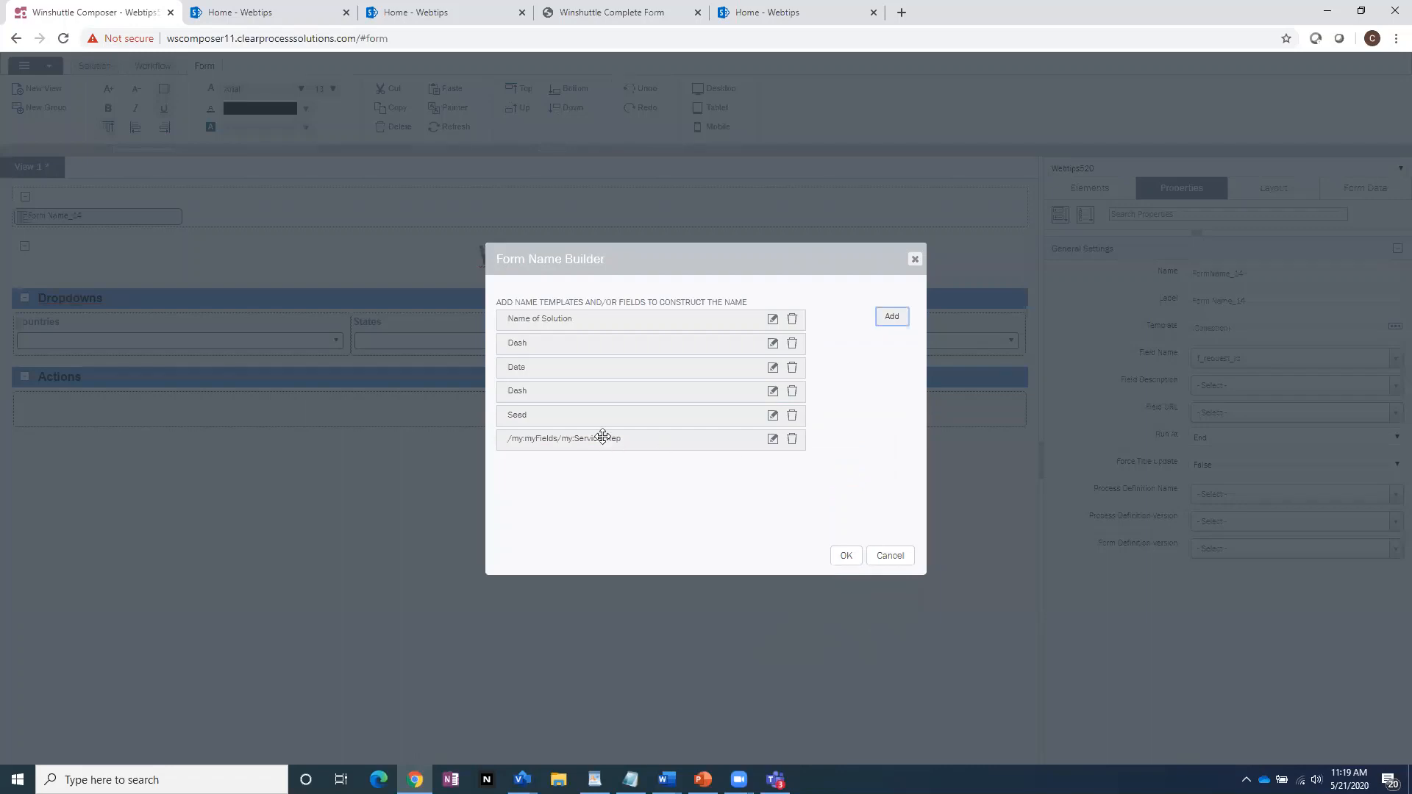
Add another Dash solution name template to the form name elements
{"action": "left_click_drag", "start_coordinate": [593, 439], "coordinate": [611, 426]}
{"action": "left_click", "coordinate": [892, 316]}
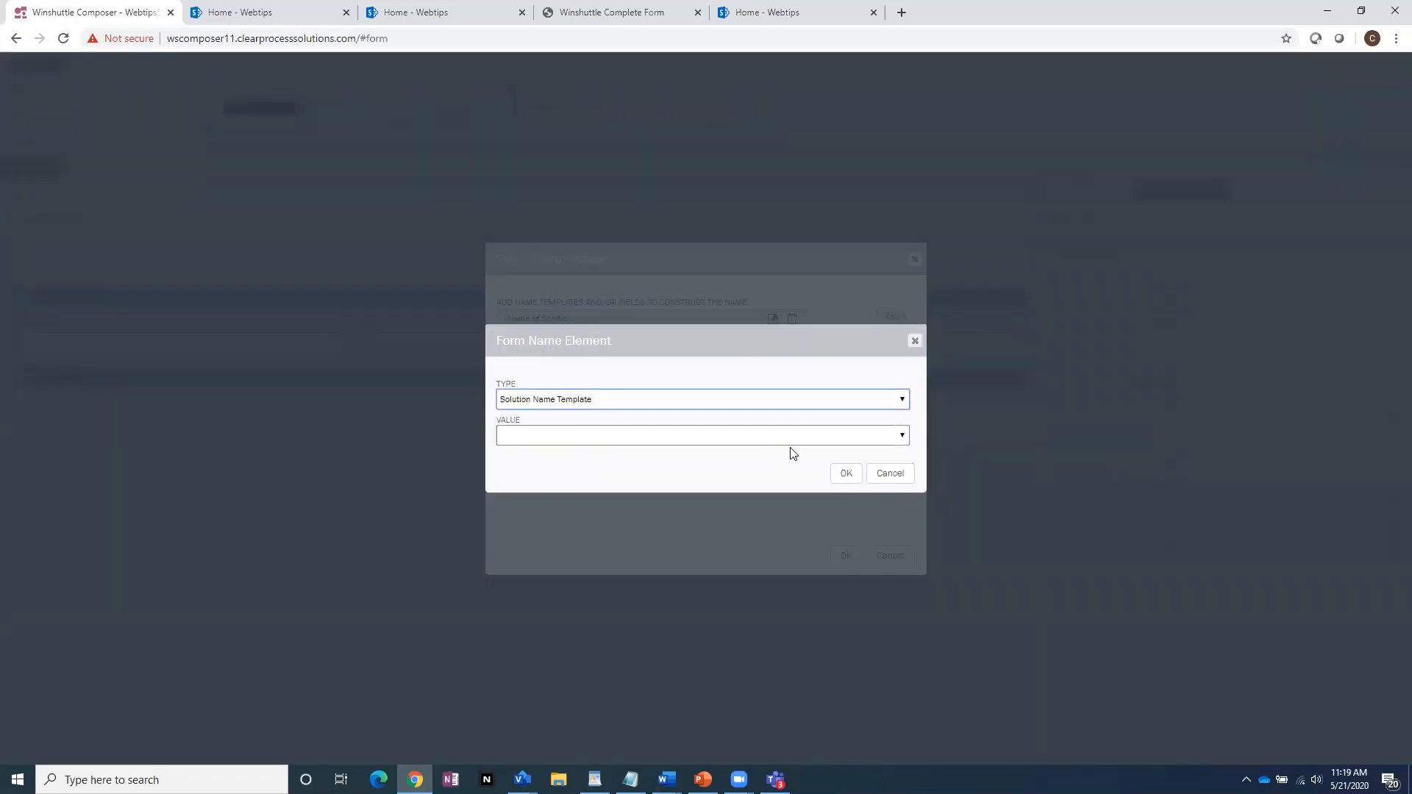
{"action": "left_click", "coordinate": [750, 437]}
{"action": "left_click", "coordinate": [653, 463]}
{"action": "left_click", "coordinate": [846, 474]}
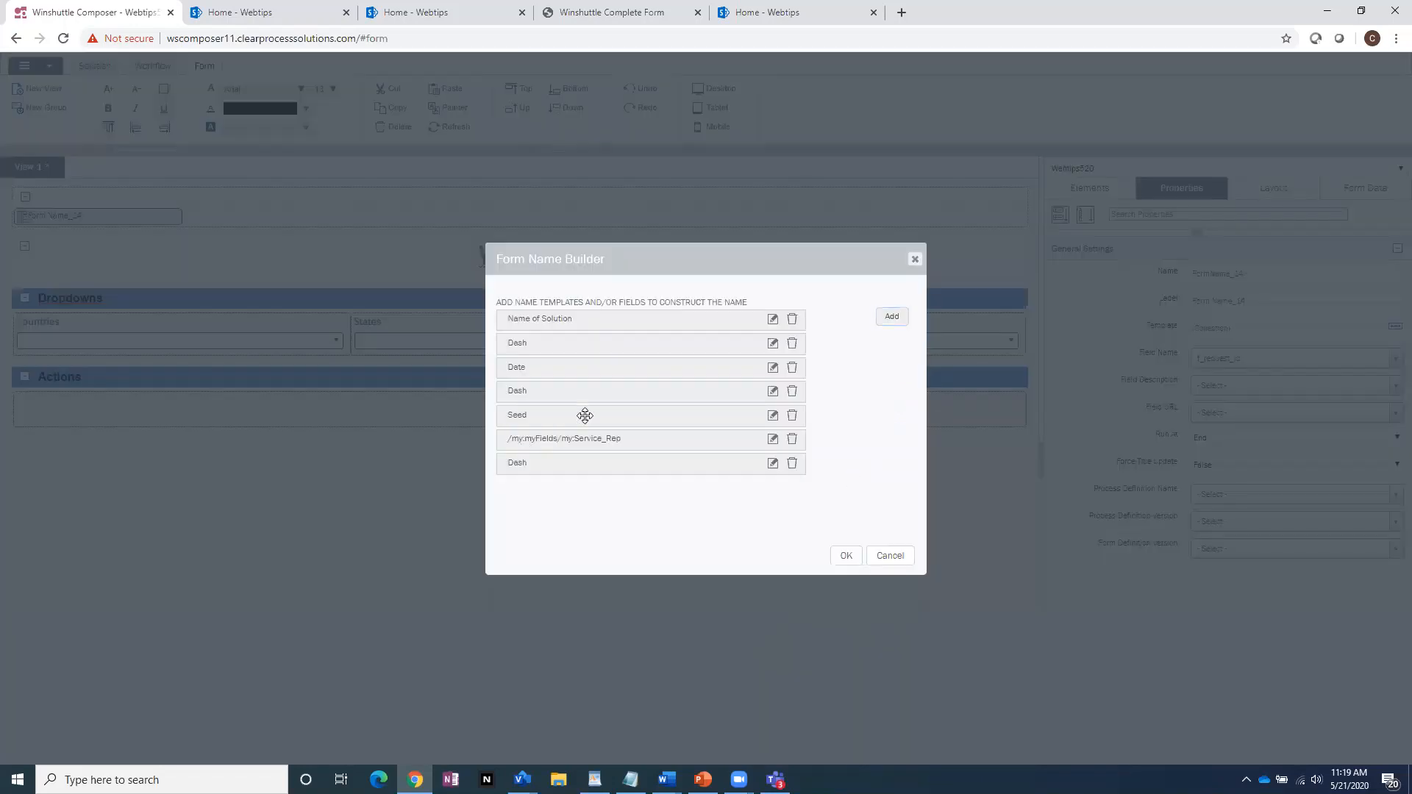
Reorder the form name so Service_Rep and the new Dash sit between the first Dash and Date, and confirm it
{"action": "left_click_drag", "start_coordinate": [655, 441], "coordinate": [647, 375]}
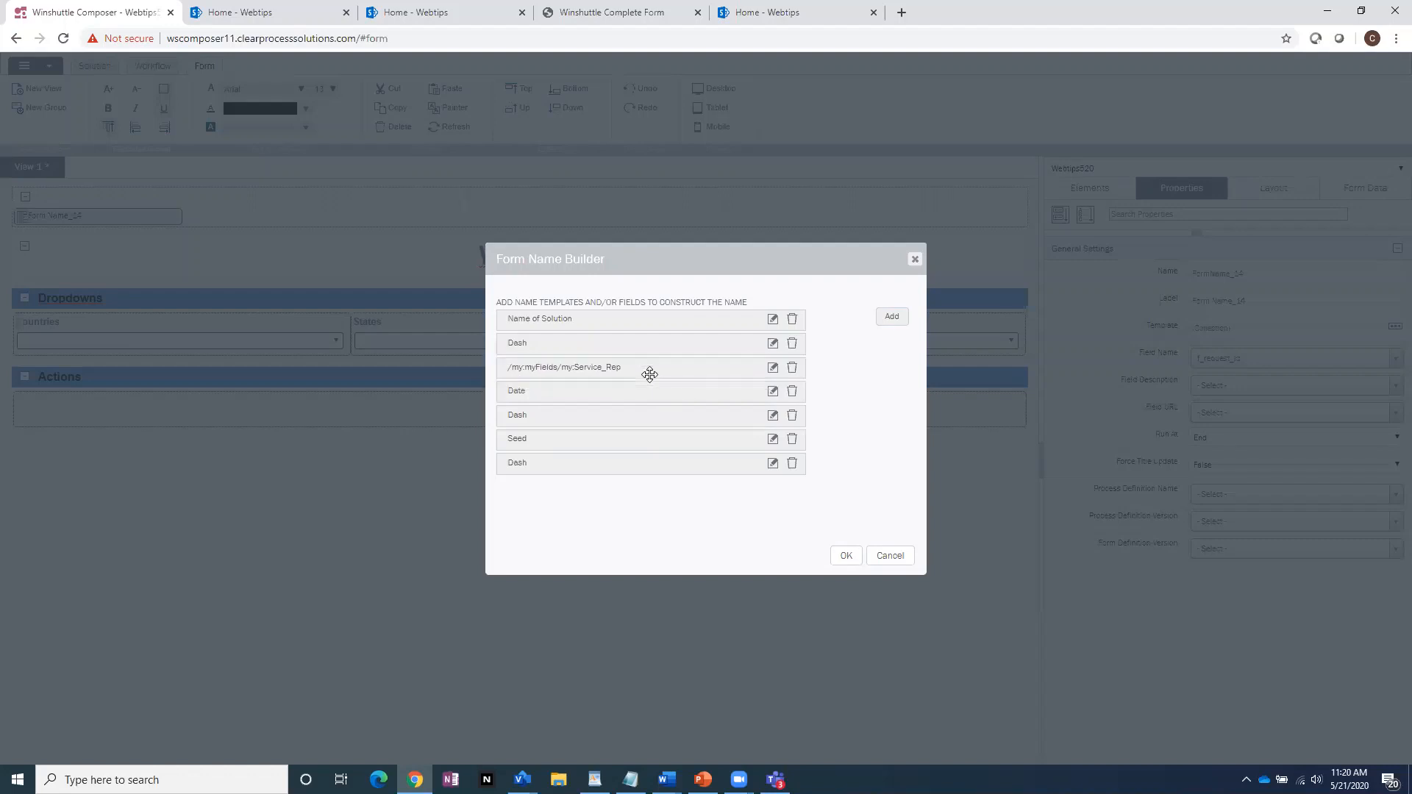
{"action": "left_click_drag", "start_coordinate": [588, 463], "coordinate": [601, 386]}
{"action": "left_click", "coordinate": [846, 556]}
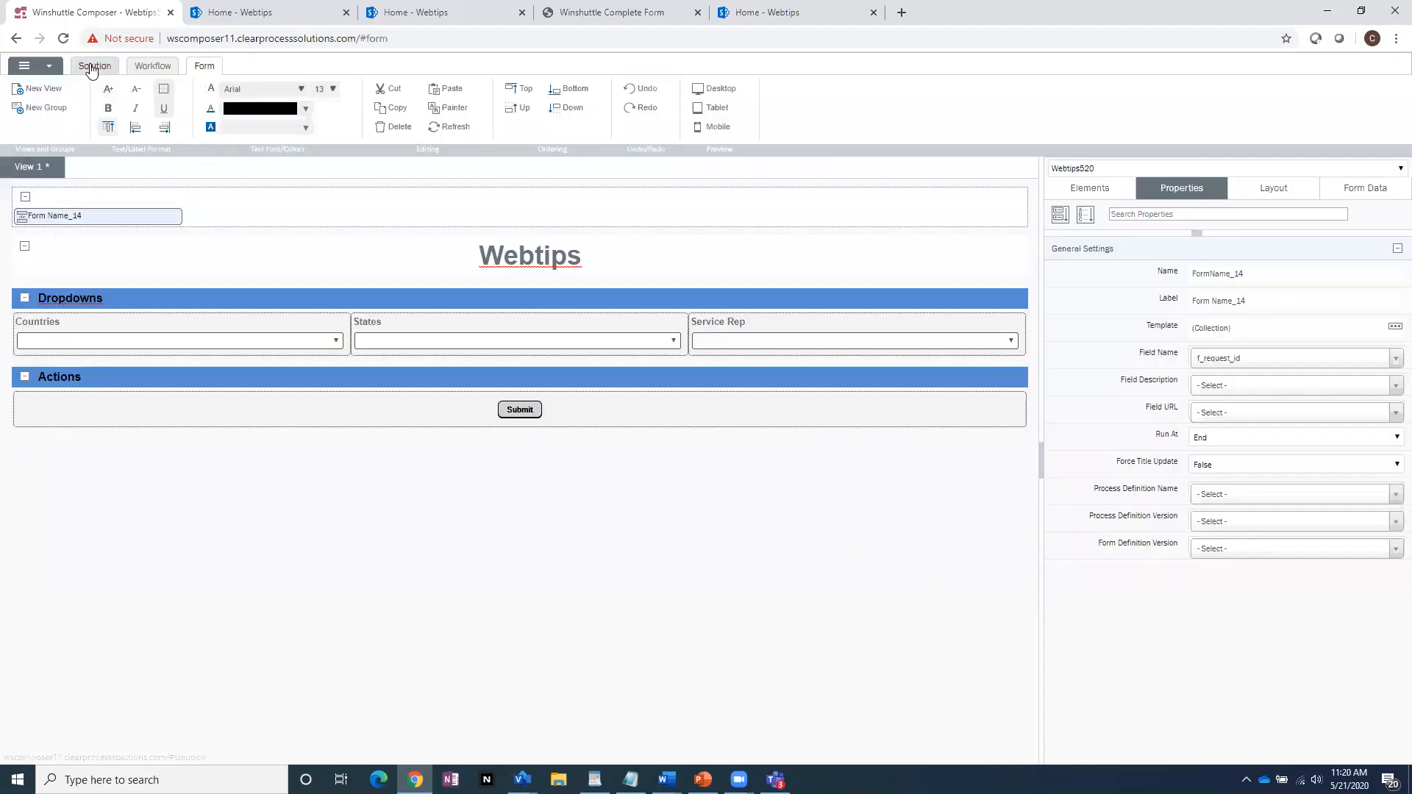
Save the Webtips520 solution with the reordered form name to the Forms Site and deploy it with the Default profile
{"action": "left_click", "coordinate": [92, 67]}
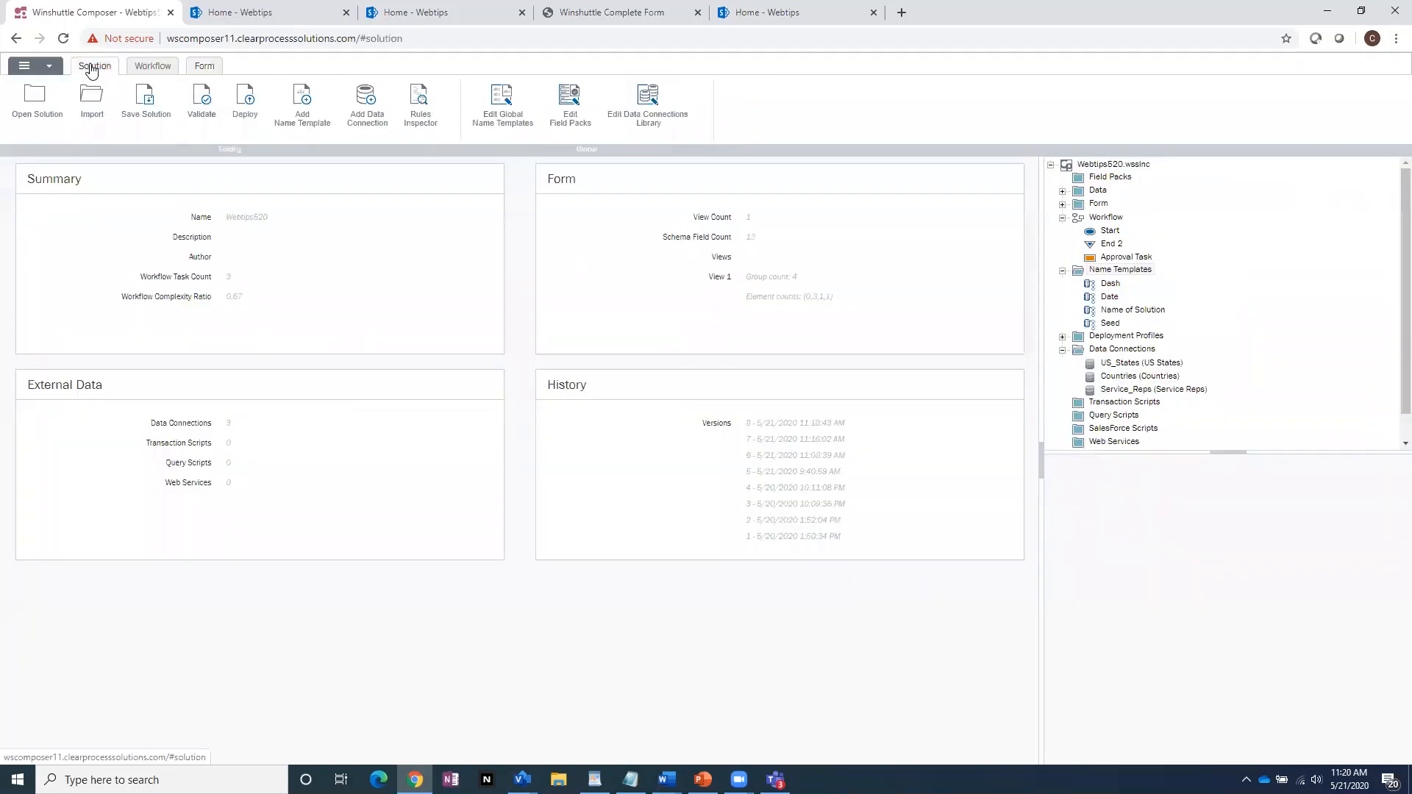
{"action": "left_click", "coordinate": [245, 99]}
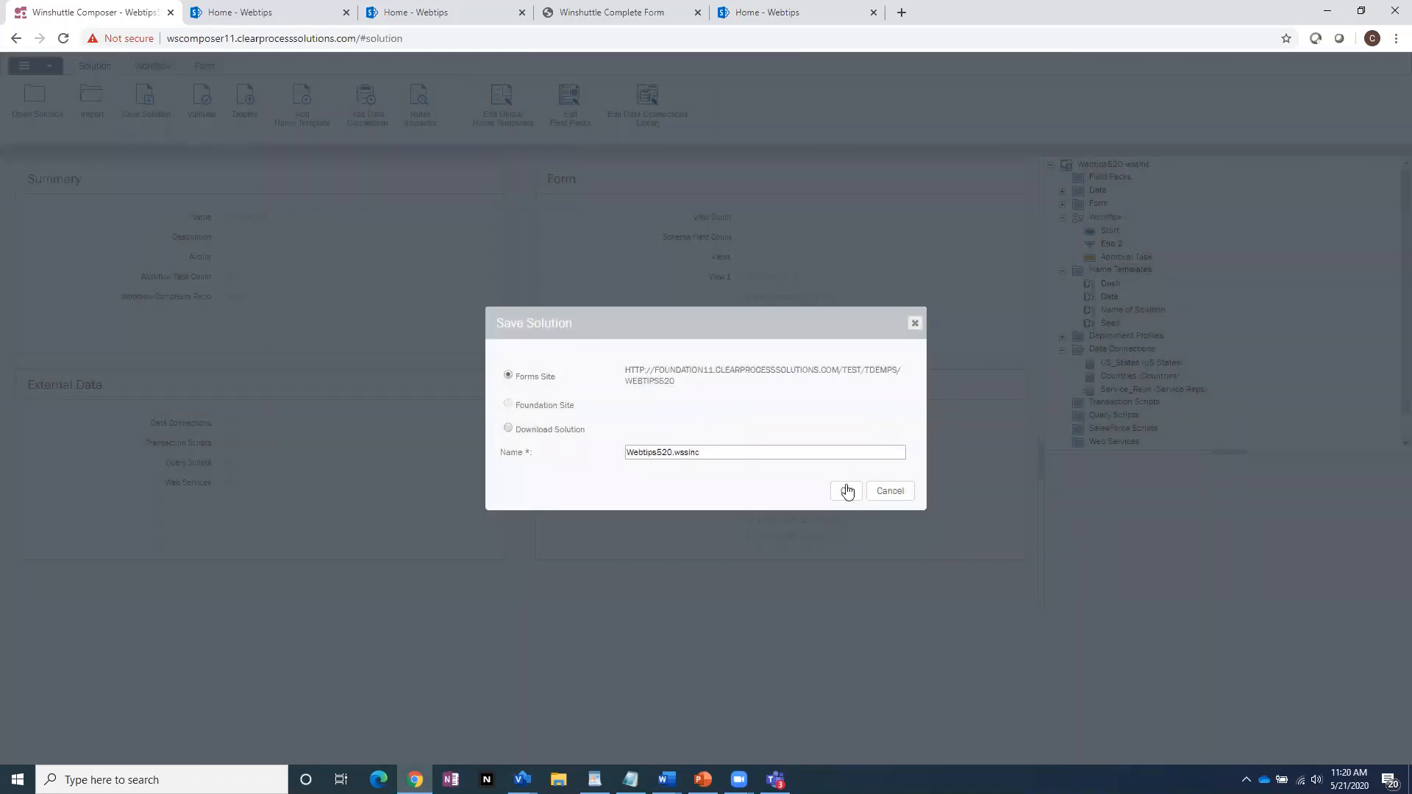
{"action": "left_click", "coordinate": [845, 490]}
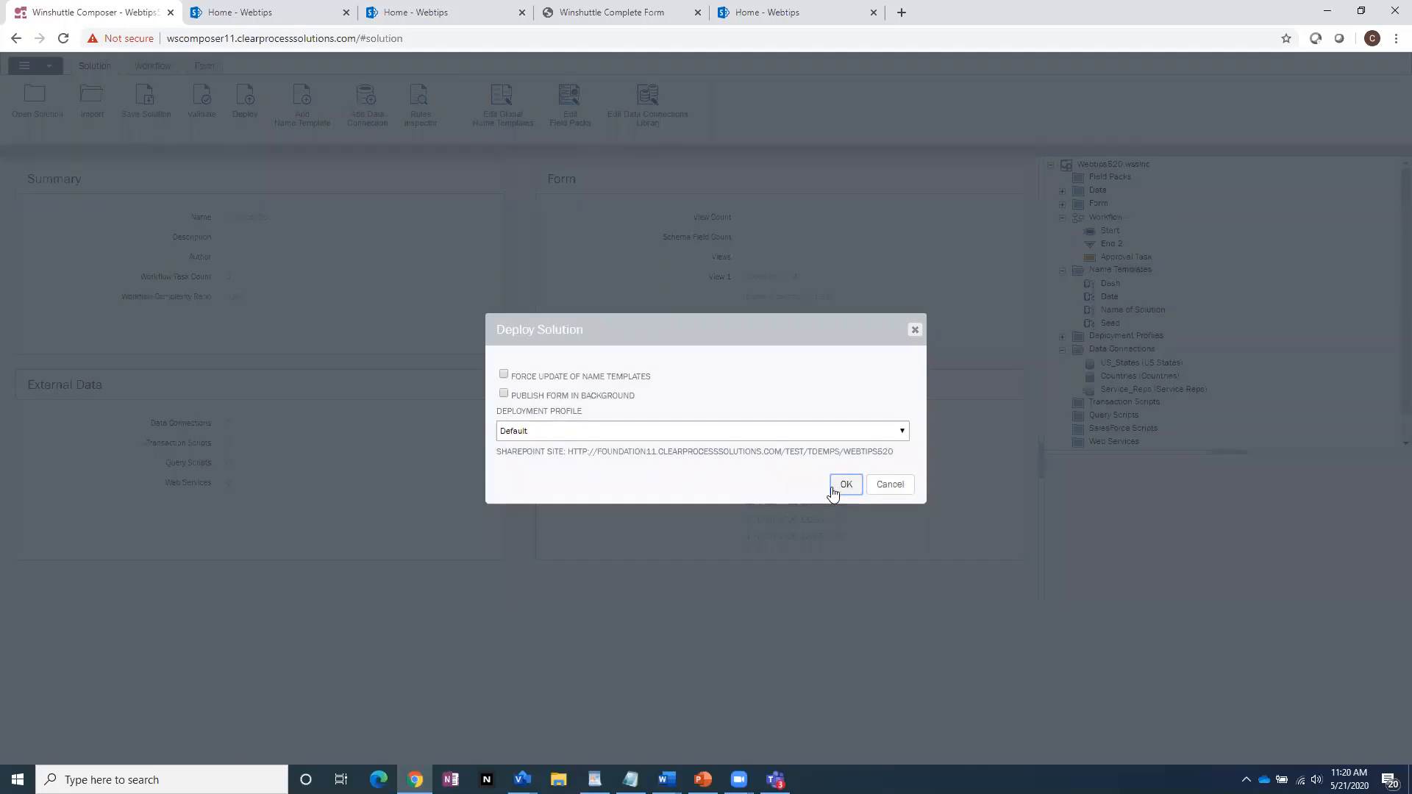
{"action": "left_click", "coordinate": [845, 484]}
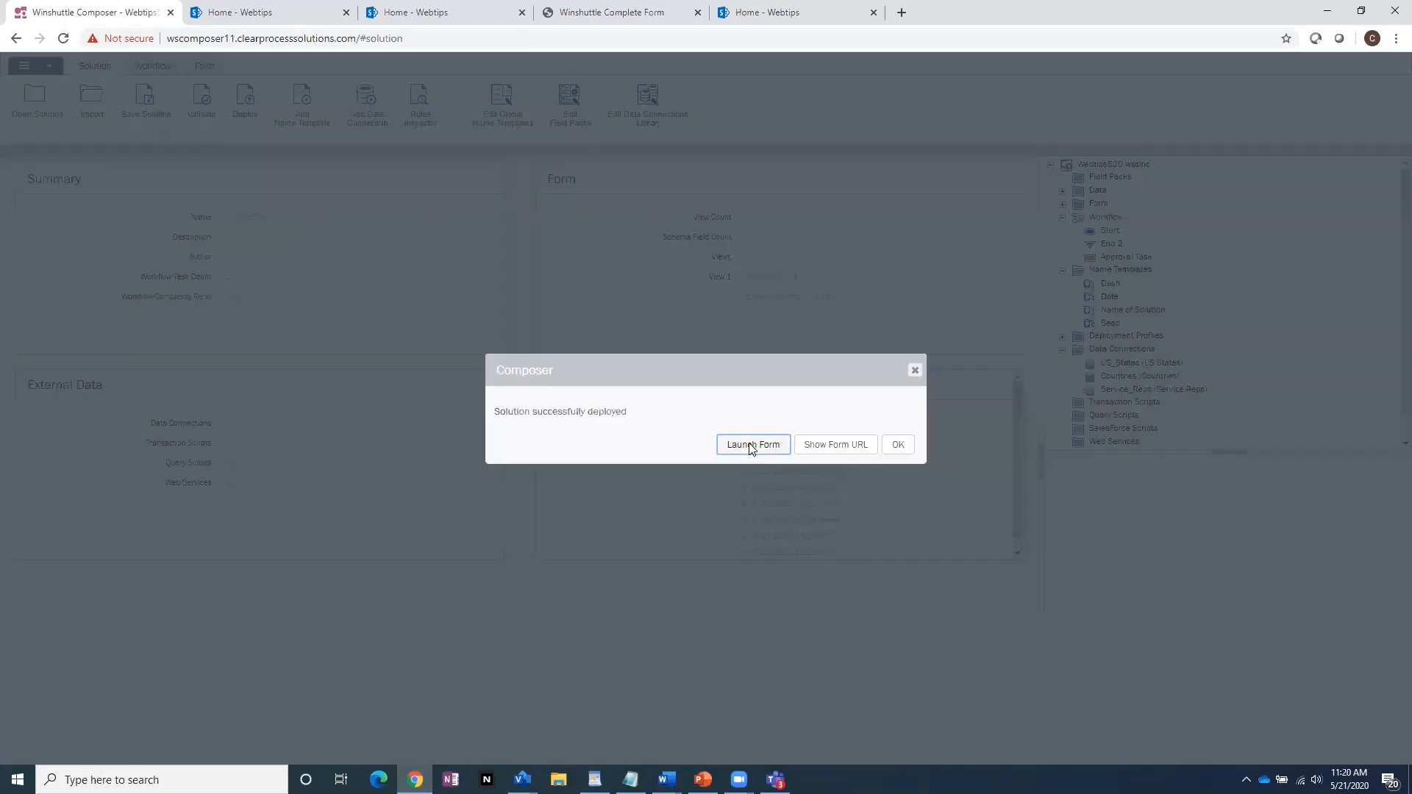
Launch the deployed Webtips form, choose the second service representative in the Service Rep list, and submit it
{"action": "left_click", "coordinate": [751, 447]}
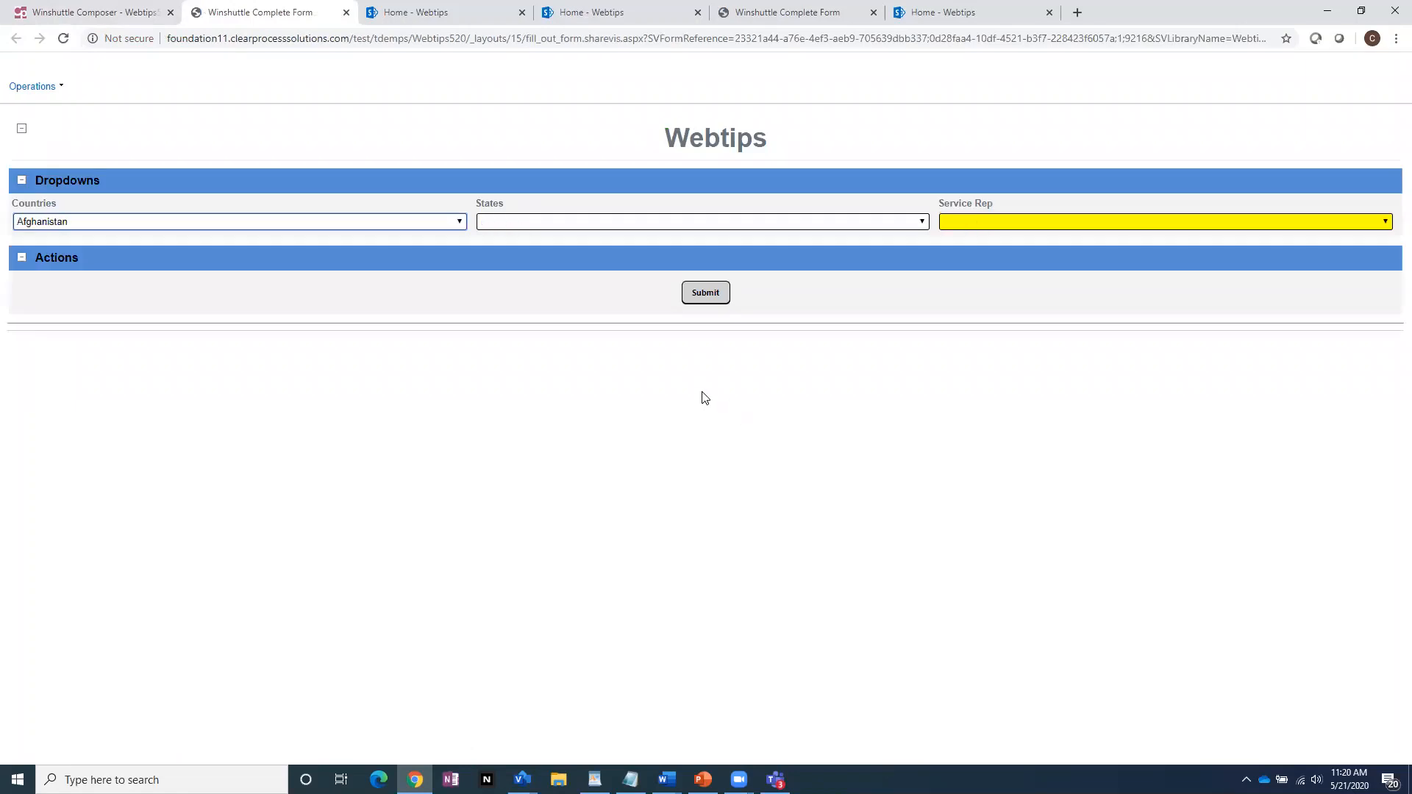
{"action": "left_click", "coordinate": [1003, 224]}
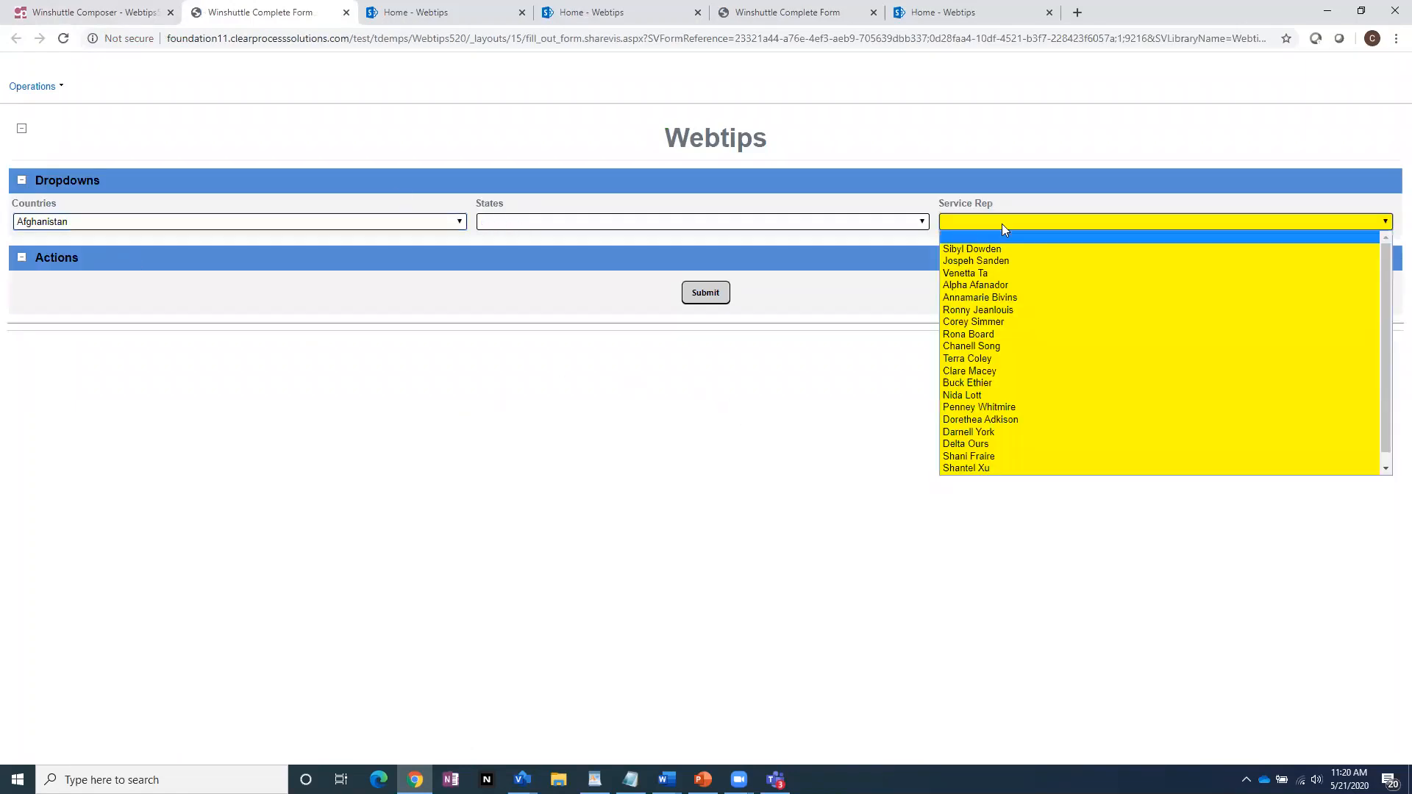
{"action": "left_click", "coordinate": [1004, 262]}
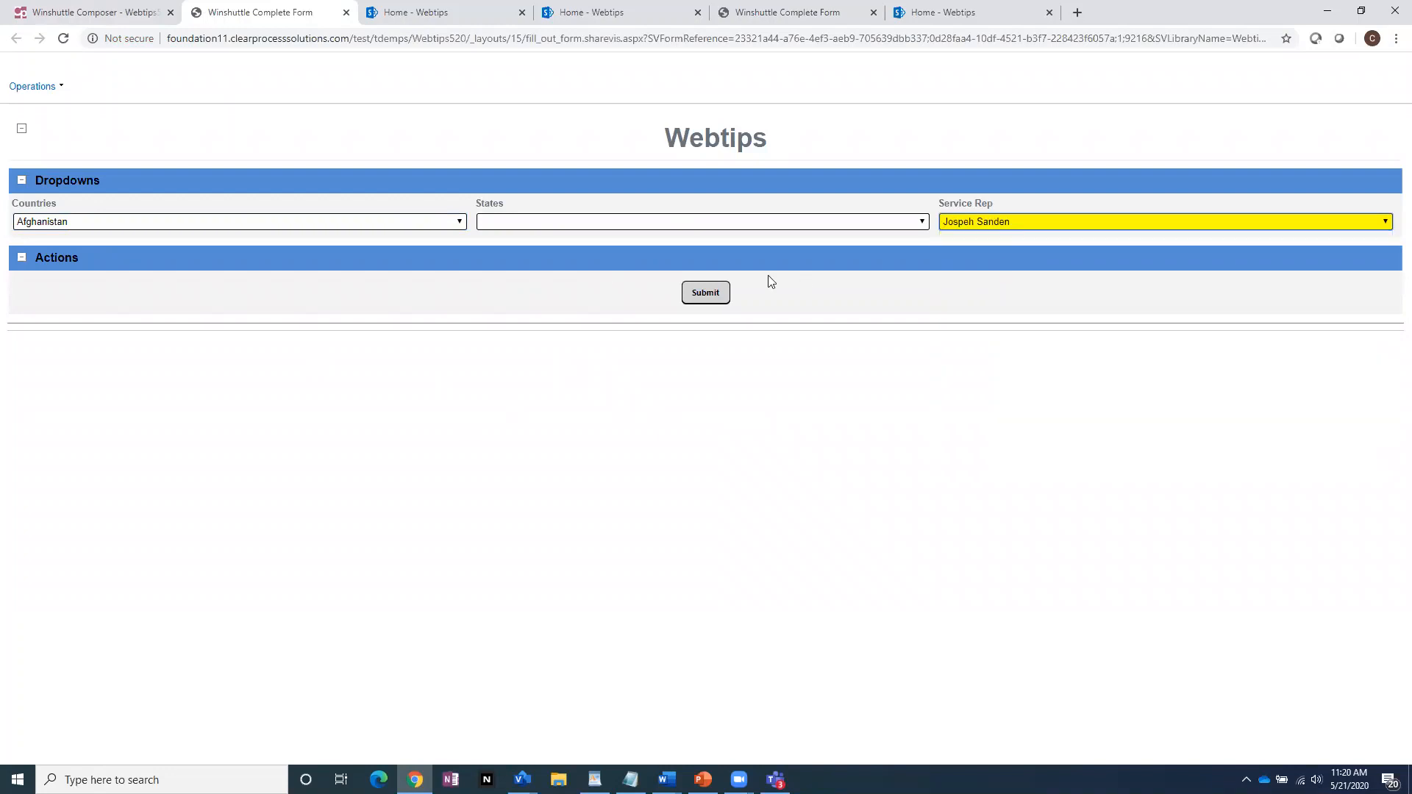
{"action": "left_click", "coordinate": [706, 295]}
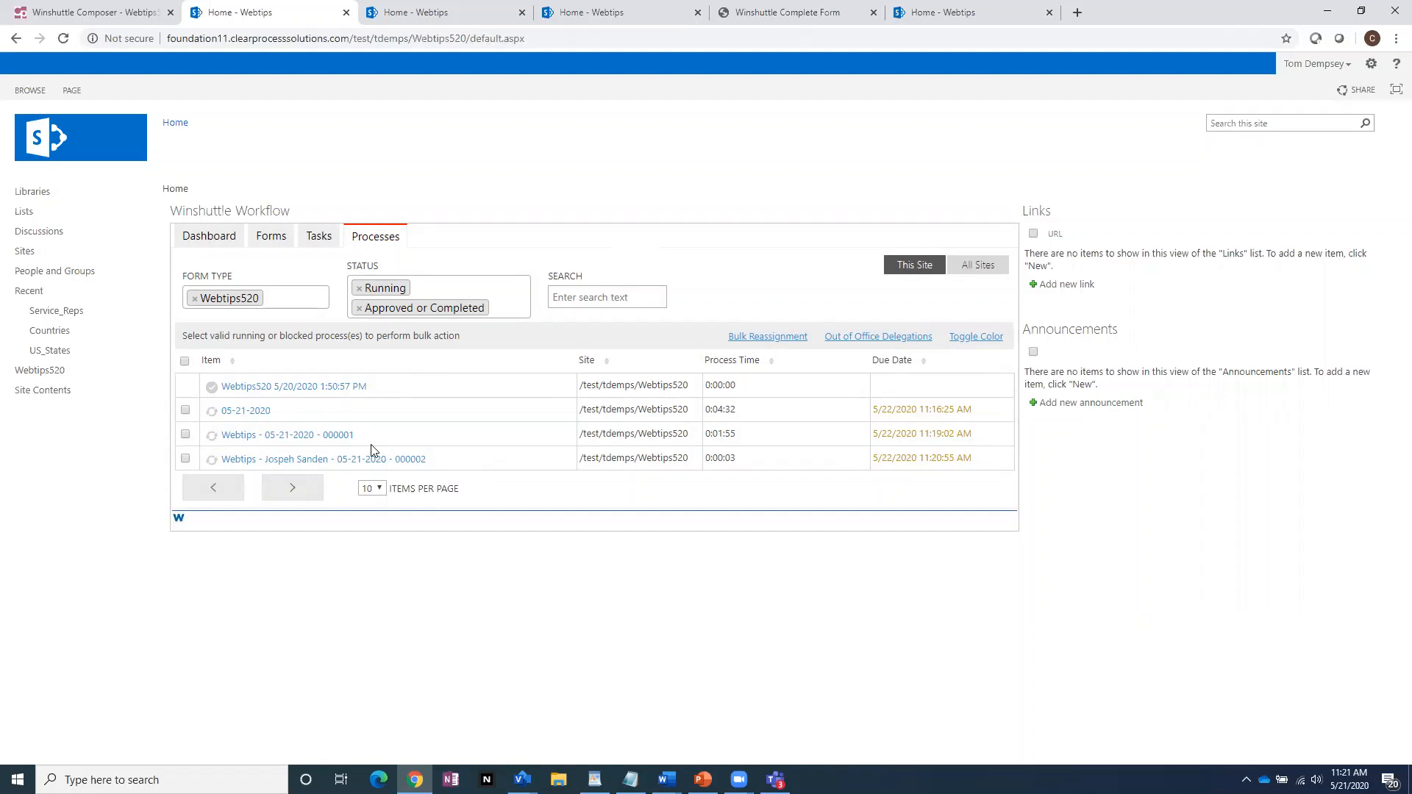
Show the Winshuttle Workflow tasks and compare the item names of the three approval tasks
{"action": "left_click", "coordinate": [315, 237]}
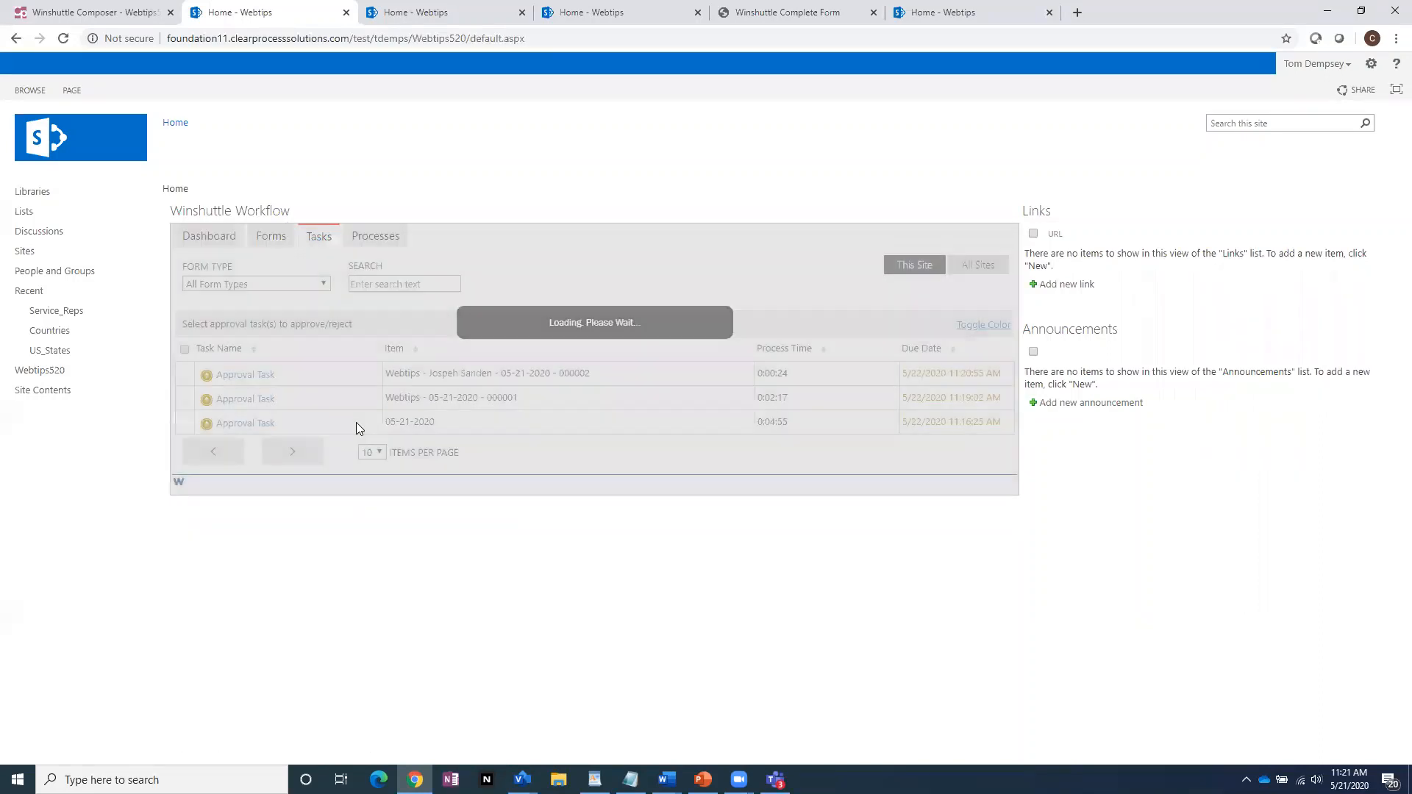
{"action": "left_click_drag", "start_coordinate": [386, 378], "coordinate": [622, 380]}
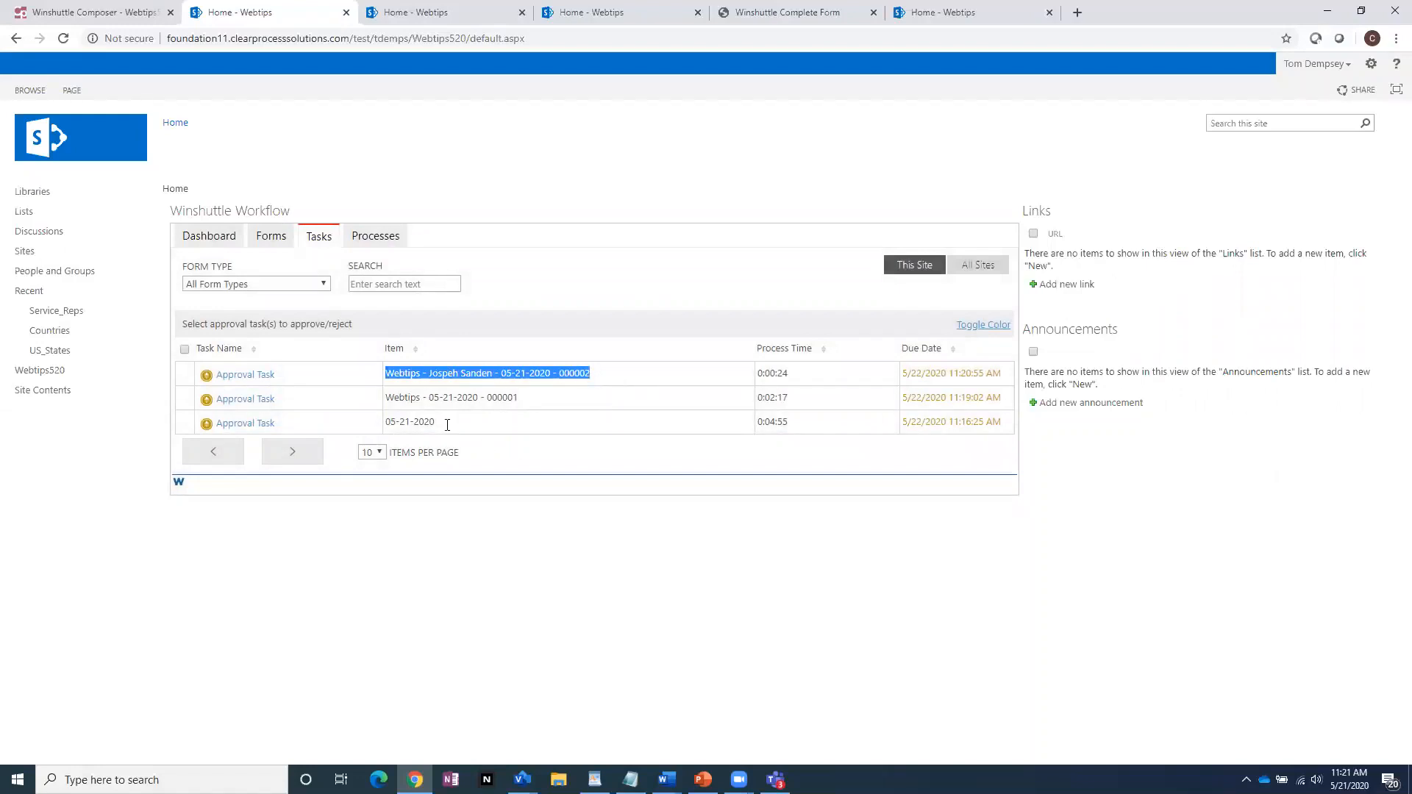
{"action": "left_click_drag", "start_coordinate": [435, 425], "coordinate": [374, 425]}
{"action": "left_click", "coordinate": [519, 401]}
{"action": "left_click_drag", "start_coordinate": [532, 396], "coordinate": [465, 383]}
{"action": "left_click", "coordinate": [584, 374]}
{"action": "left_click_drag", "start_coordinate": [592, 376], "coordinate": [382, 377]}
Switch to the webtips-May 21st presentation in PowerPoint and advance to the Rules Inspector DEMO slide
{"action": "left_click", "coordinate": [110, 18]}
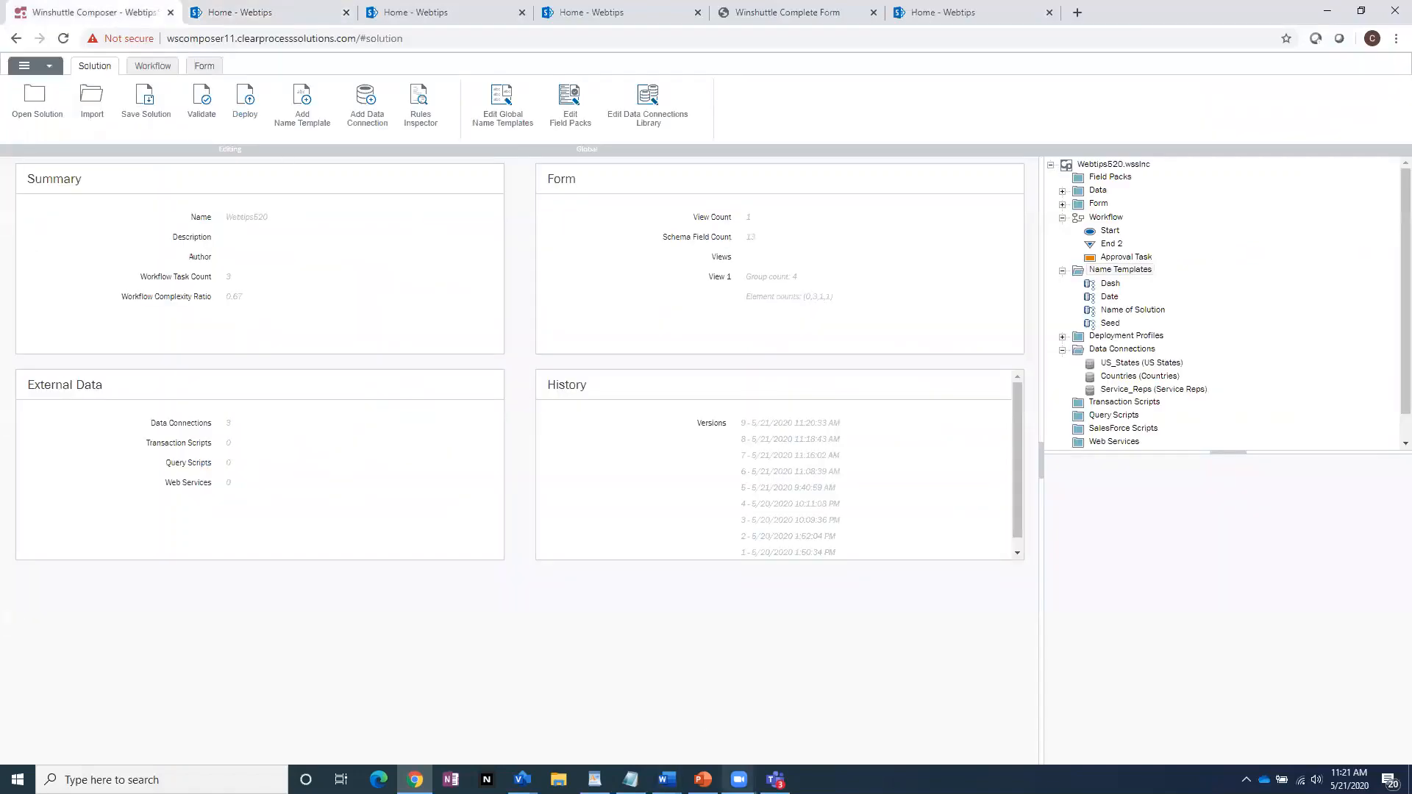
{"action": "left_click", "coordinate": [702, 779]}
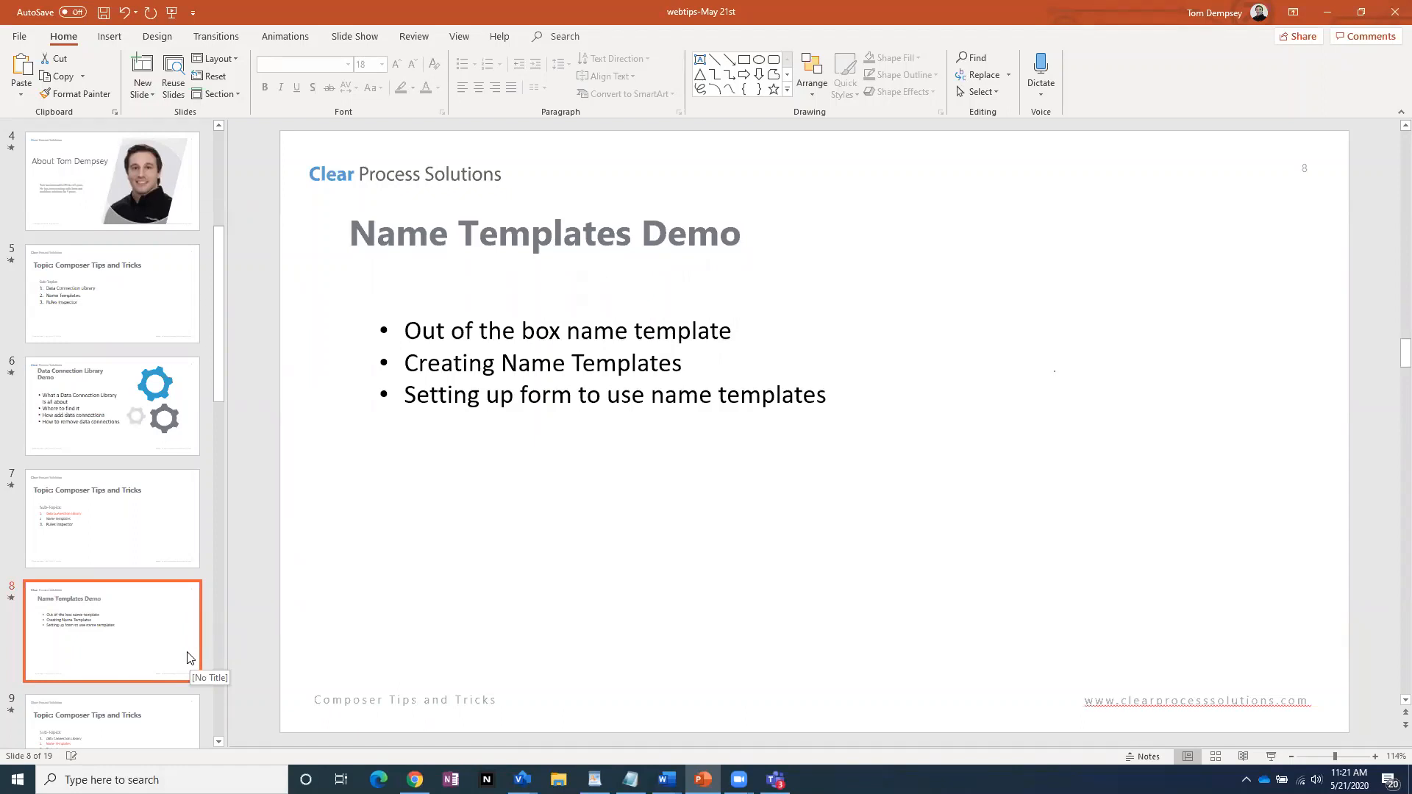
{"action": "scroll", "coordinate": [159, 704], "scroll_direction": "down", "scroll_amount": 2}
{"action": "left_click", "coordinate": [140, 667]}
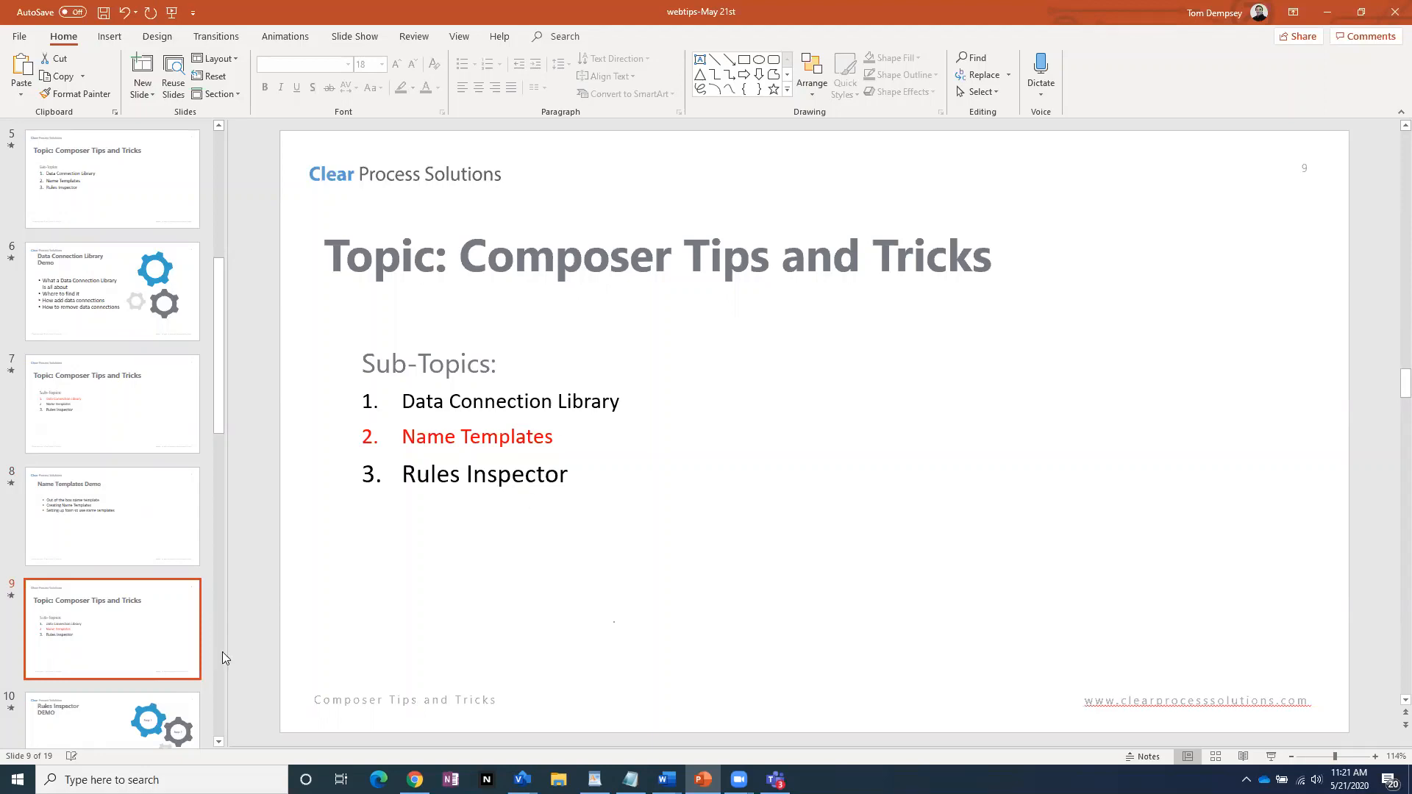
{"action": "left_click", "coordinate": [106, 710]}
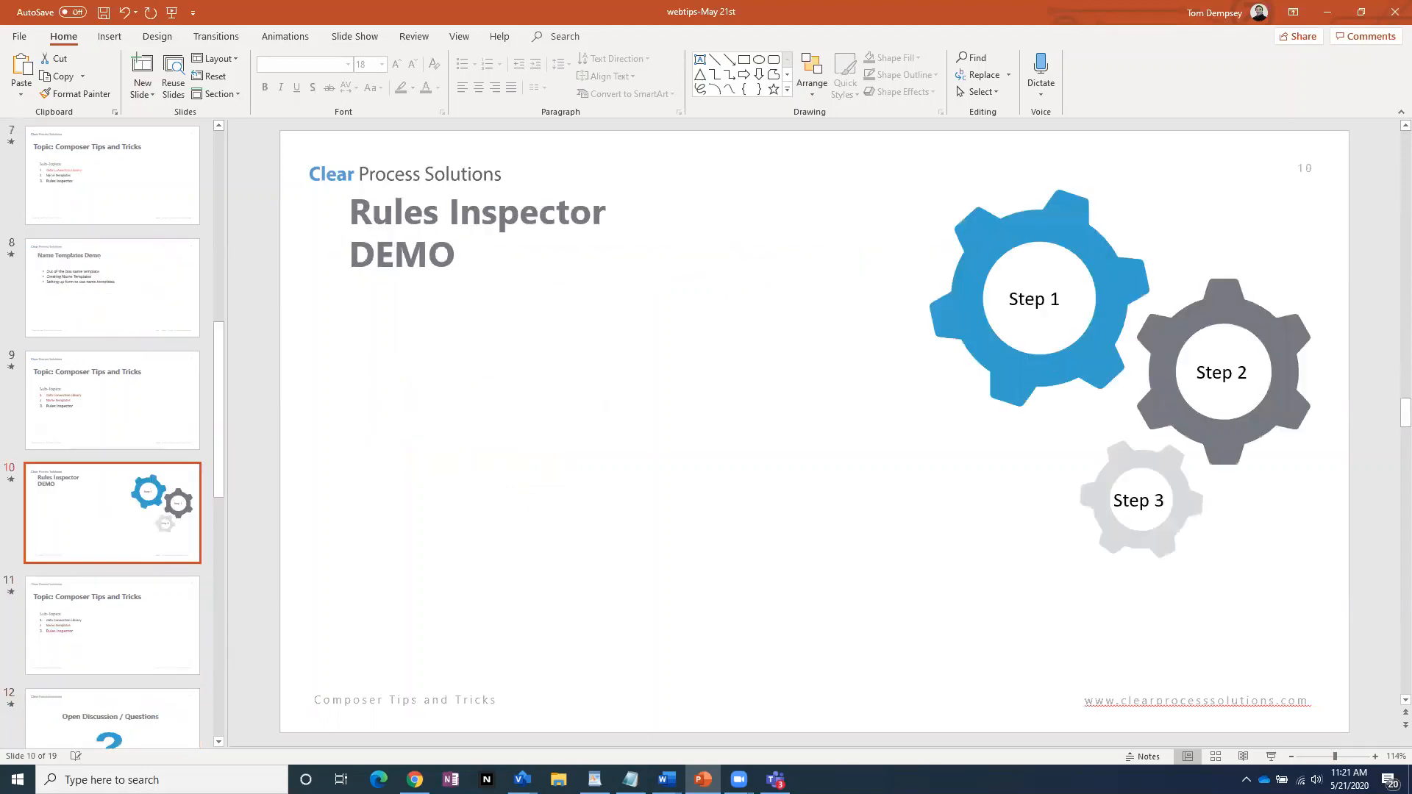
Return to Winshuttle Composer and examine the rules of field_5 and field_9 in the form data
{"action": "key", "text": "alt+Tab"}
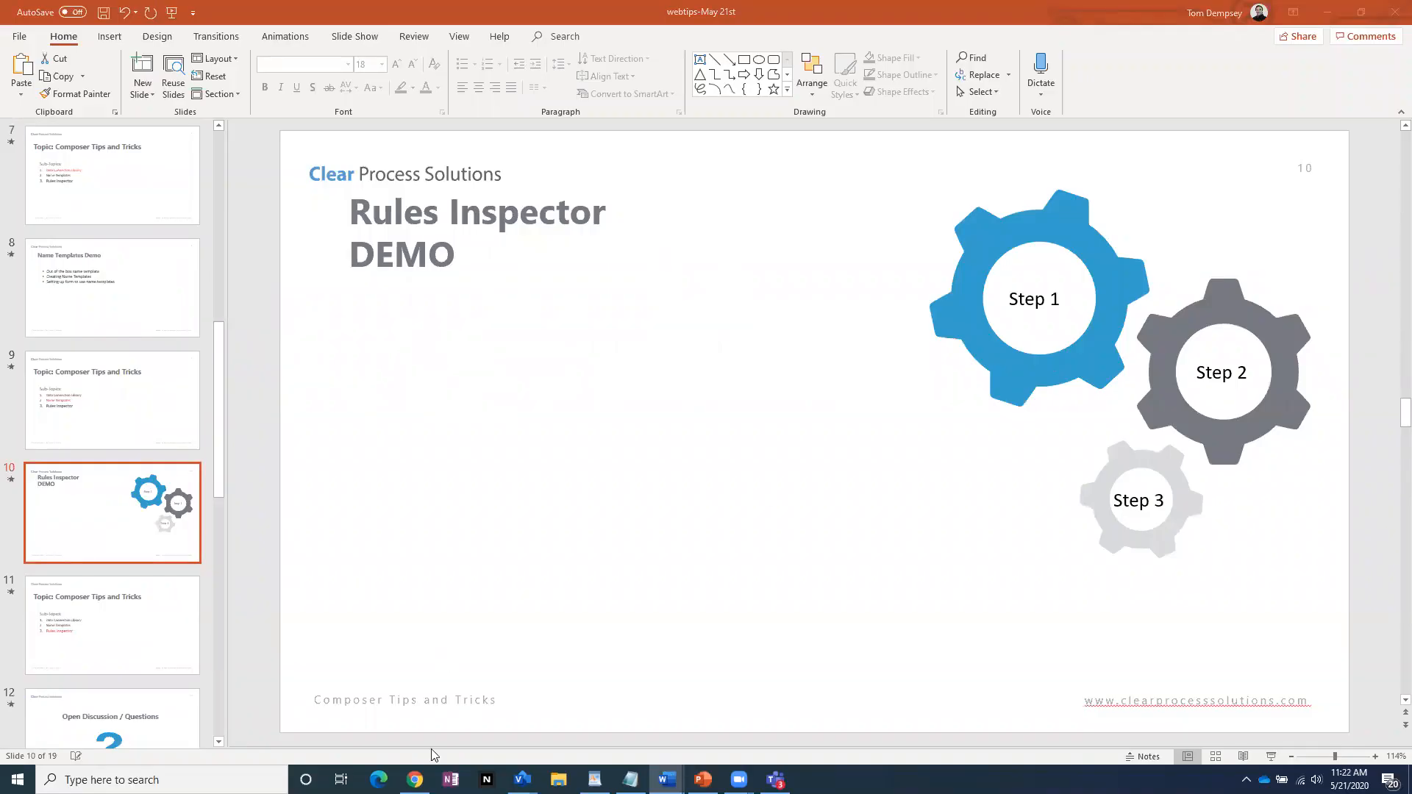
{"action": "left_click", "coordinate": [414, 779]}
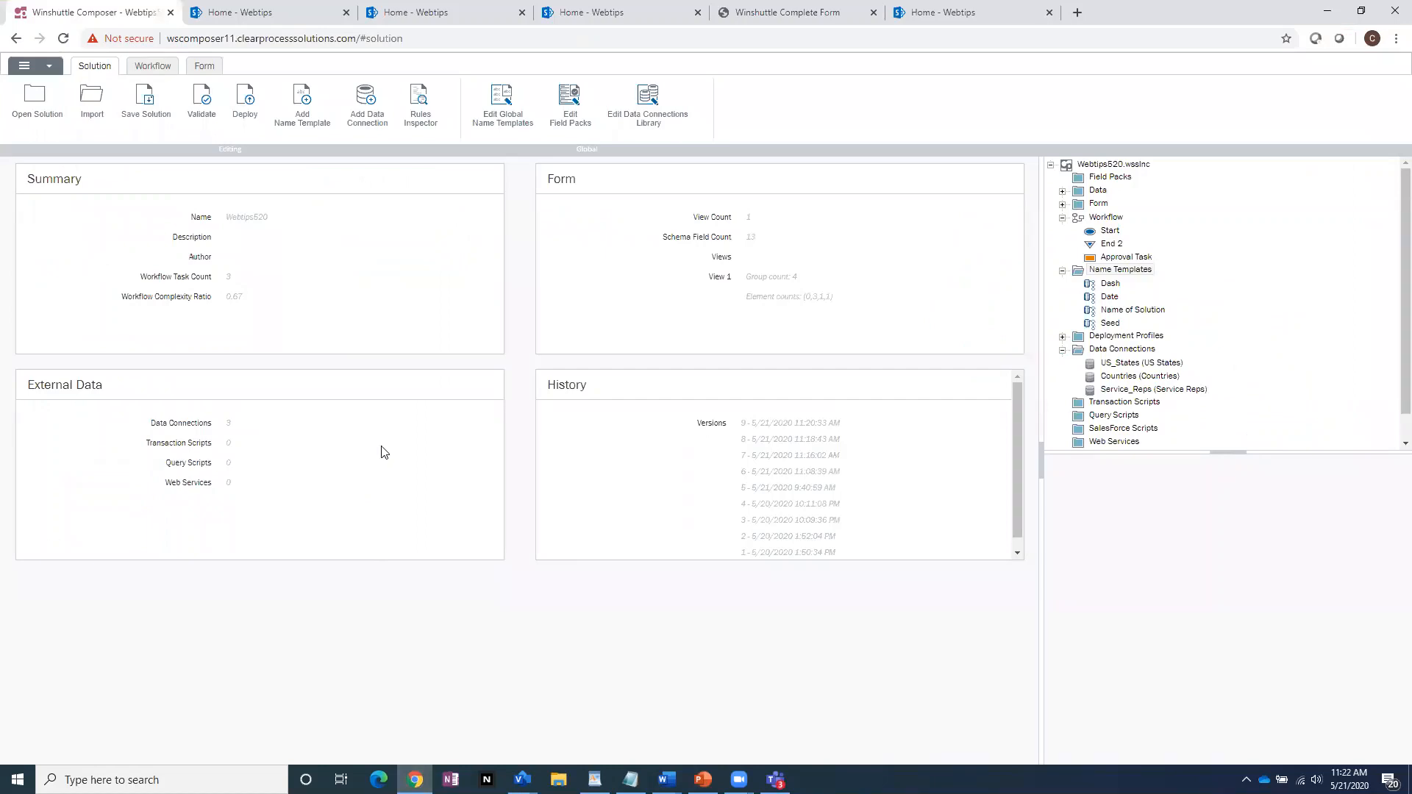
{"action": "left_click", "coordinate": [201, 70]}
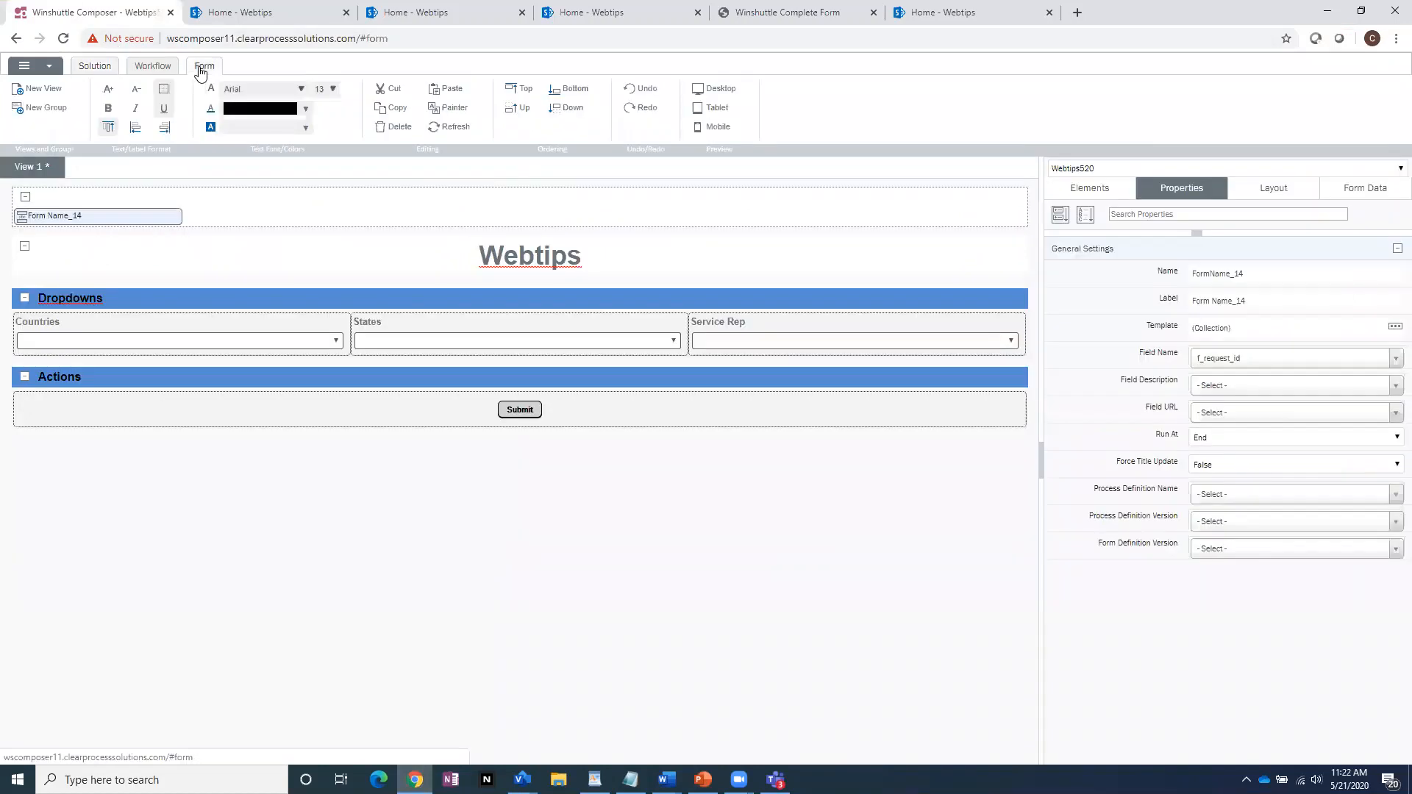
{"action": "left_click", "coordinate": [1371, 190]}
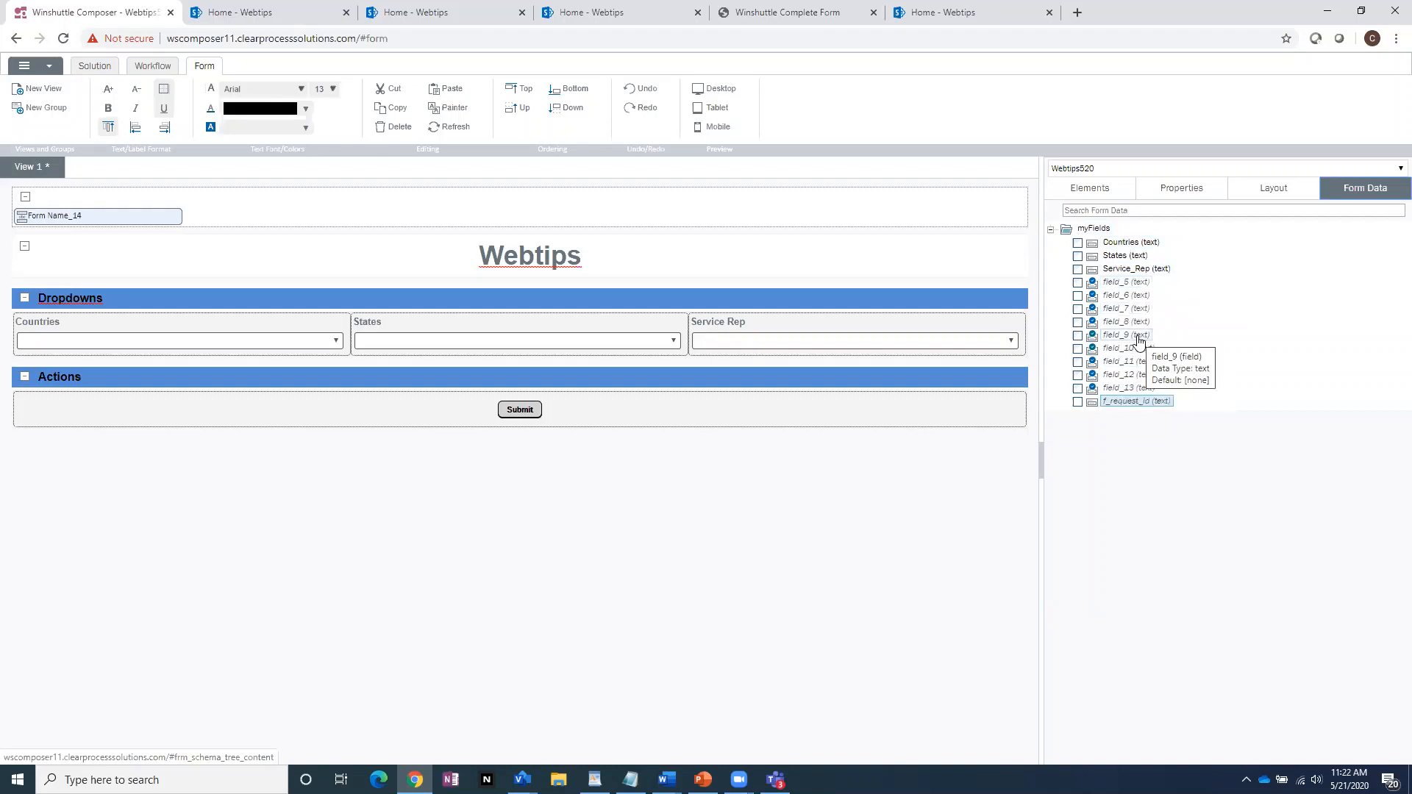
{"action": "right_click", "coordinate": [1127, 284]}
{"action": "left_click", "coordinate": [1166, 310]}
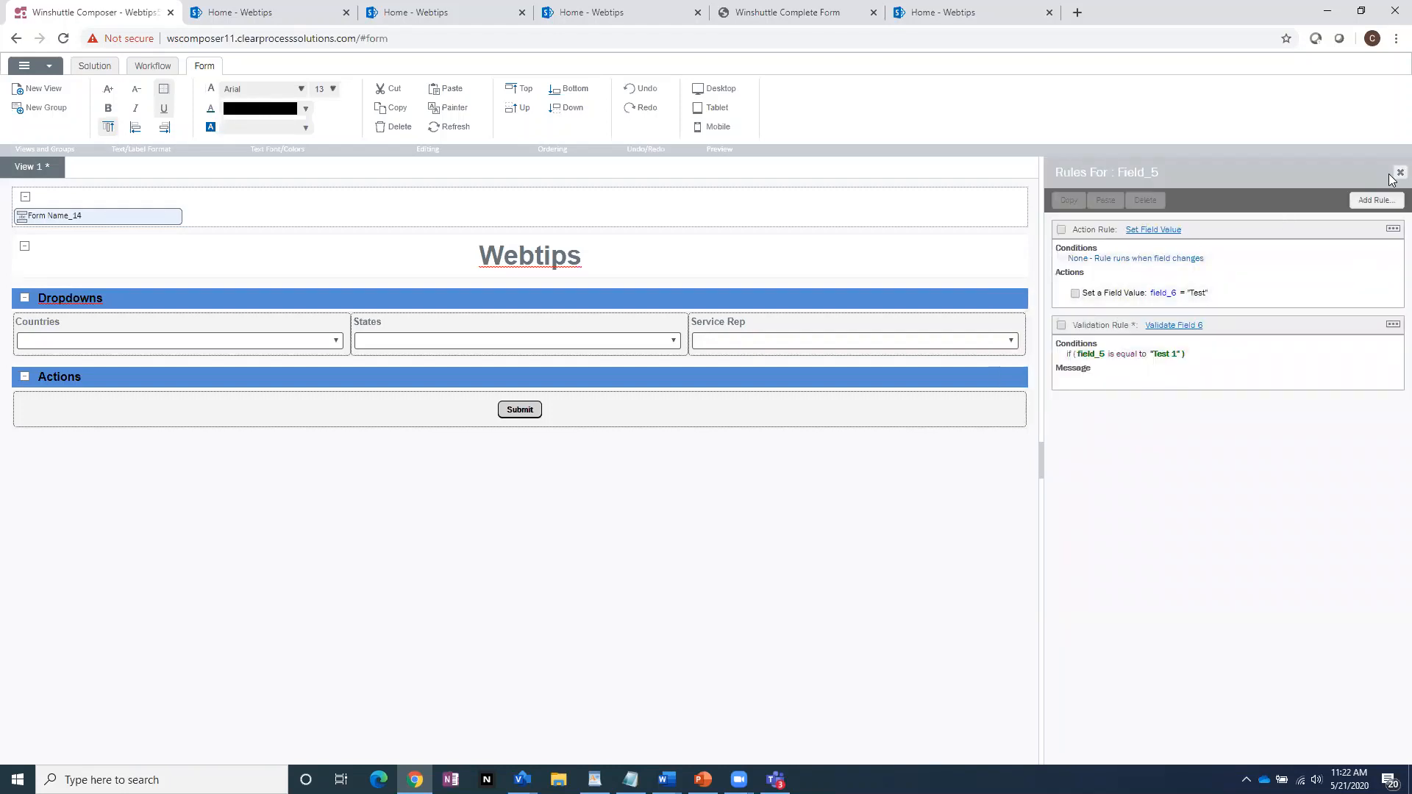
{"action": "left_click", "coordinate": [1398, 172]}
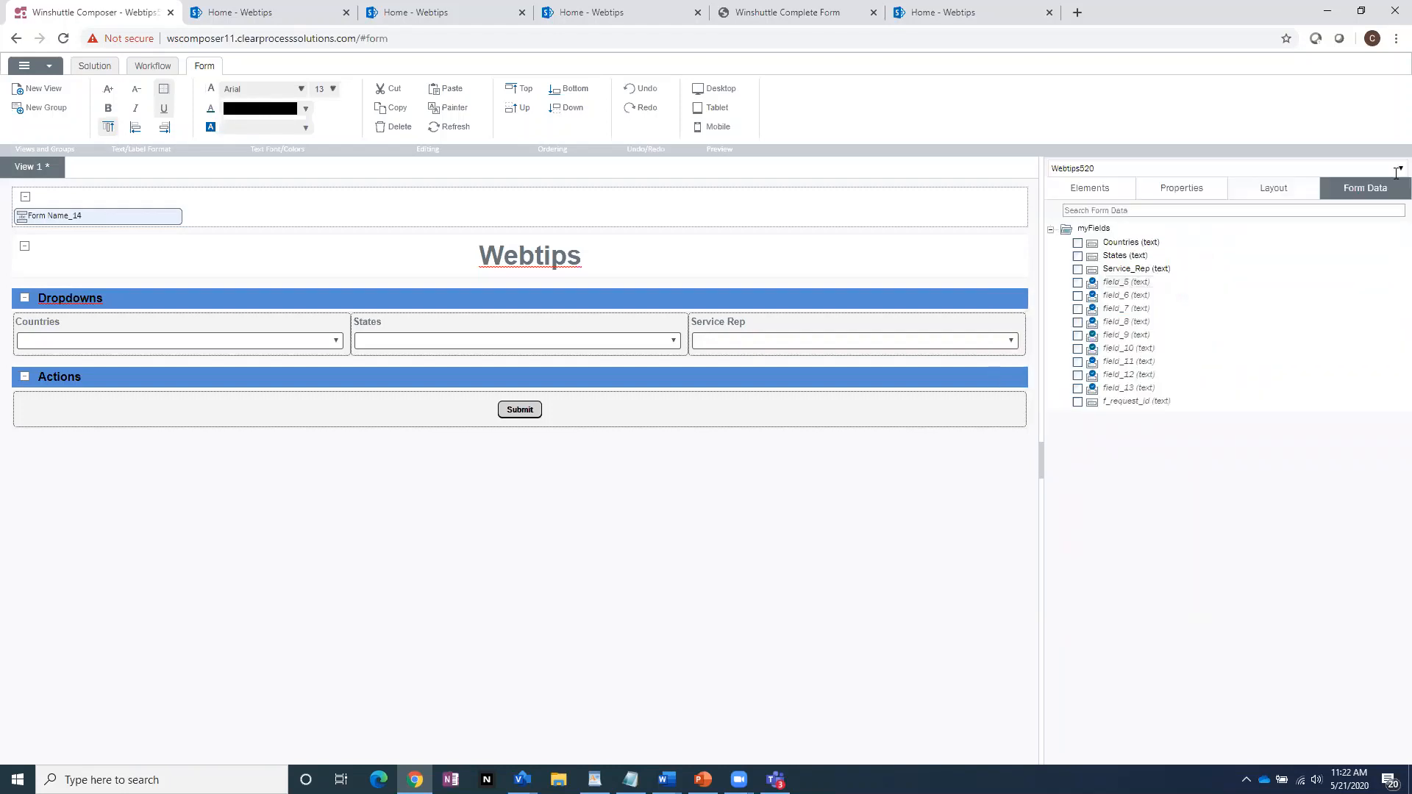
{"action": "right_click", "coordinate": [1133, 335]}
{"action": "left_click", "coordinate": [1177, 360]}
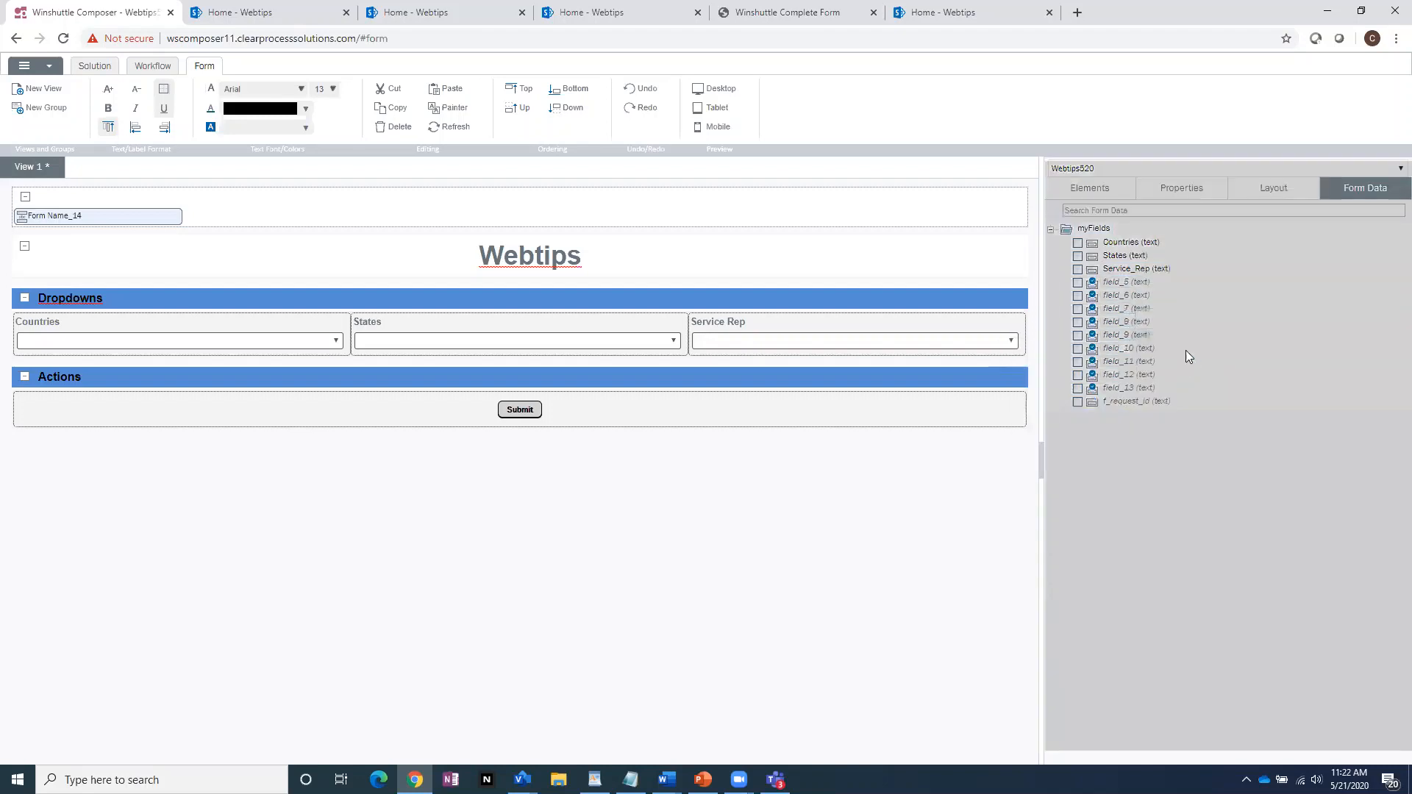
{"action": "left_click", "coordinate": [1399, 172]}
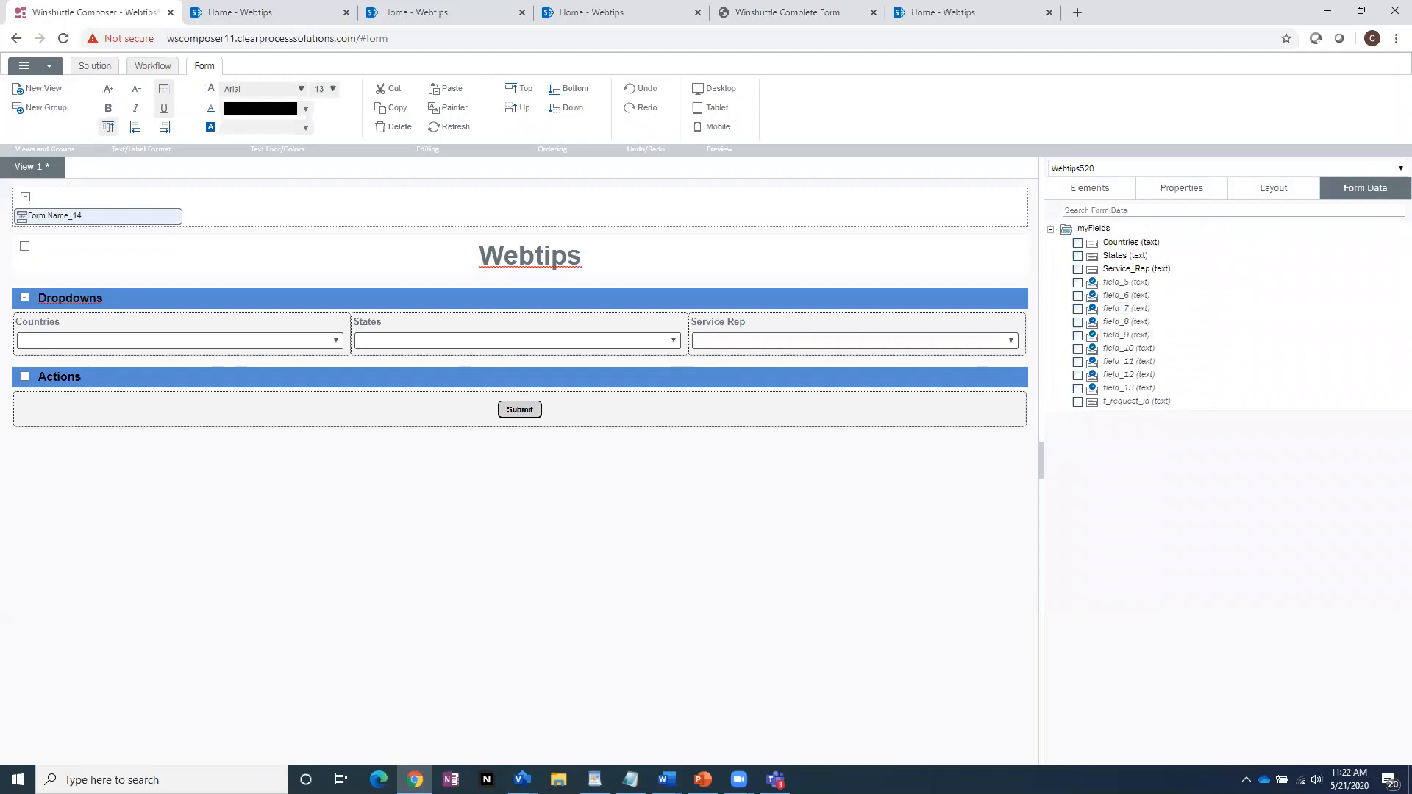
Launch the Rules Inspector for myFields and review the validation, action and formatting rules
{"action": "right_click", "coordinate": [1103, 229]}
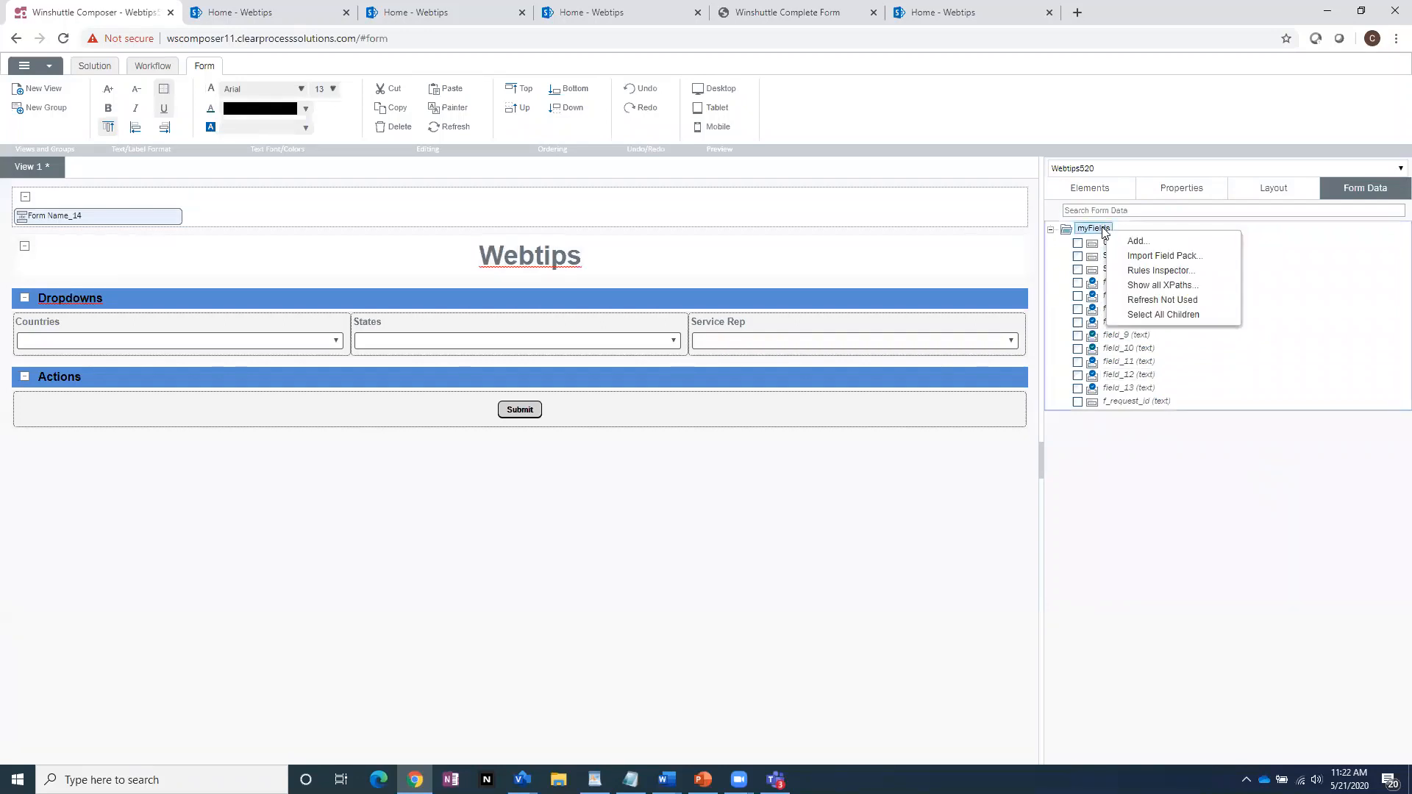
{"action": "left_click", "coordinate": [1153, 273]}
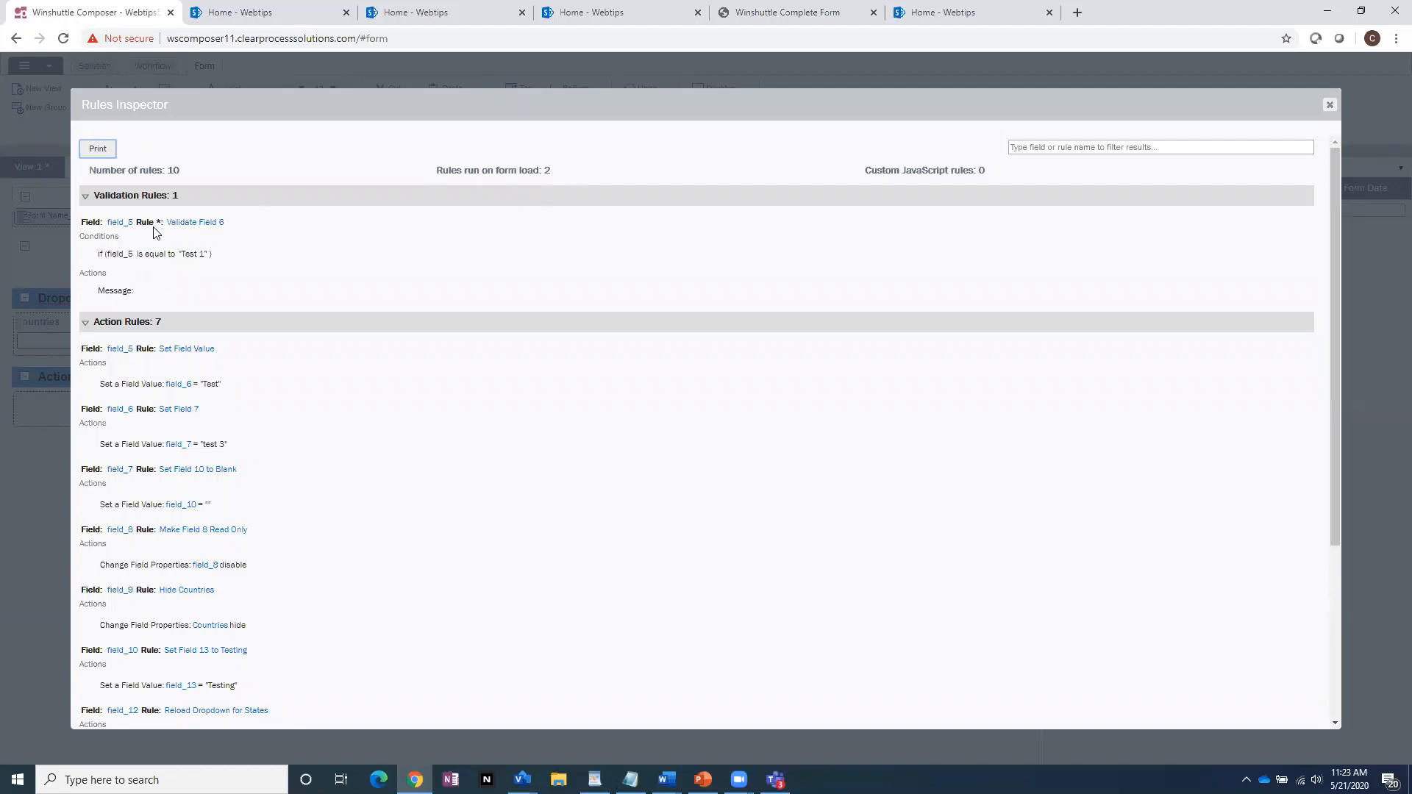
{"action": "scroll", "coordinate": [155, 236], "scroll_direction": "down", "scroll_amount": 2}
{"action": "scroll", "coordinate": [156, 236], "scroll_direction": "down", "scroll_amount": 1}
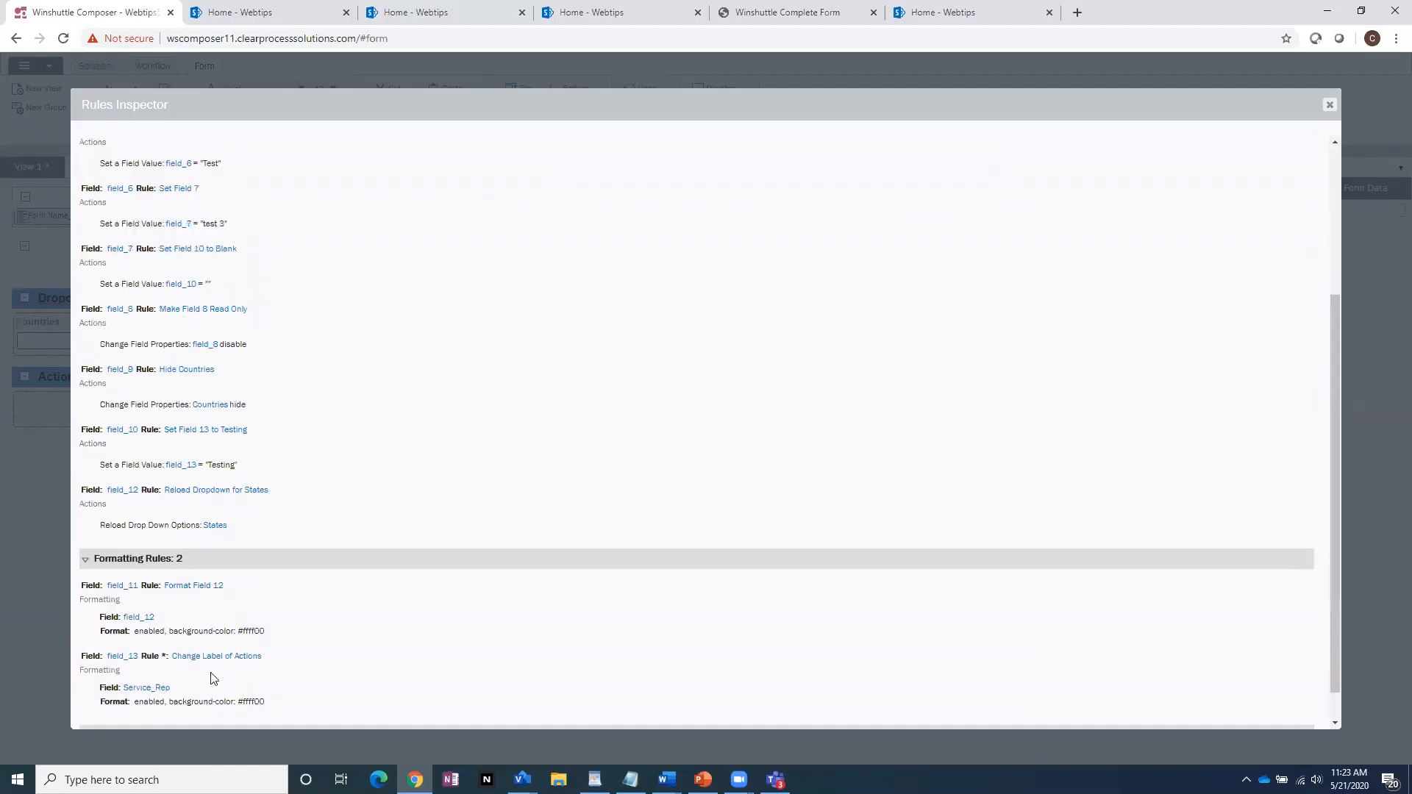
{"action": "scroll", "coordinate": [403, 499], "scroll_direction": "up", "scroll_amount": 3}
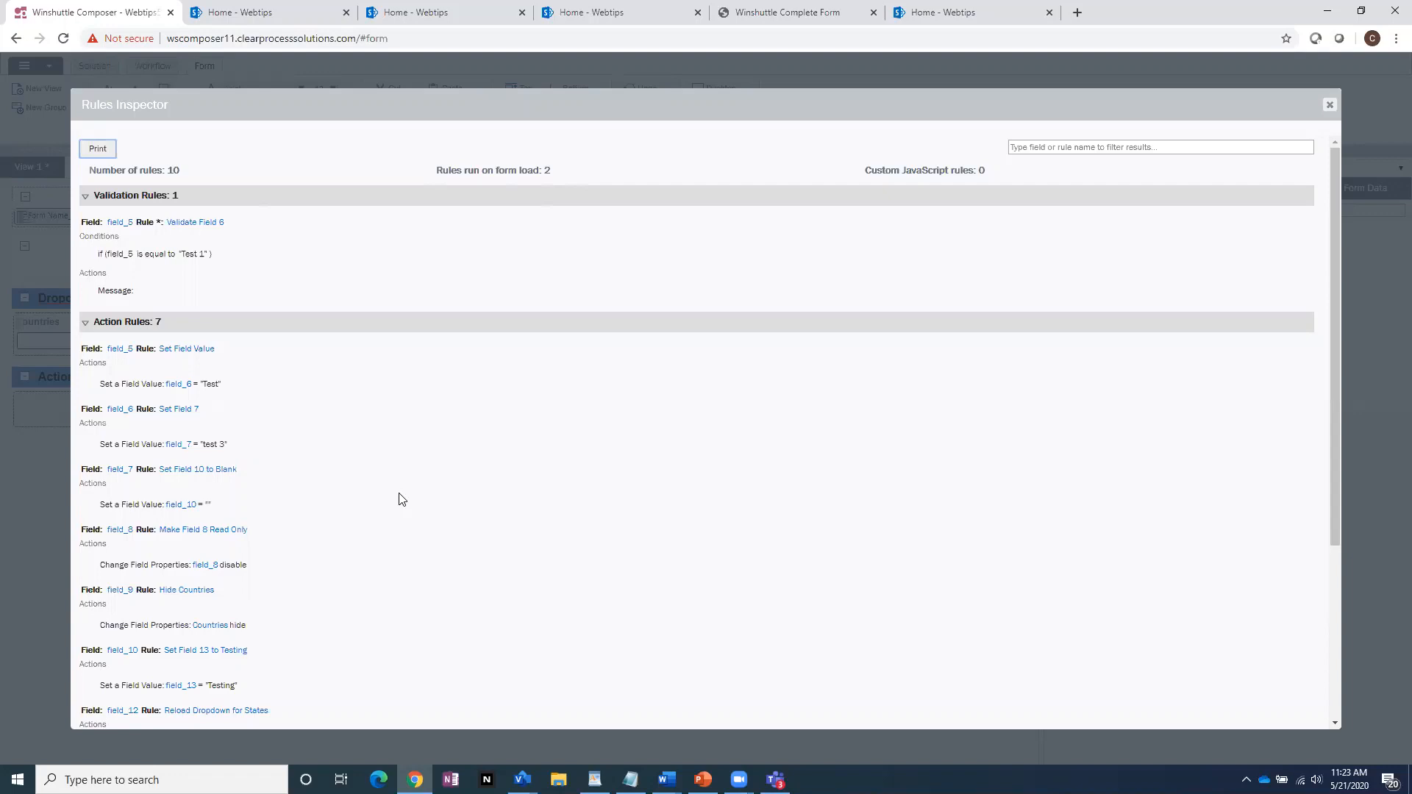
Filter the rules by "field 7" and change the Set Field 7 rule's action to set field_7 to "Web Tips Test"
{"action": "left_click", "coordinate": [1196, 143]}
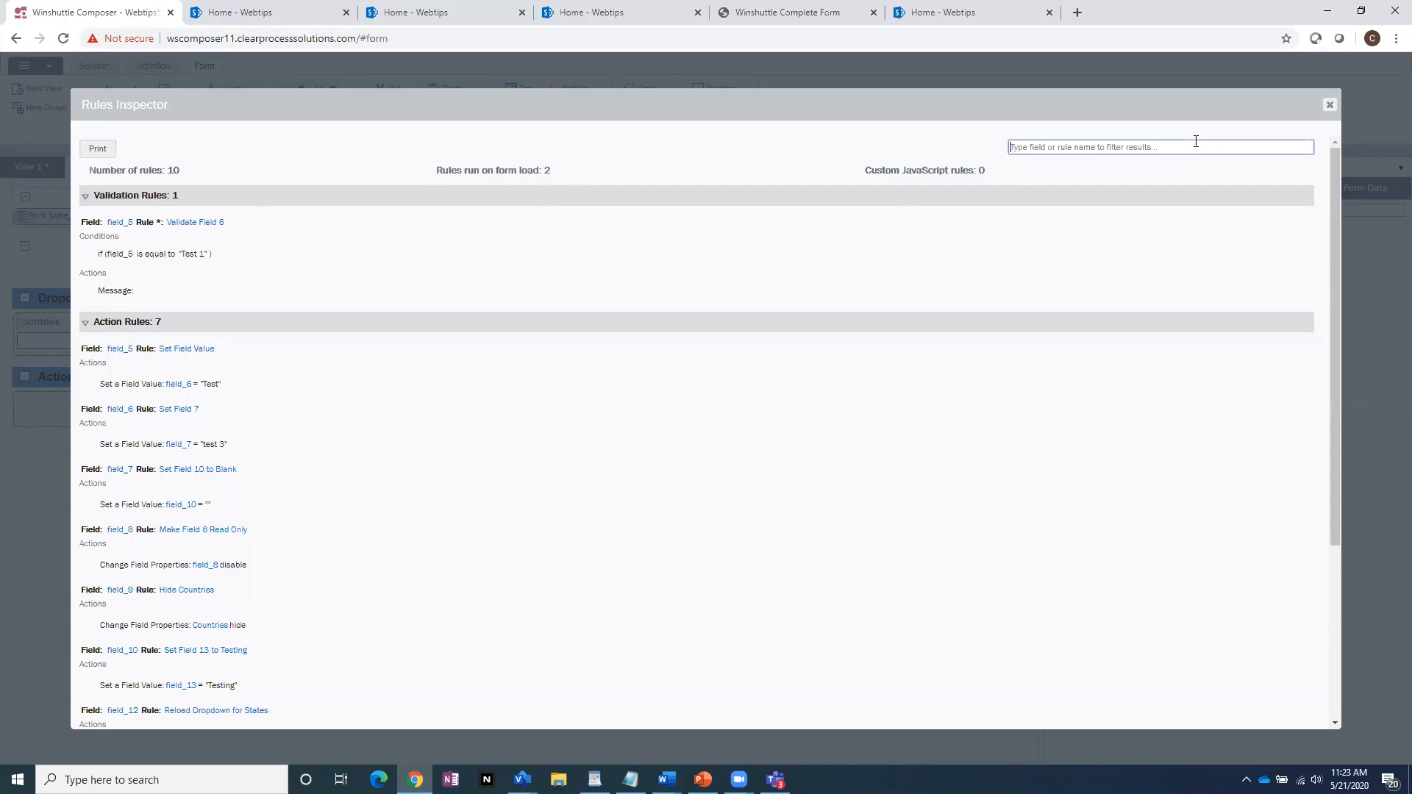
{"action": "type", "text": "field 7"}
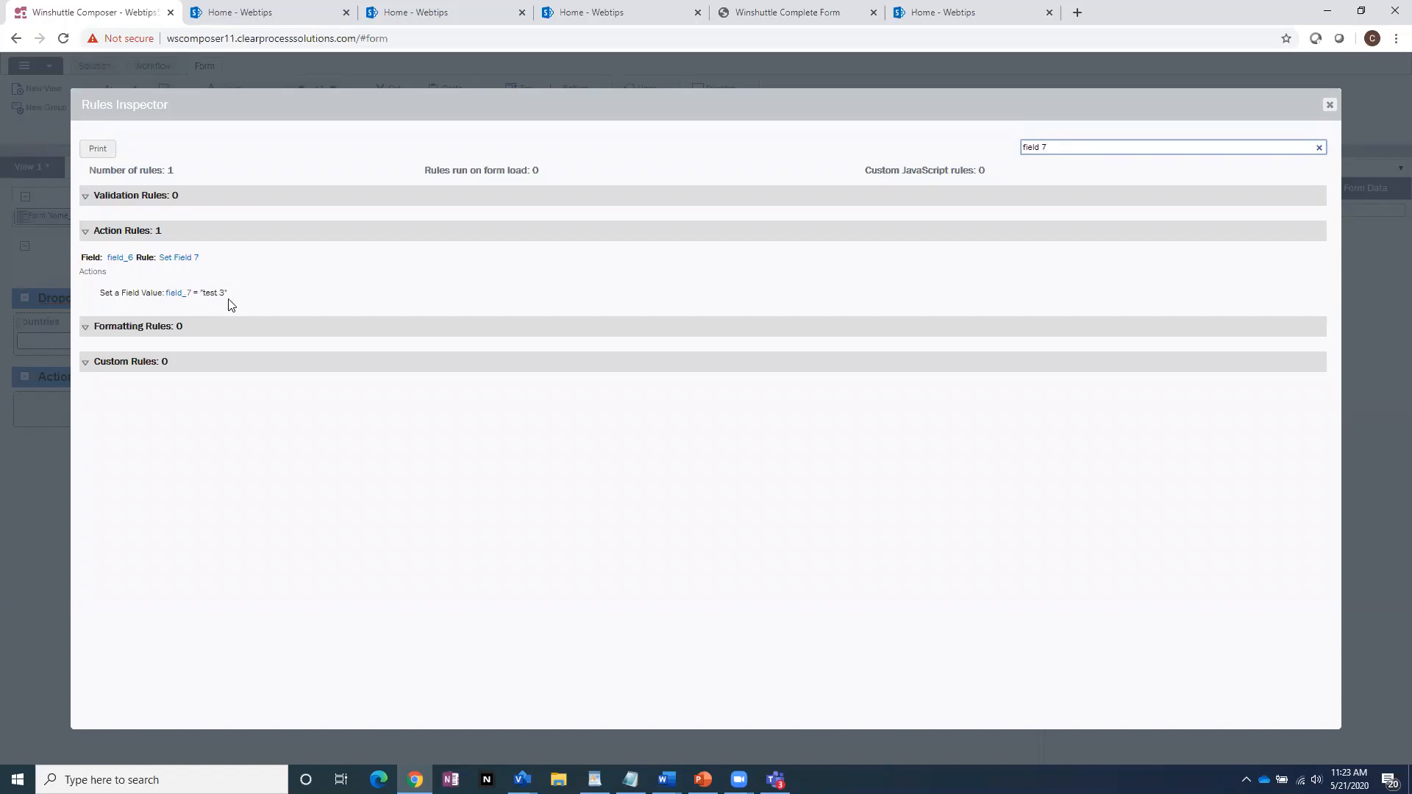
{"action": "left_click", "coordinate": [188, 257]}
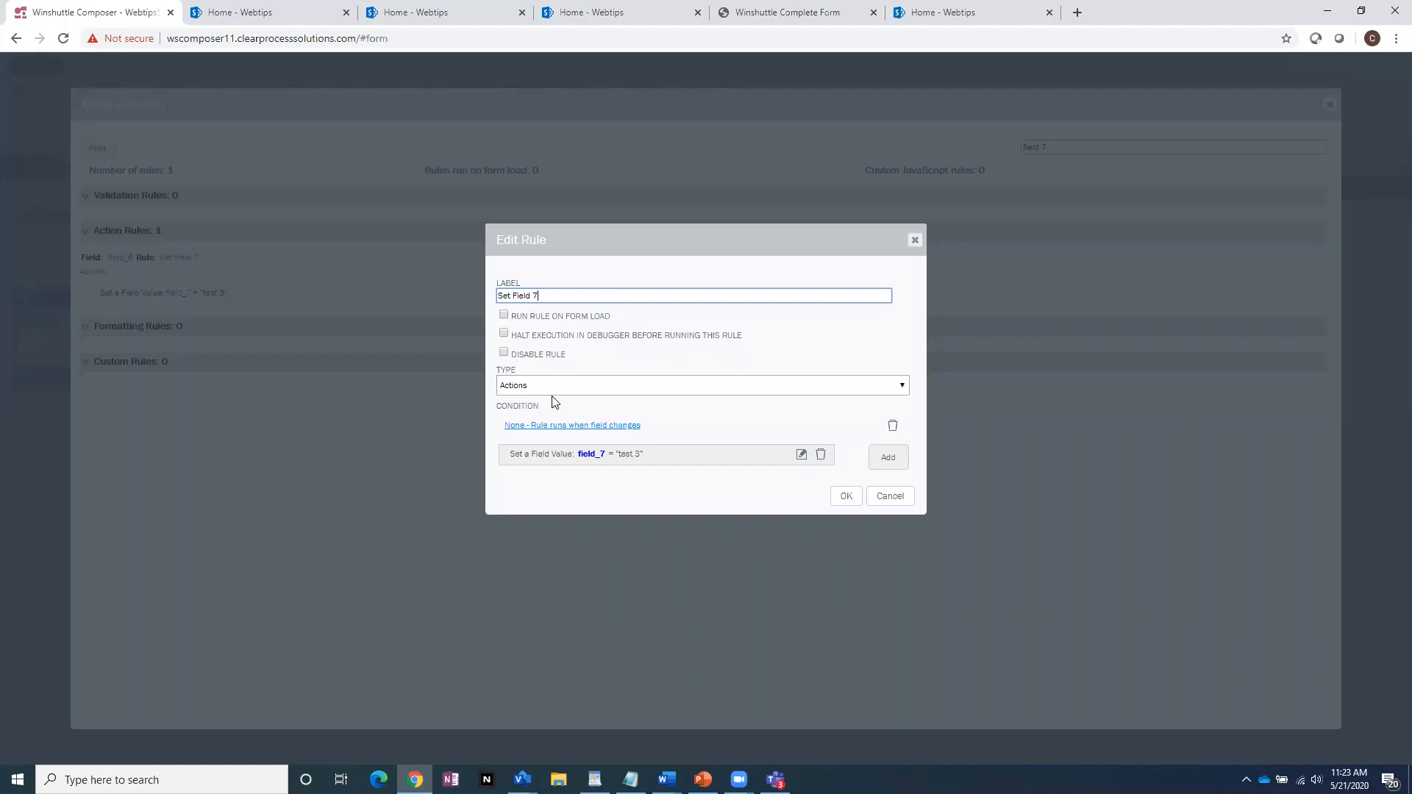
{"action": "left_click", "coordinate": [802, 455]}
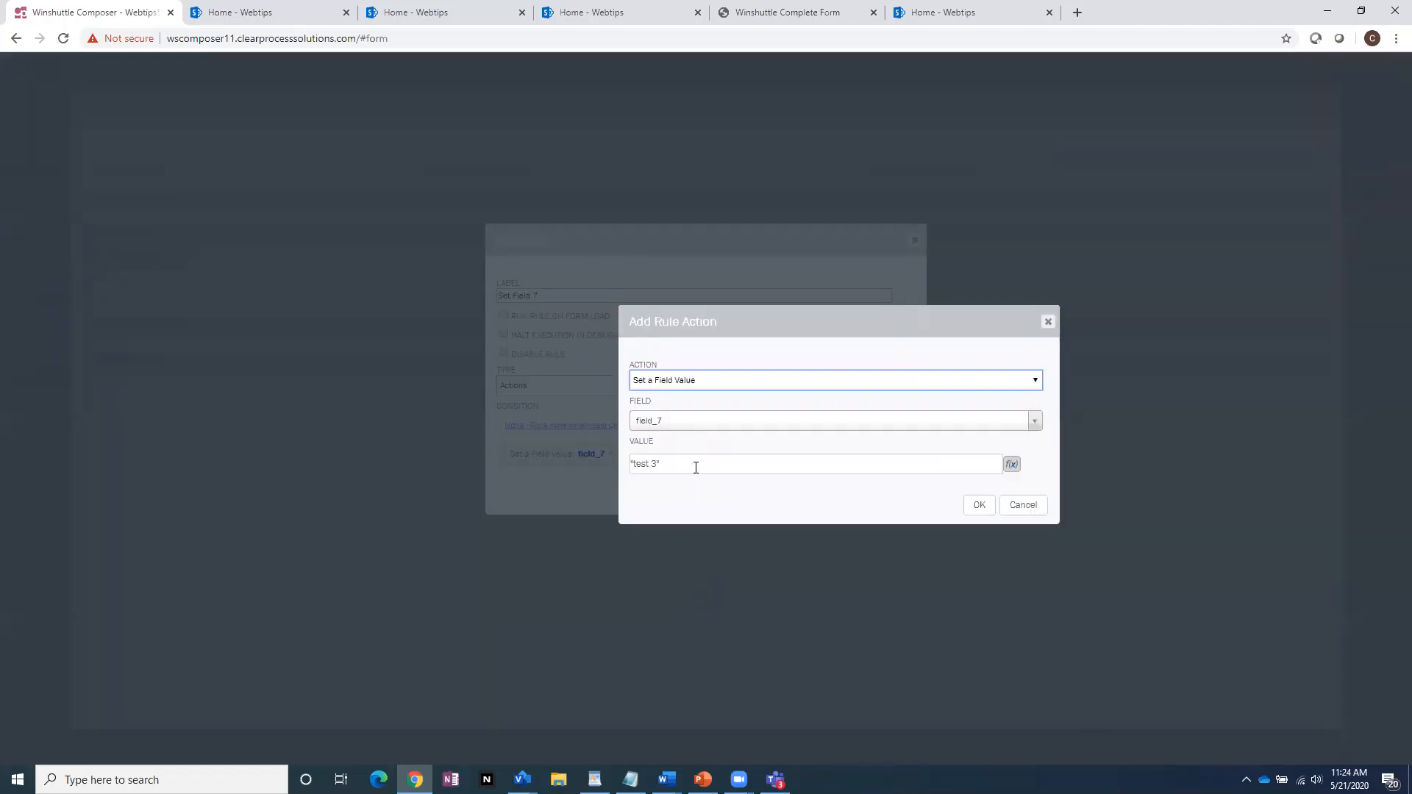
{"action": "left_click_drag", "start_coordinate": [658, 465], "coordinate": [612, 469]}
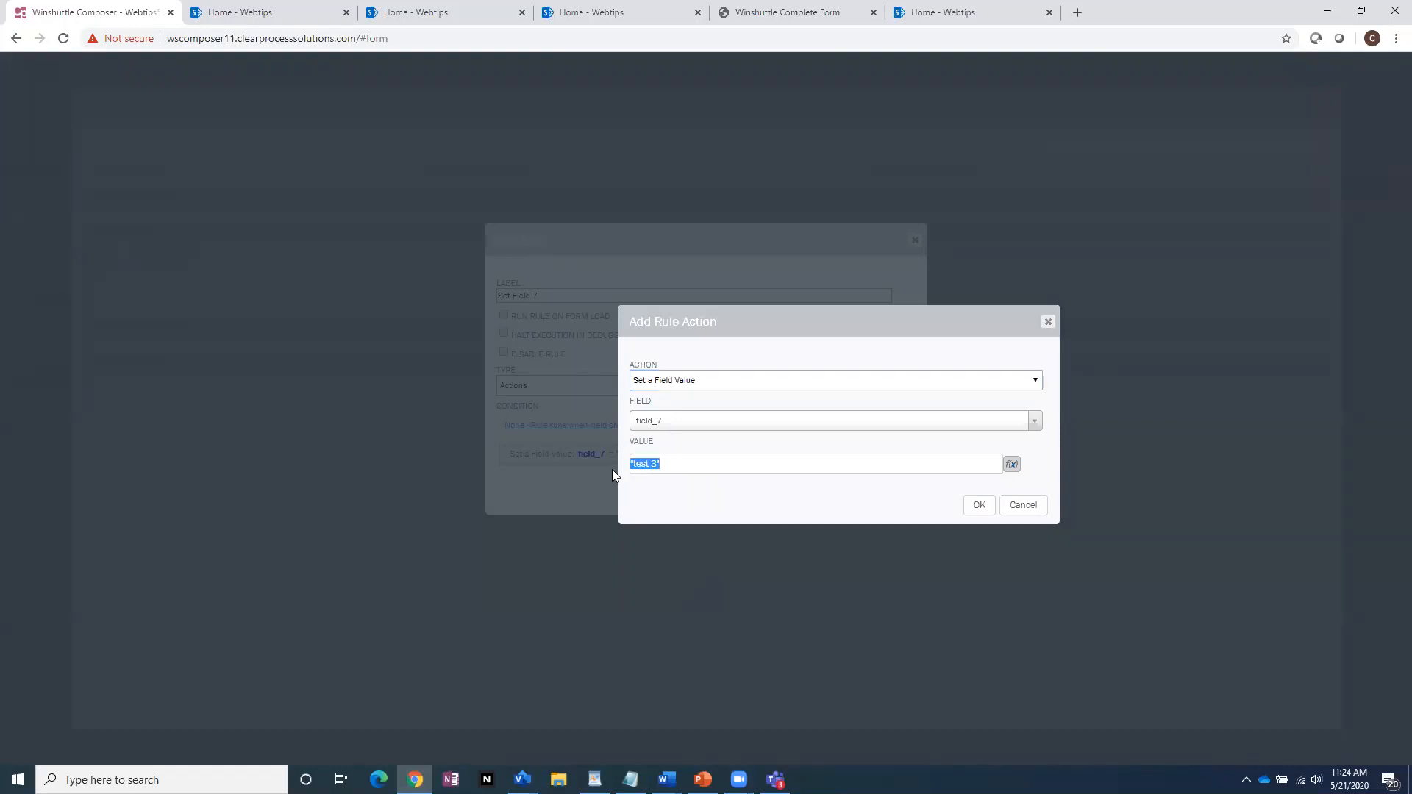
{"action": "key", "text": "BackSpace"}
{"action": "type", "text": "\"Web Tips Test"}
{"action": "left_click", "coordinate": [979, 504]}
{"action": "left_click", "coordinate": [846, 497]}
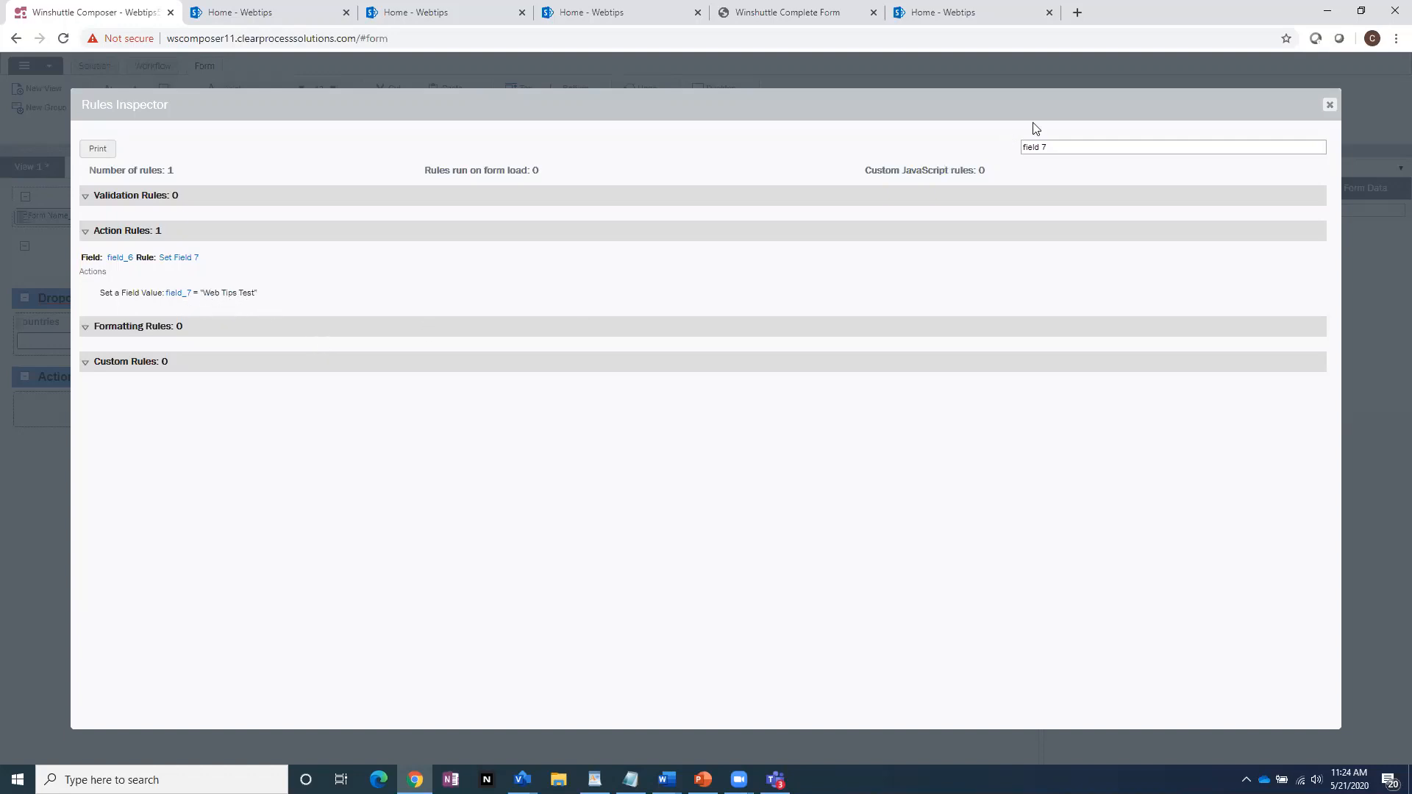
Clear the filter, filter the rules by "vali" and give the Validate Field 6 rule the message "Please Validate"
{"action": "left_click", "coordinate": [1079, 145]}
{"action": "left_click", "coordinate": [1305, 149]}
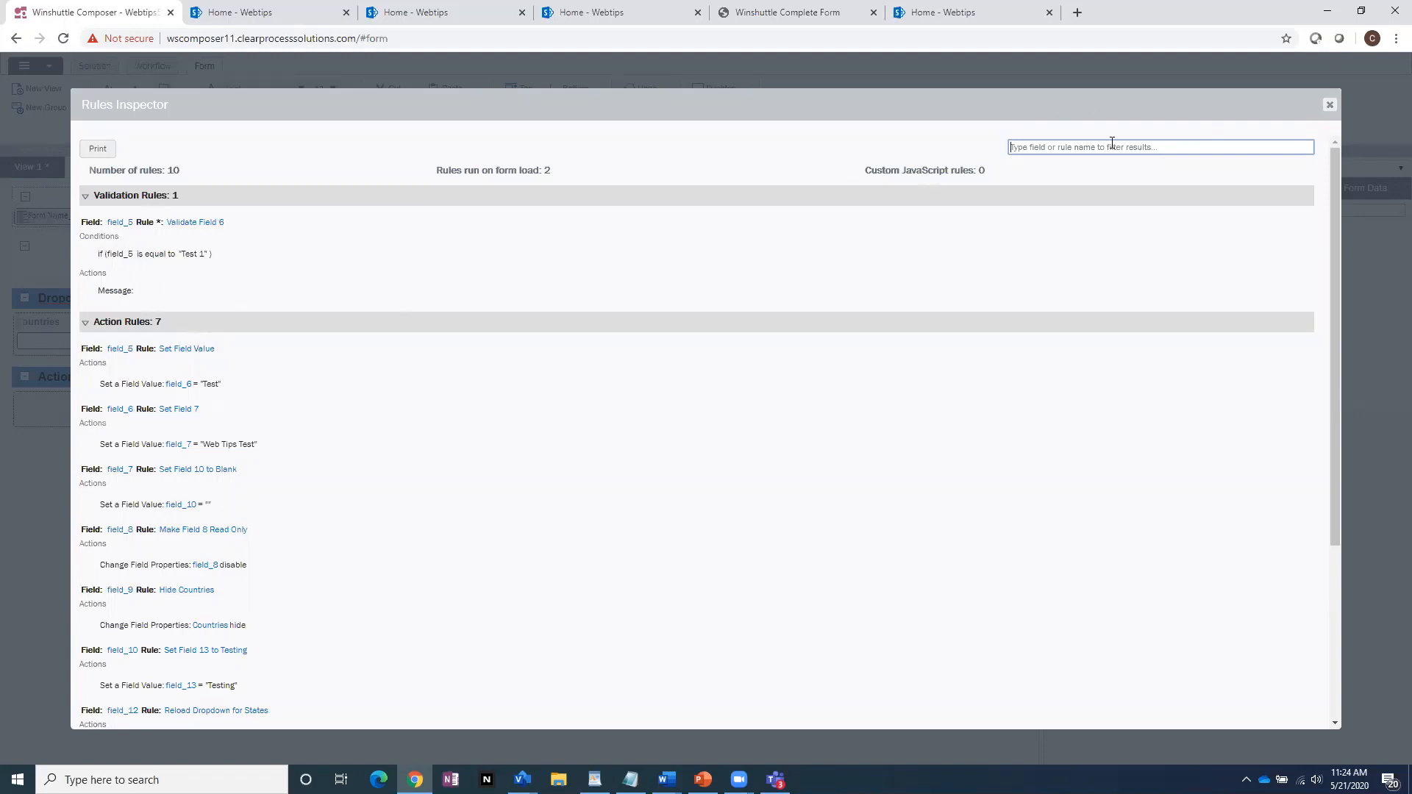
{"action": "type", "text": "vali"}
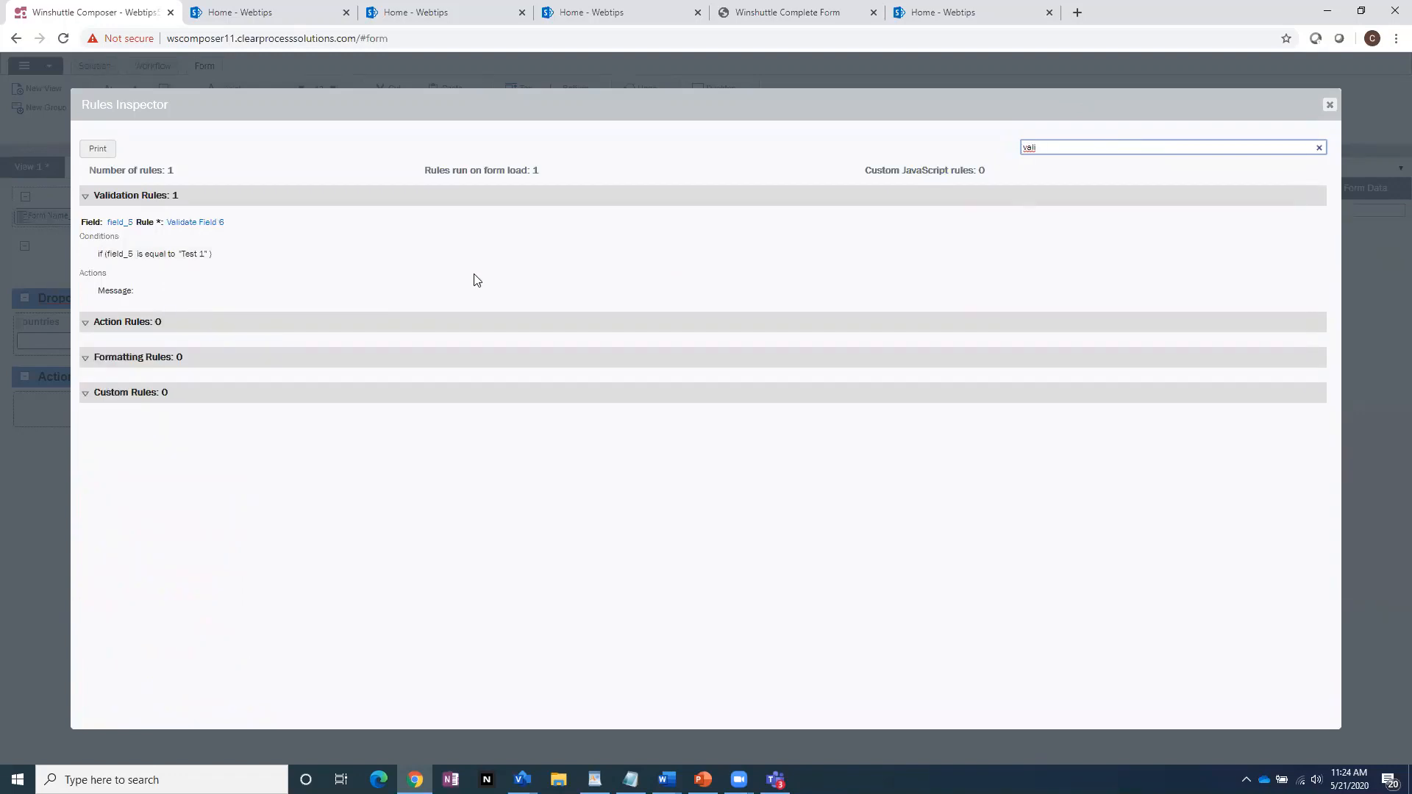
{"action": "left_click", "coordinate": [193, 223]}
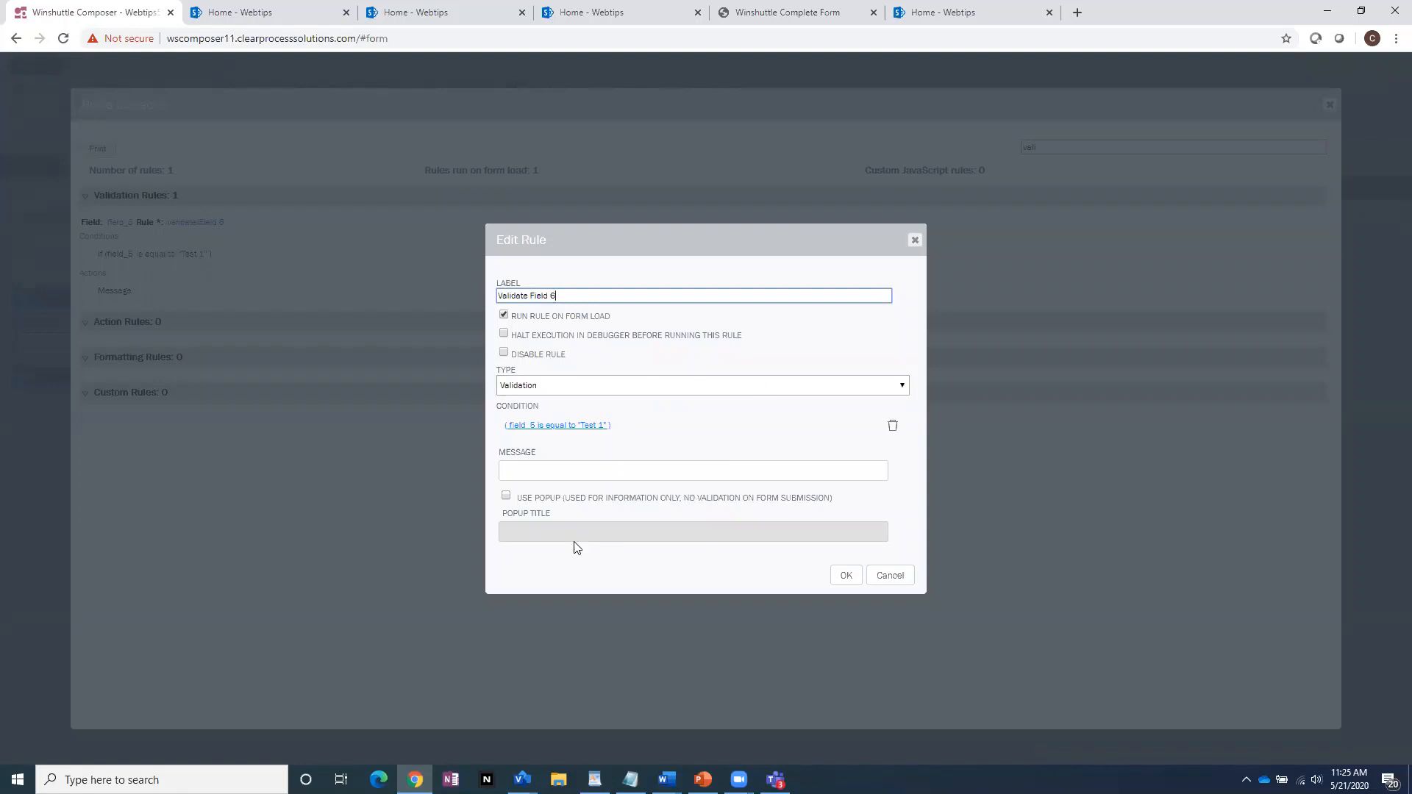
{"action": "left_click", "coordinate": [533, 472]}
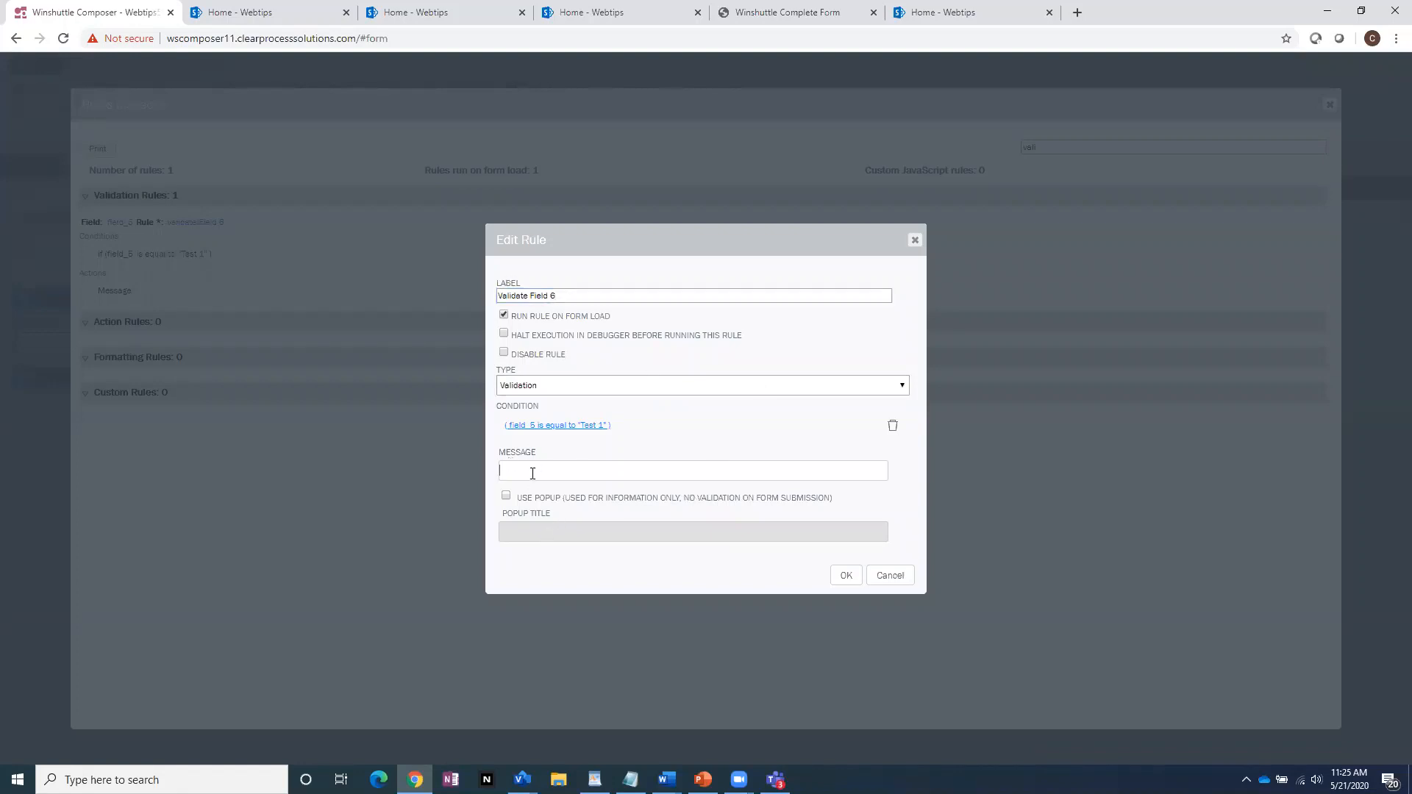
{"action": "type", "text": "Please validate"}
{"action": "left_click", "coordinate": [846, 577]}
{"action": "left_click", "coordinate": [846, 578]}
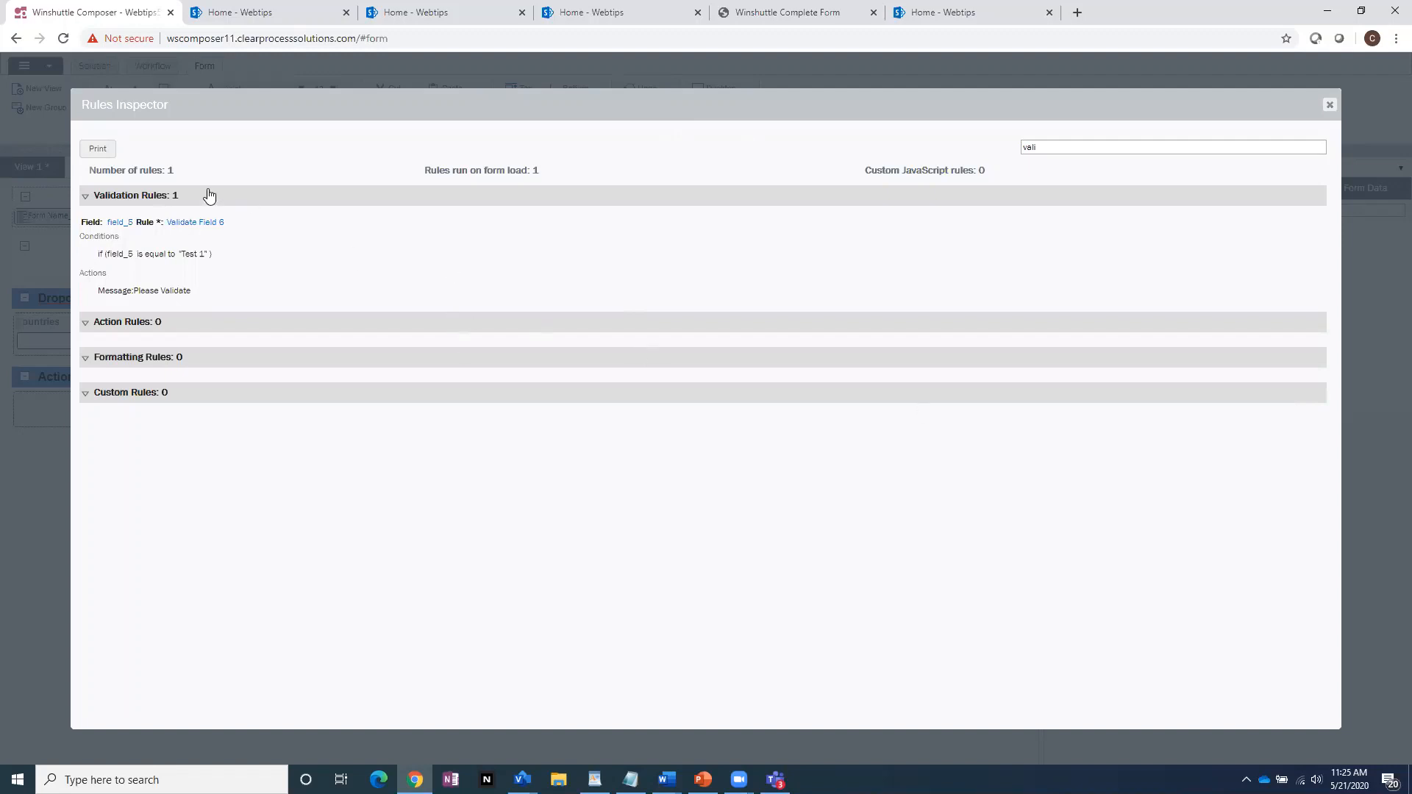
Generate the print preview of all rules, review its rule totals and rule sections on both pages, and close it without printing
{"action": "left_click", "coordinate": [89, 151]}
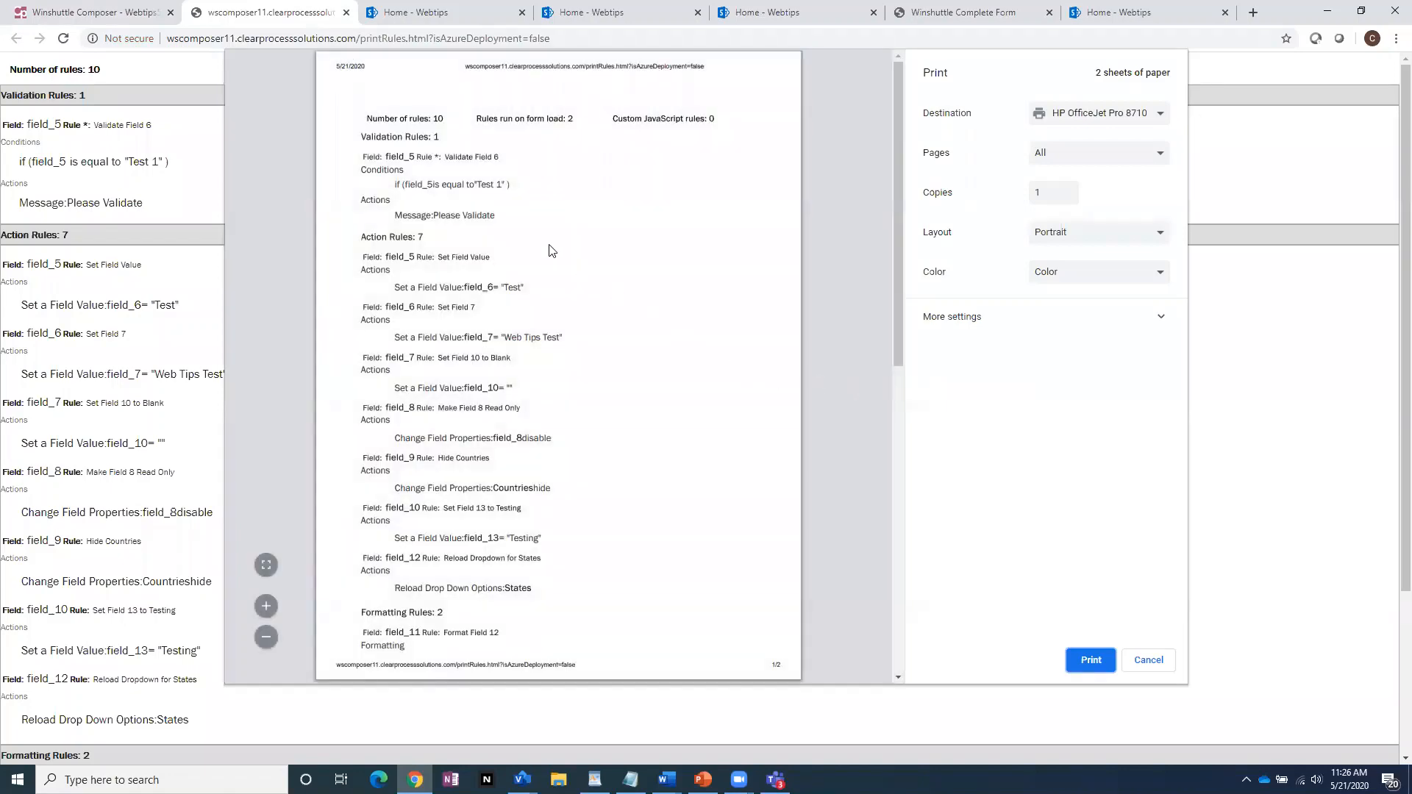
{"action": "scroll", "coordinate": [610, 291], "scroll_direction": "down", "scroll_amount": 1}
{"action": "scroll", "coordinate": [610, 293], "scroll_direction": "down", "scroll_amount": 2}
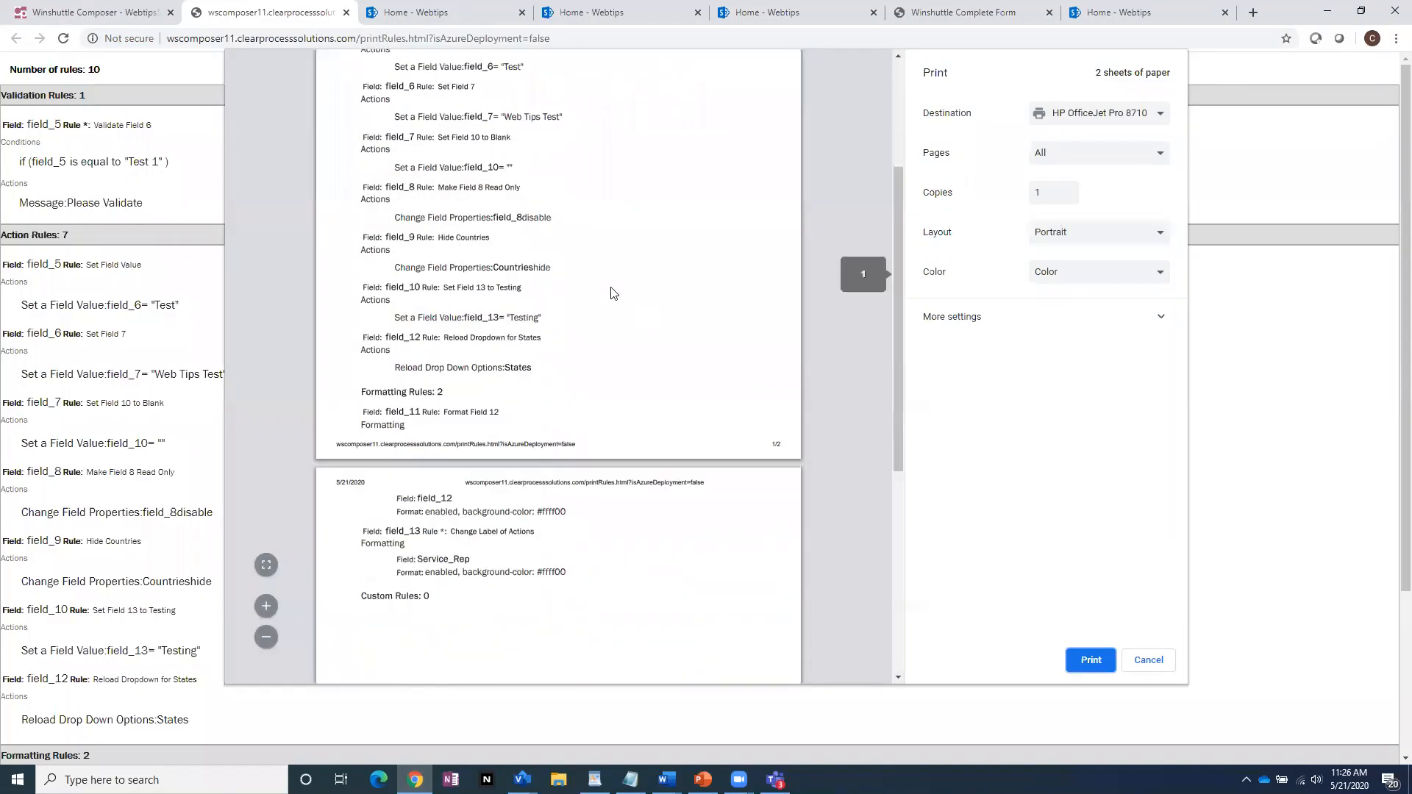
{"action": "scroll", "coordinate": [610, 293], "scroll_direction": "up", "scroll_amount": 3}
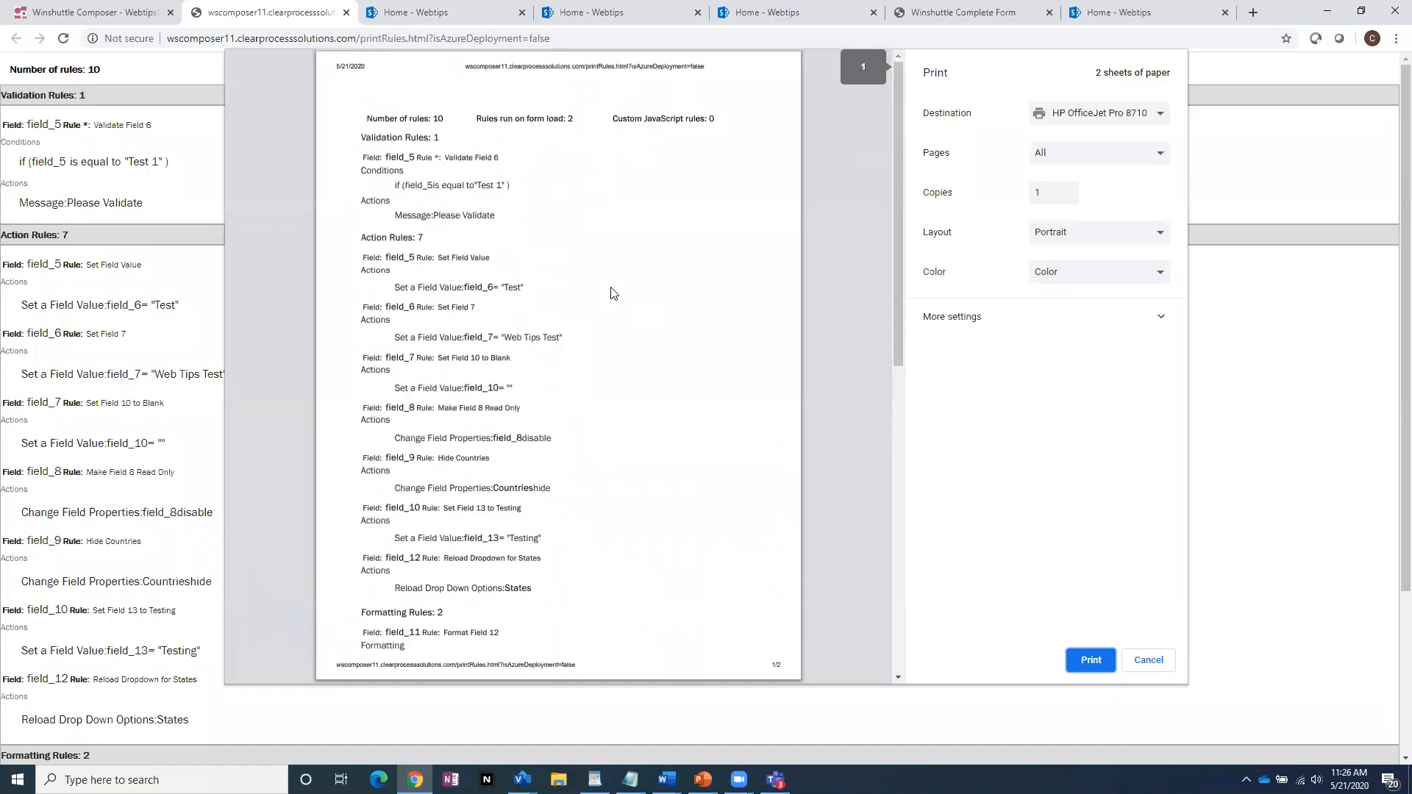
{"action": "scroll", "coordinate": [611, 293], "scroll_direction": "down", "scroll_amount": 2}
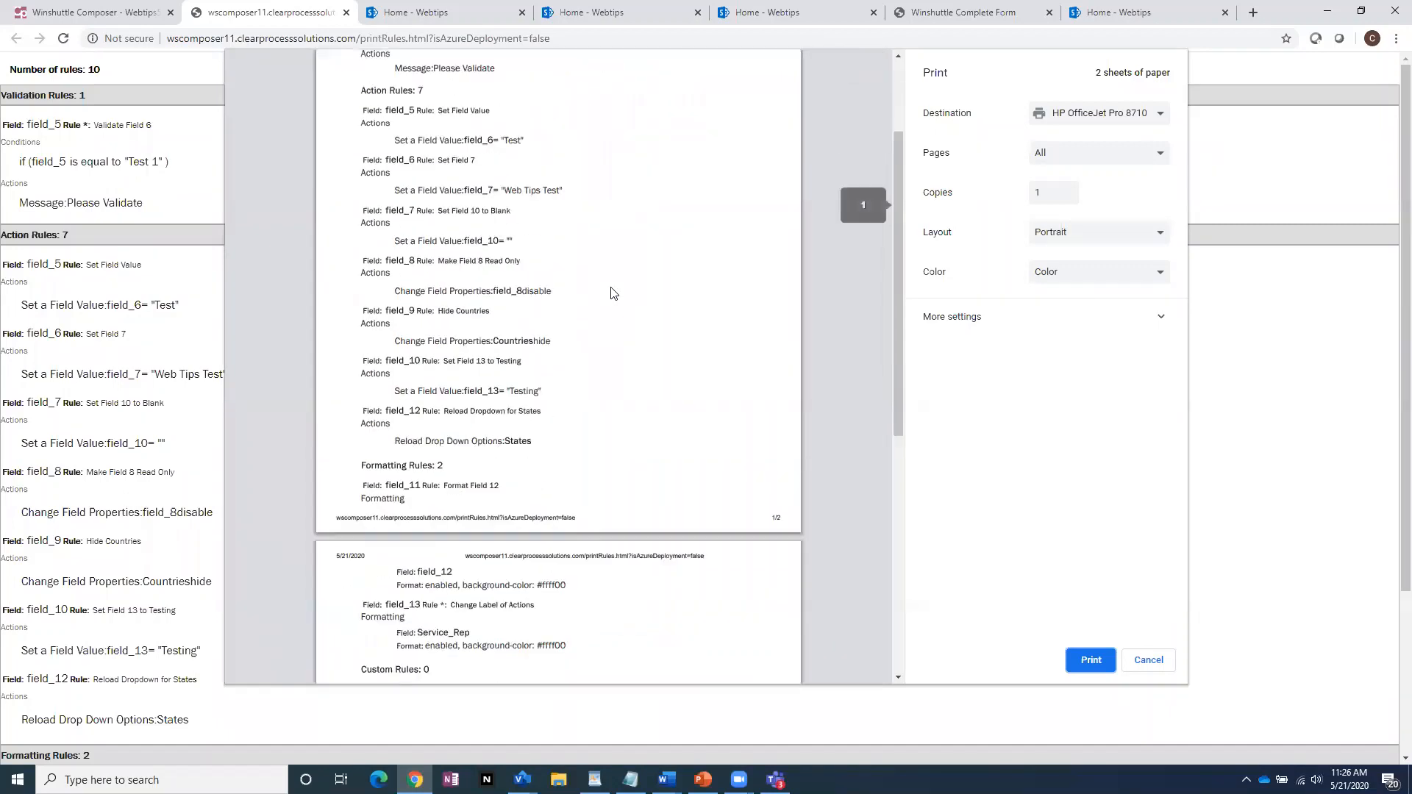
{"action": "scroll", "coordinate": [612, 292], "scroll_direction": "up", "scroll_amount": 2}
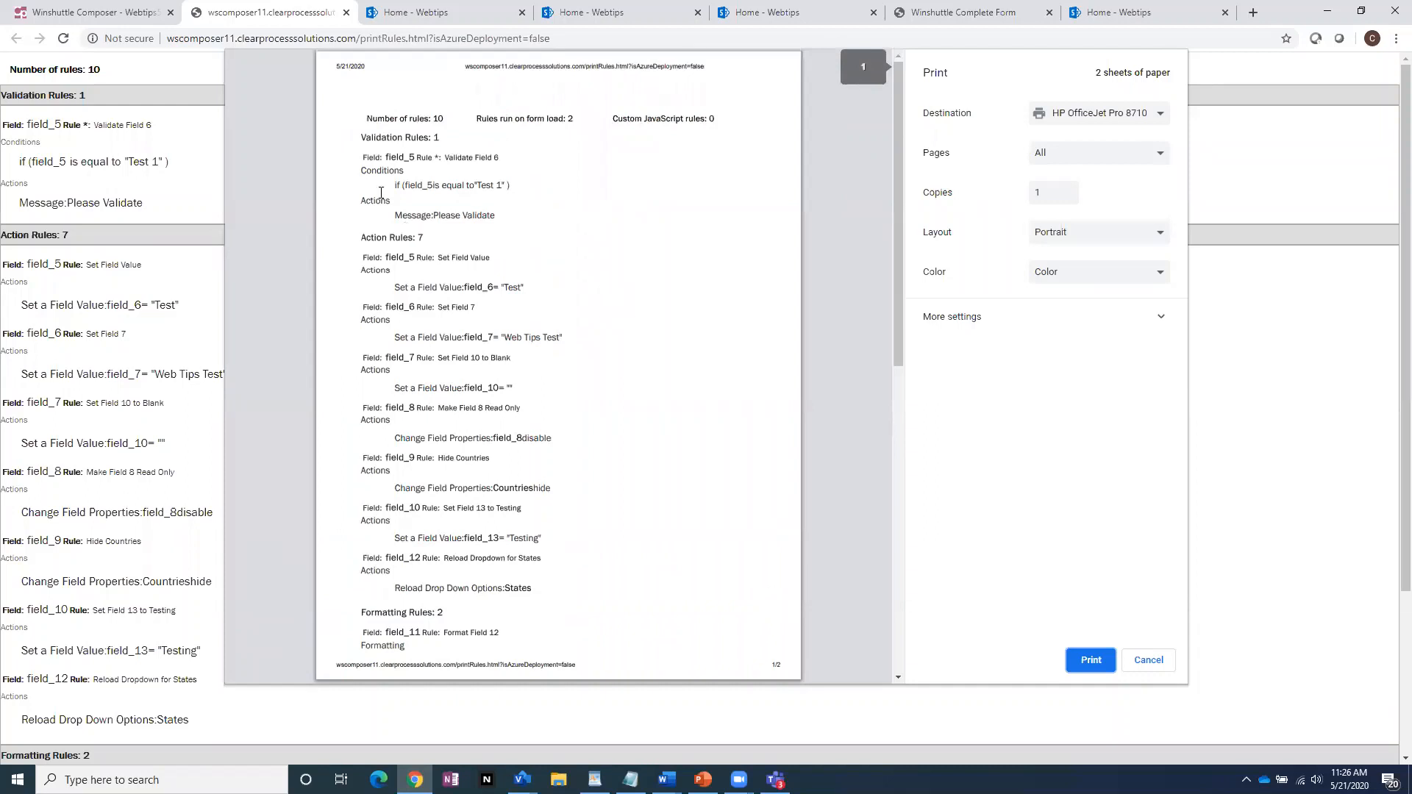
{"action": "left_click_drag", "start_coordinate": [368, 119], "coordinate": [575, 127]}
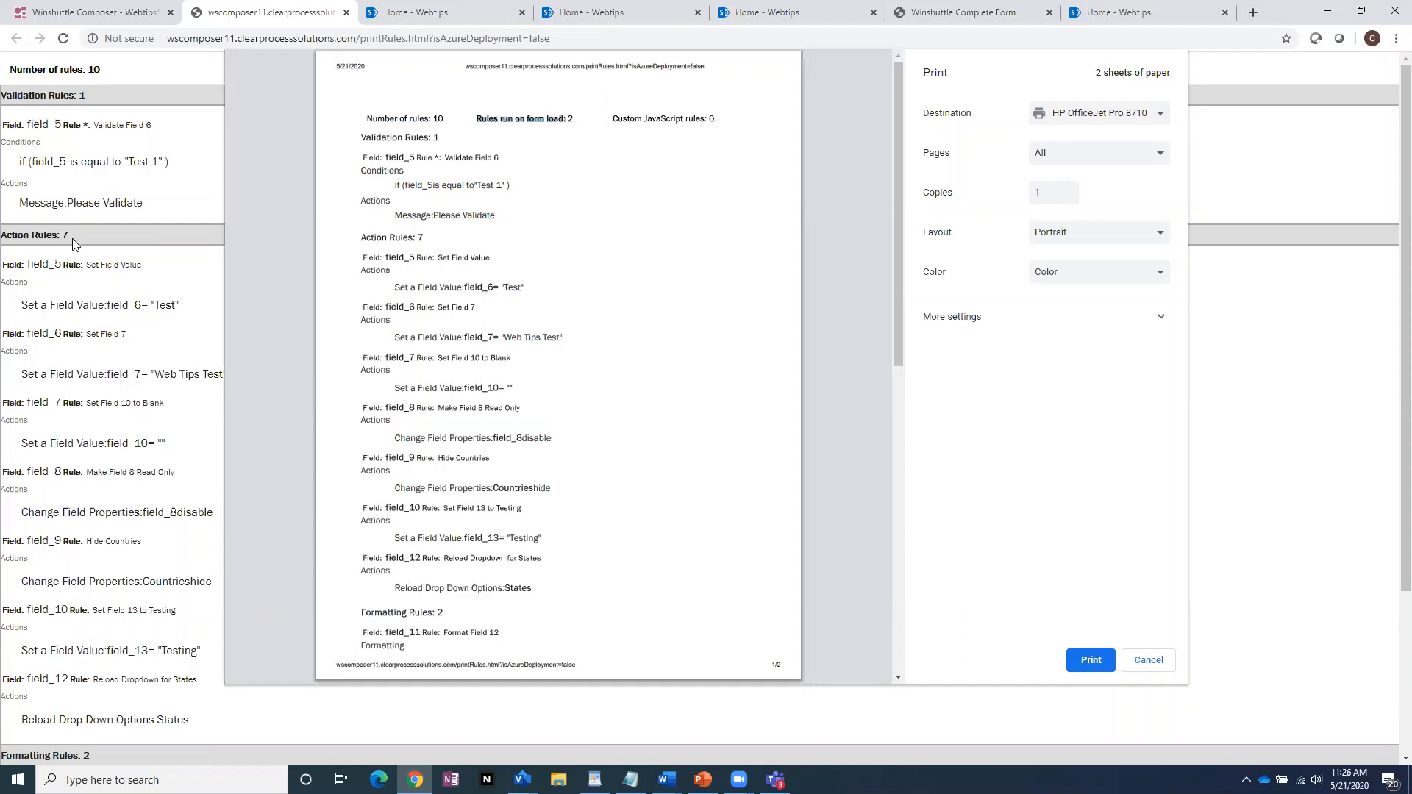
{"action": "left_click_drag", "start_coordinate": [426, 237], "coordinate": [643, 241]}
{"action": "left_click_drag", "start_coordinate": [440, 137], "coordinate": [331, 132]}
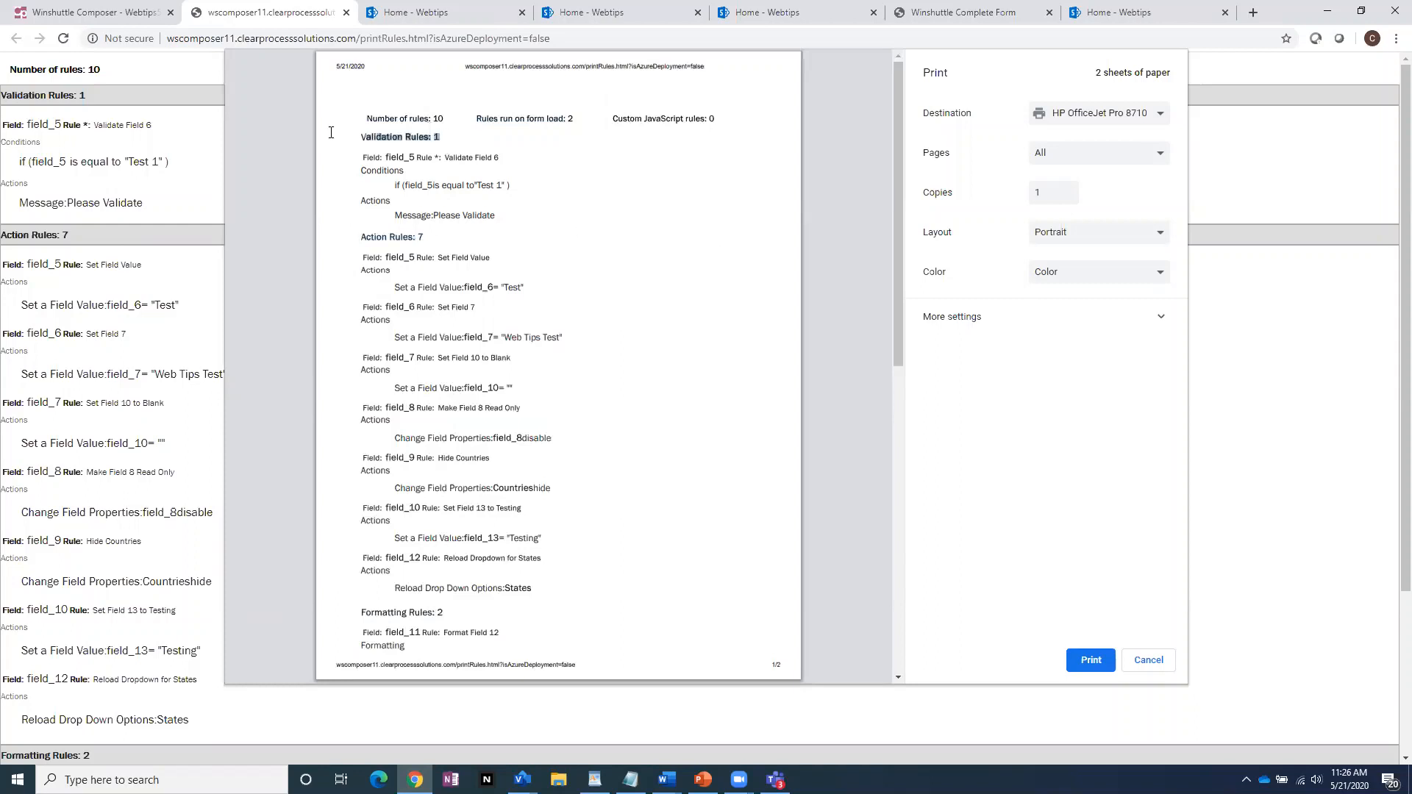
{"action": "left_click_drag", "start_coordinate": [425, 236], "coordinate": [324, 226]}
{"action": "scroll", "coordinate": [536, 265], "scroll_direction": "down", "scroll_amount": 1}
{"action": "scroll", "coordinate": [545, 272], "scroll_direction": "down", "scroll_amount": 3}
{"action": "left_click_drag", "start_coordinate": [415, 469], "coordinate": [315, 472]}
{"action": "left_click", "coordinate": [449, 527]}
{"action": "scroll", "coordinate": [583, 475], "scroll_direction": "up", "scroll_amount": 4}
{"action": "scroll", "coordinate": [551, 495], "scroll_direction": "down", "scroll_amount": 7}
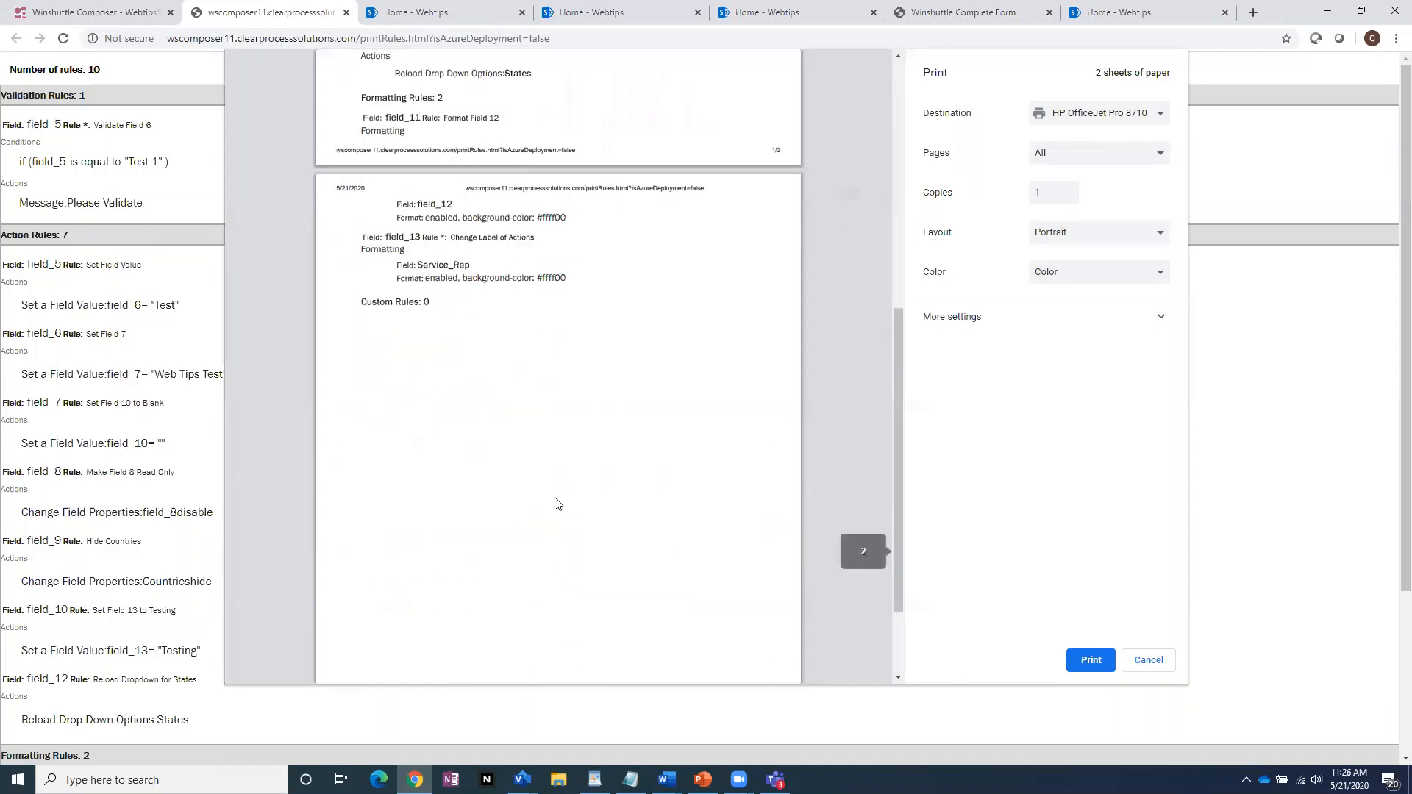
{"action": "scroll", "coordinate": [557, 503], "scroll_direction": "up", "scroll_amount": 5}
{"action": "scroll", "coordinate": [559, 514], "scroll_direction": "down", "scroll_amount": 7}
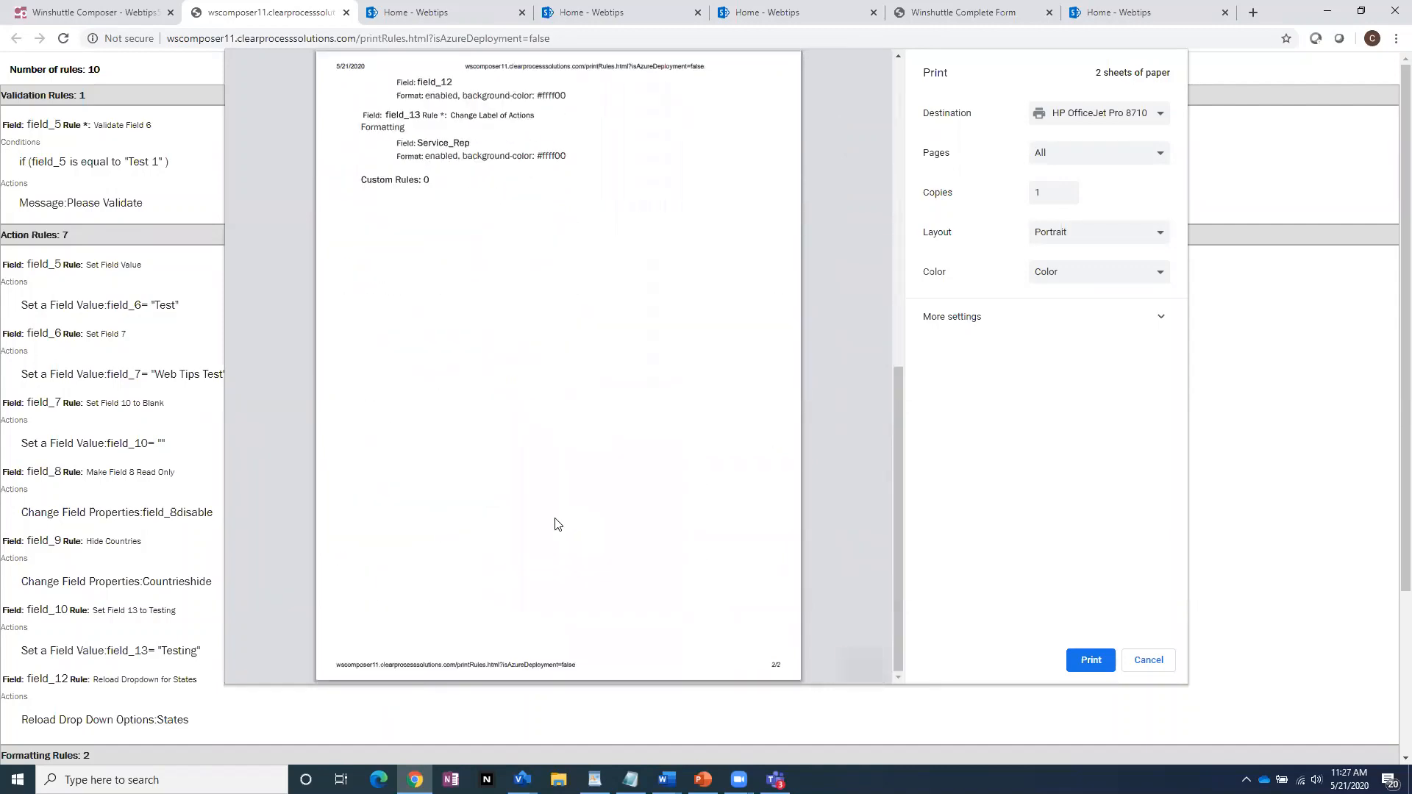
{"action": "scroll", "coordinate": [557, 521], "scroll_direction": "up", "scroll_amount": 6}
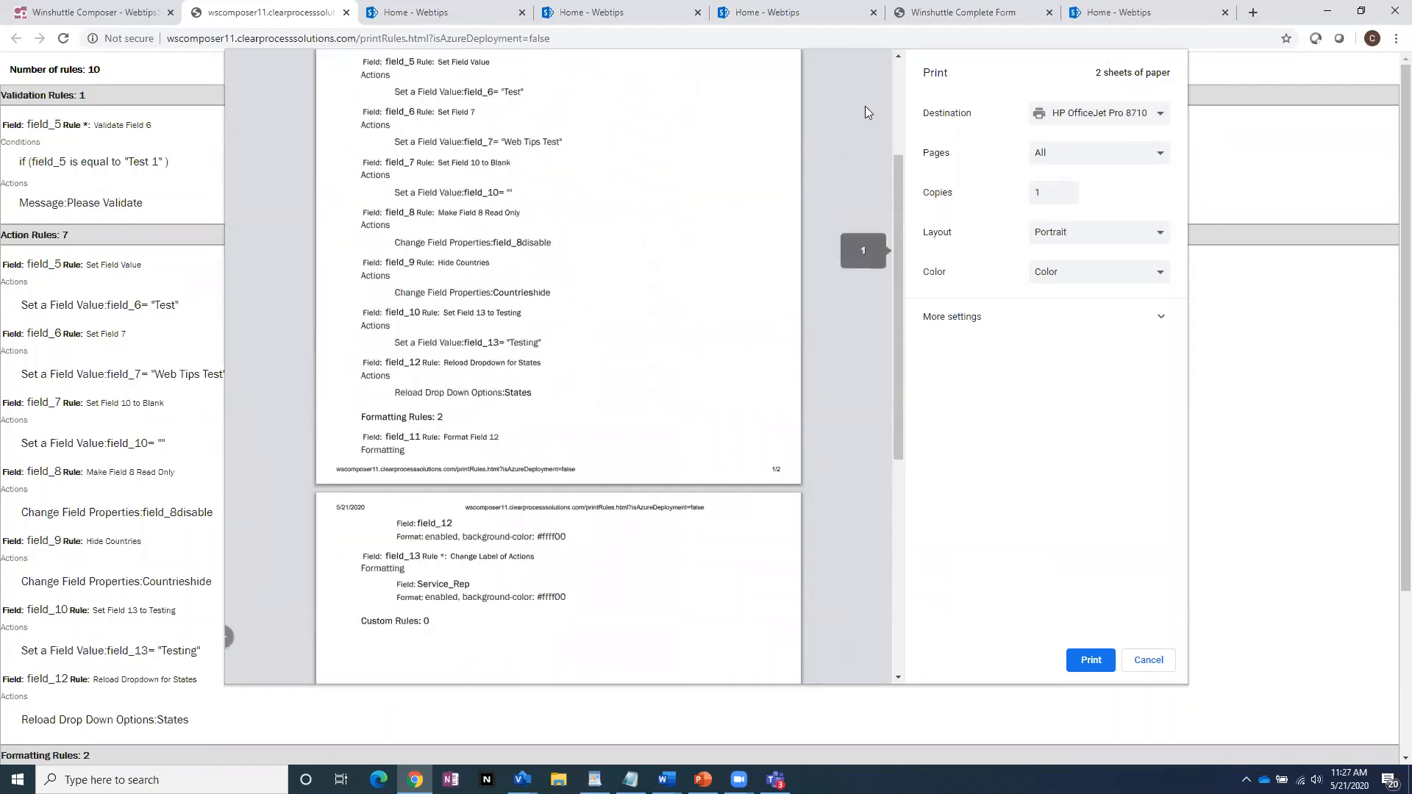
{"action": "left_click", "coordinate": [1146, 659]}
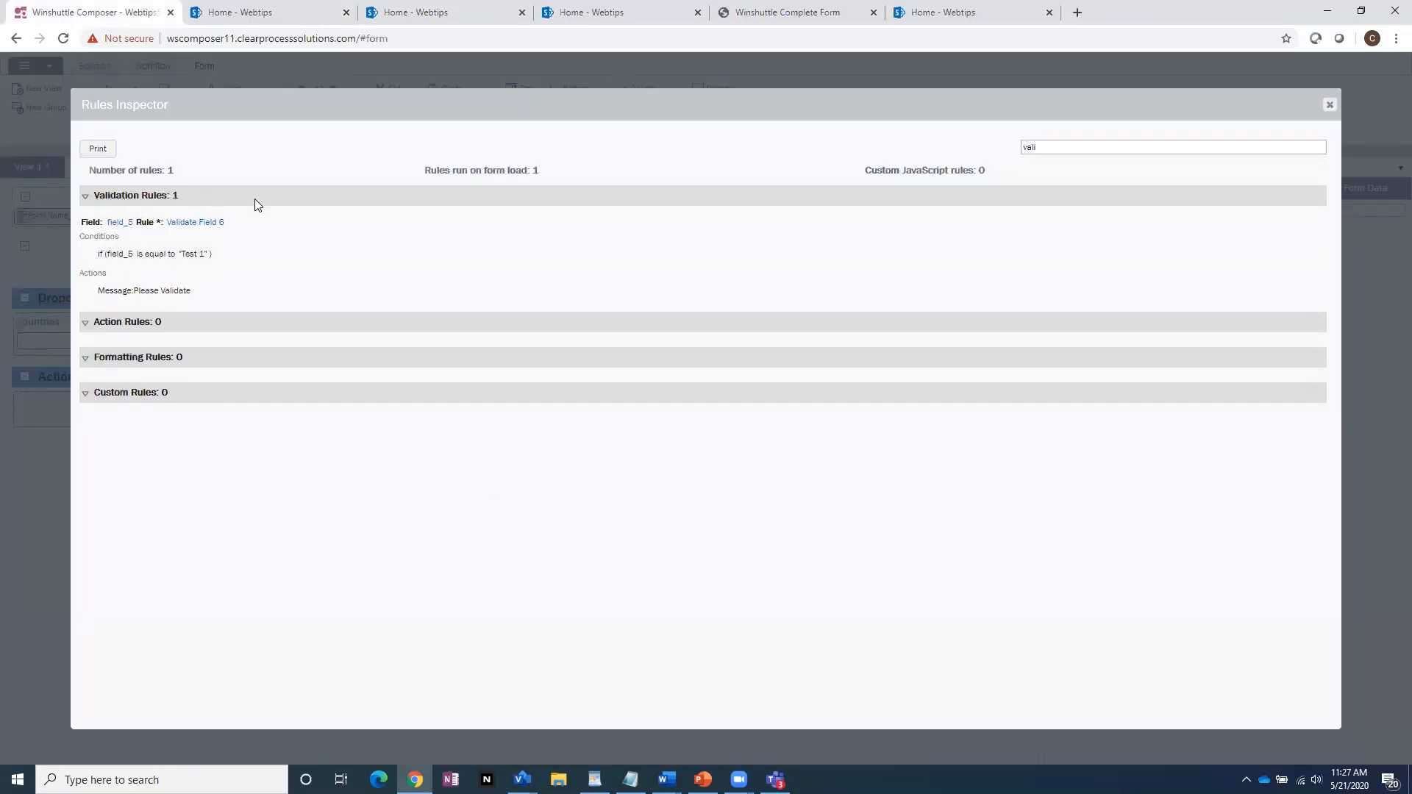
Collapse and re-expand the Validation Rules section, and close the Rules Inspector
{"action": "left_click", "coordinate": [89, 197]}
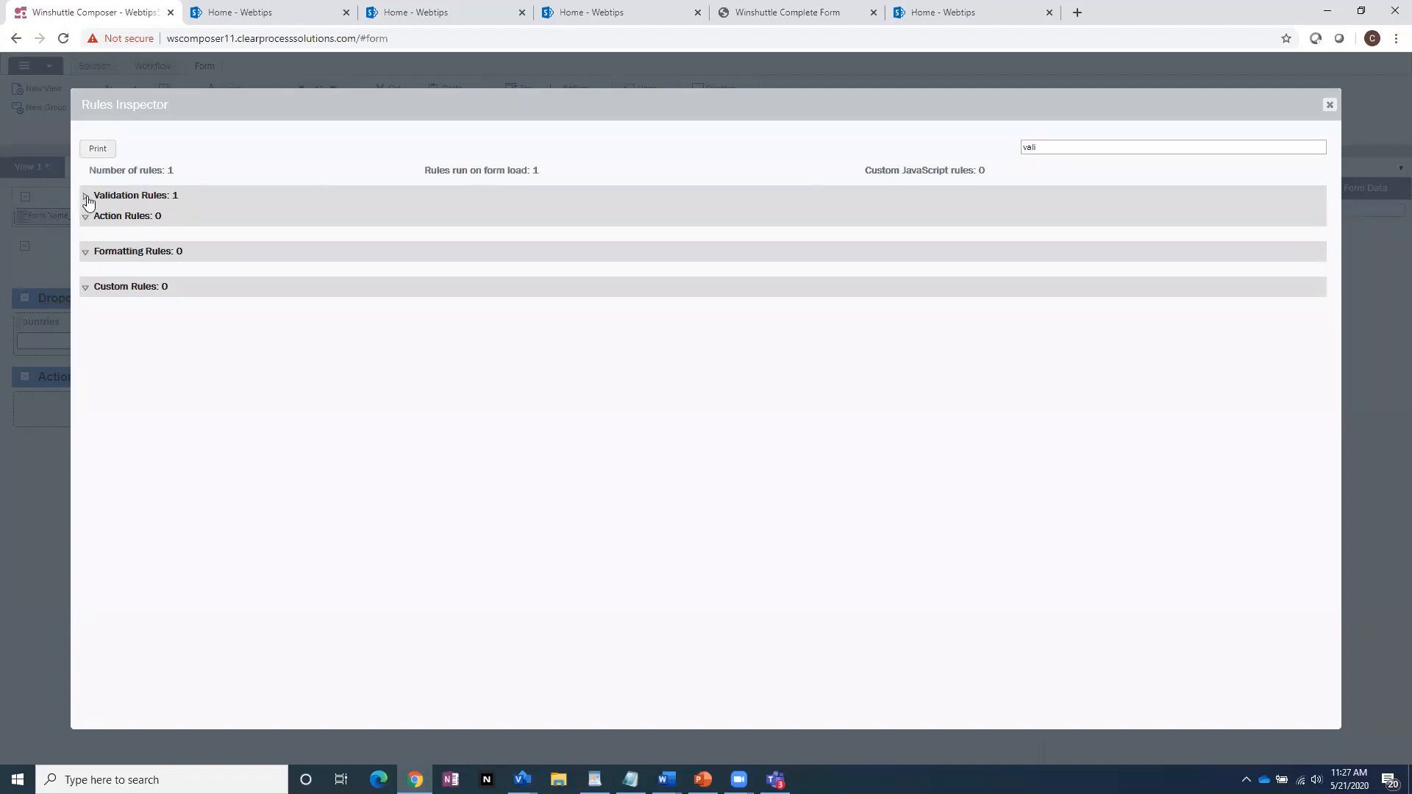
{"action": "left_click", "coordinate": [88, 199]}
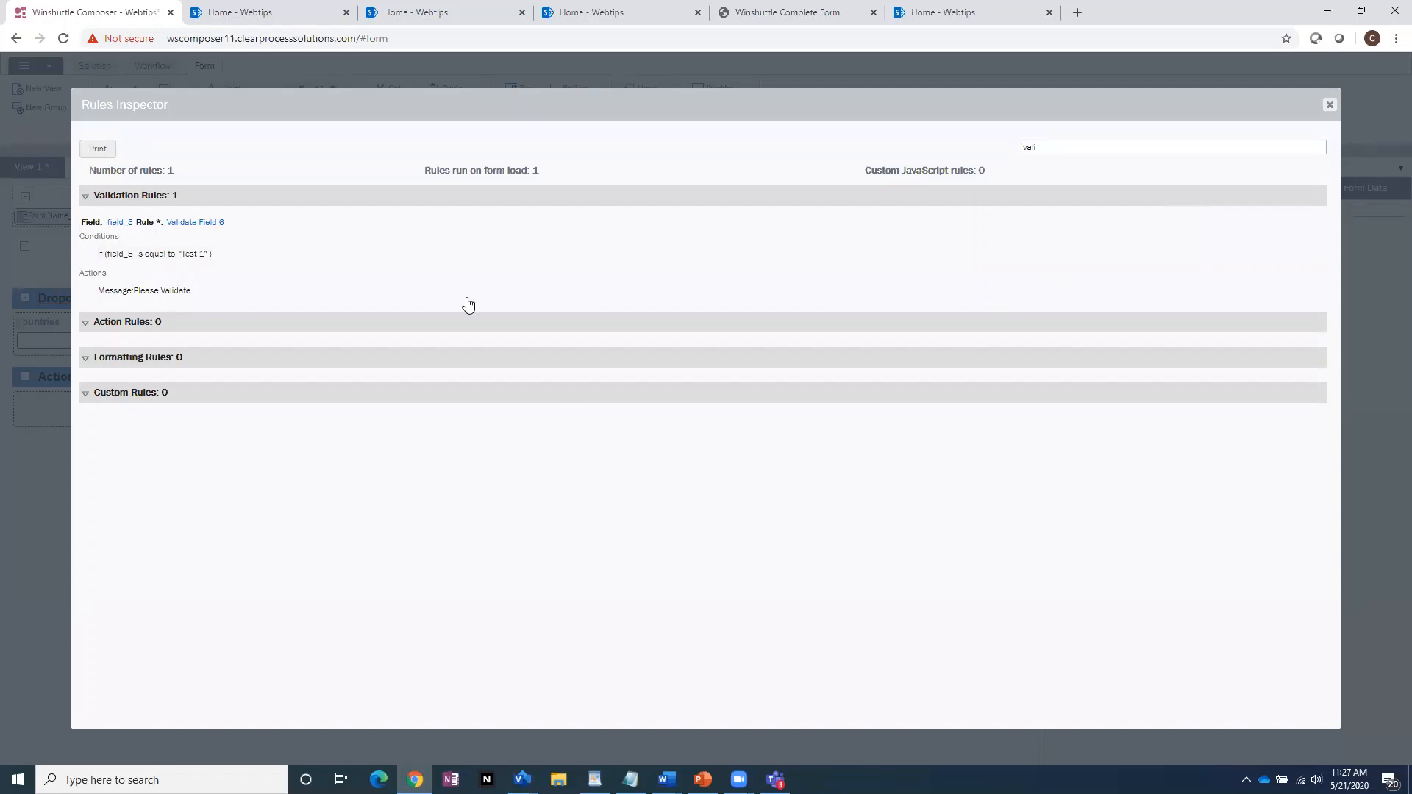
{"action": "left_click", "coordinate": [1331, 106]}
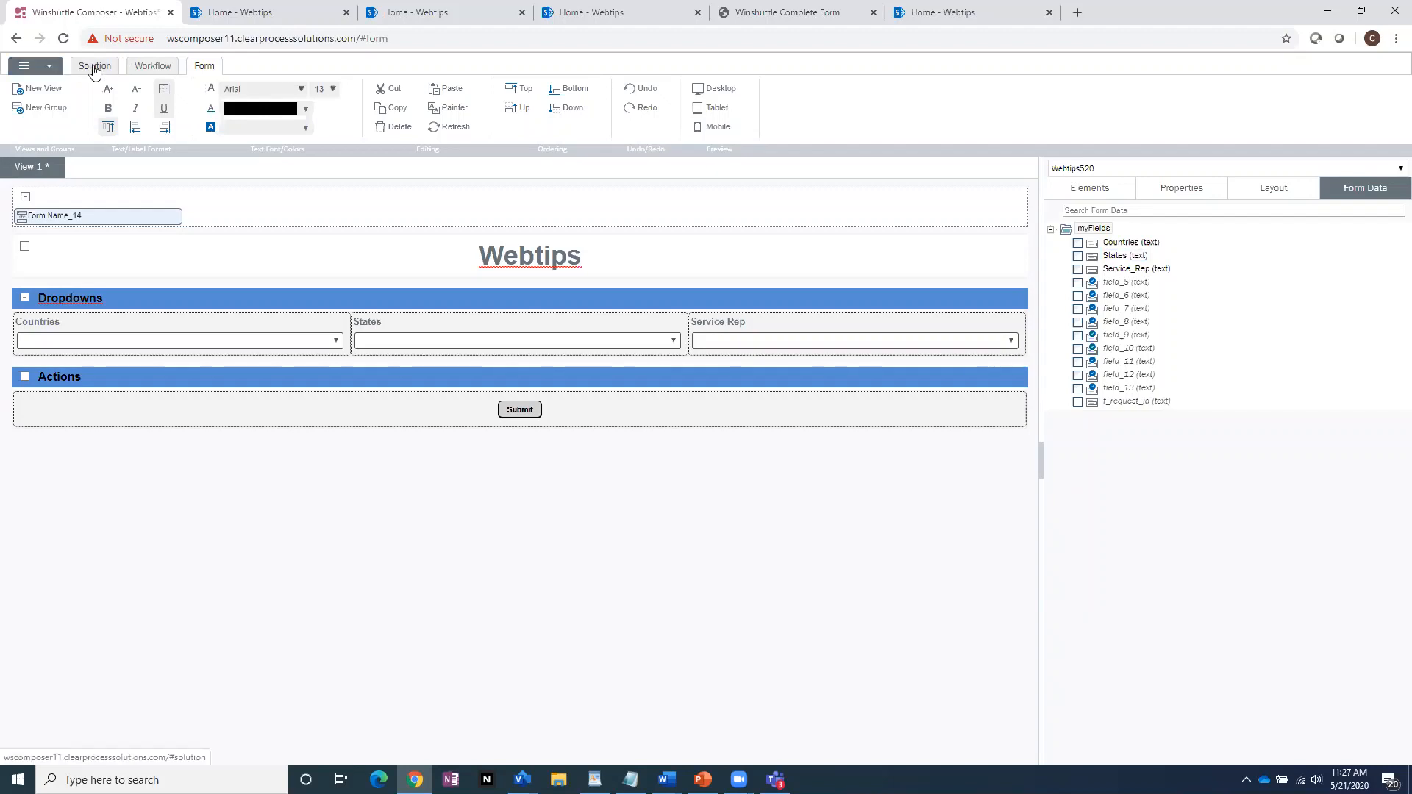
Open the Data Connections Library from the solution, inspect the fields of the Service Reps connection, and close it without changes
{"action": "left_click", "coordinate": [94, 67]}
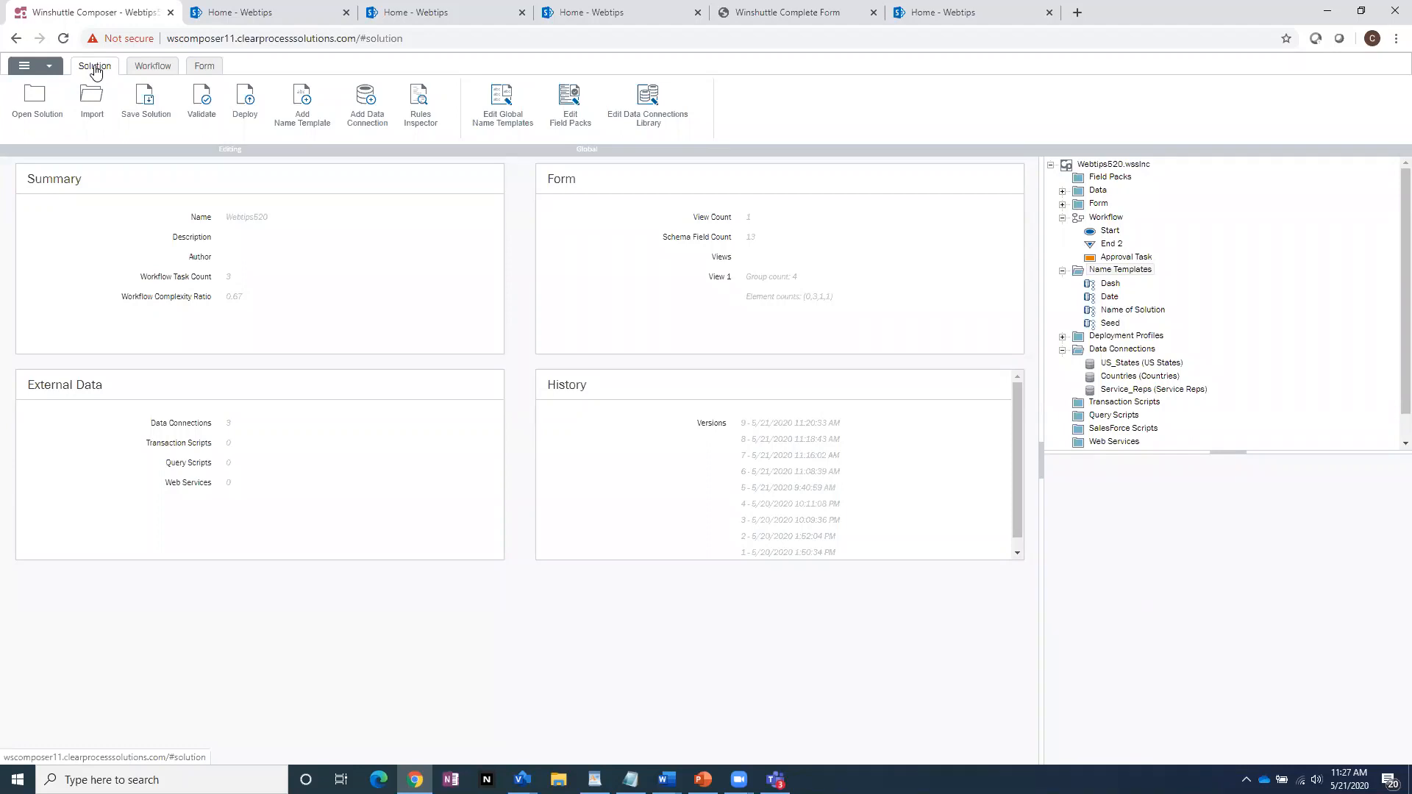
{"action": "left_click", "coordinate": [664, 126]}
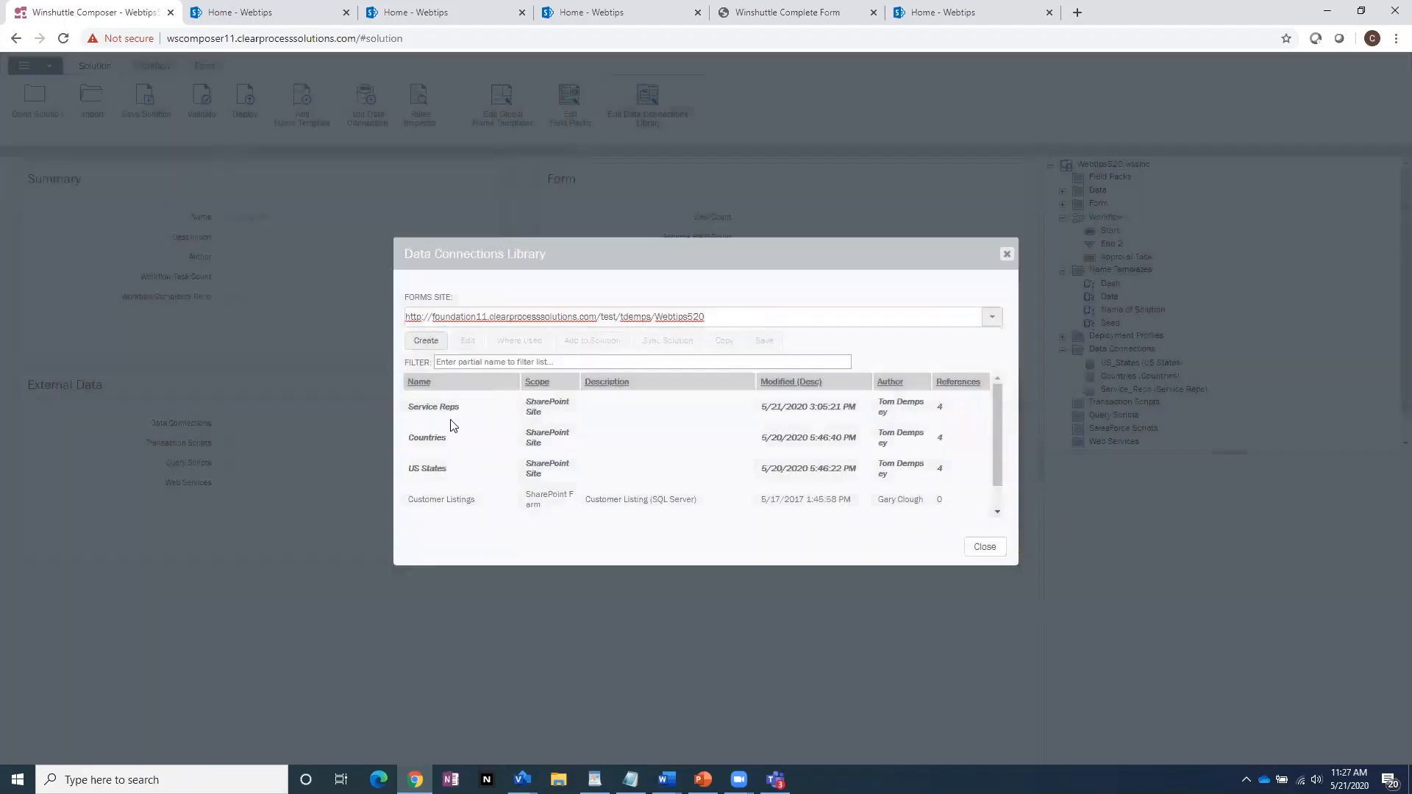
{"action": "left_click", "coordinate": [452, 423]}
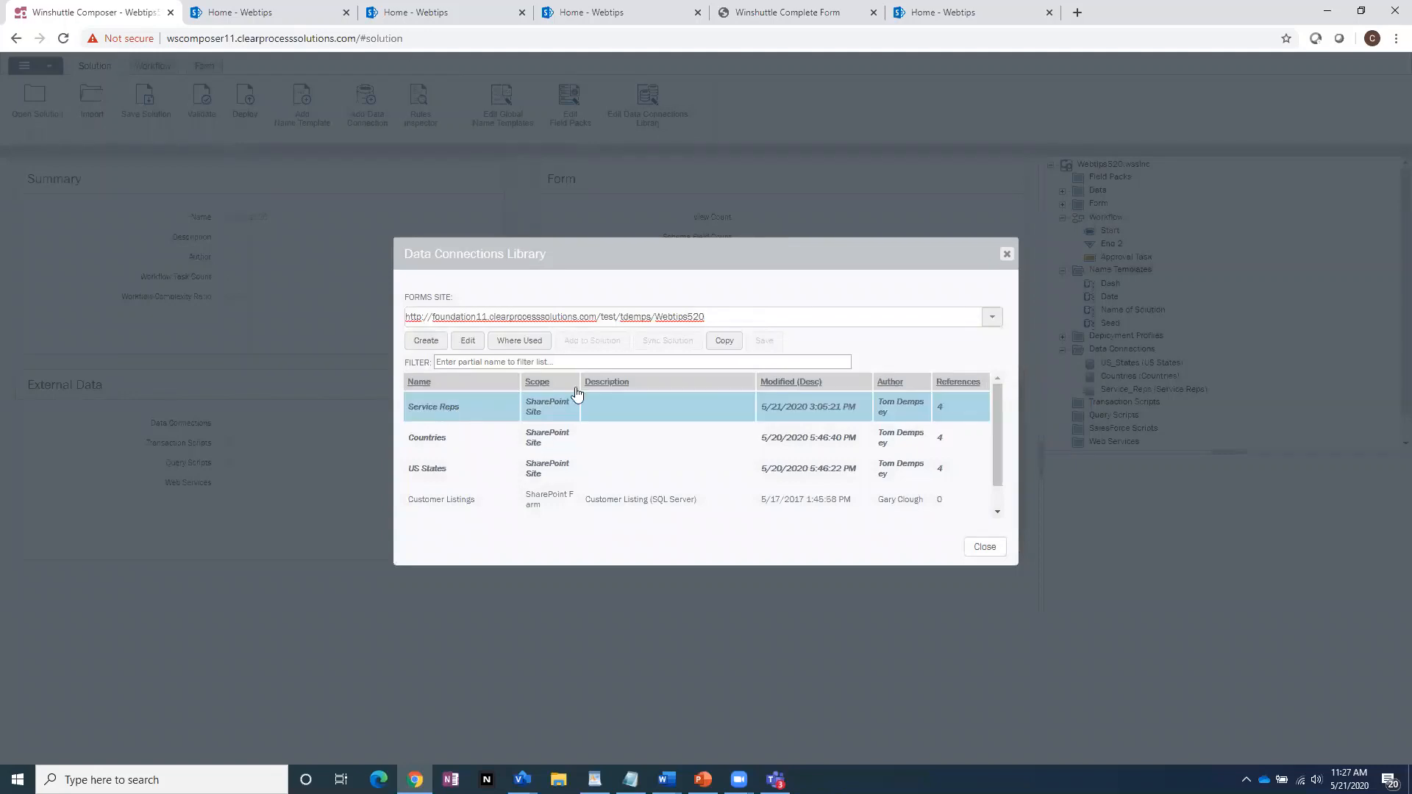
{"action": "left_click", "coordinate": [464, 340]}
{"action": "scroll", "coordinate": [809, 529], "scroll_direction": "down", "scroll_amount": 3}
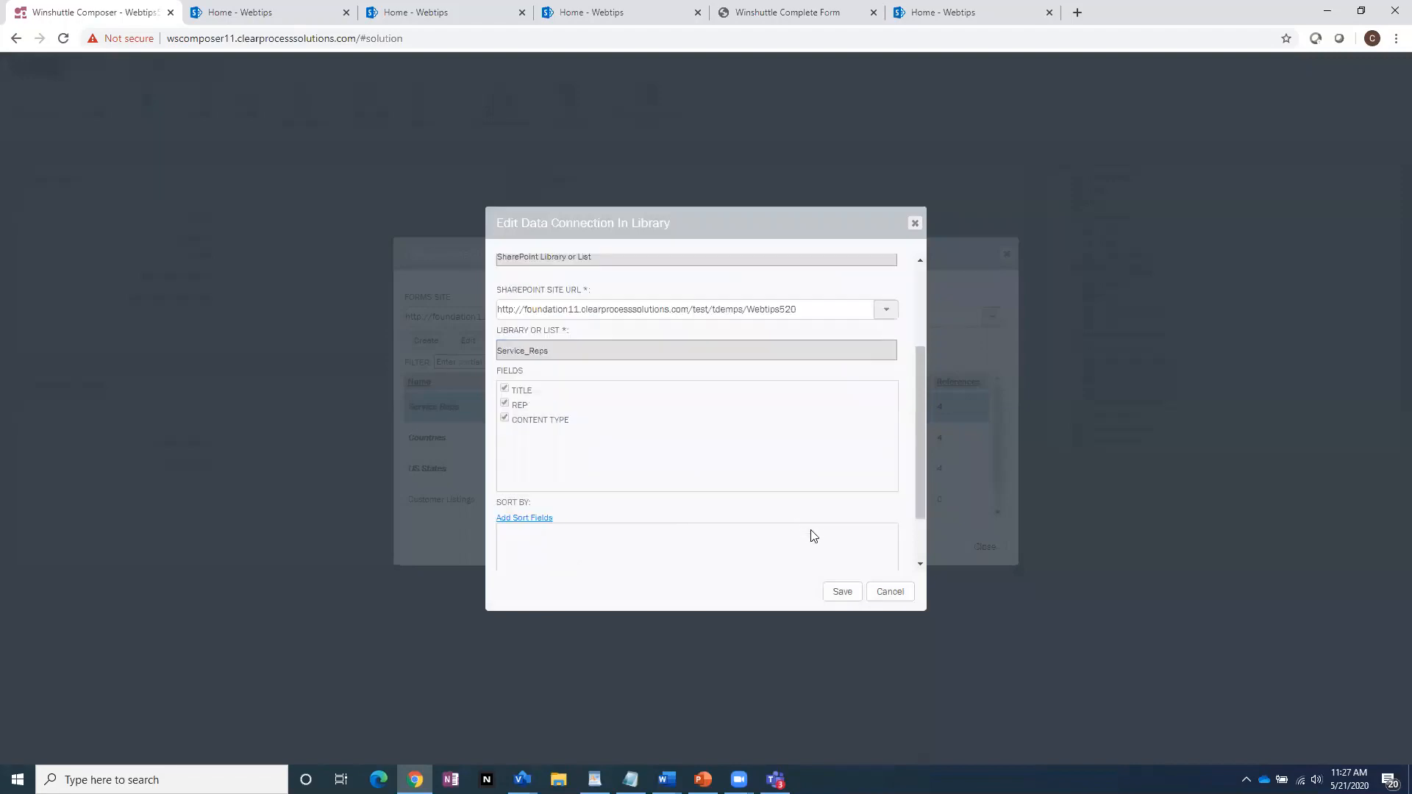
{"action": "left_click", "coordinate": [891, 591]}
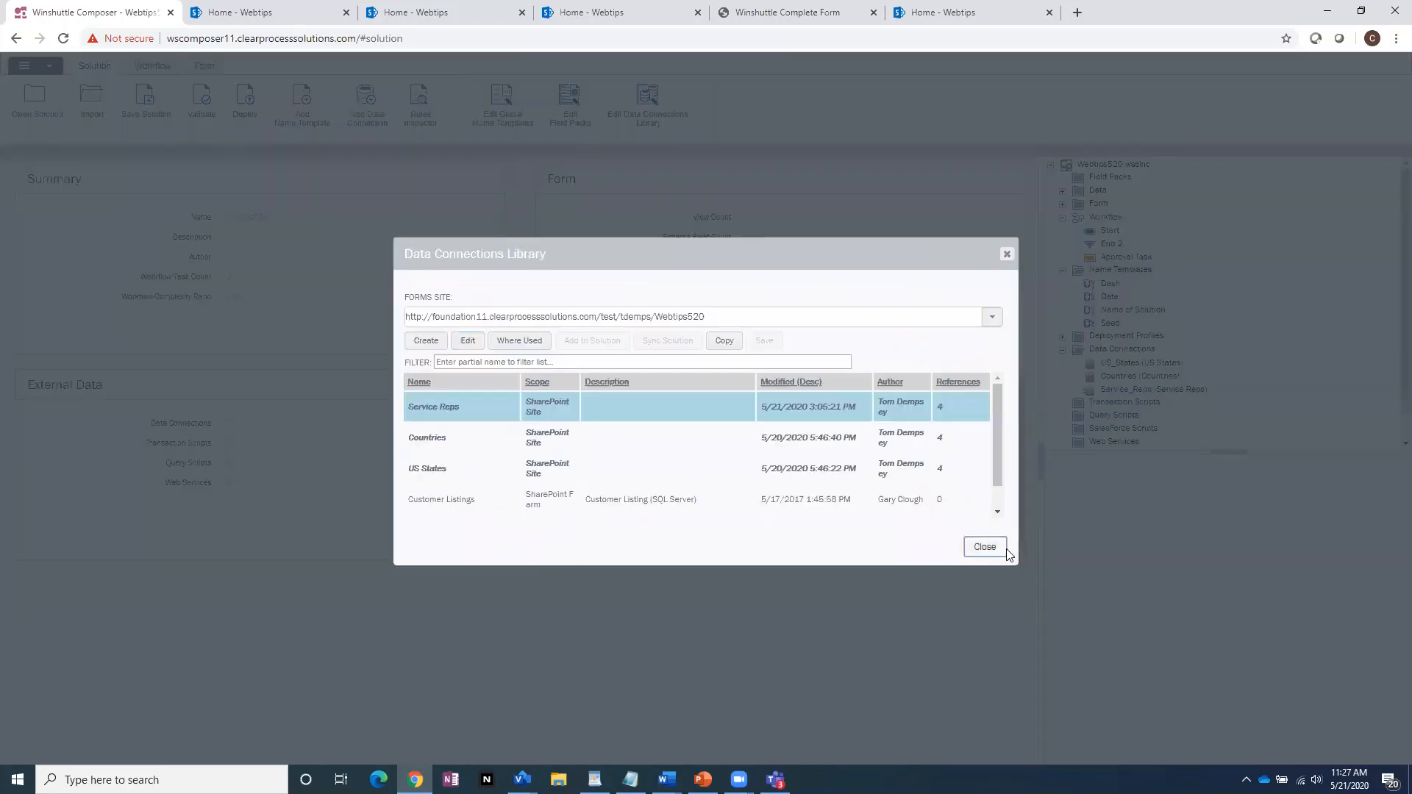
{"action": "left_click", "coordinate": [1004, 549]}
Switch to the SharePoint site and add a single-line text column named Webtips to the Service_Reps list
{"action": "left_click", "coordinate": [411, 13]}
{"action": "left_click", "coordinate": [56, 310]}
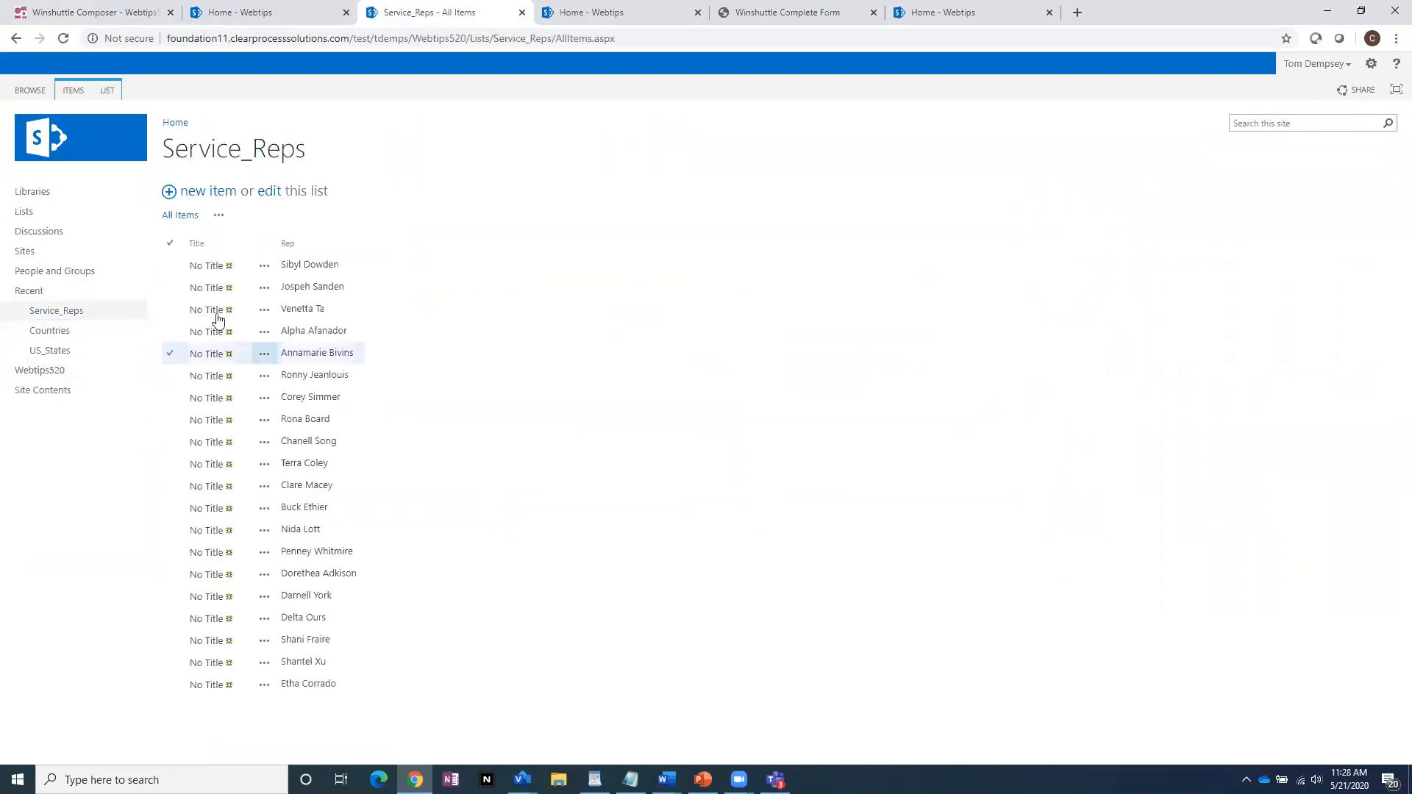
{"action": "left_click", "coordinate": [107, 89]}
{"action": "left_click", "coordinate": [129, 127]}
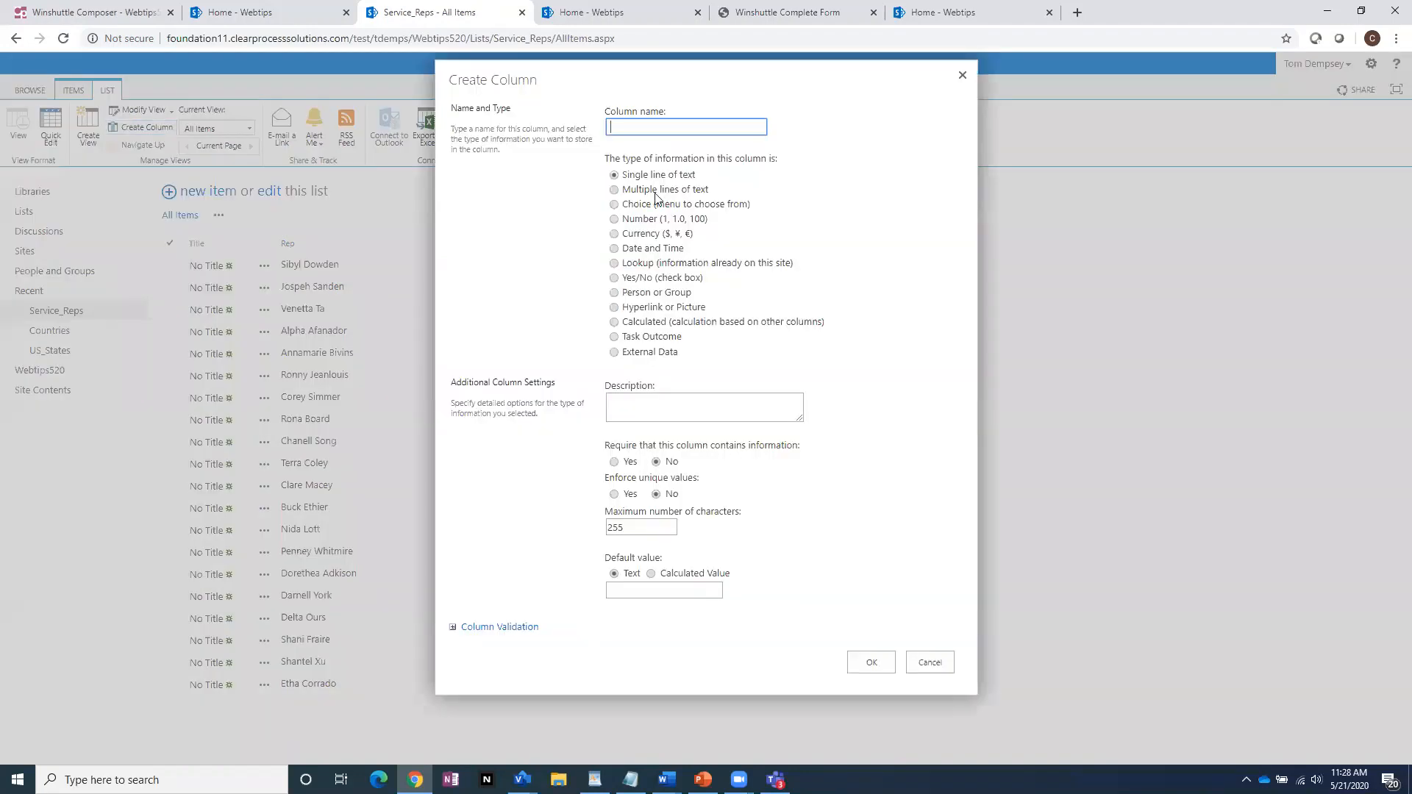
{"action": "type", "text": "Webtips"}
{"action": "left_click", "coordinate": [855, 661]}
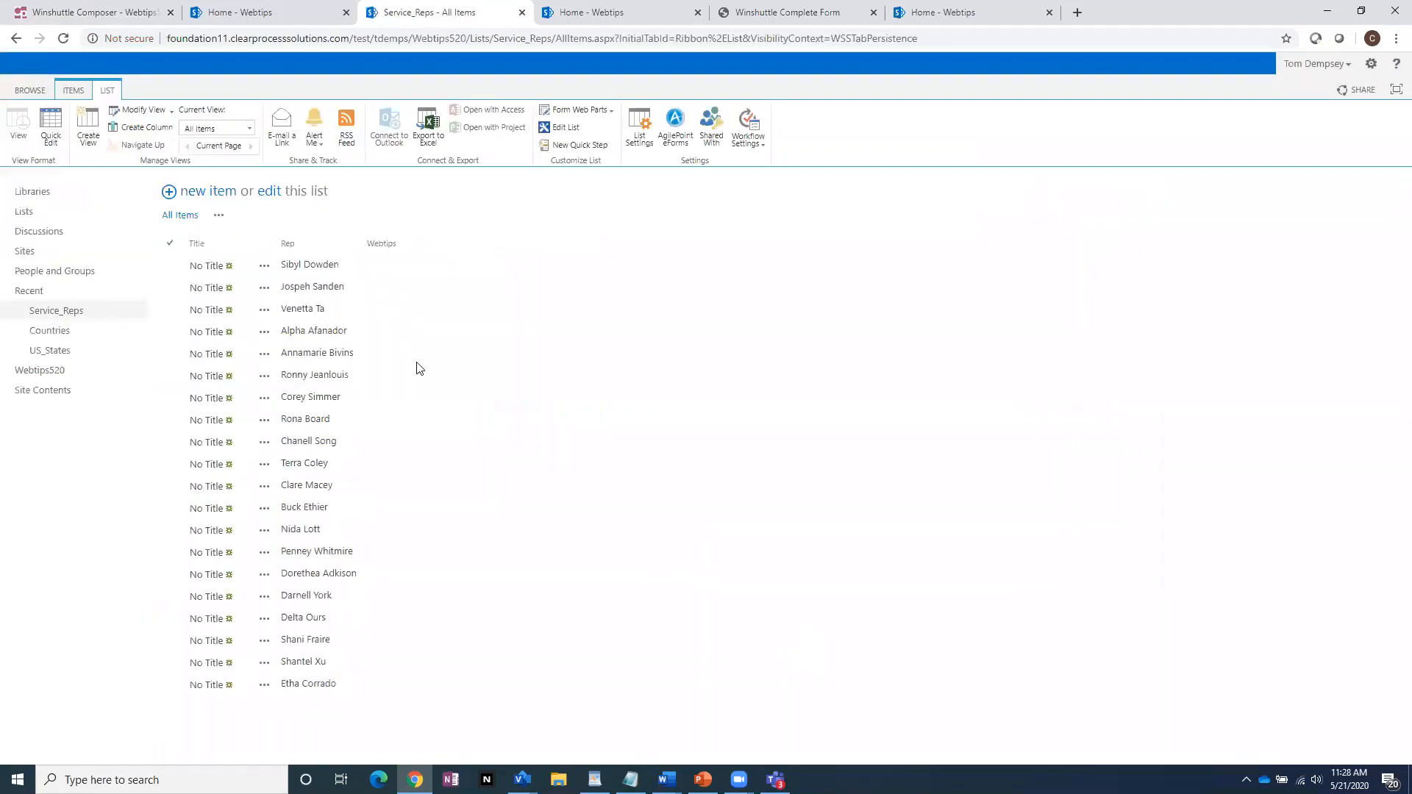
Switch to Composer, add the Webtips field to the Service Reps connection in the Data Connections Library, save it and close the library
{"action": "left_click", "coordinate": [136, 17]}
{"action": "left_click", "coordinate": [640, 114]}
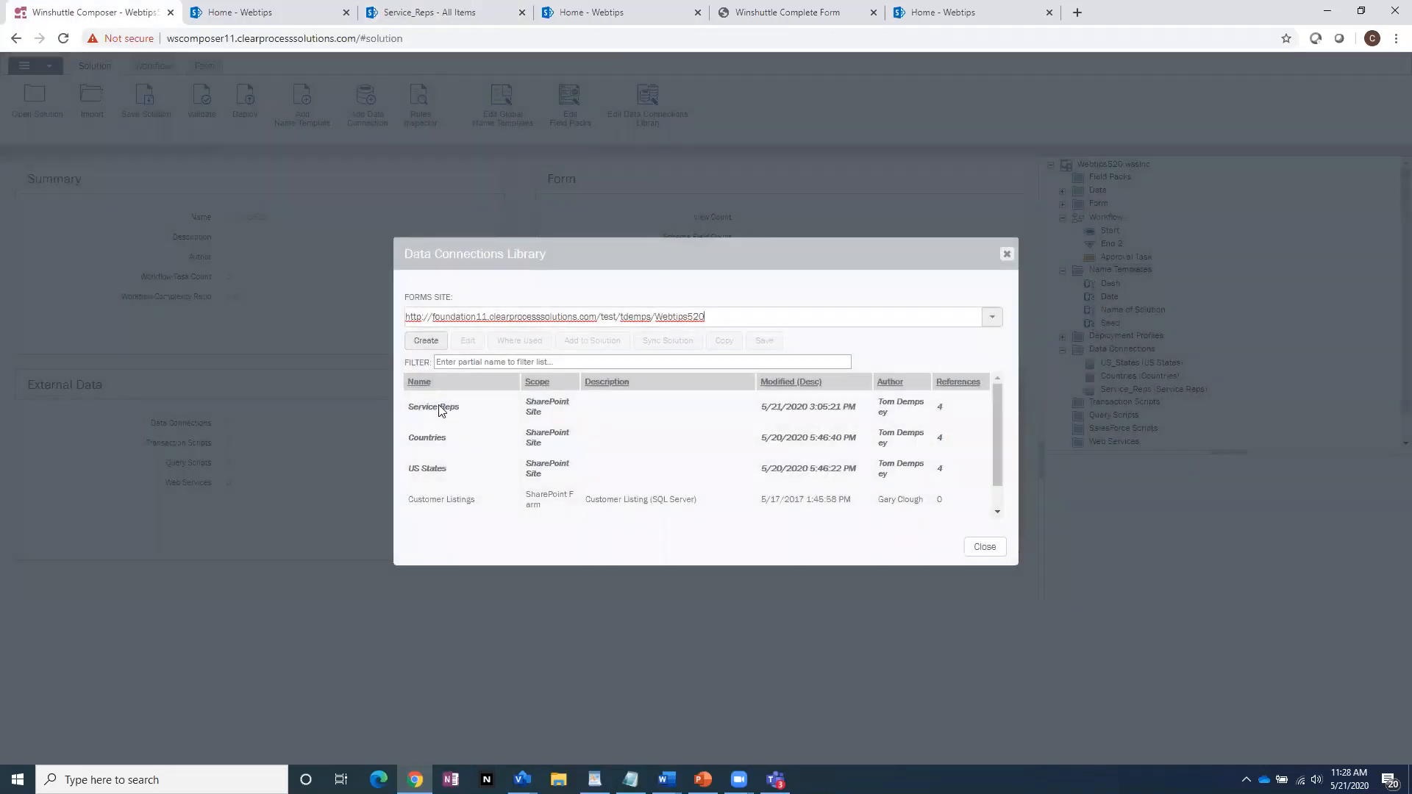
{"action": "left_click", "coordinate": [502, 417]}
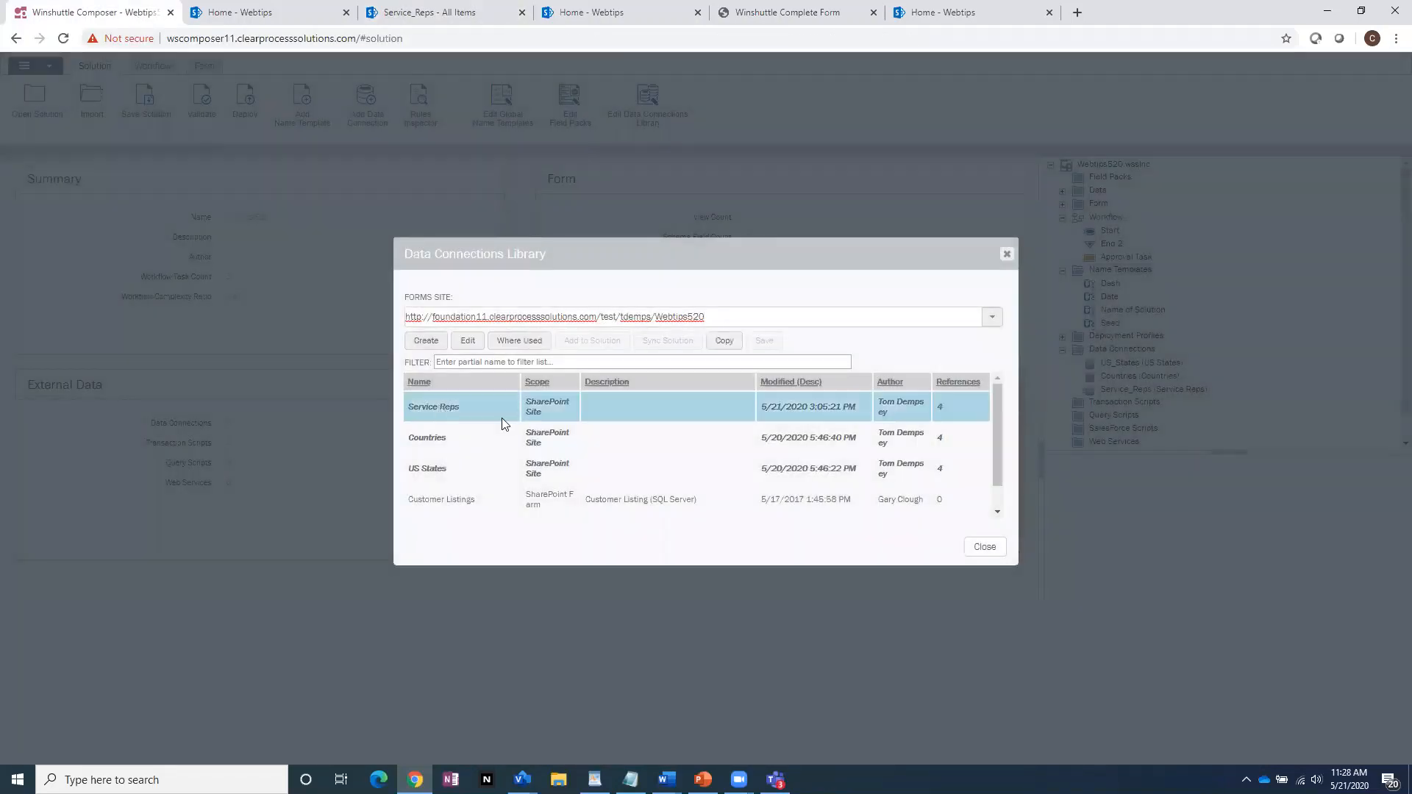
{"action": "left_click", "coordinate": [467, 341]}
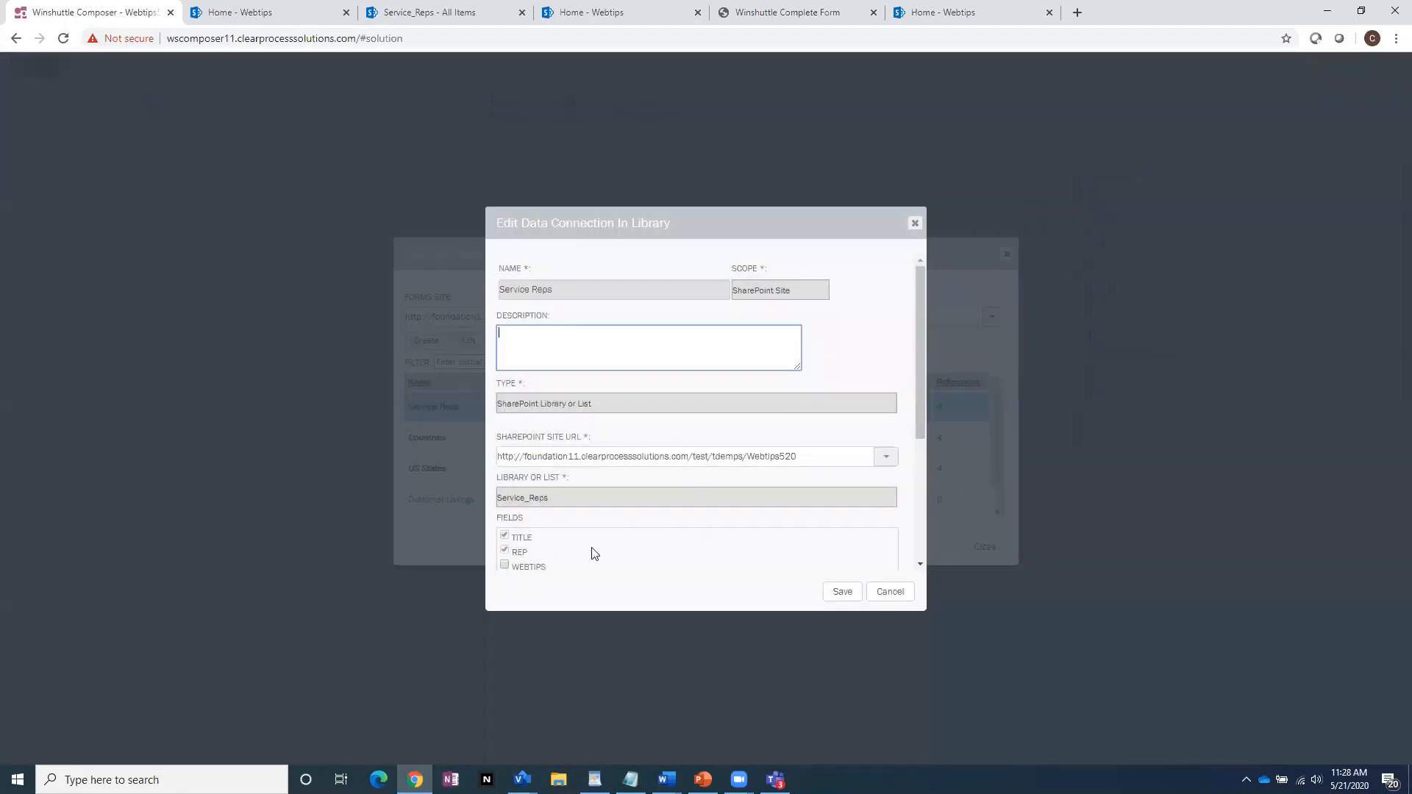
{"action": "scroll", "coordinate": [594, 553], "scroll_direction": "down", "scroll_amount": 1}
{"action": "left_click", "coordinate": [533, 493]}
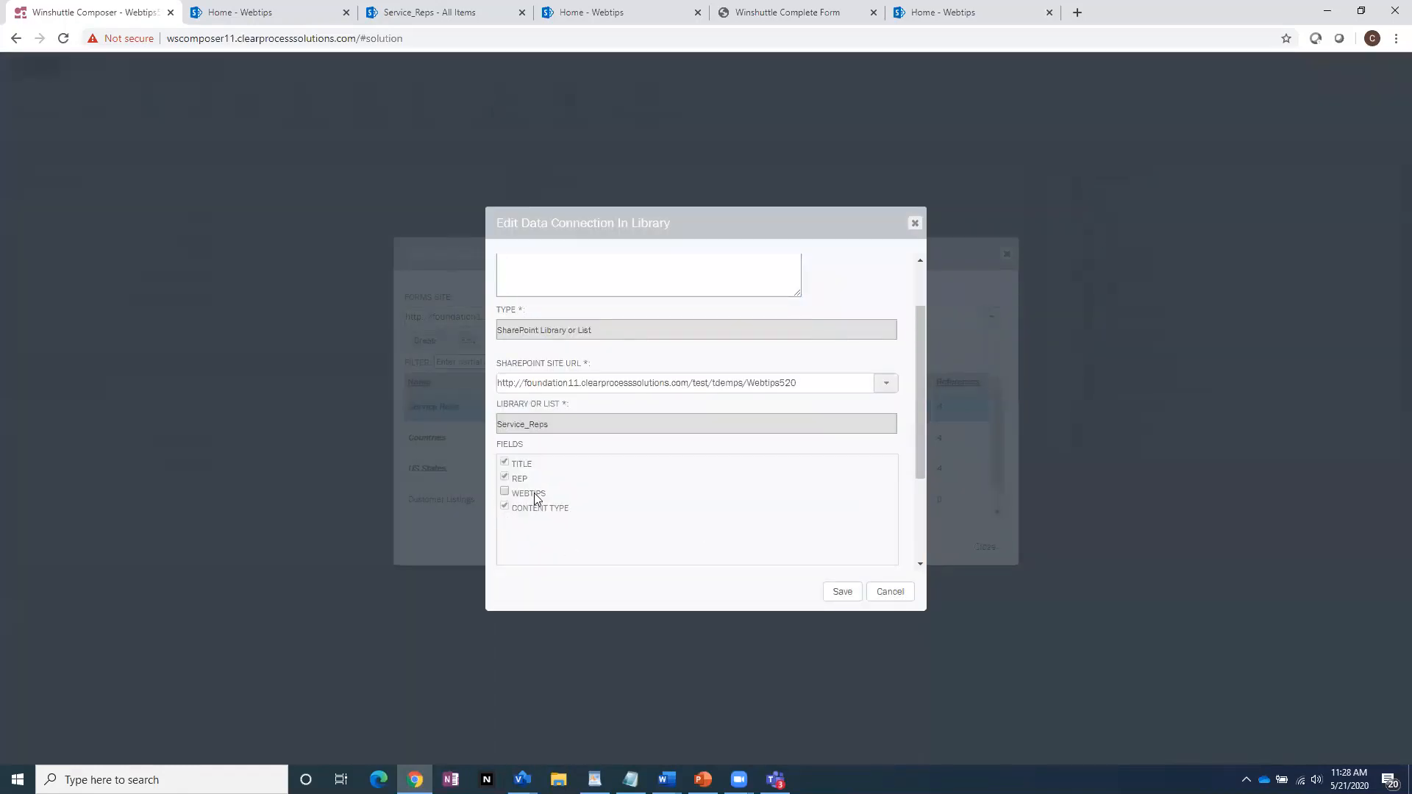
{"action": "left_click", "coordinate": [839, 596]}
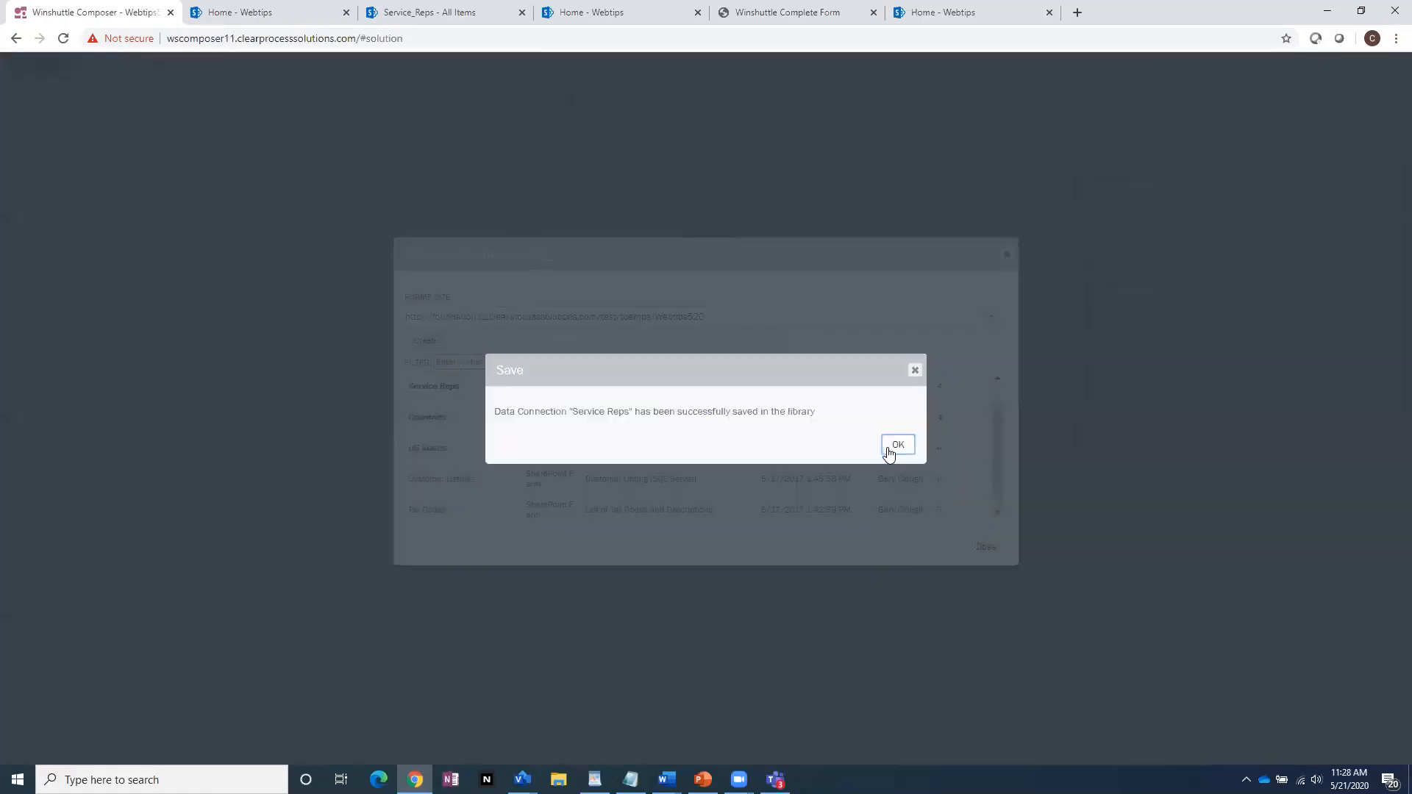
{"action": "left_click", "coordinate": [897, 445]}
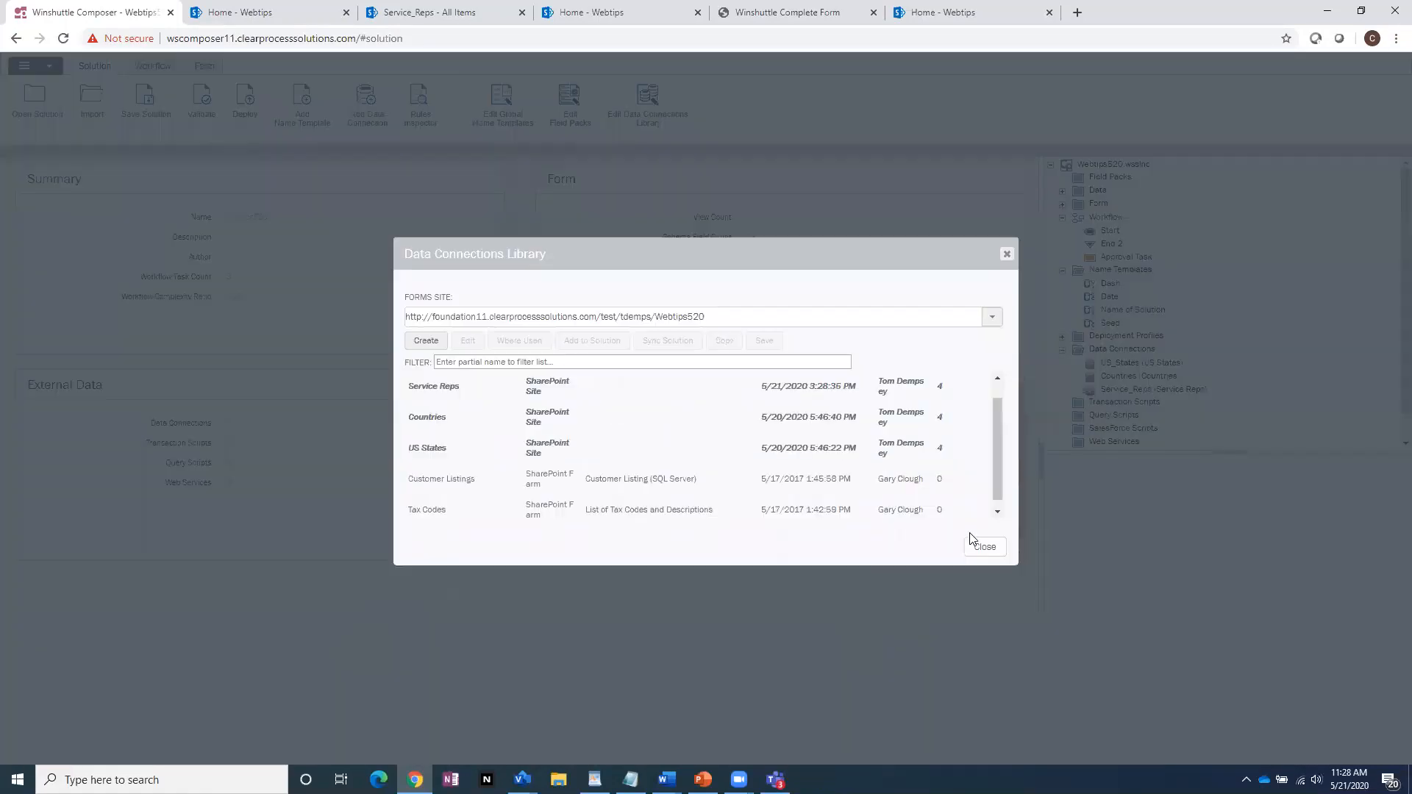
{"action": "left_click", "coordinate": [980, 547]}
Open the solution's Service_Reps data connection, check its selected fields, and close it without changes
{"action": "left_click", "coordinate": [1150, 390]}
{"action": "right_click", "coordinate": [1149, 390]}
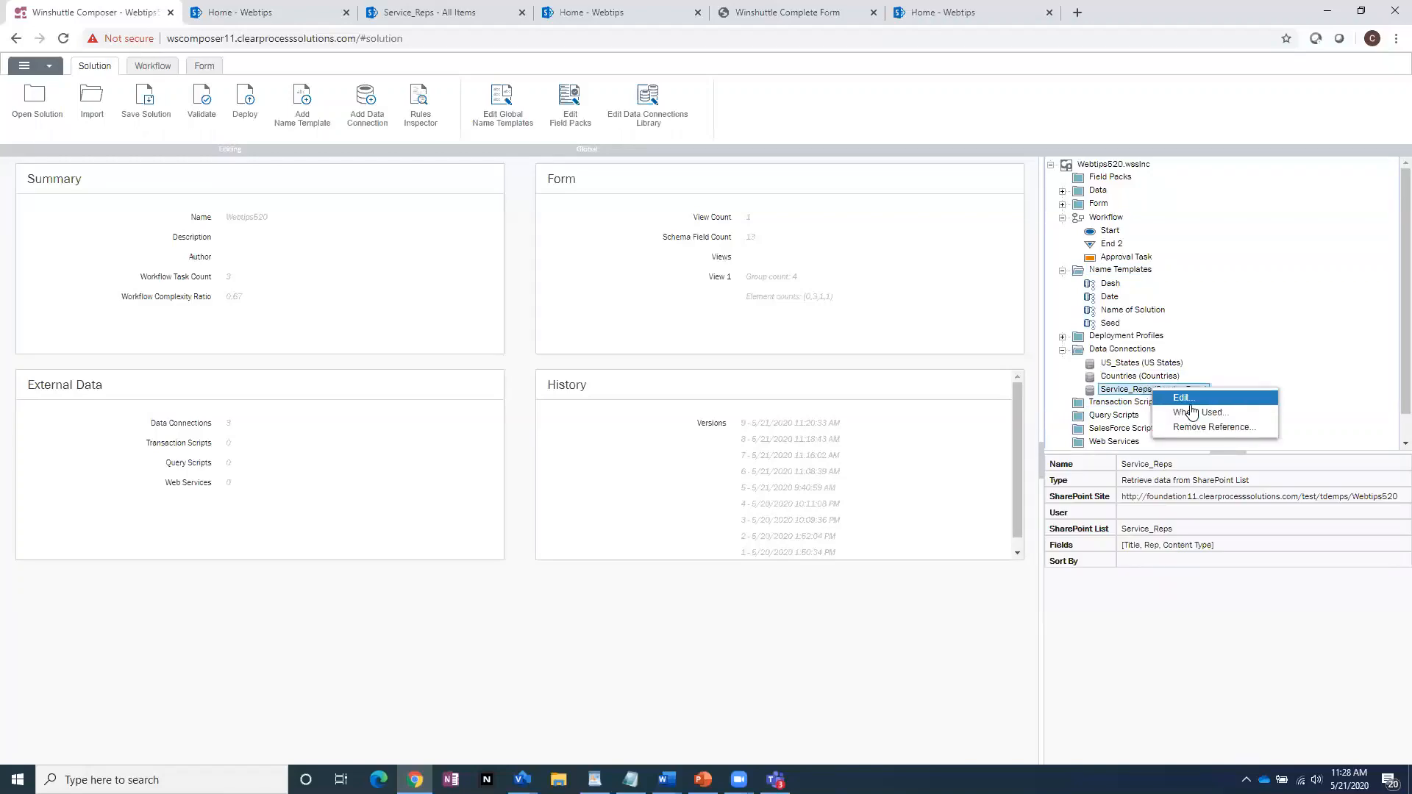
{"action": "left_click", "coordinate": [1185, 397]}
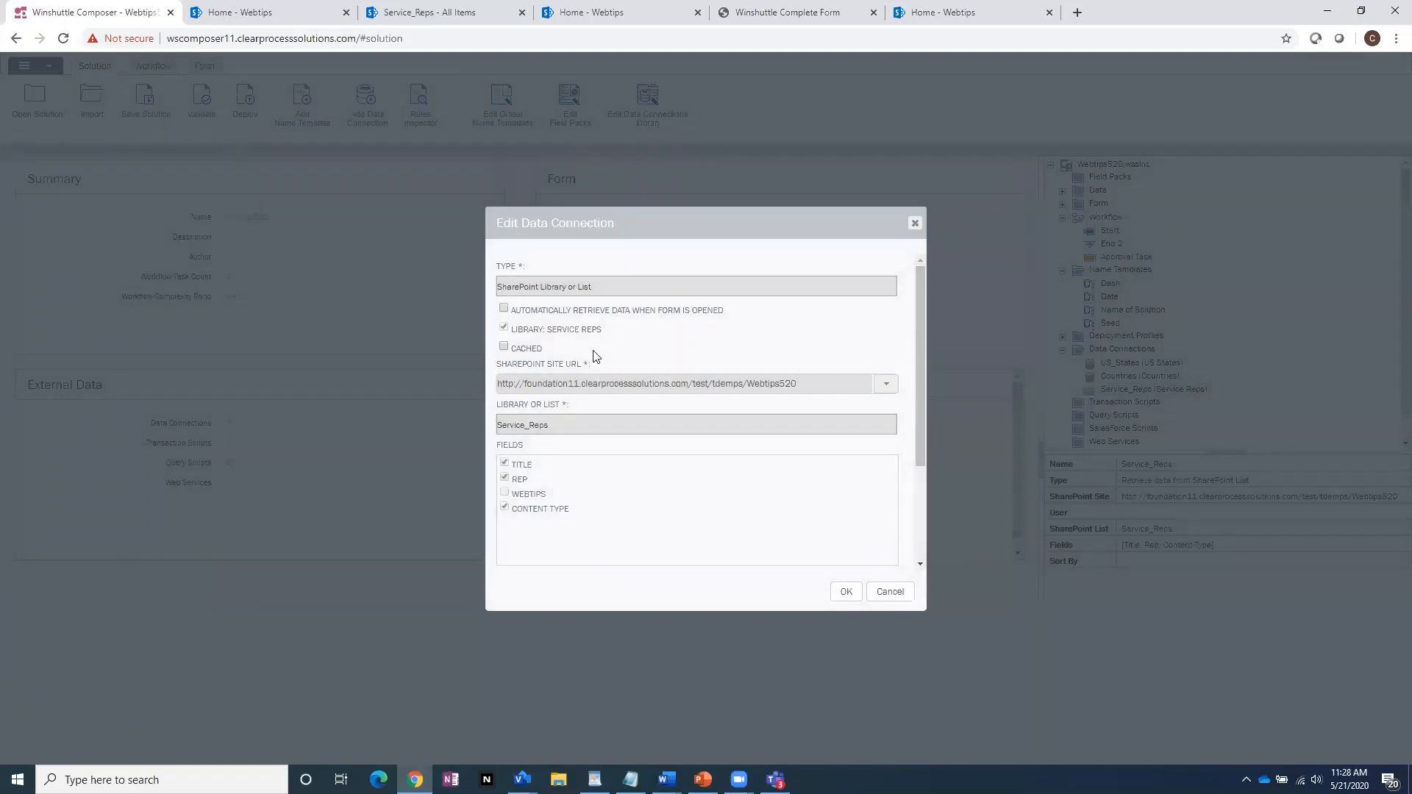
{"action": "left_click", "coordinate": [529, 351]}
{"action": "left_click", "coordinate": [891, 592]}
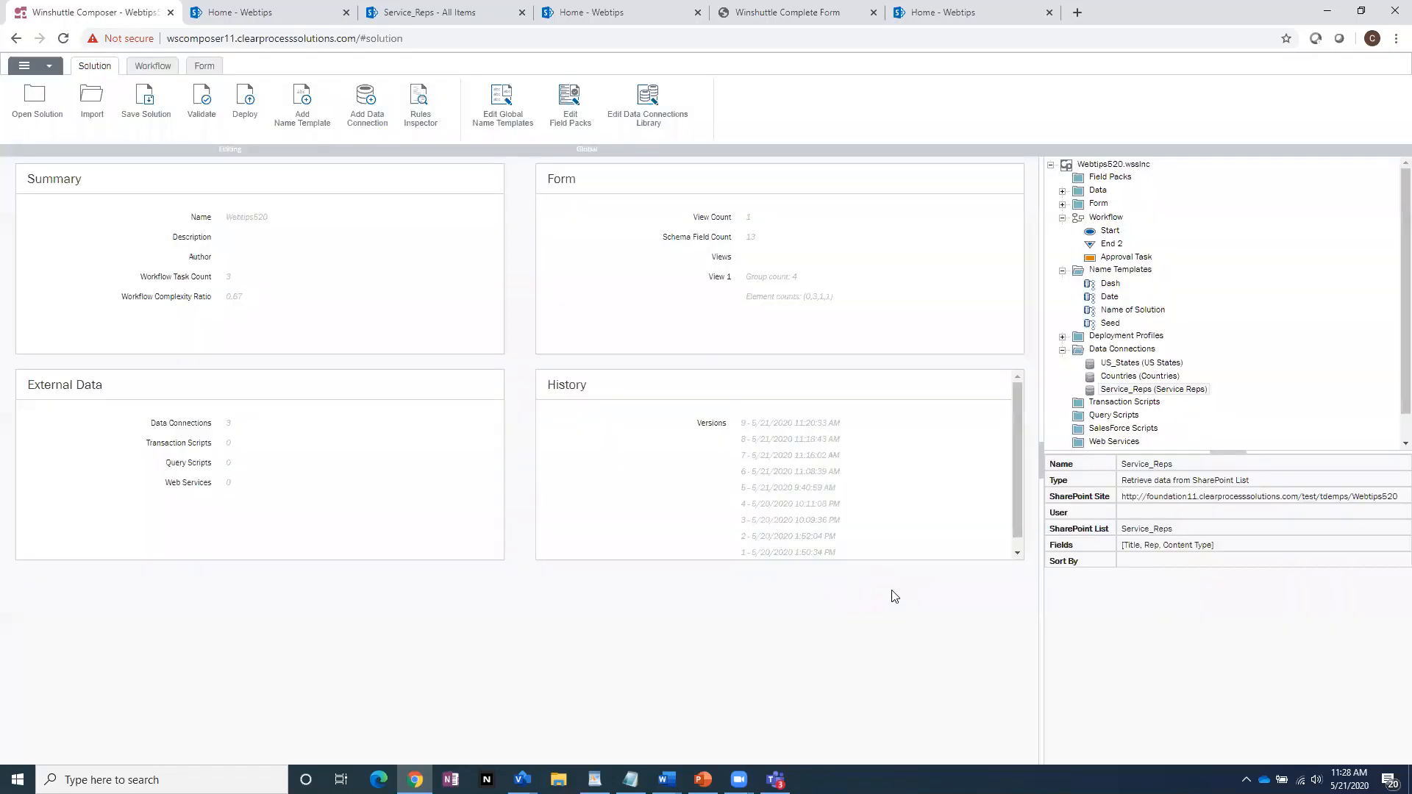
Sync the solution with the Service Reps connection from the Data Connections Library and close the library
{"action": "left_click", "coordinate": [662, 117]}
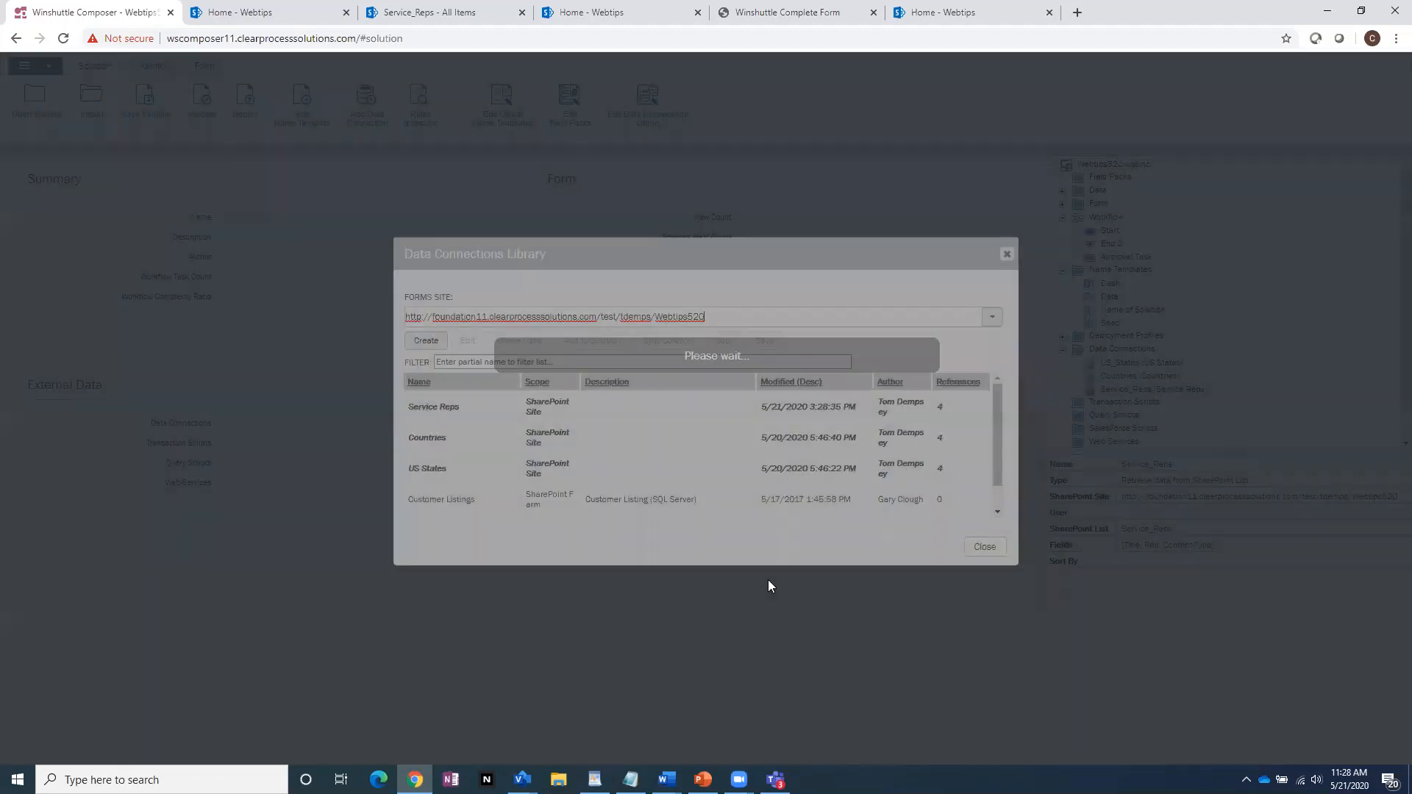
{"action": "left_click", "coordinate": [449, 476]}
{"action": "left_click", "coordinate": [452, 407]}
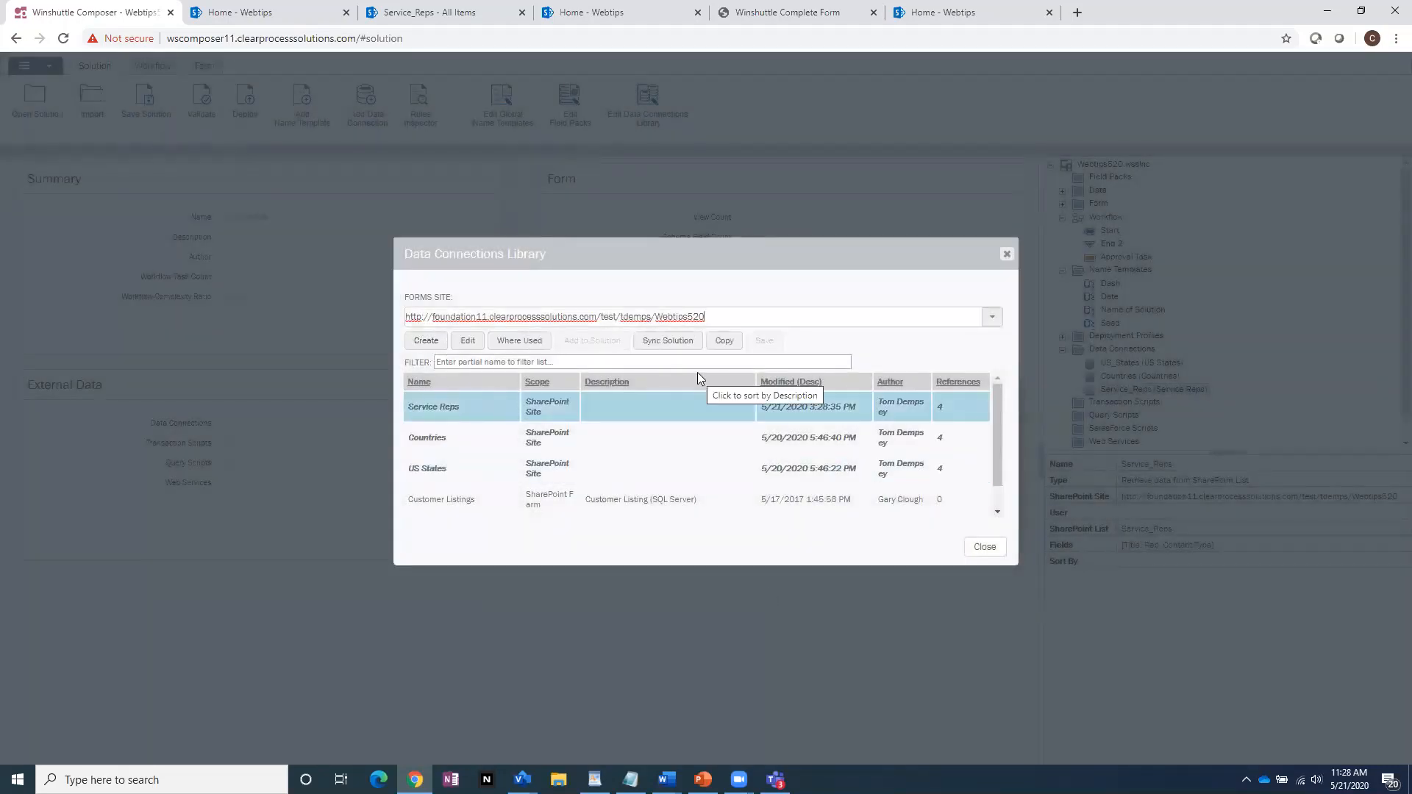
{"action": "left_click", "coordinate": [678, 344]}
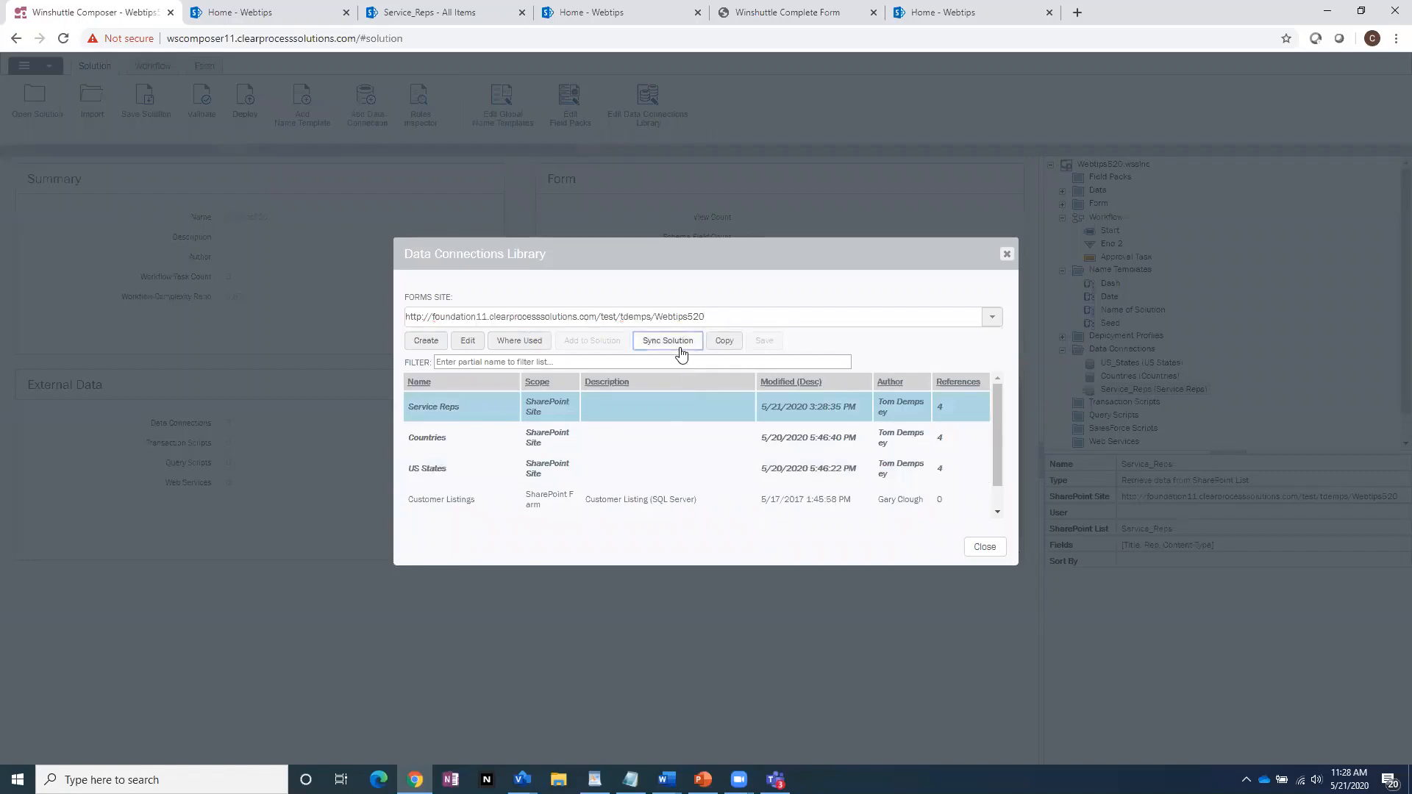
{"action": "left_click", "coordinate": [898, 445]}
{"action": "left_click", "coordinate": [984, 547]}
Reopen the solution's Service_Reps data connection to verify the synced fields, and cancel without changes
{"action": "left_click", "coordinate": [1151, 389]}
{"action": "right_click", "coordinate": [1151, 389]}
{"action": "left_click", "coordinate": [1136, 377]}
{"action": "left_click", "coordinate": [1136, 390]}
{"action": "right_click", "coordinate": [1140, 392]}
{"action": "left_click", "coordinate": [1191, 405]}
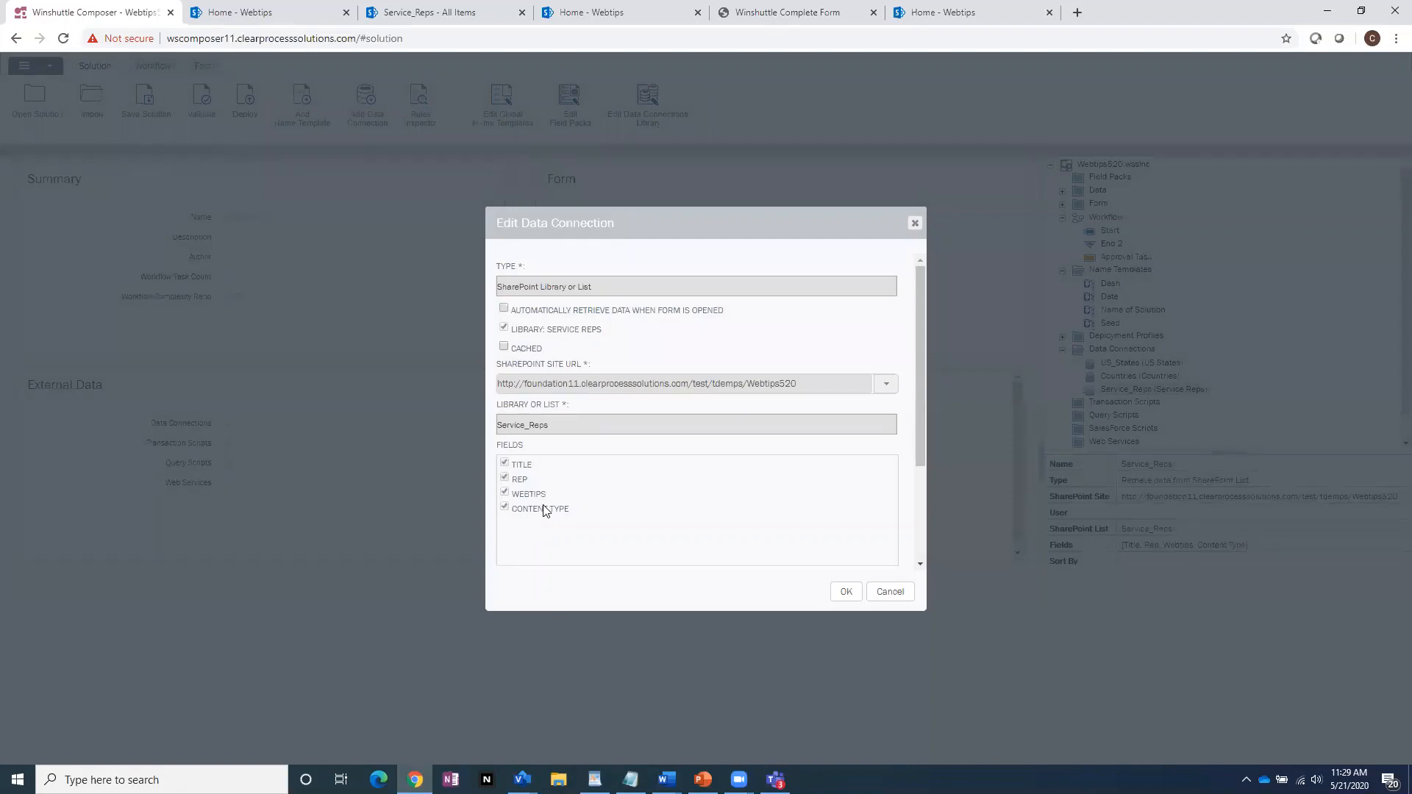
{"action": "left_click", "coordinate": [908, 594]}
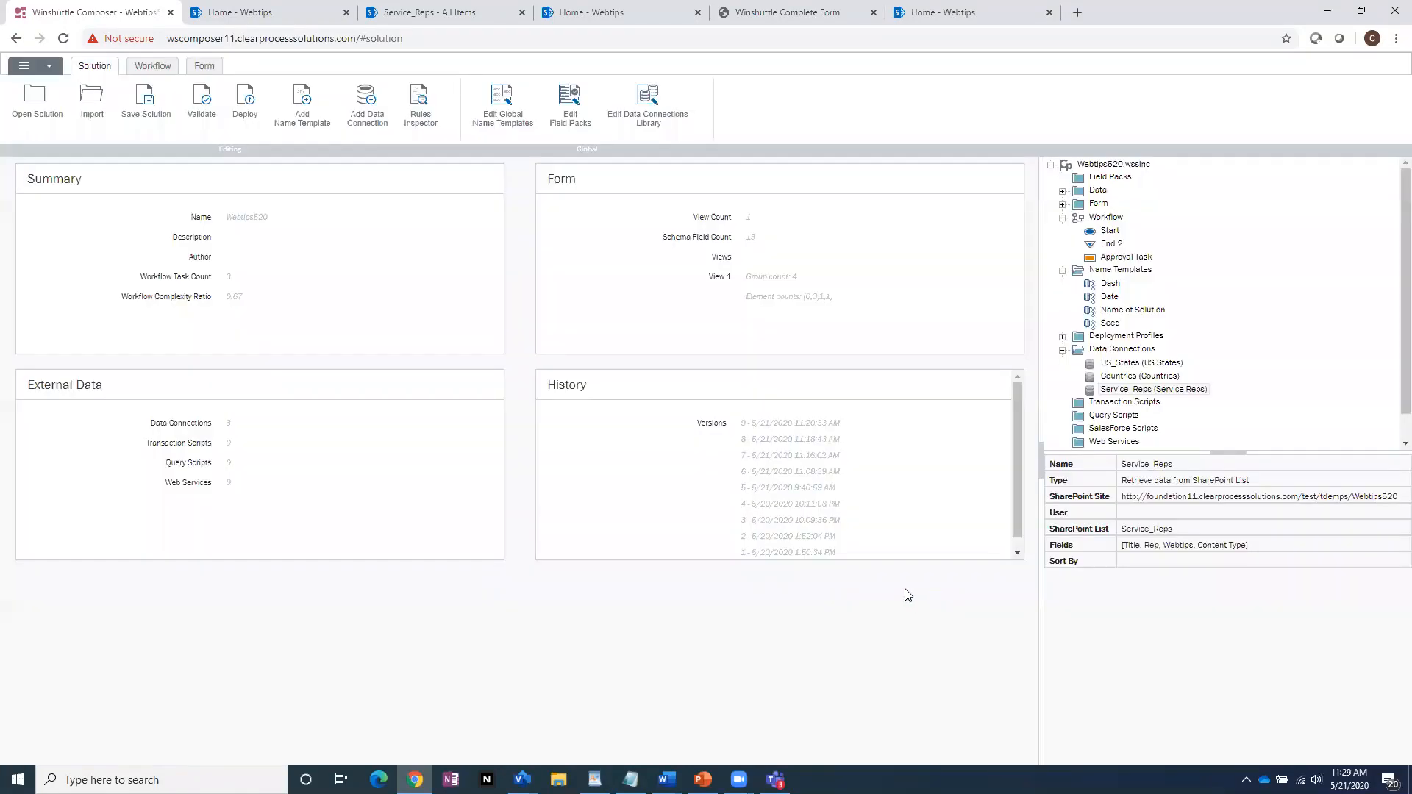
Check where the Service Reps library connection is used, select the Countries connection, and close the Data Connections Library
{"action": "left_click", "coordinate": [659, 121]}
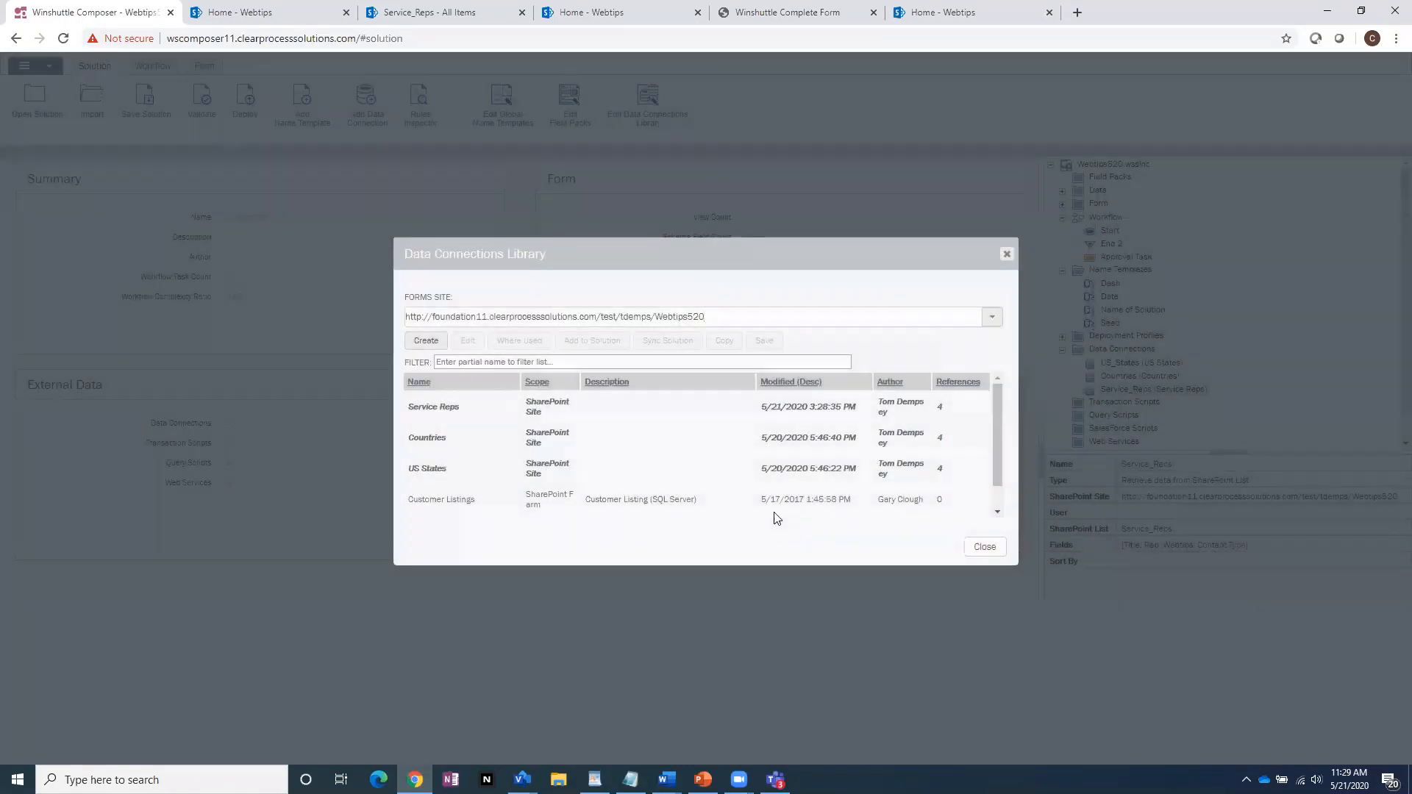
{"action": "left_click", "coordinate": [614, 414]}
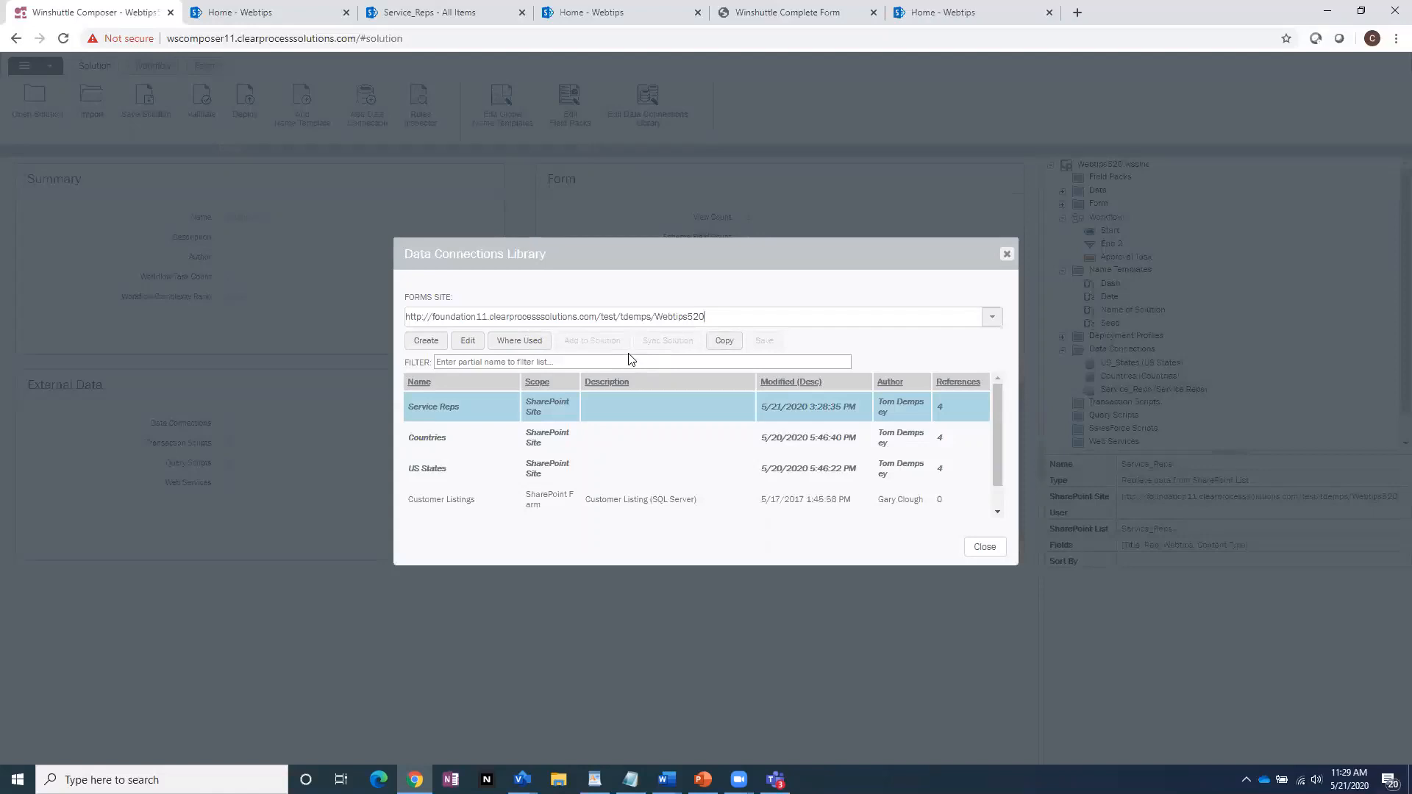
{"action": "left_click", "coordinate": [519, 340]}
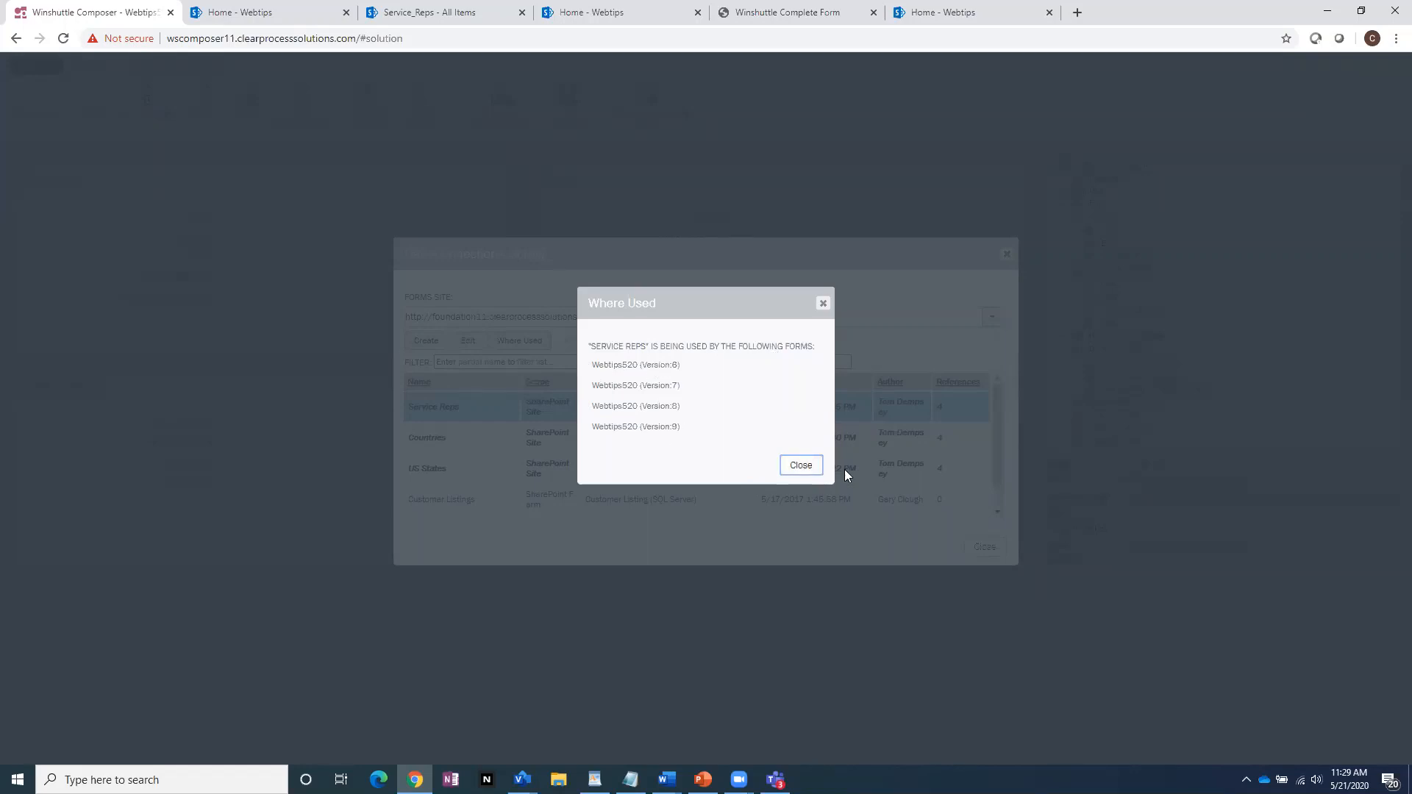
{"action": "left_click", "coordinate": [803, 467]}
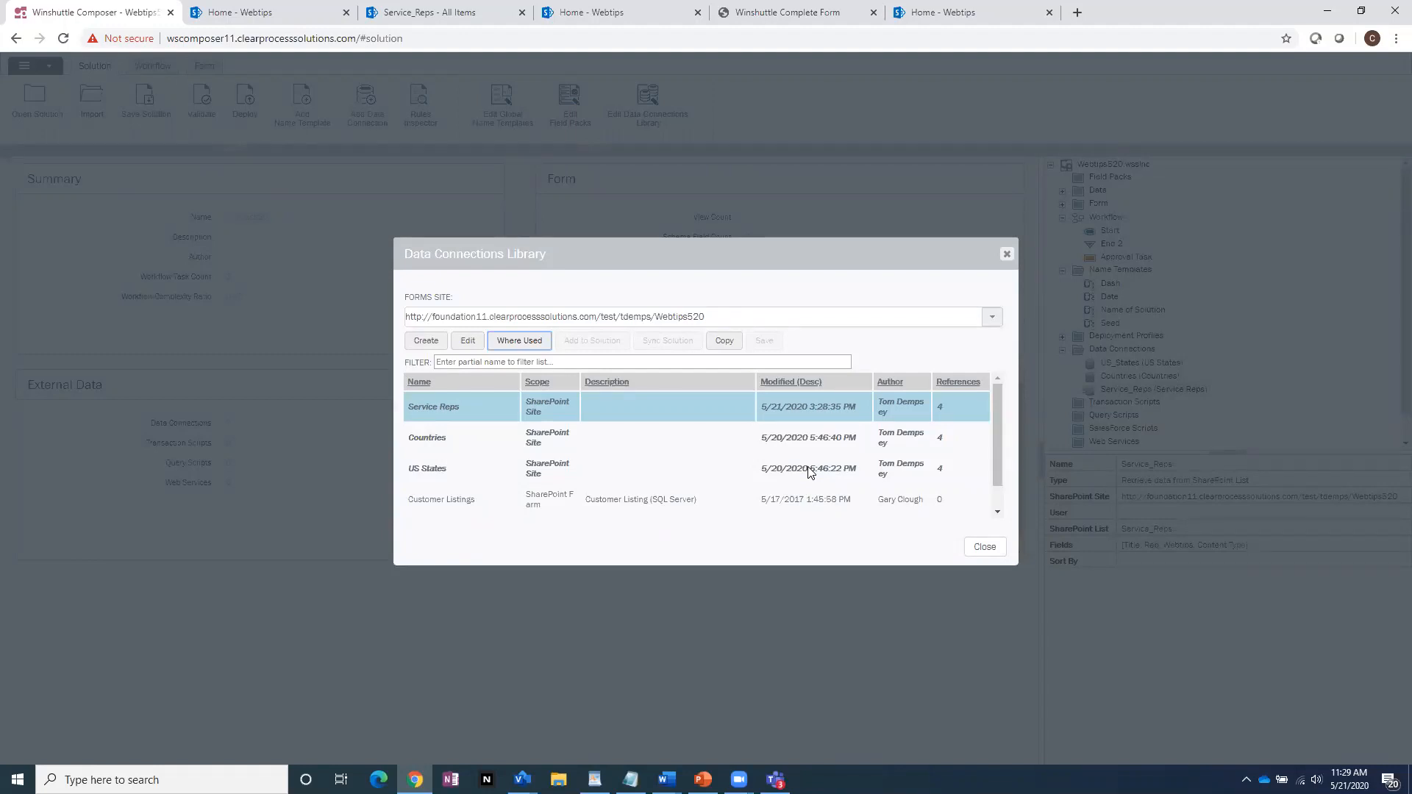
{"action": "left_click", "coordinate": [462, 437]}
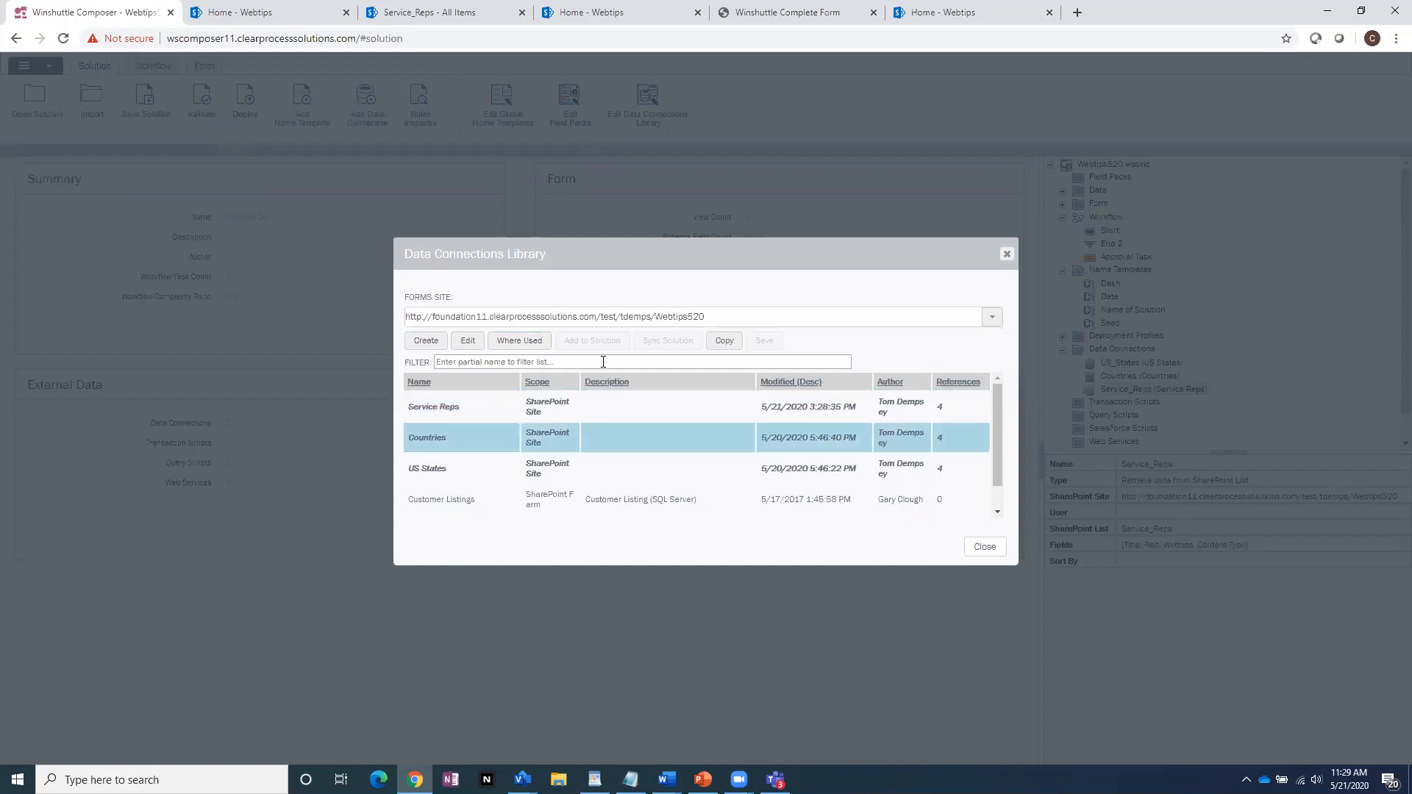
{"action": "left_click", "coordinate": [984, 547]}
Switch to the PowerPoint presentation, revisit the Composer Tips and Tricks topic slide, and show the Open Discussion / Questions slide
{"action": "mouse_move", "coordinate": [739, 780]}
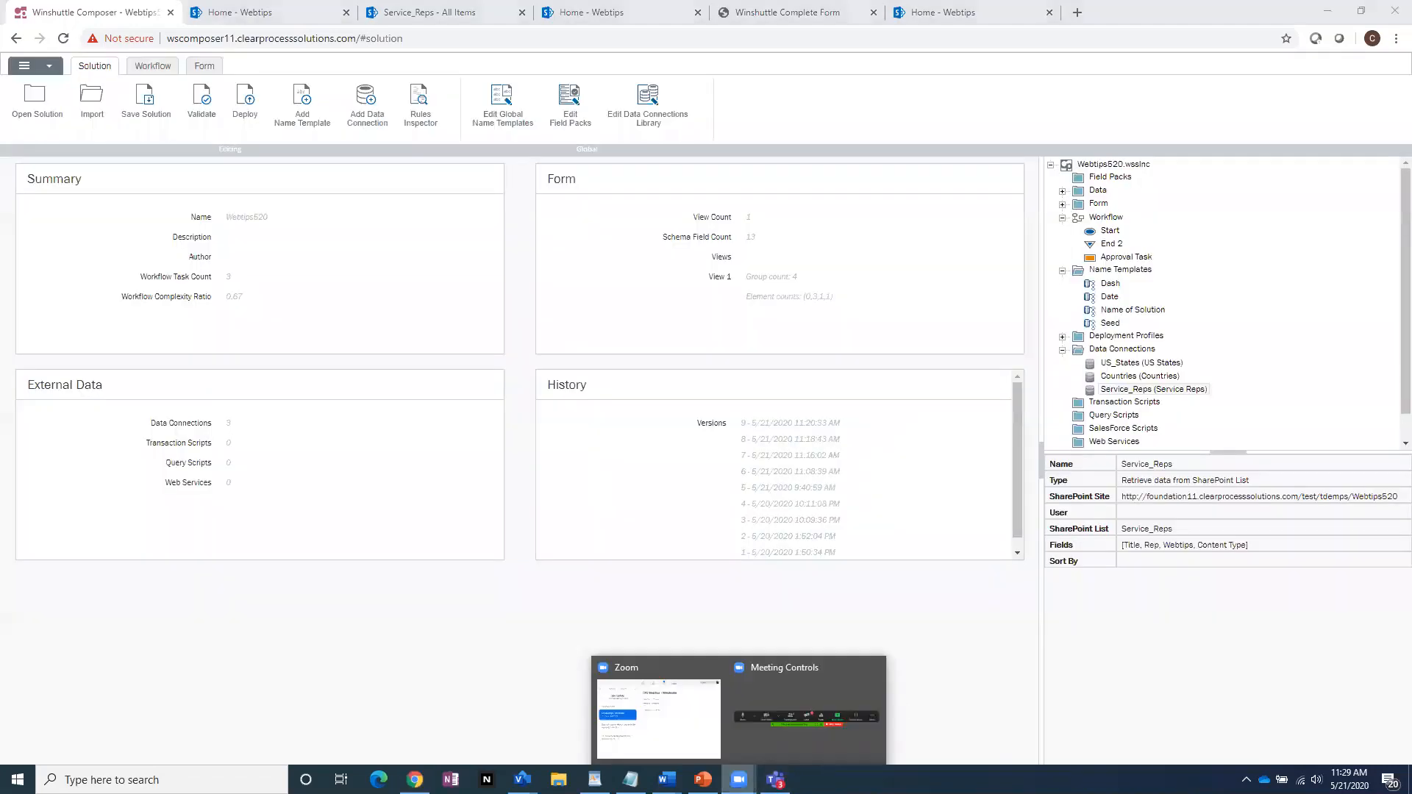
{"action": "left_click", "coordinate": [702, 776]}
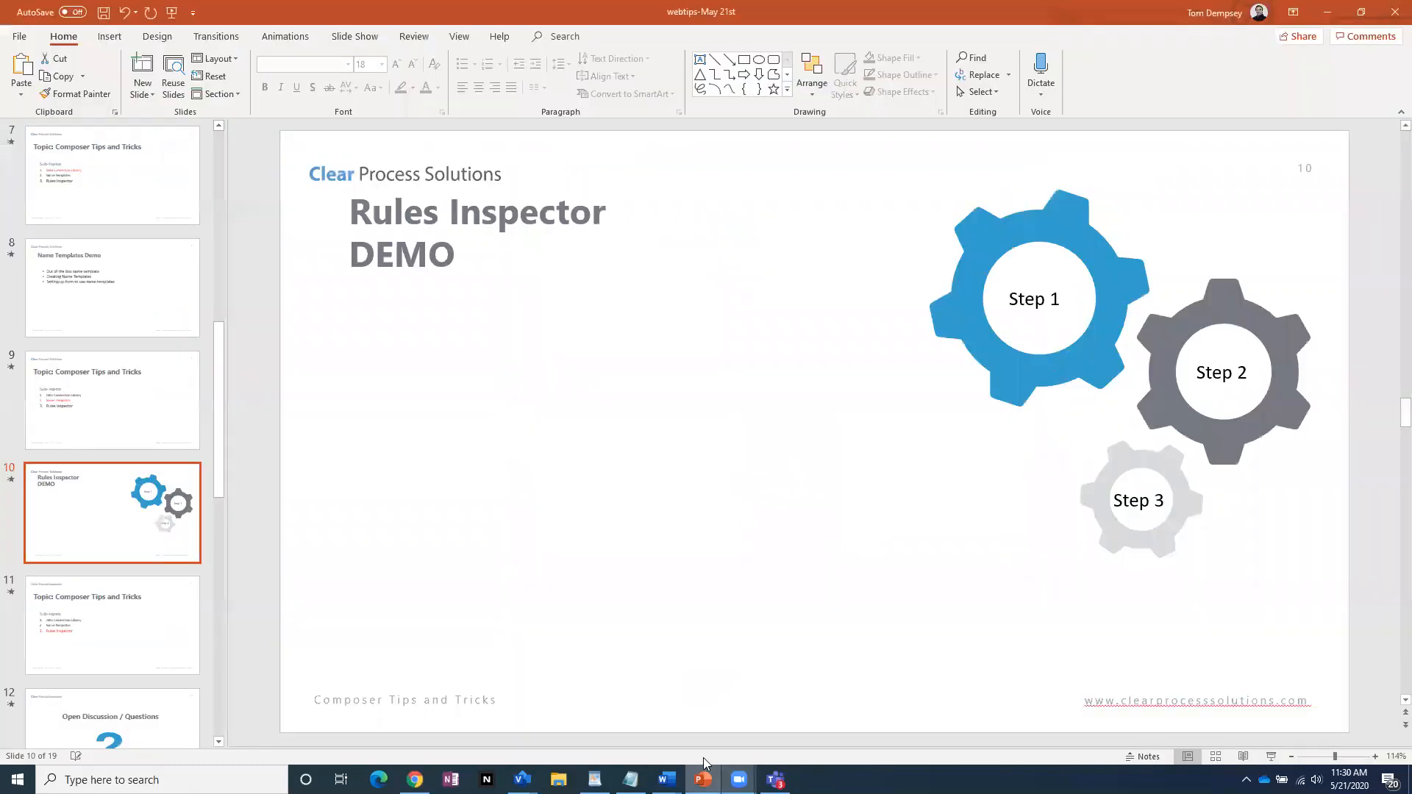
{"action": "left_click", "coordinate": [126, 615]}
{"action": "scroll", "coordinate": [491, 505], "scroll_direction": "down", "scroll_amount": 1}
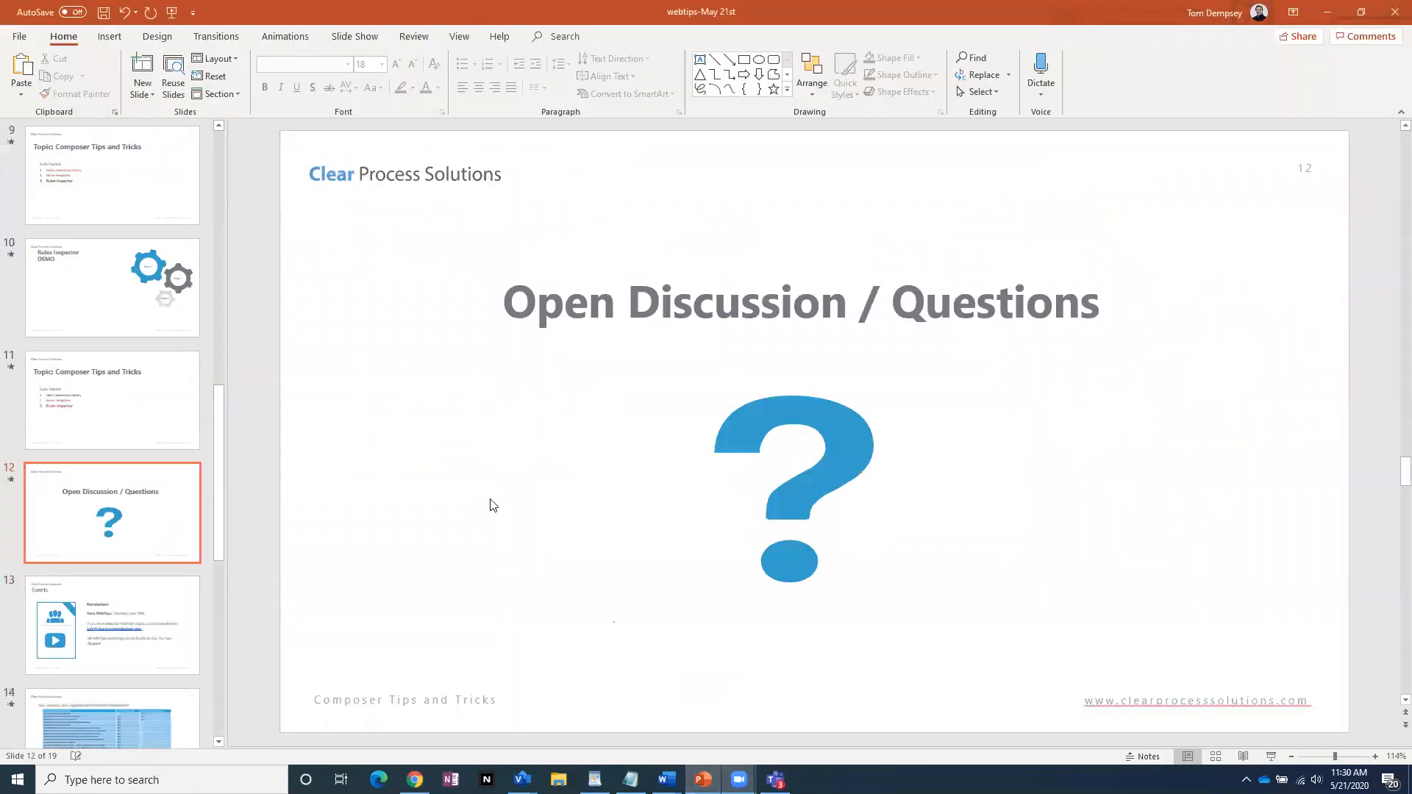
{"action": "scroll", "coordinate": [491, 506], "scroll_direction": "up", "scroll_amount": 1}
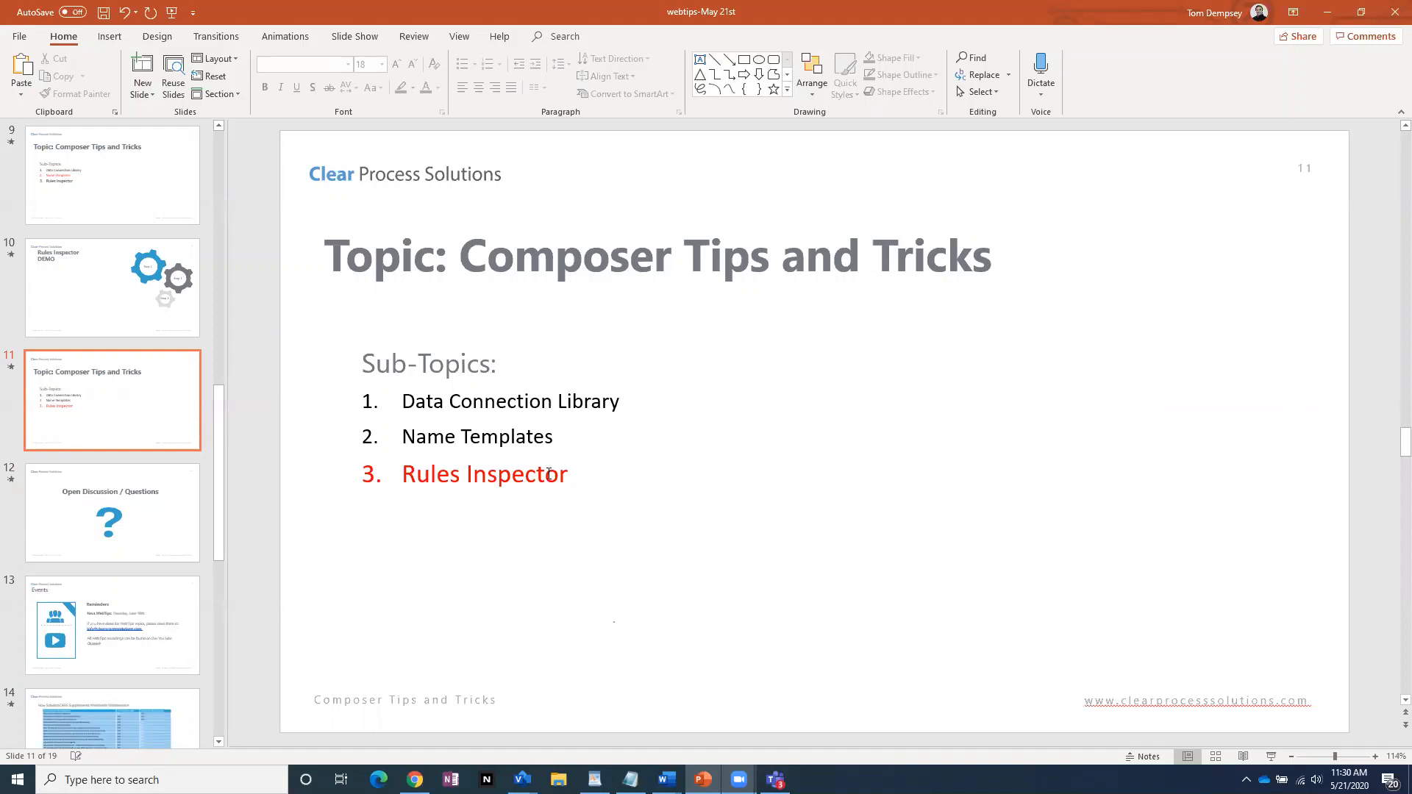
{"action": "left_click", "coordinate": [171, 497]}
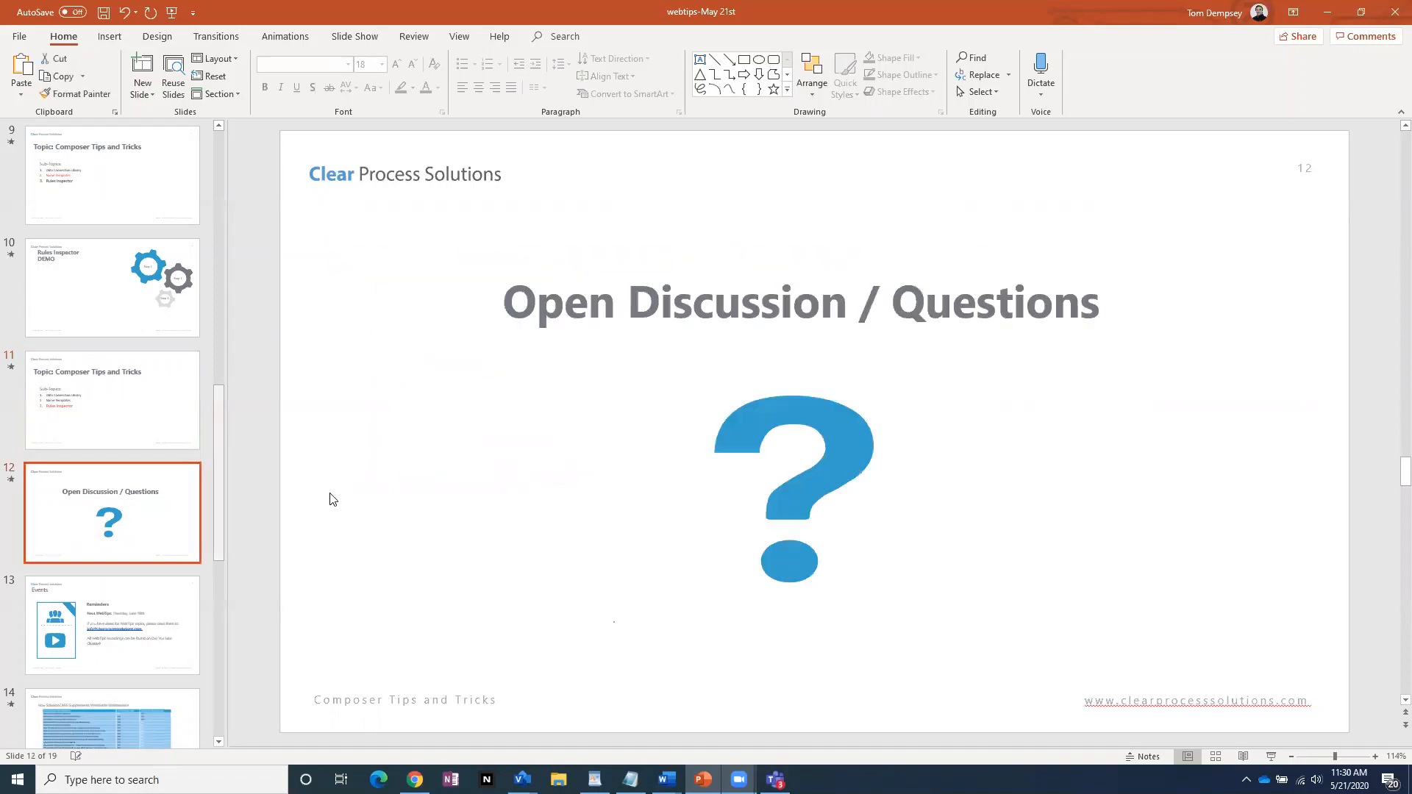